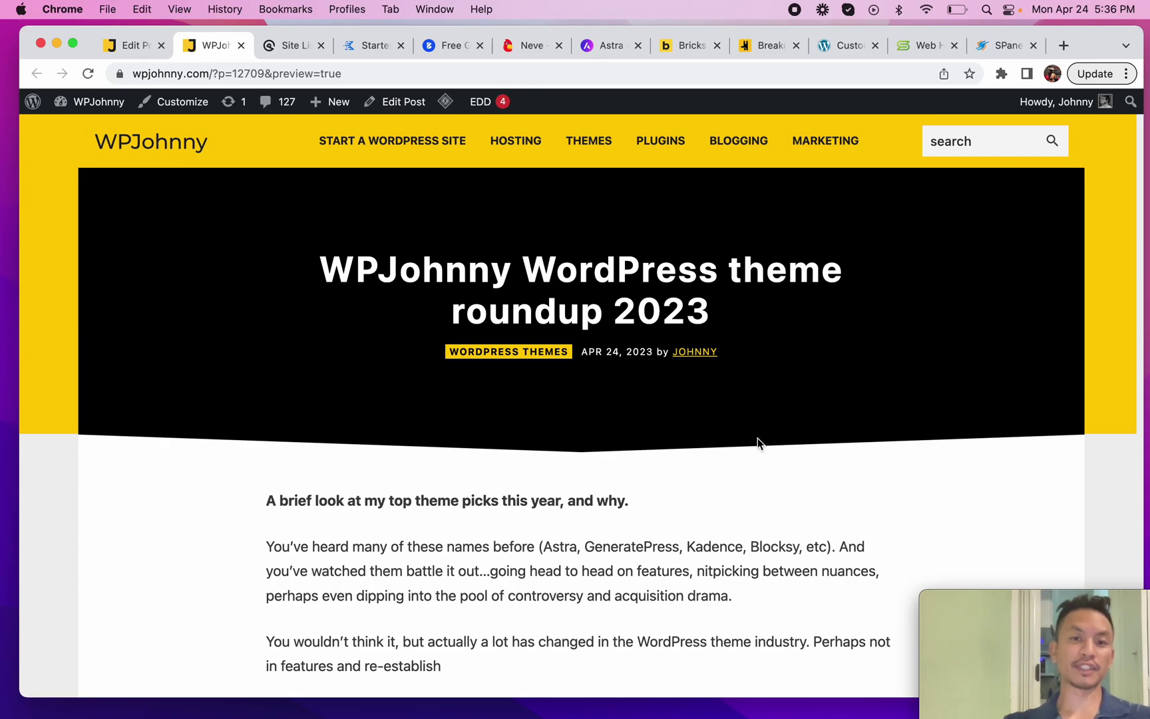
# Scroll down the WPJohnny theme roundup post toward the GeneratePress entry.
pyautogui.scroll(-3, 757, 438)
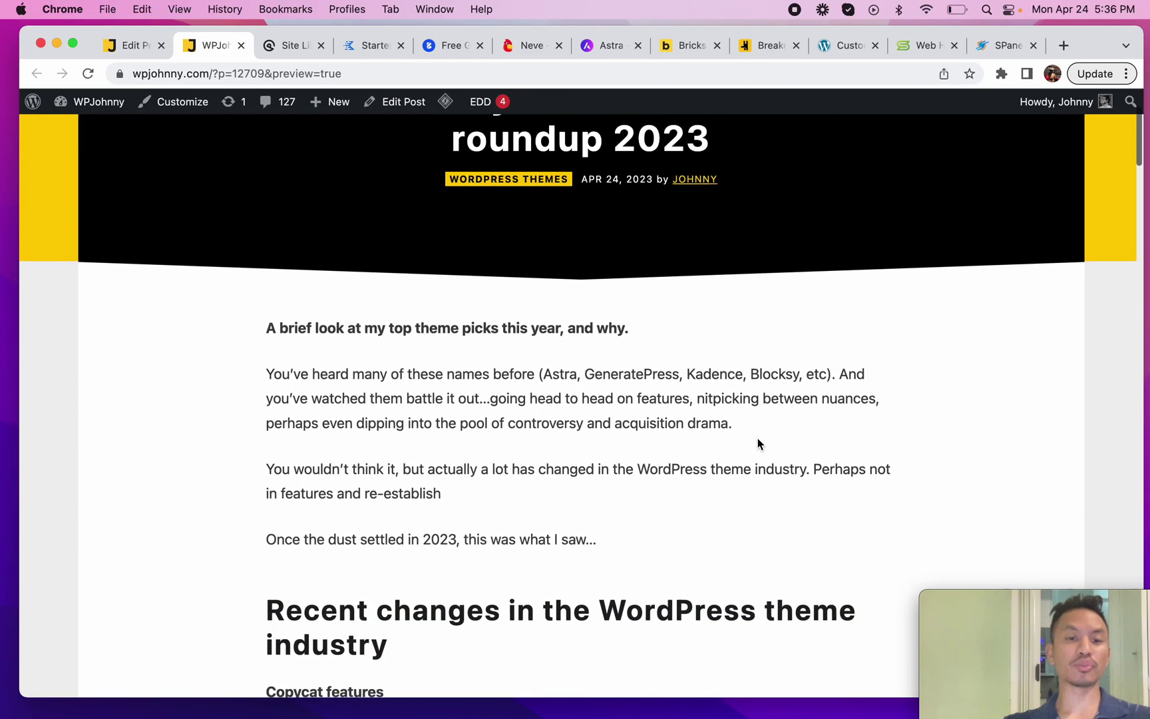
pyautogui.scroll(-5, 757, 437)
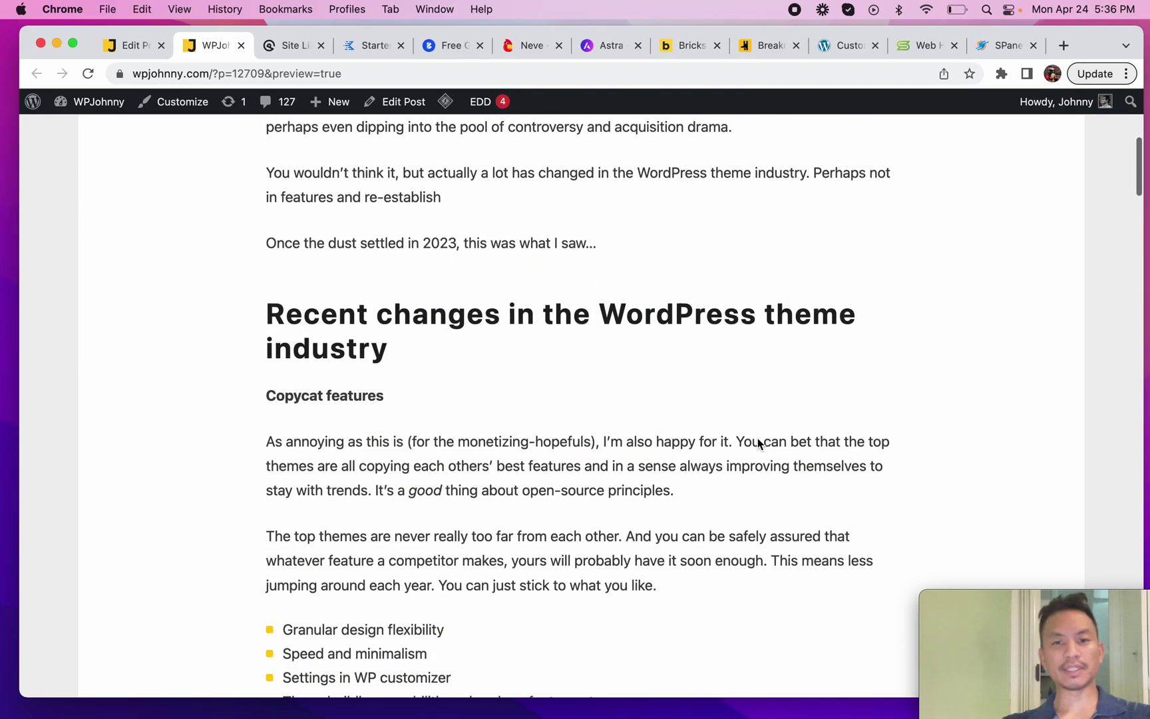
pyautogui.scroll(-3, 758, 437)
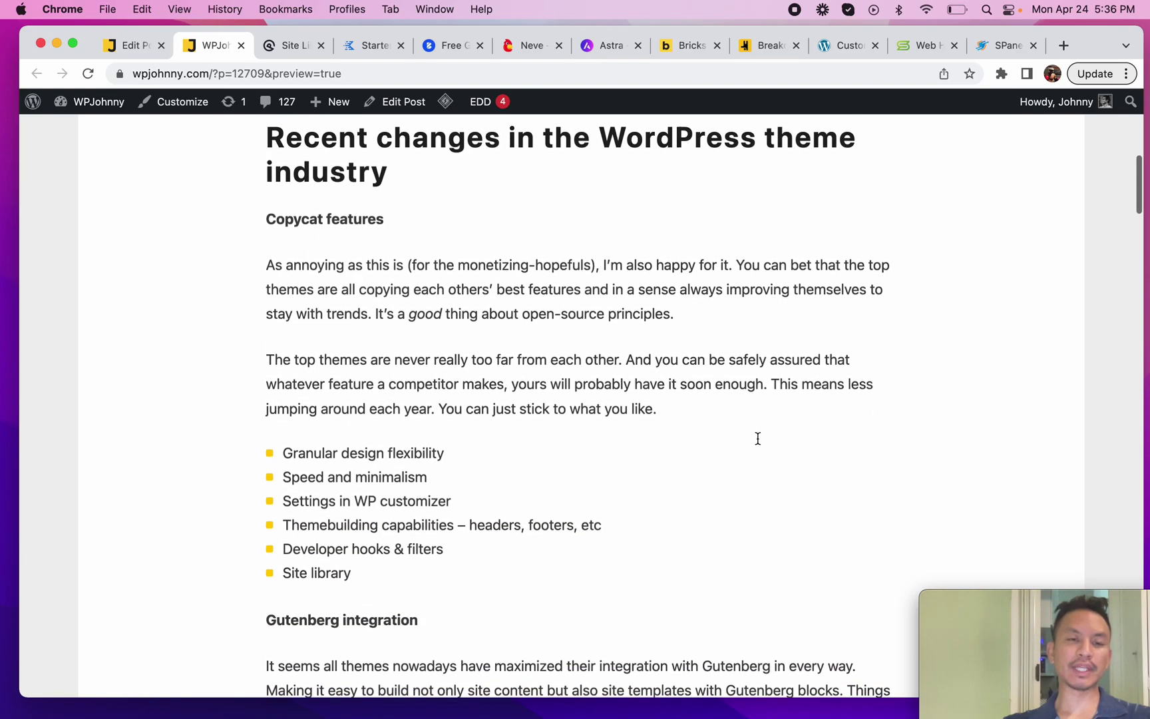
pyautogui.scroll(-5, 757, 438)
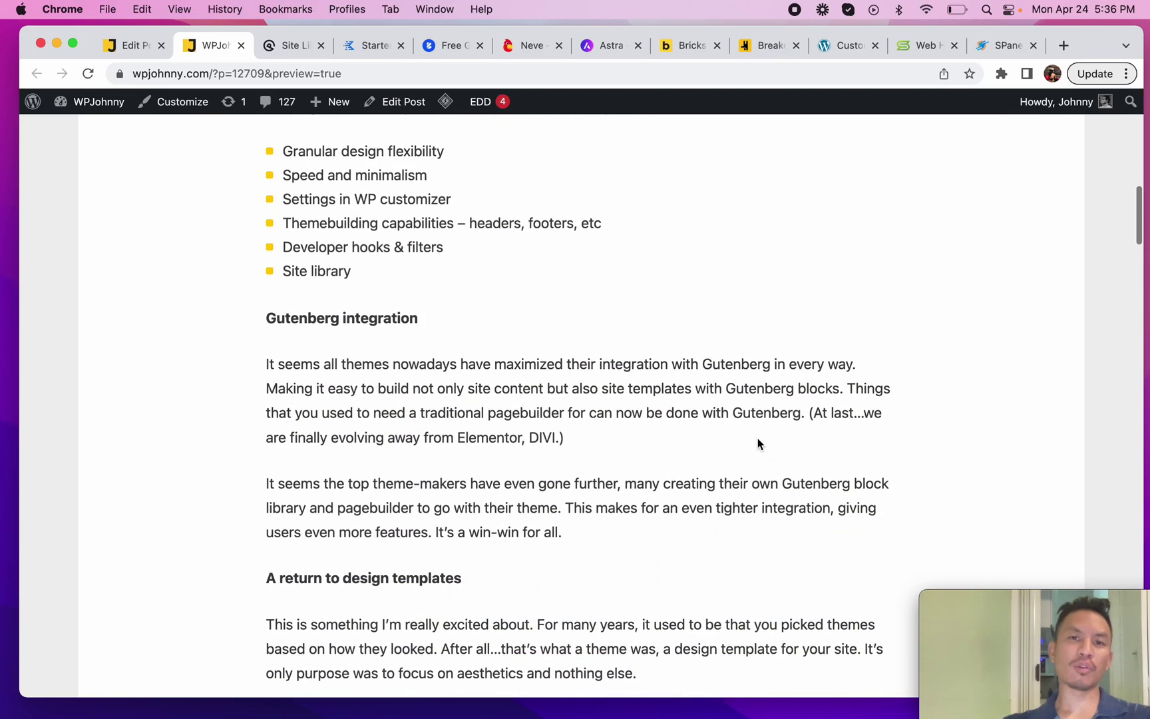
pyautogui.scroll(-2, 757, 440)
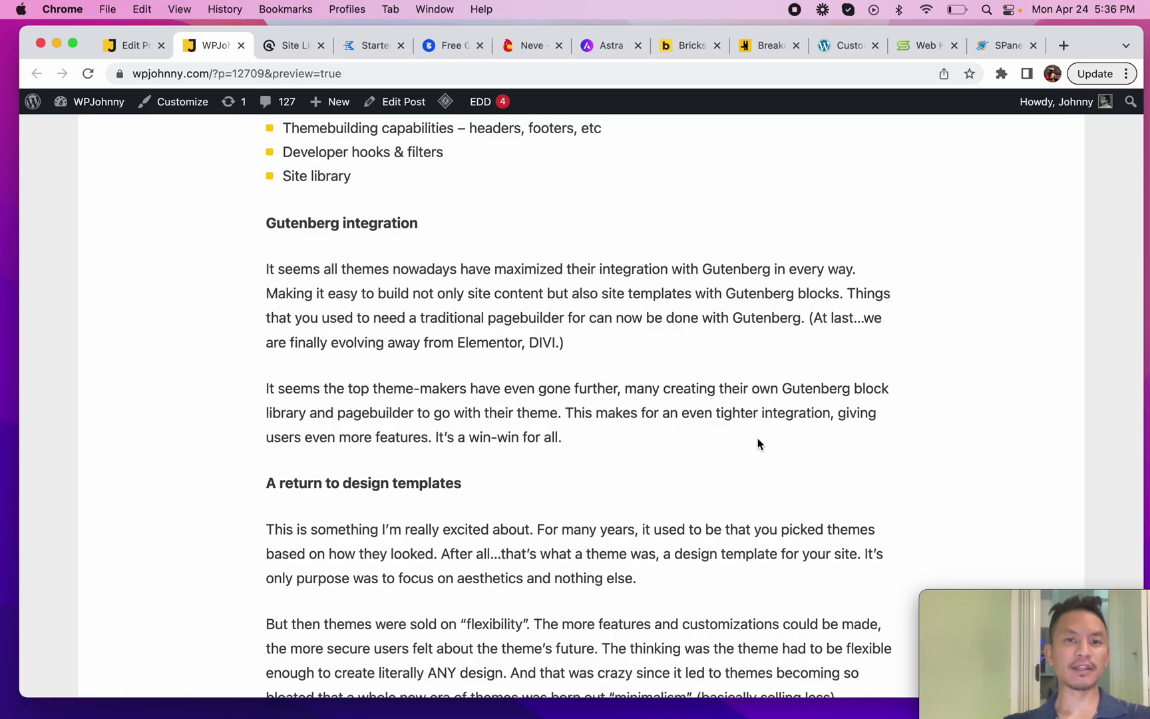
pyautogui.scroll(-2, 758, 437)
pyautogui.scroll(-2, 758, 437)
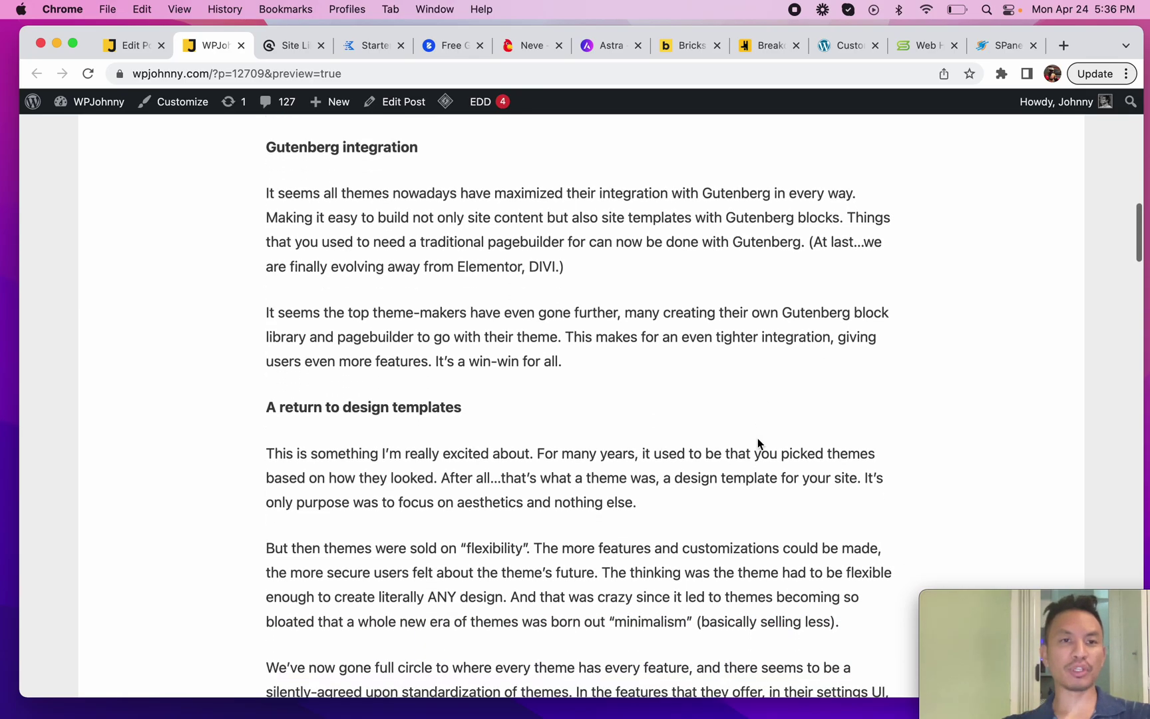
pyautogui.scroll(1, 758, 438)
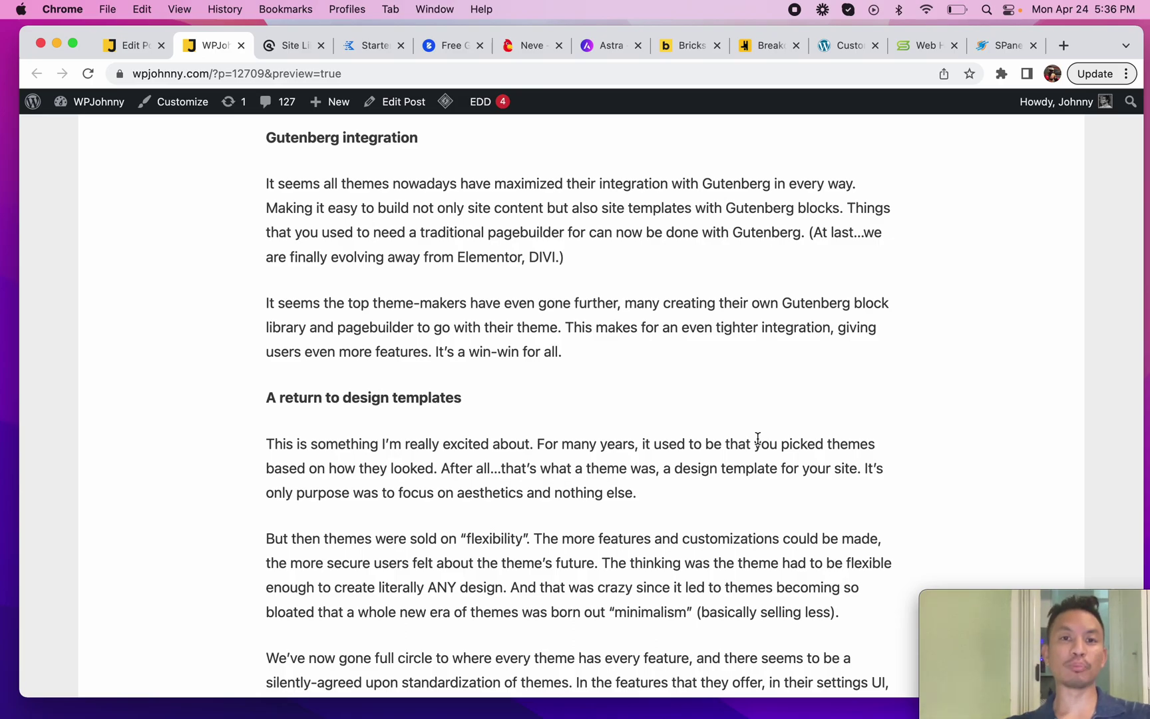
pyautogui.scroll(-4, 757, 439)
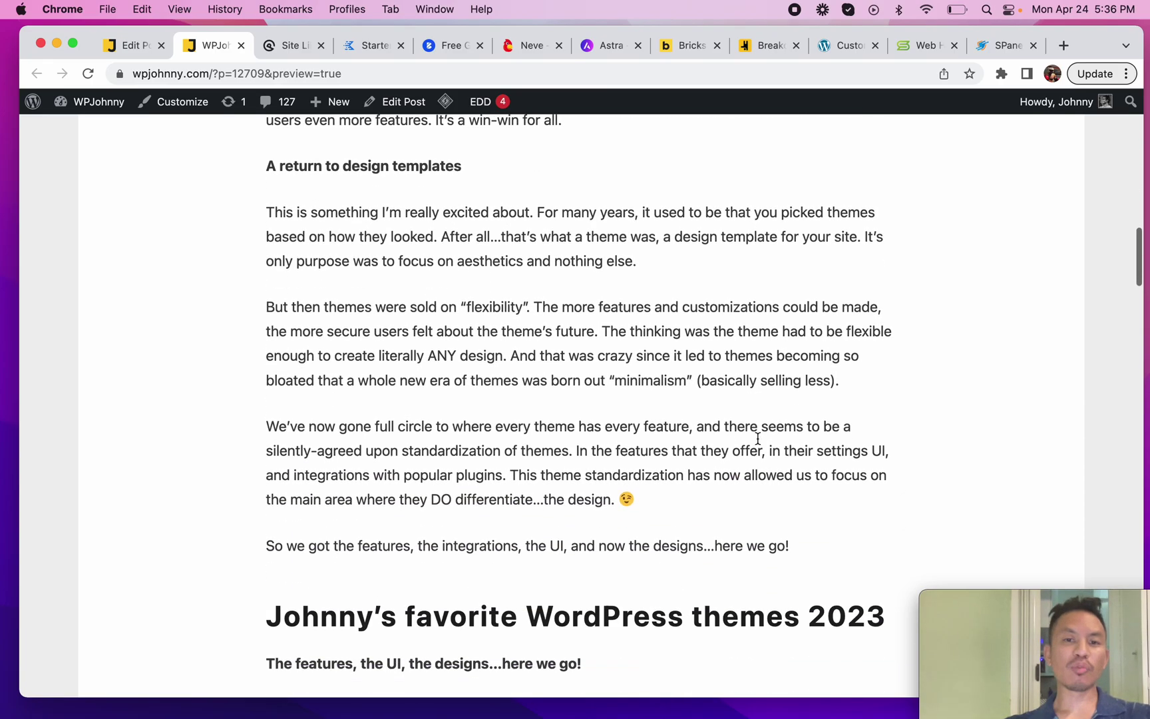
pyautogui.scroll(10, 758, 437)
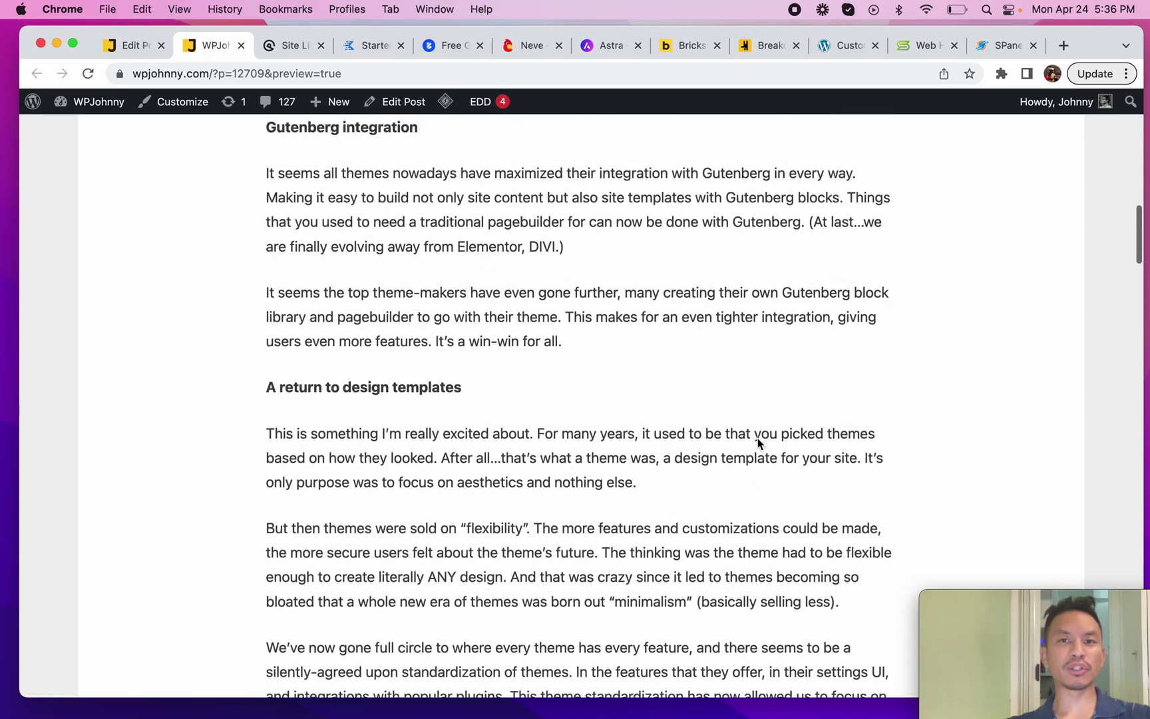
# Select the GeneratePress section, from '1. GeneratePress' to 'Get GeneratePress theme', then open the Site Library tab.
pyautogui.scroll(2, 757, 438)
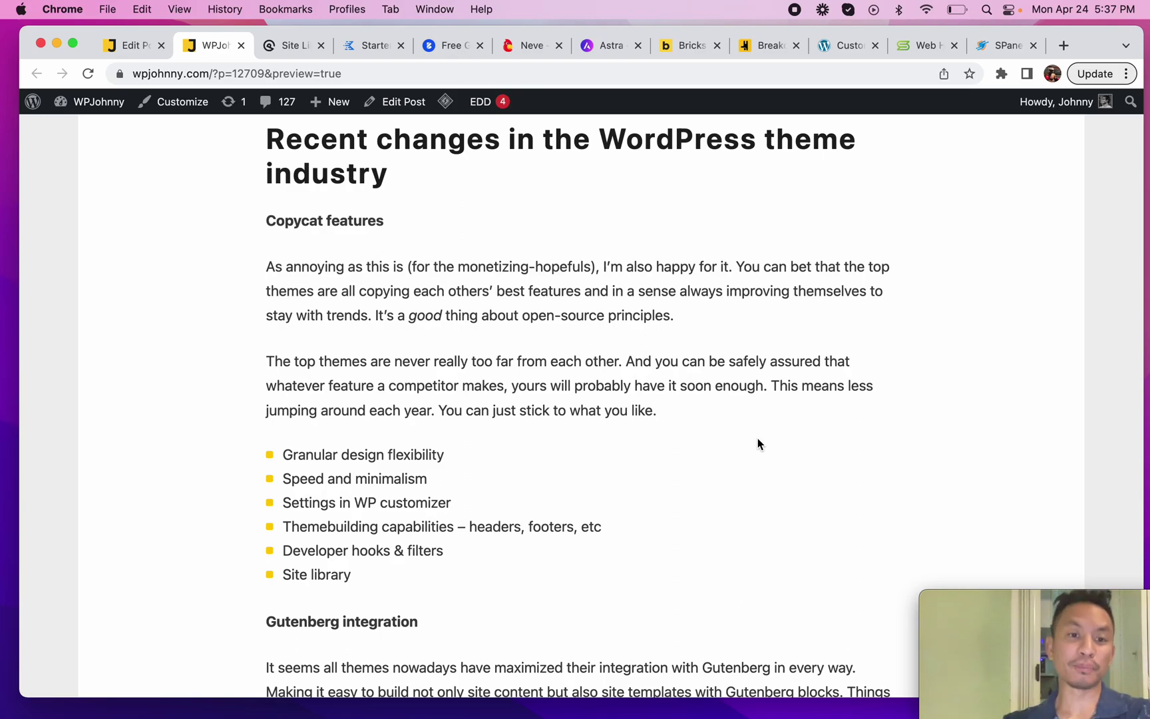
pyautogui.scroll(-5, 757, 438)
pyautogui.scroll(9, 758, 439)
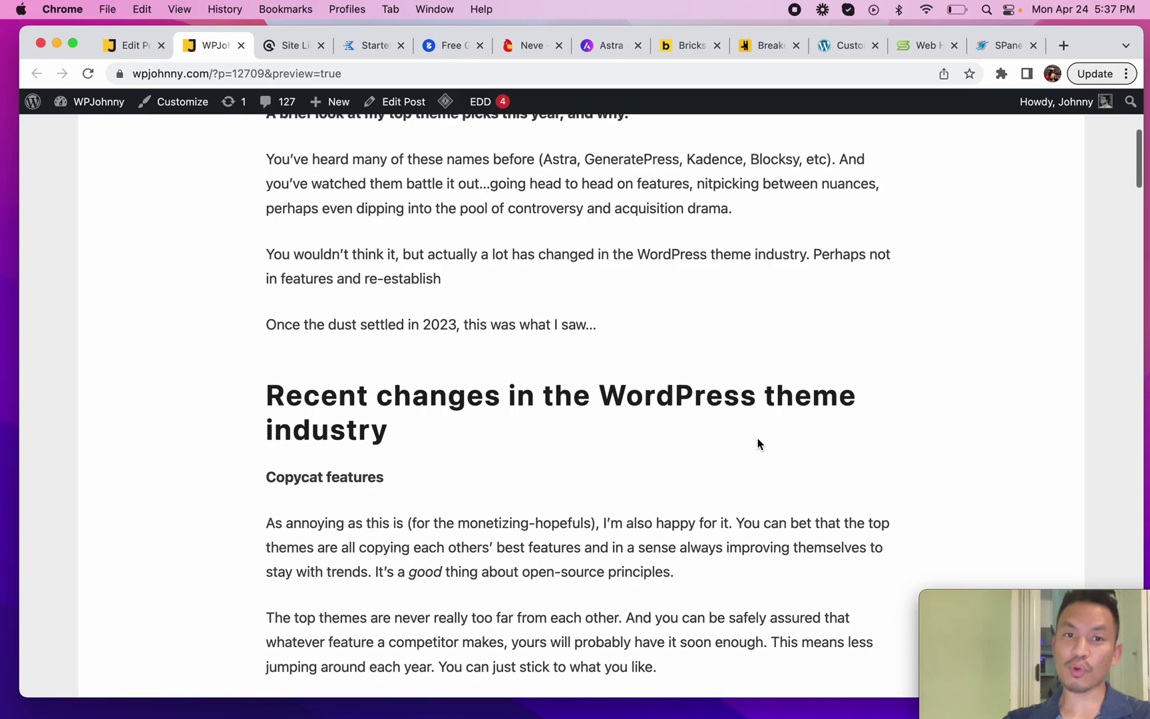
pyautogui.scroll(7, 758, 444)
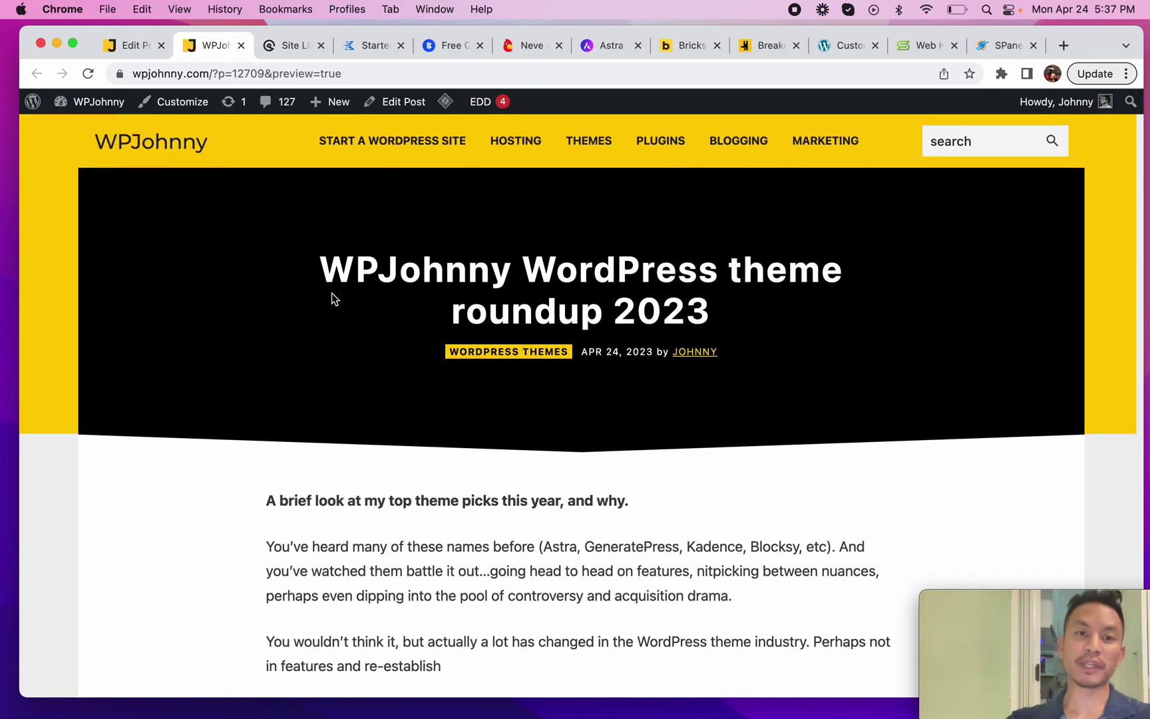
pyautogui.scroll(-20, 452, 472)
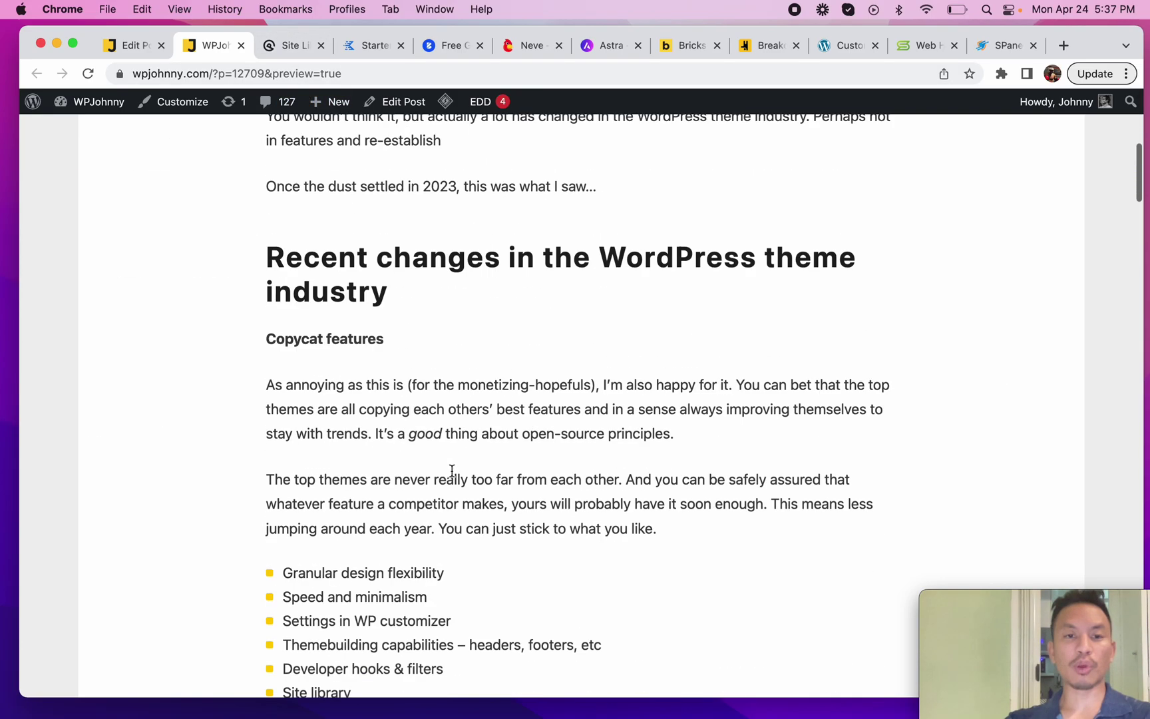
pyautogui.scroll(-2, 451, 470)
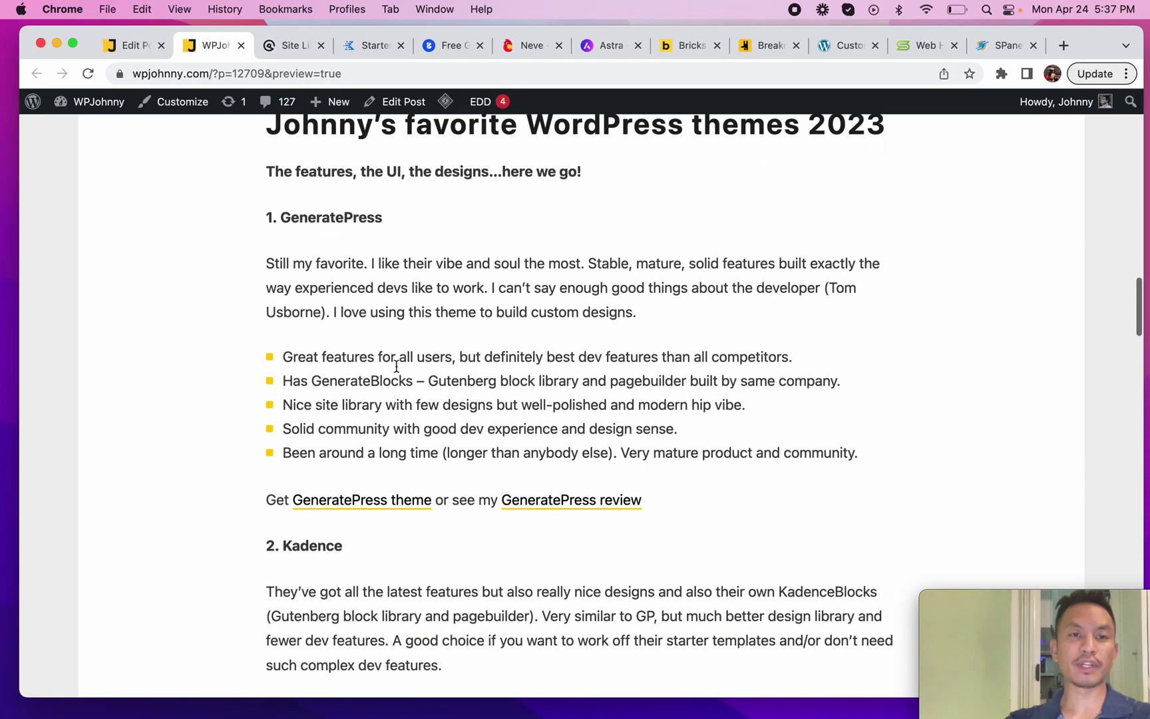
pyautogui.moveTo(267, 218); pyautogui.dragTo(724, 509)
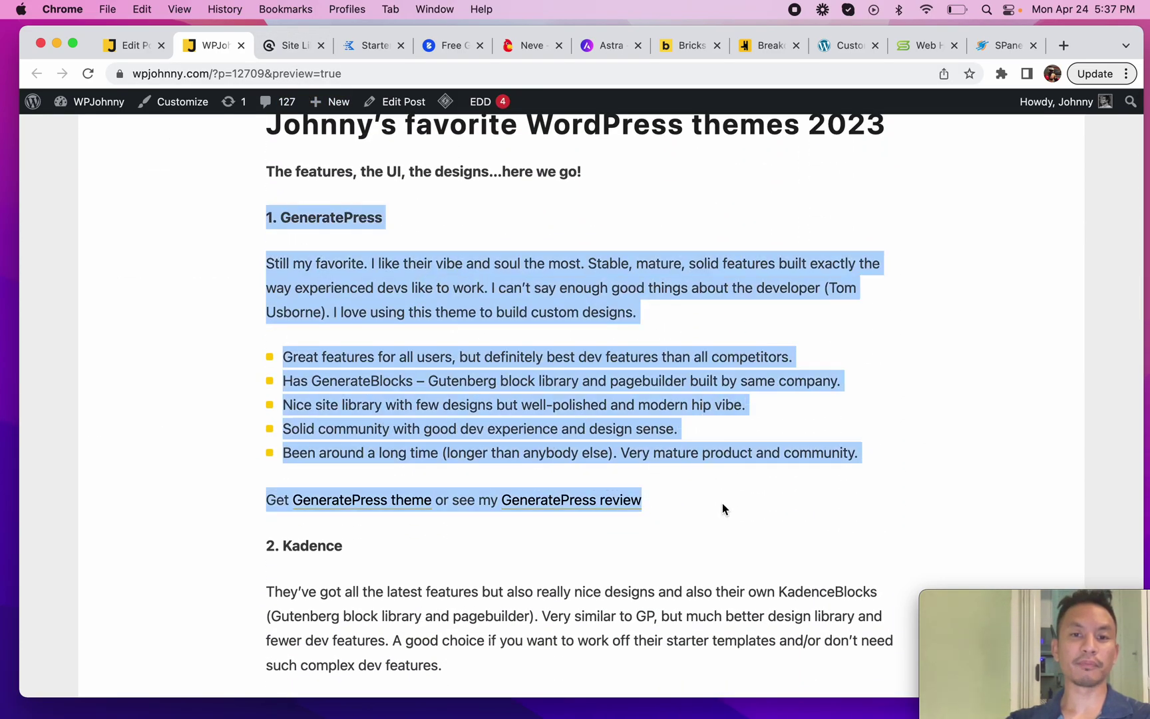
pyautogui.click(293, 46)
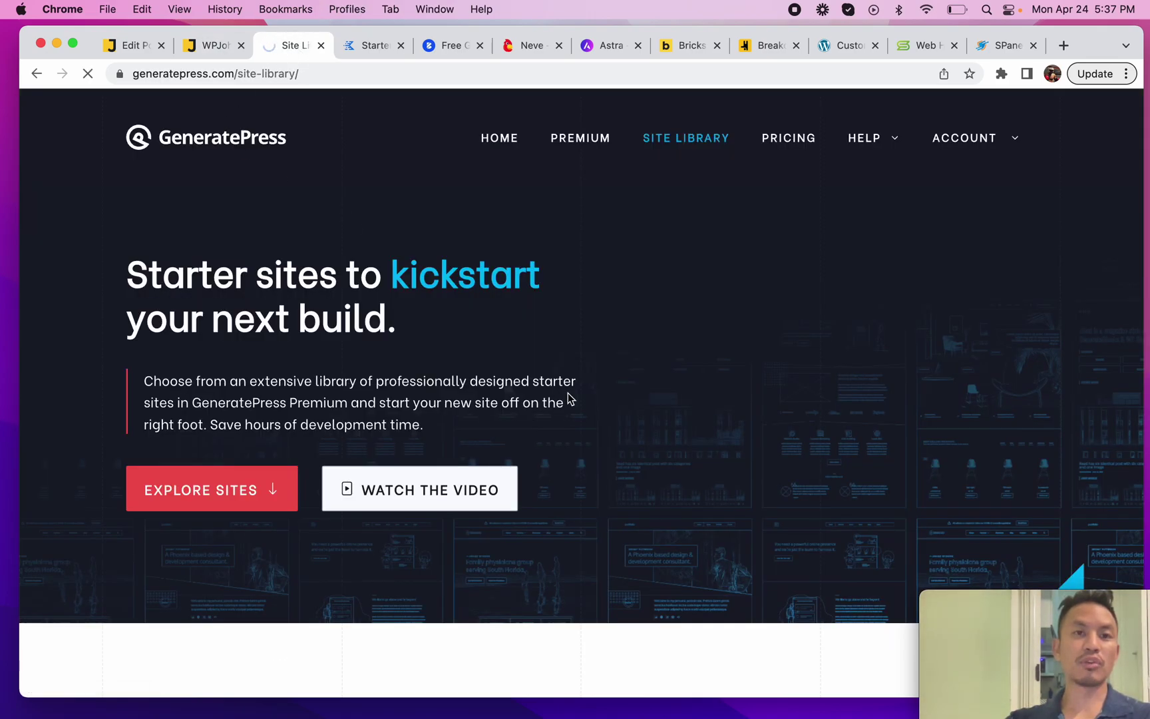
# Scroll through the generatepress.com home page's features and pricing plans.
pyautogui.scroll(-2, 568, 398)
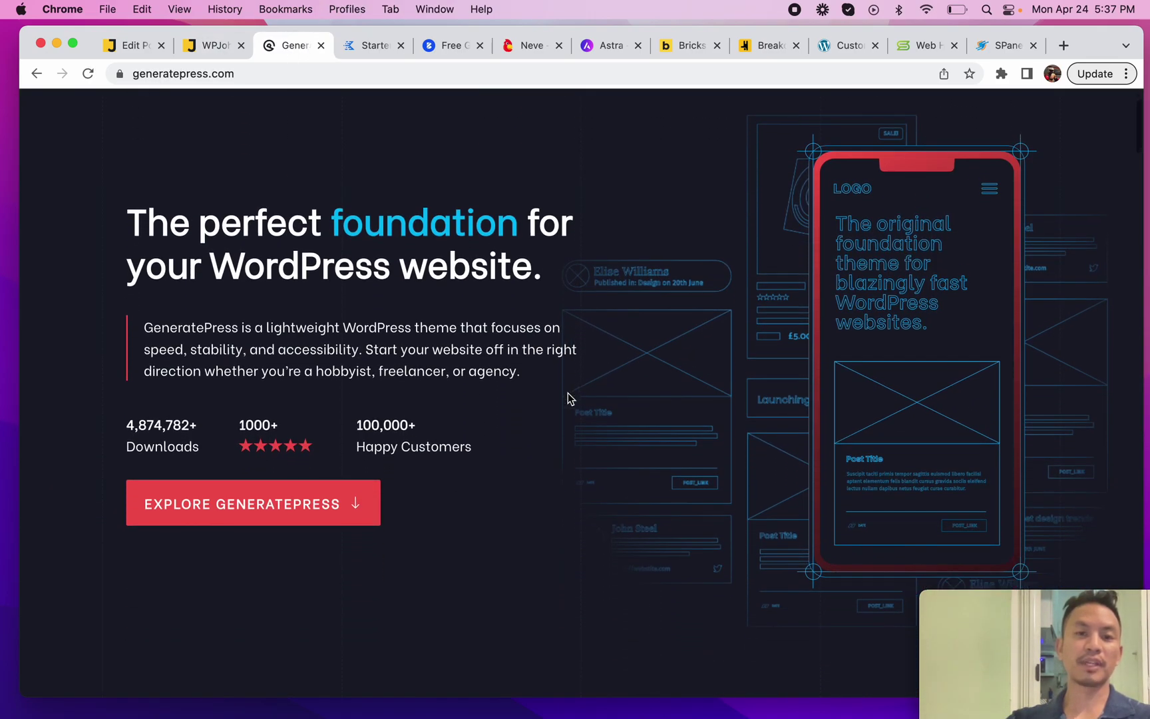
pyautogui.scroll(-10, 569, 398)
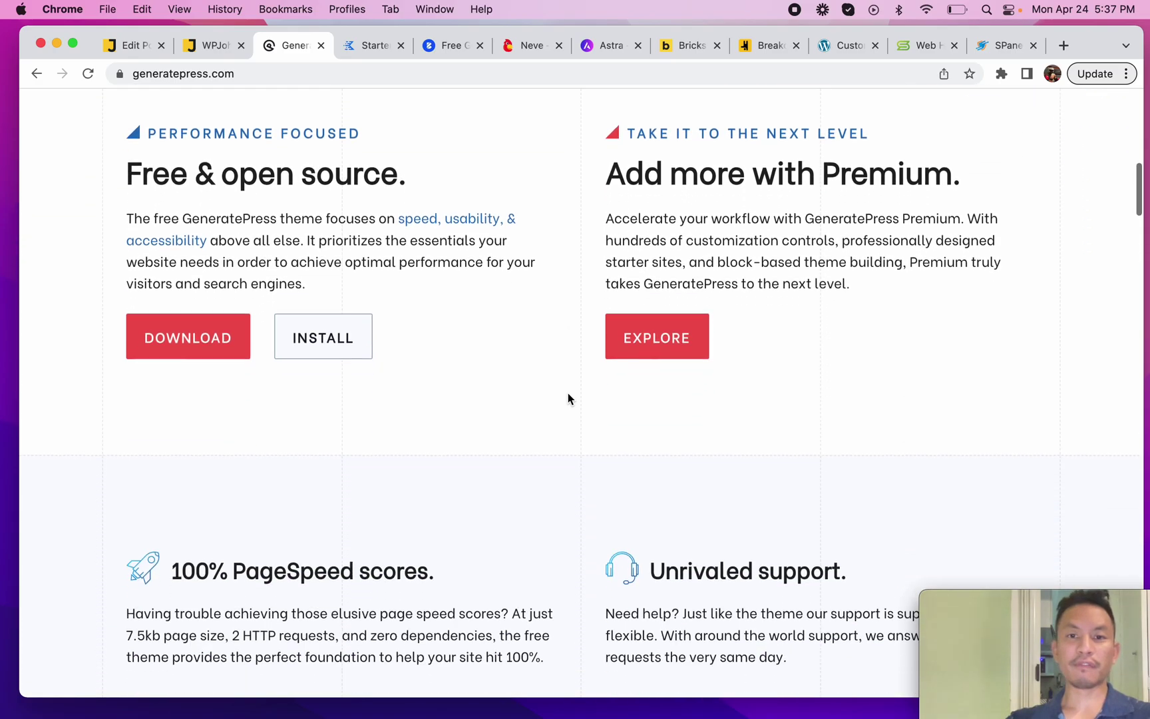
pyautogui.scroll(-10, 569, 398)
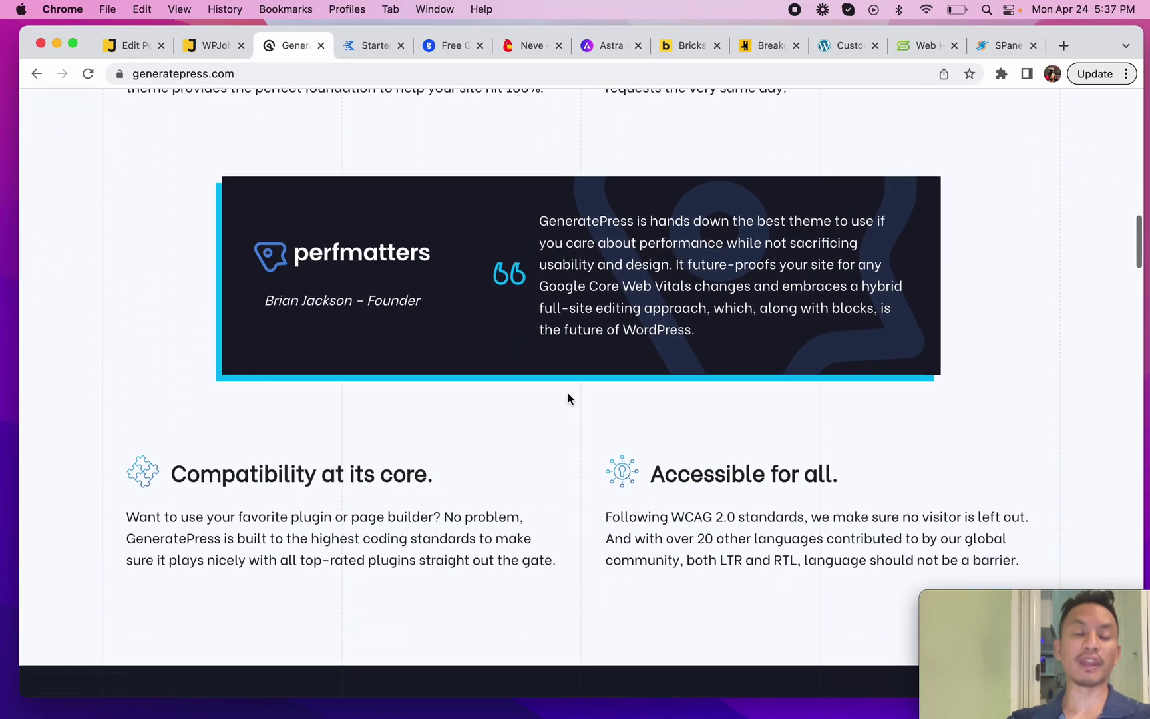
pyautogui.scroll(-12, 568, 398)
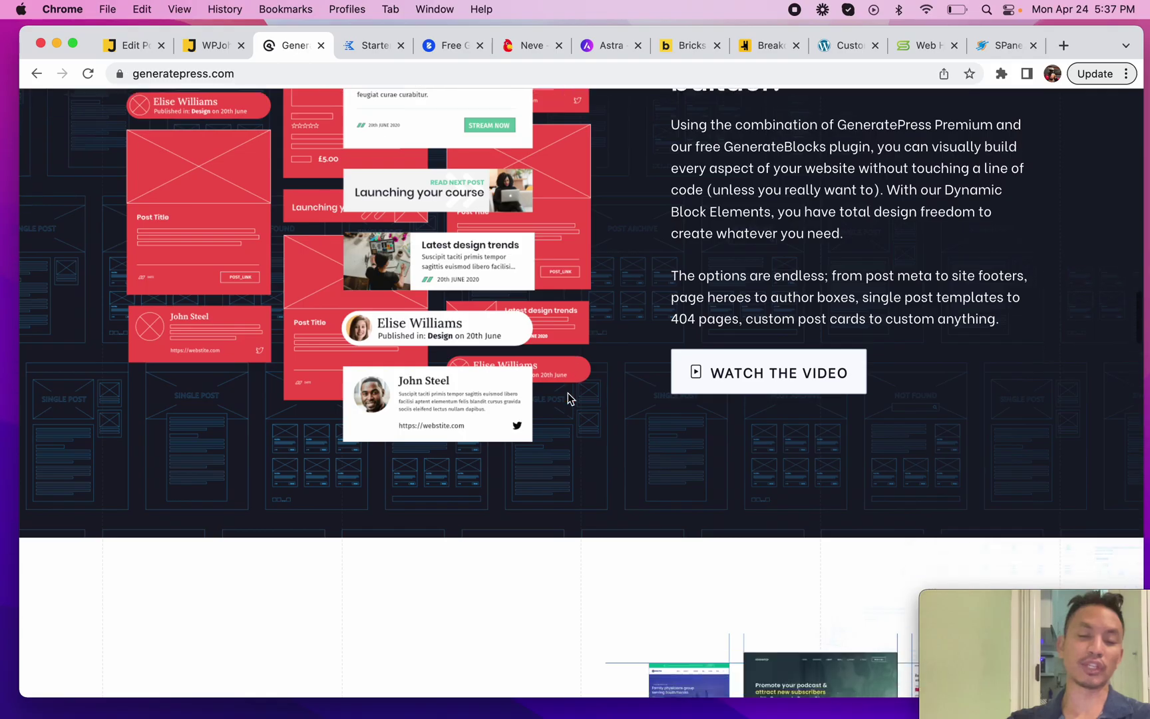
pyautogui.scroll(-15, 568, 398)
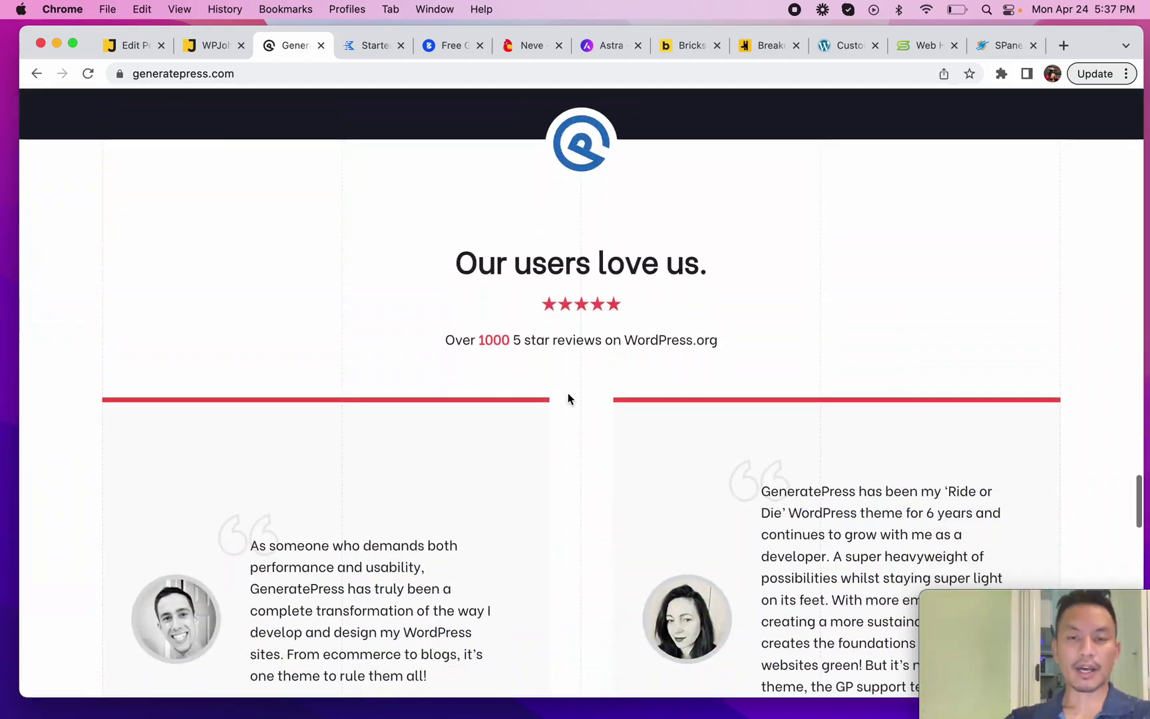
pyautogui.scroll(-15, 568, 397)
pyautogui.scroll(20, 569, 398)
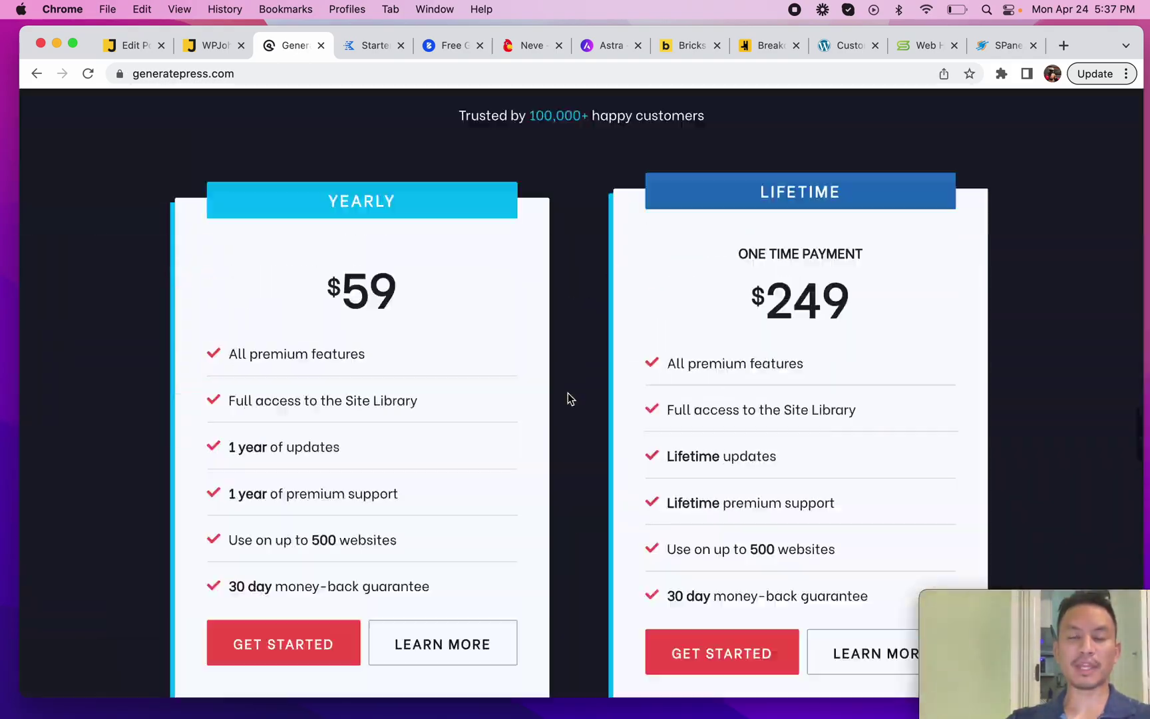
pyautogui.scroll(20, 567, 398)
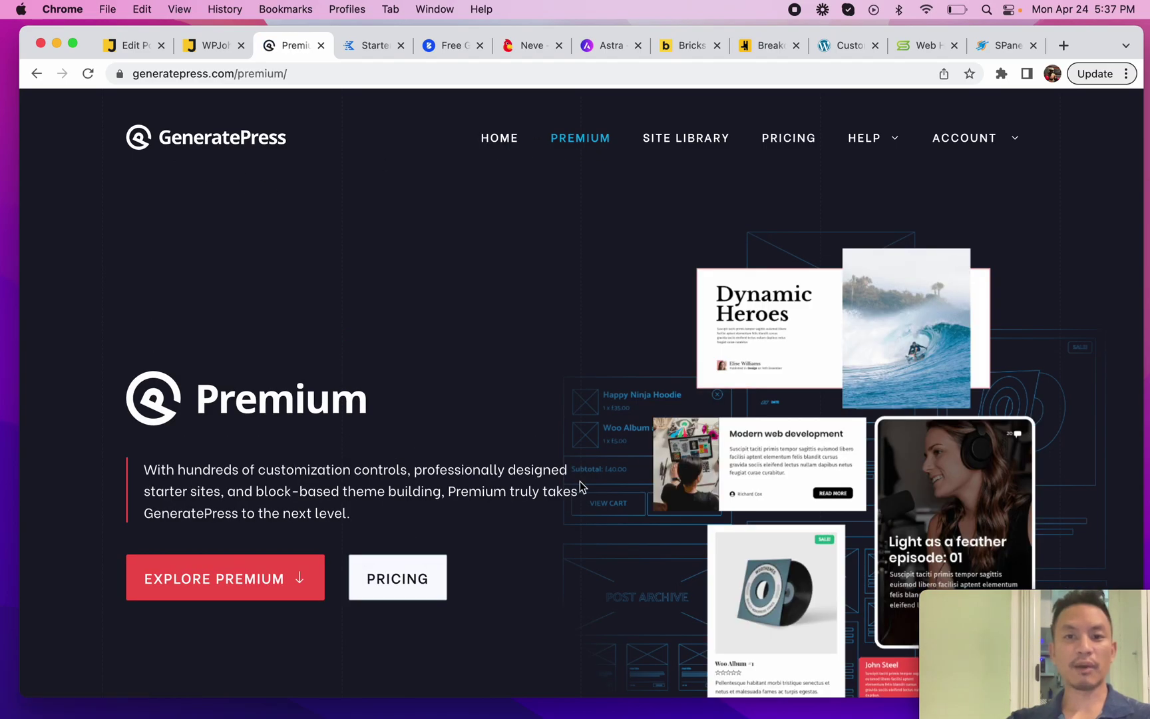
pyautogui.scroll(-10, 581, 485)
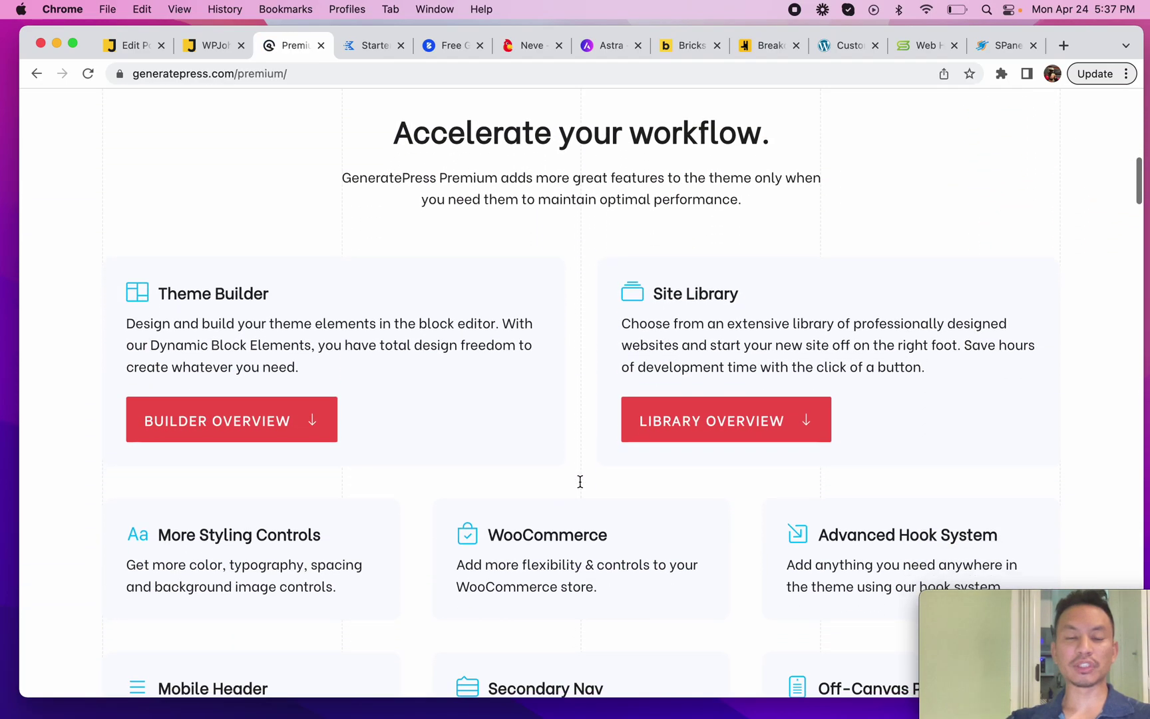
pyautogui.scroll(-1, 580, 484)
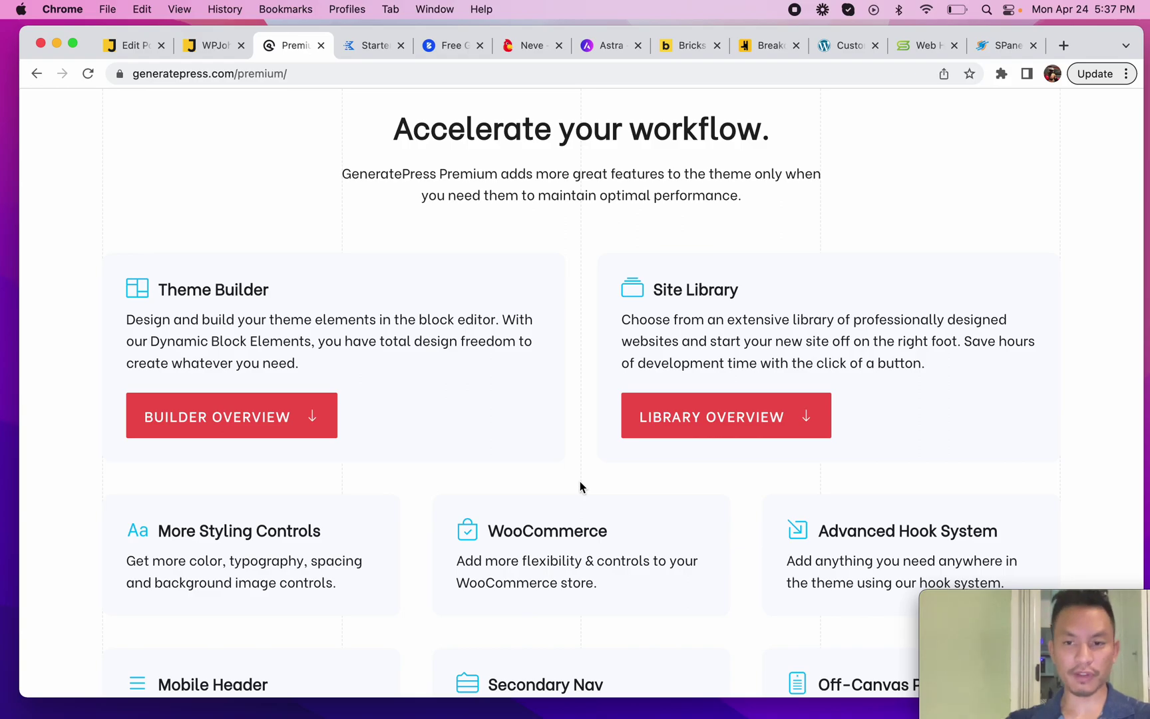
pyautogui.scroll(-3, 580, 484)
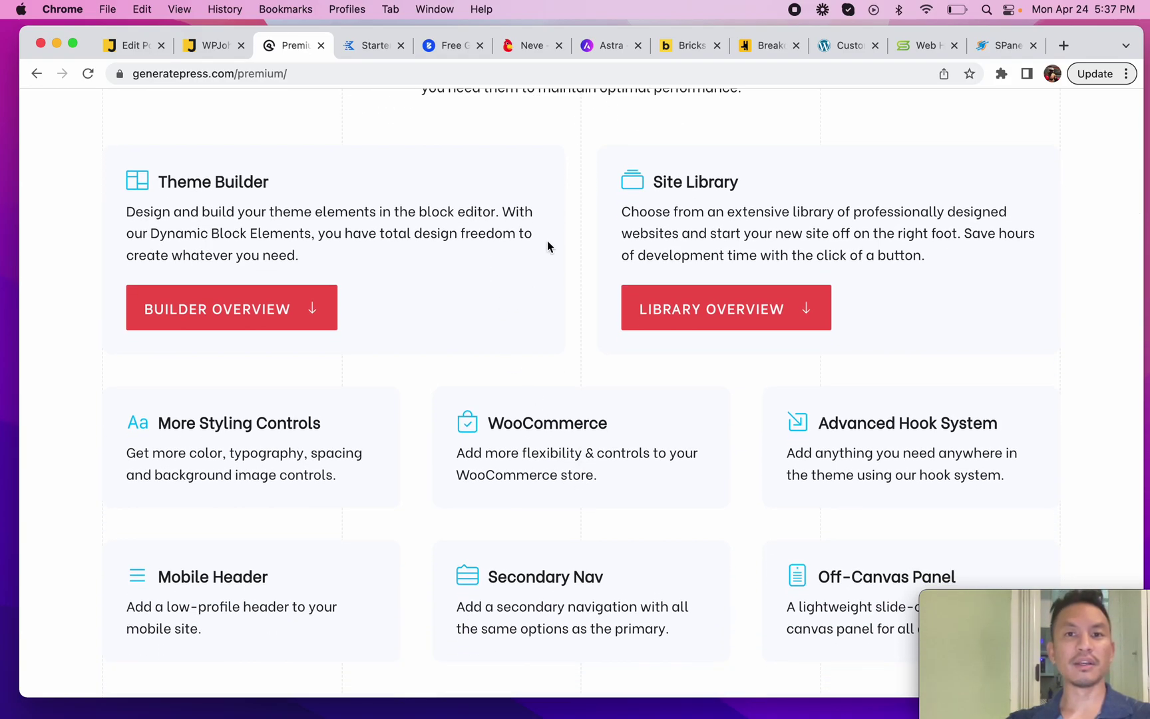
pyautogui.scroll(-10, 547, 553)
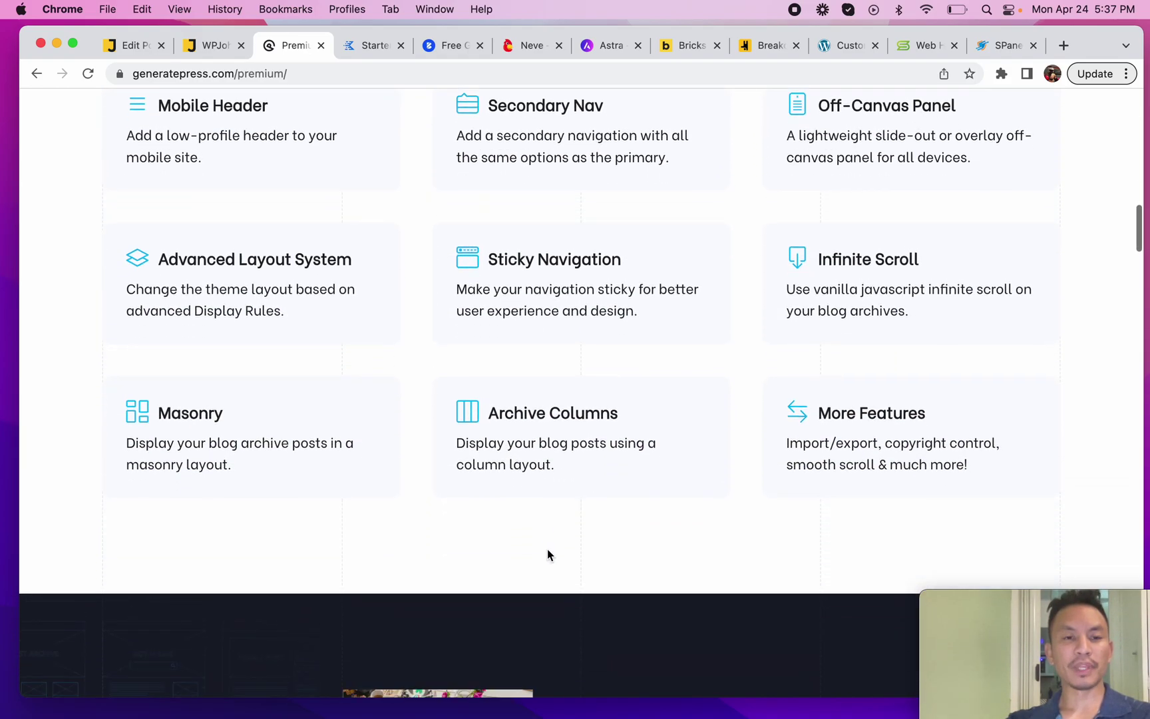
pyautogui.scroll(-6, 547, 554)
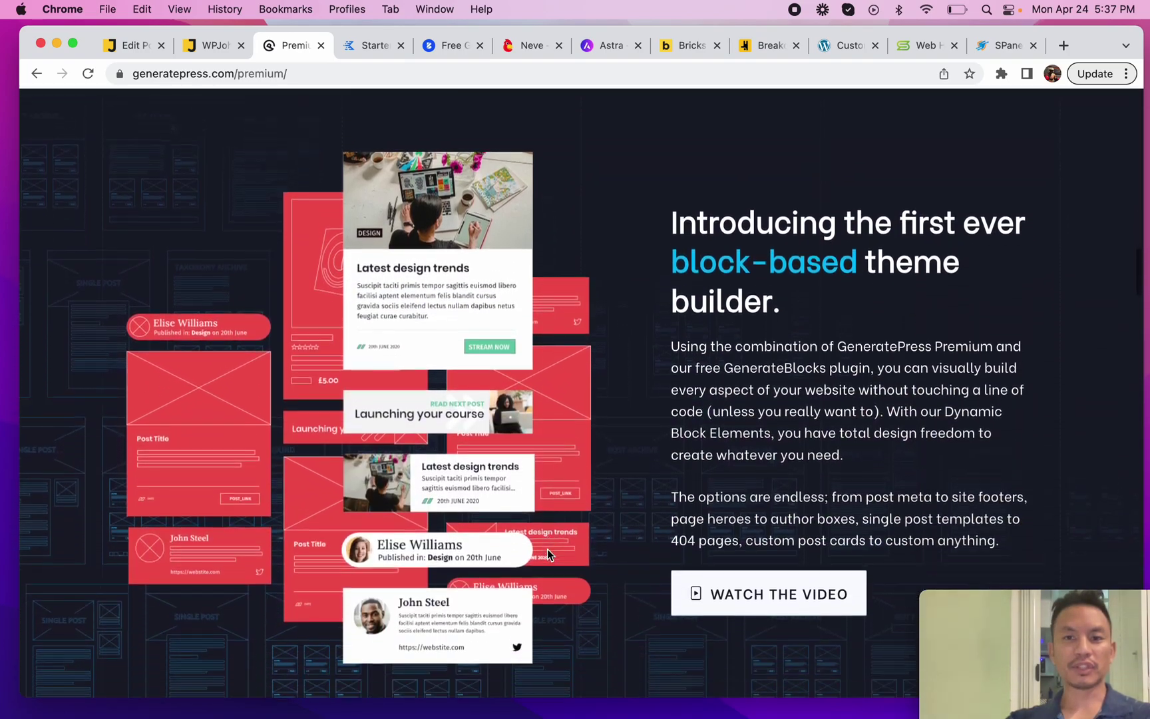
pyautogui.scroll(1, 547, 554)
pyautogui.scroll(20, 547, 553)
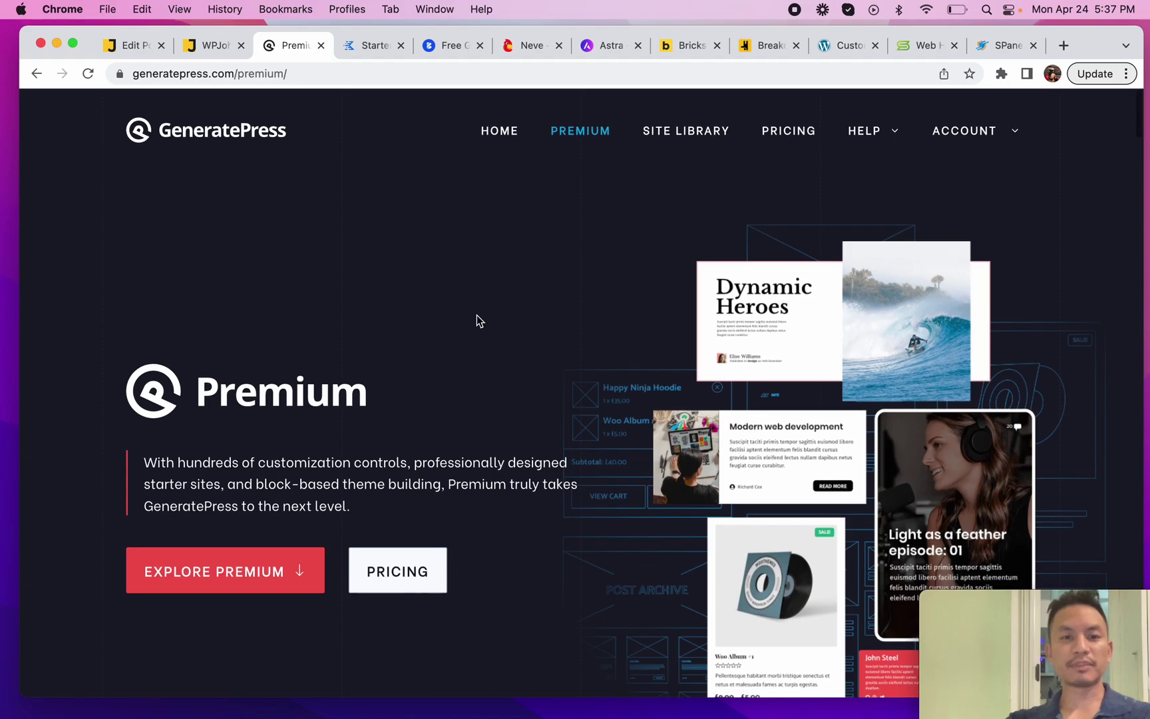
pyautogui.scroll(-10, 477, 319)
pyautogui.scroll(10, 477, 318)
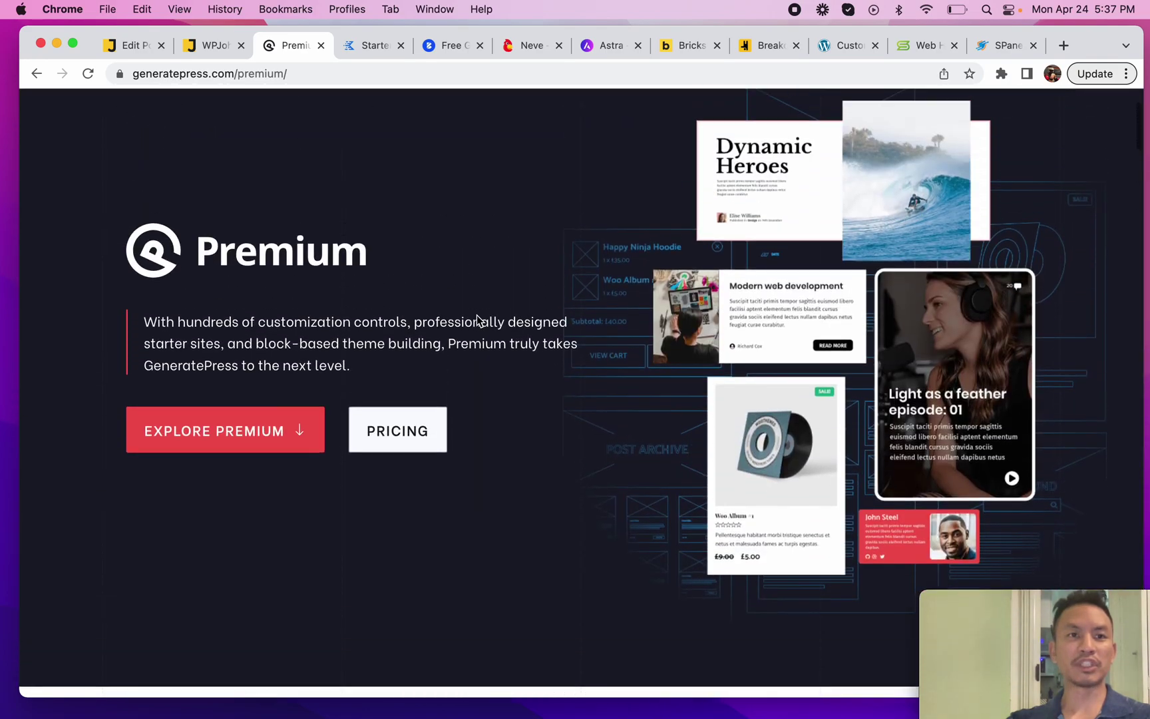
pyautogui.scroll(-15, 477, 317)
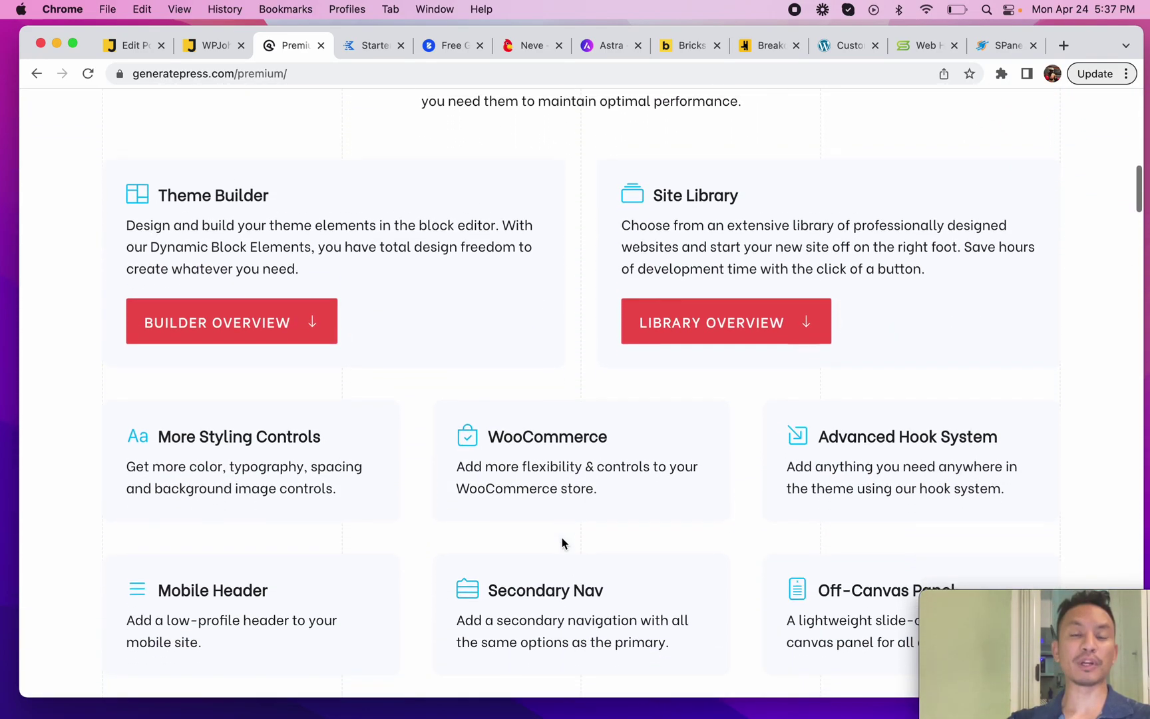
pyautogui.scroll(15, 503, 272)
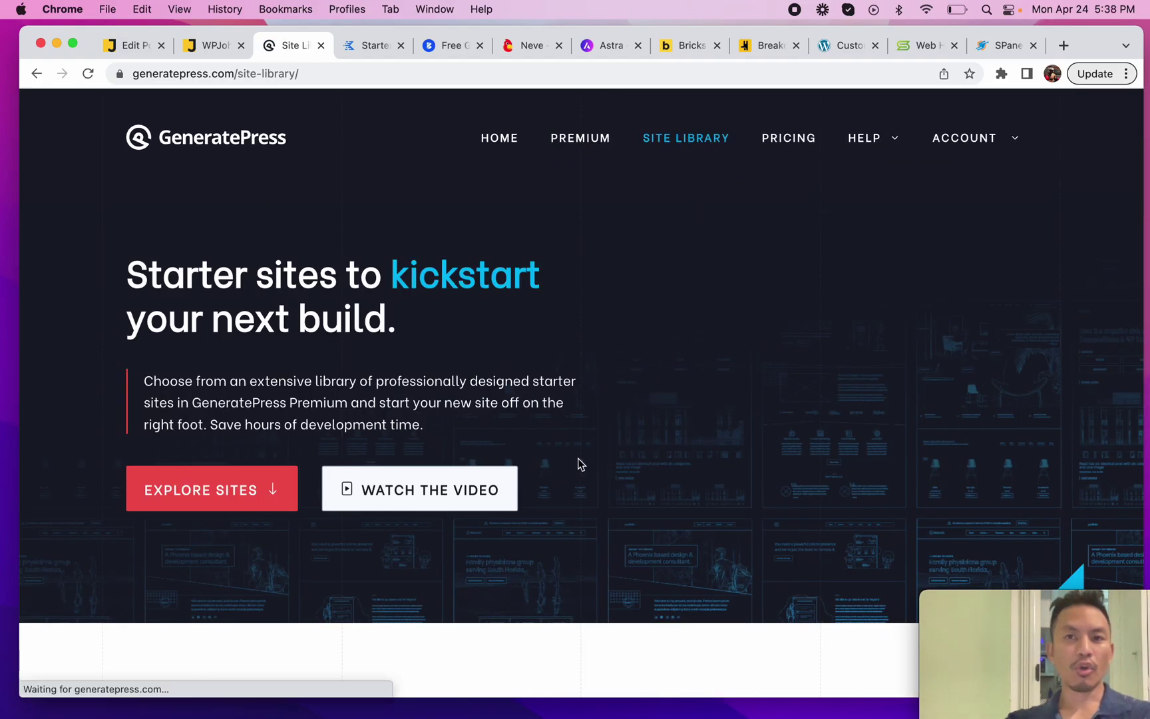
# Scroll down through the GeneratePress site library's starter site designs.
pyautogui.scroll(-3, 612, 450)
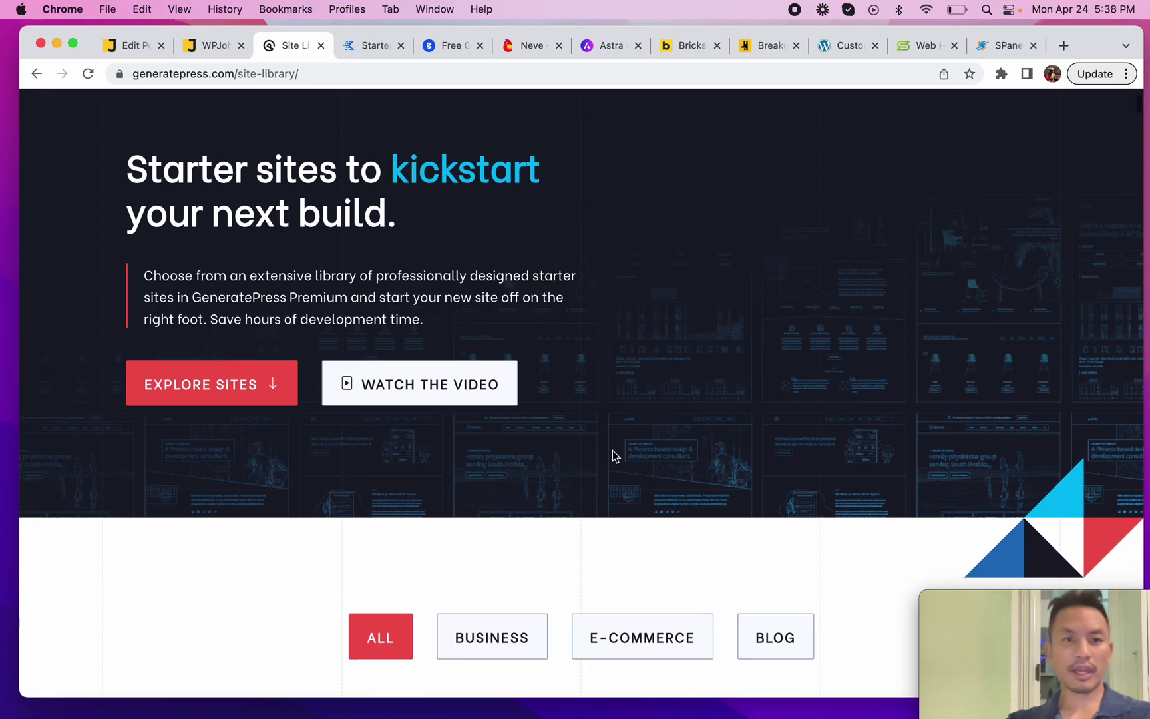
pyautogui.scroll(-10, 612, 450)
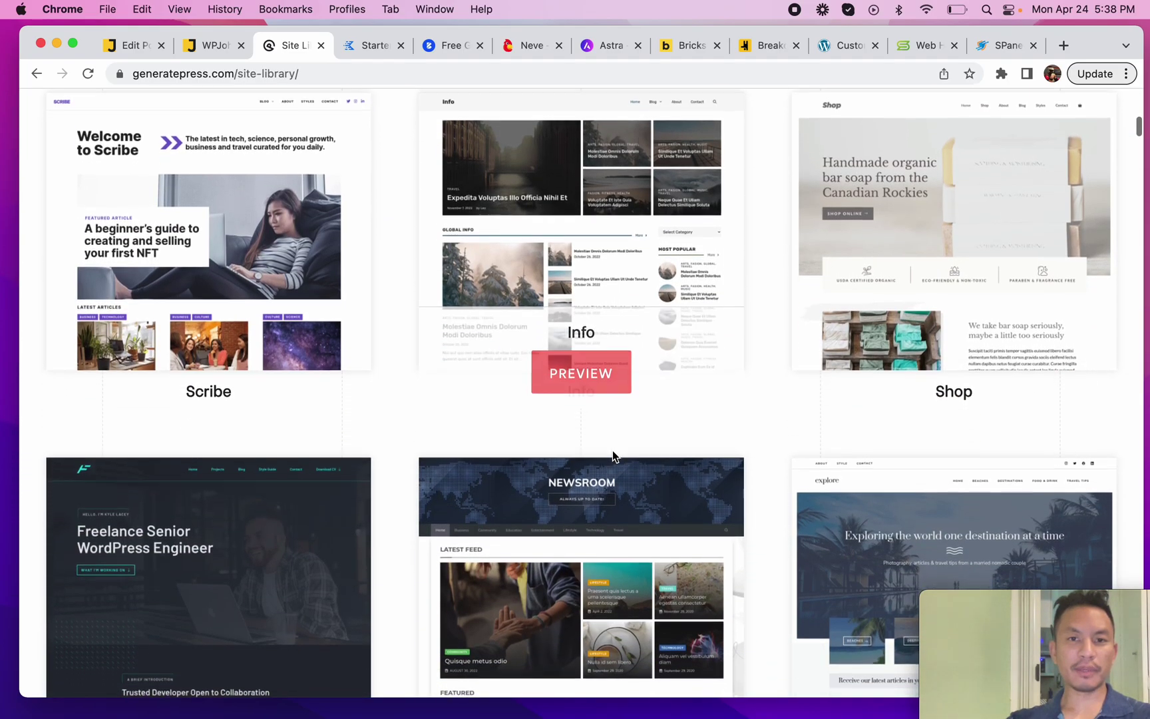
pyautogui.scroll(-1, 612, 450)
pyautogui.scroll(-8, 687, 501)
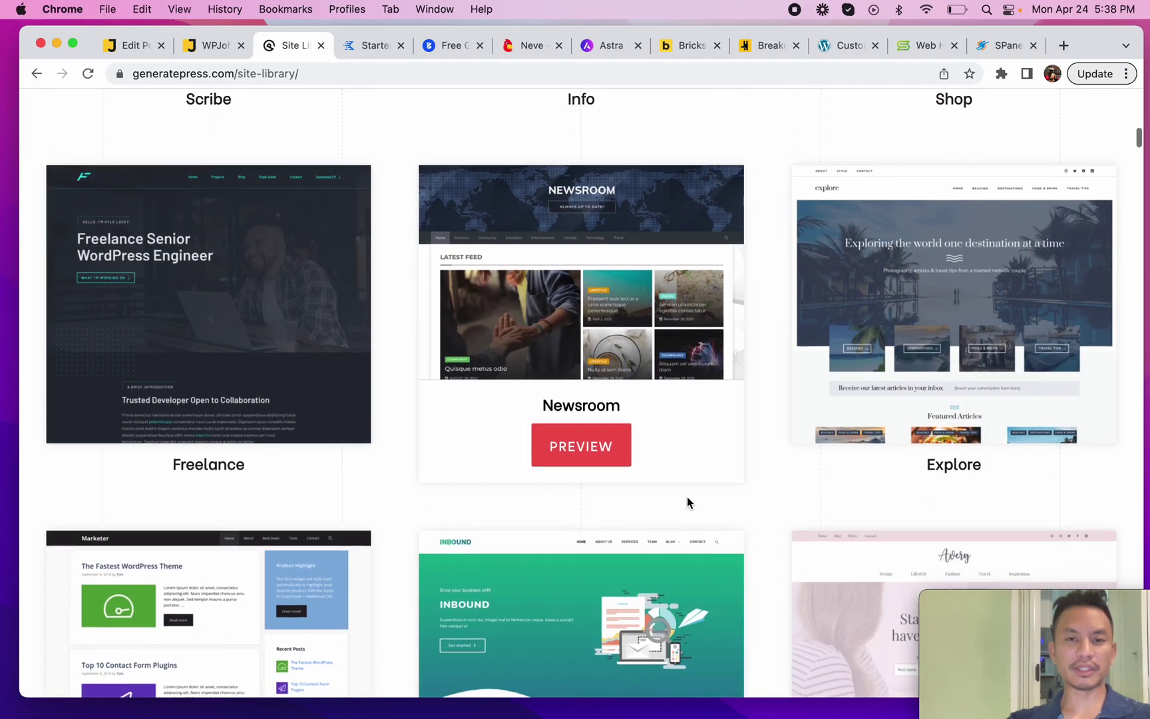
pyautogui.scroll(-10, 518, 539)
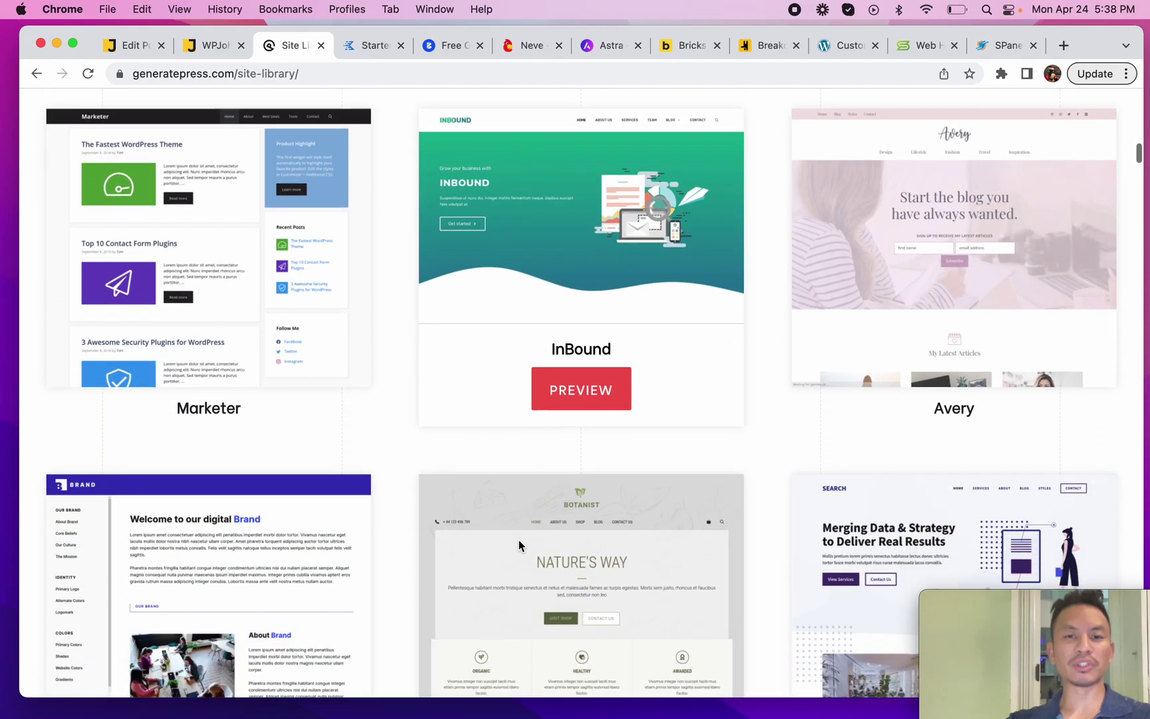
pyautogui.scroll(-15, 518, 540)
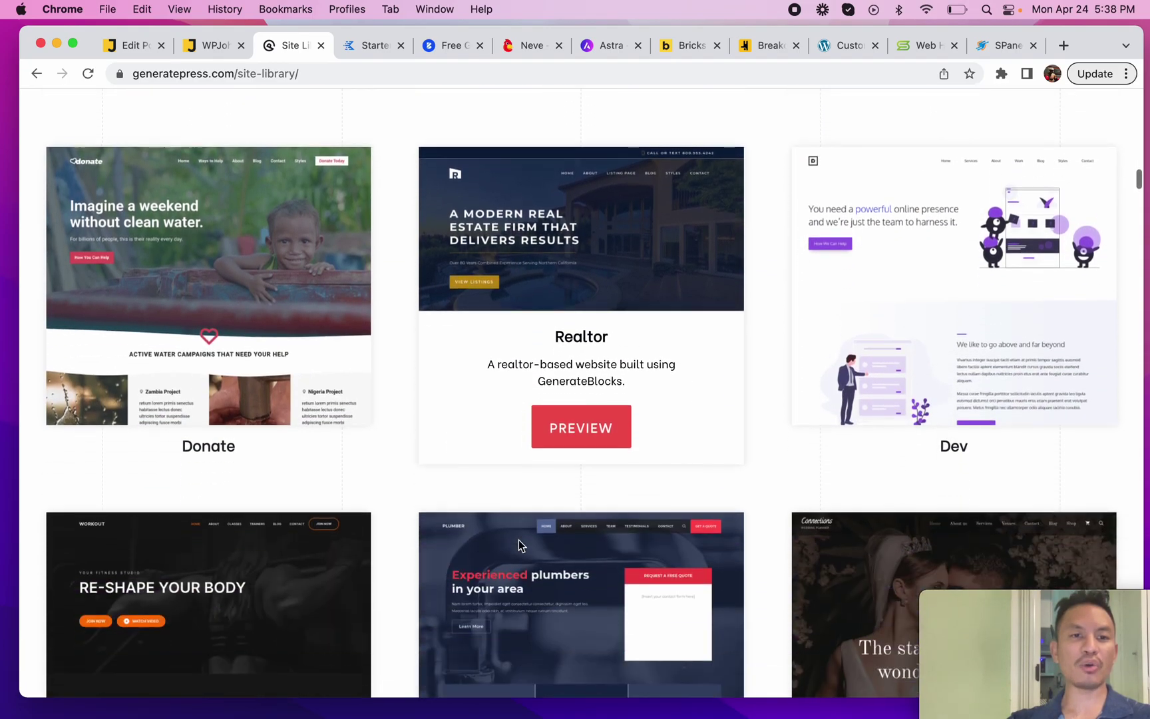
pyautogui.scroll(-14, 518, 539)
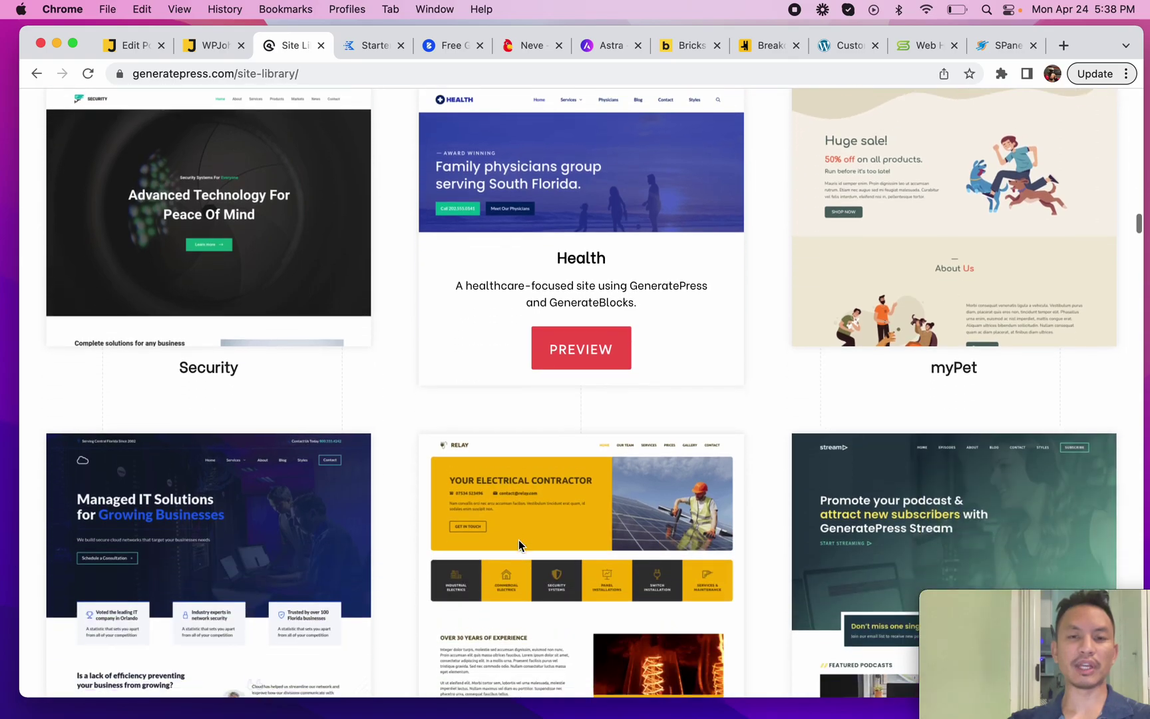
pyautogui.scroll(-17, 518, 540)
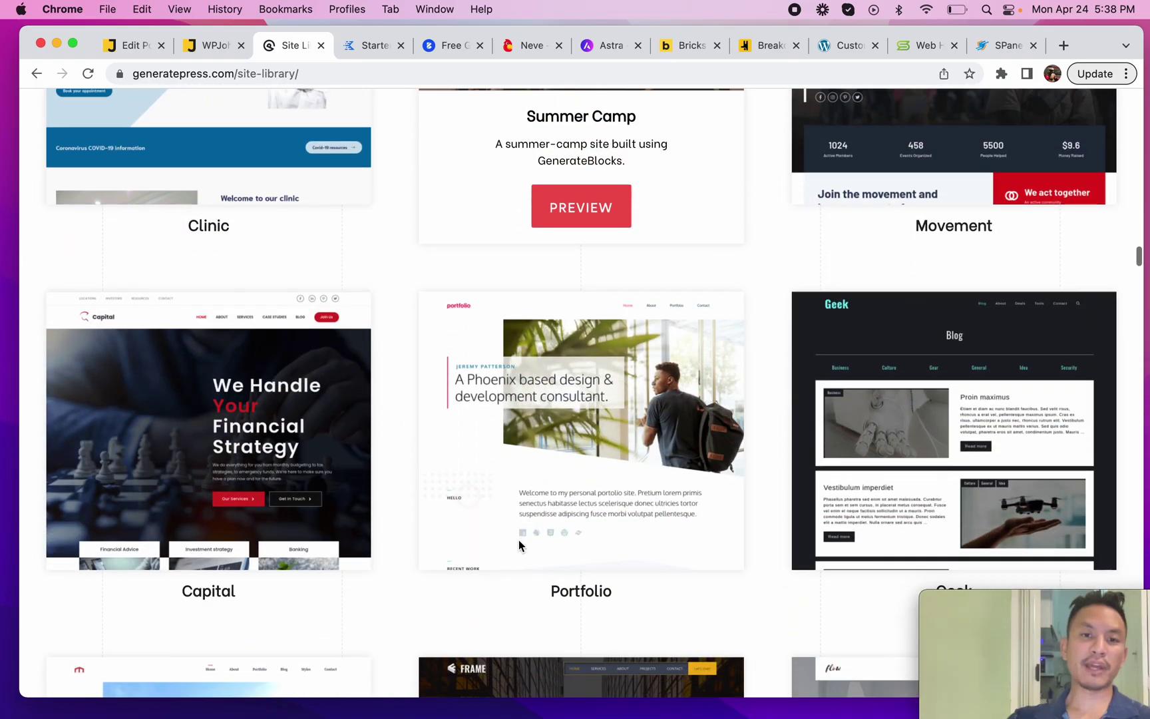
pyautogui.scroll(-14, 520, 545)
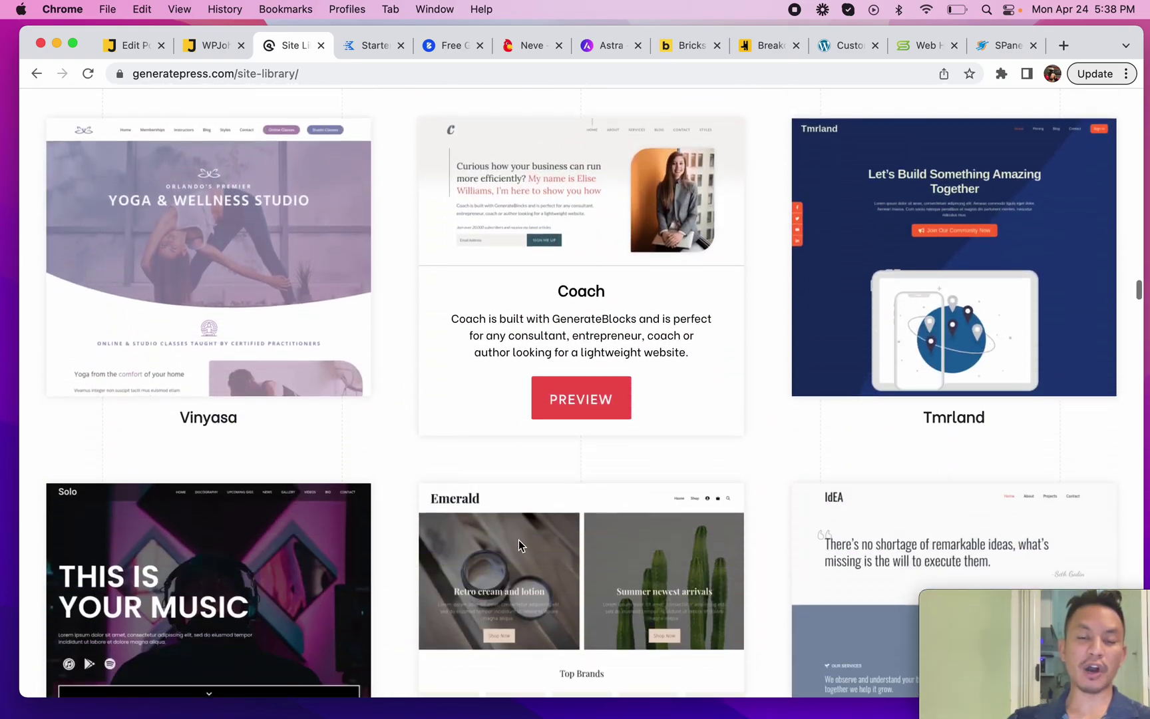
# Finish browsing the starter sites and switch to the test site's Customizer tab.
pyautogui.scroll(-20, 521, 544)
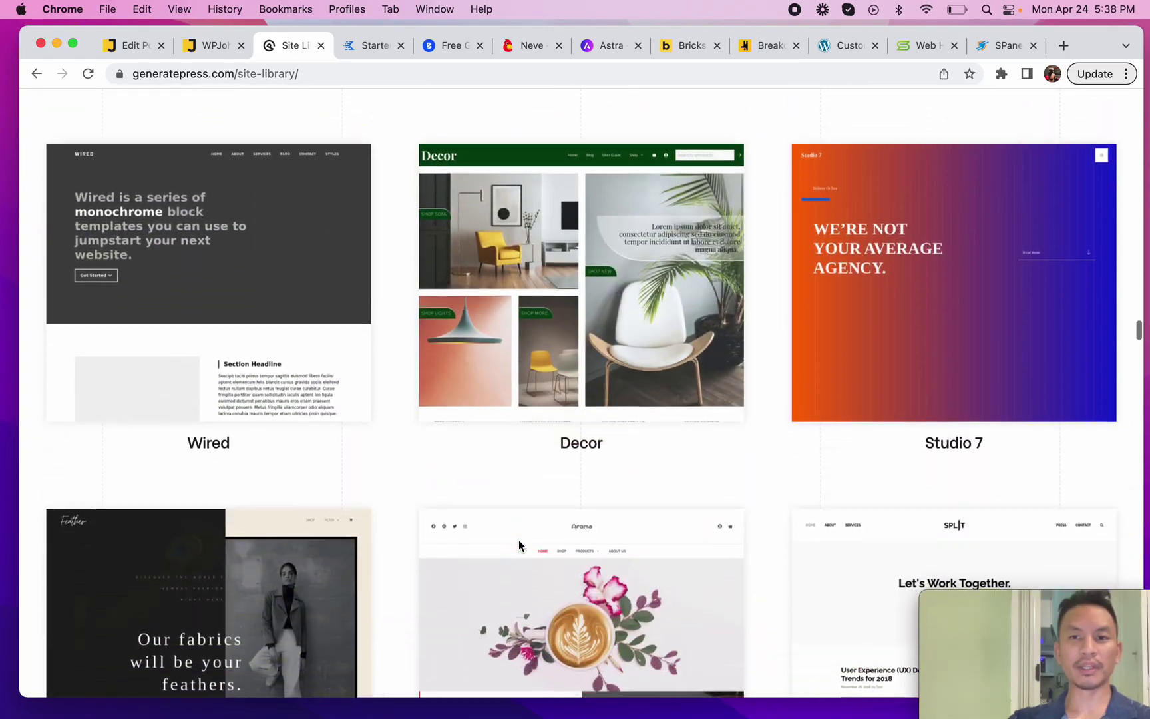
pyautogui.scroll(20, 519, 545)
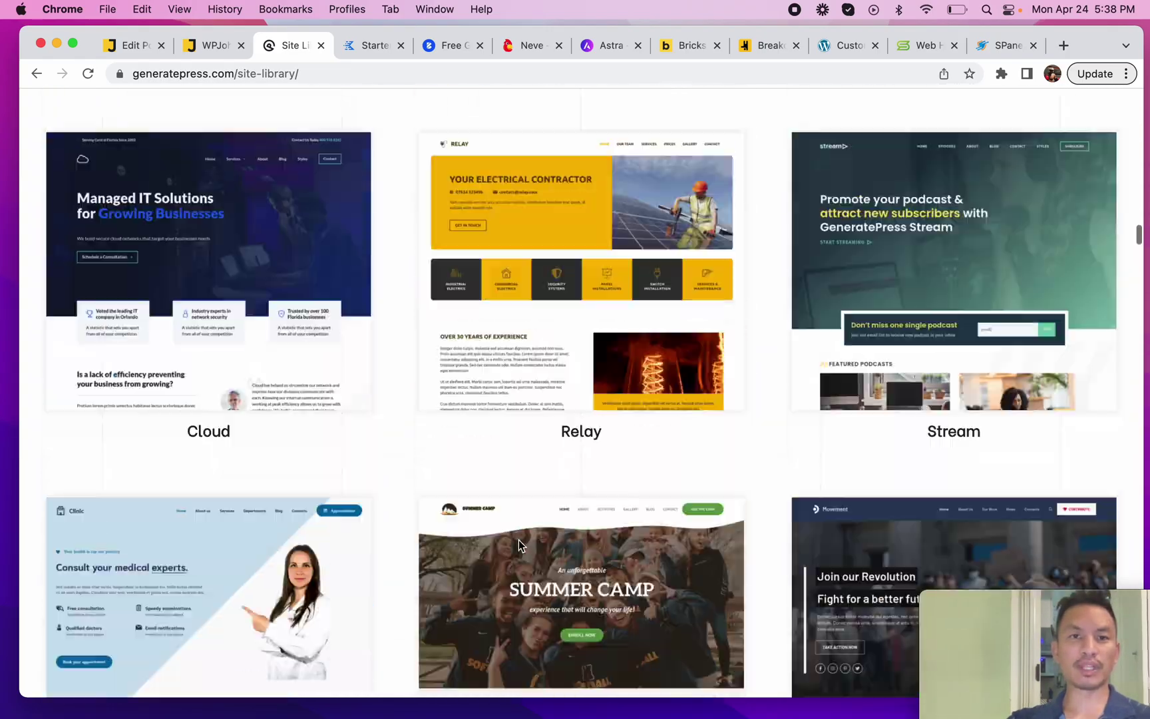
pyautogui.scroll(20, 518, 545)
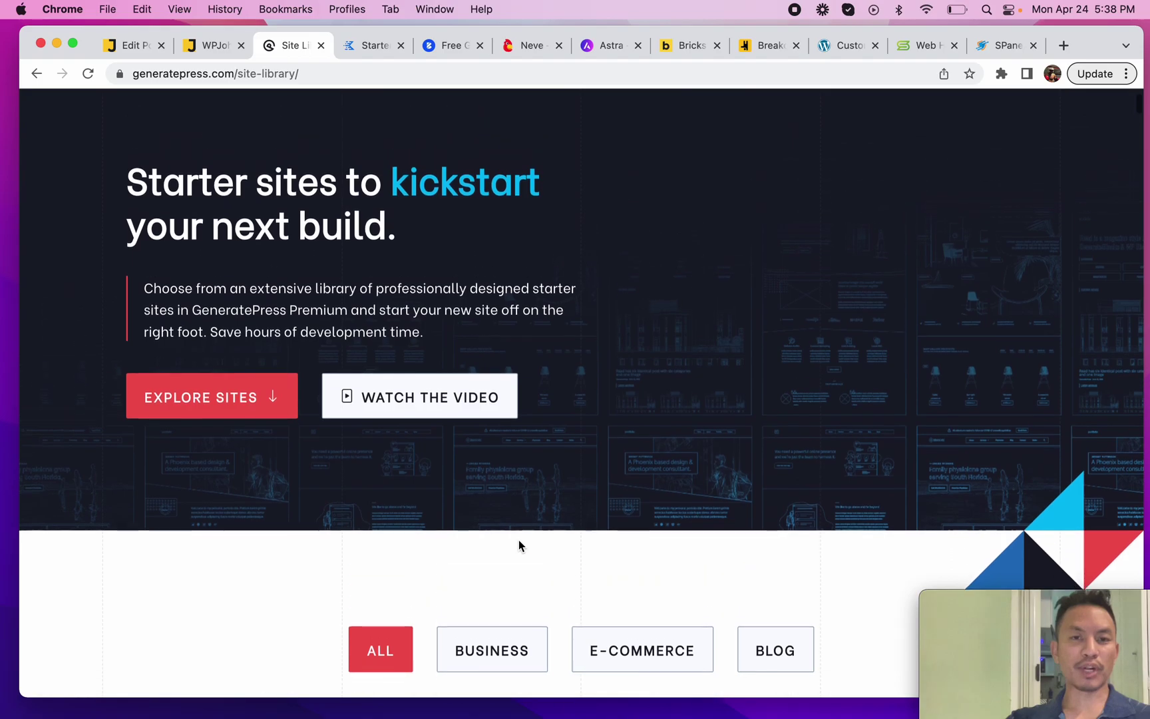
pyautogui.scroll(-8, 519, 544)
pyautogui.scroll(-10, 518, 540)
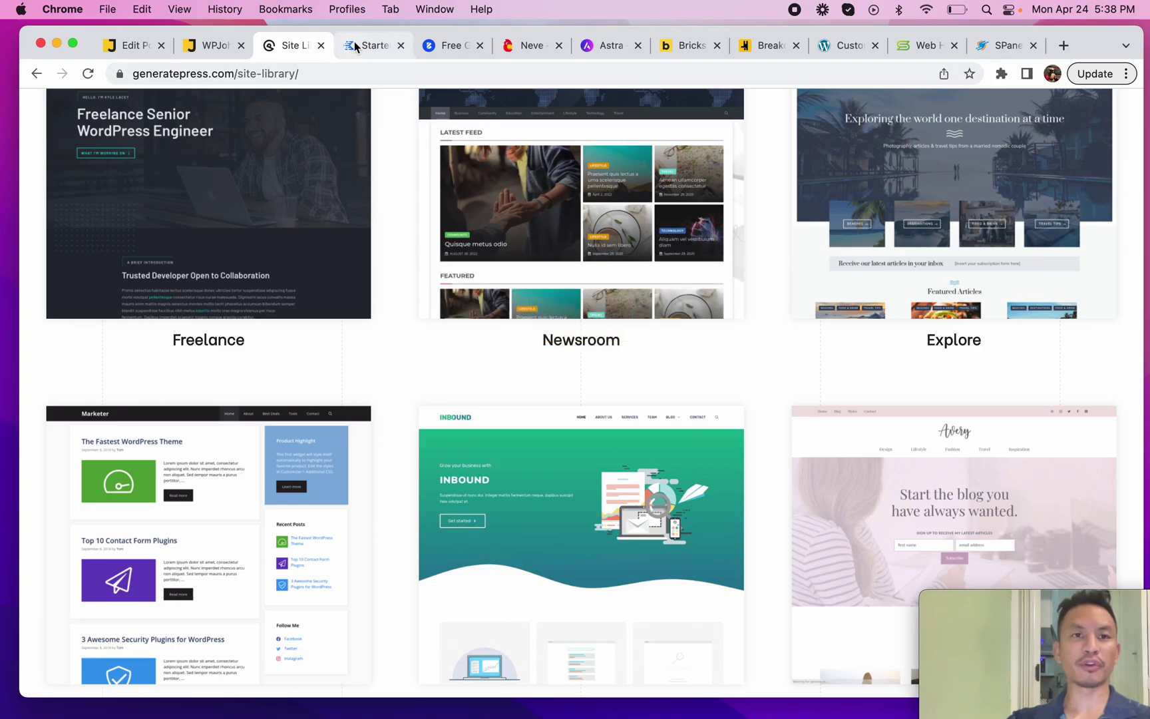
pyautogui.scroll(1, 478, 403)
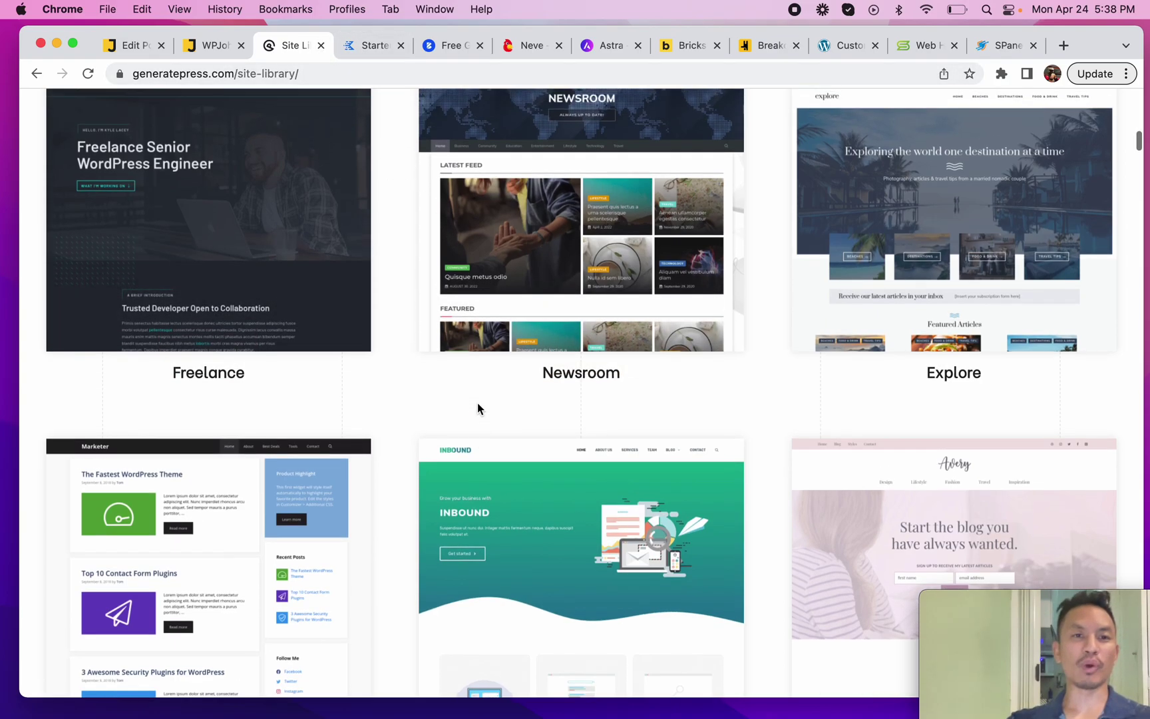
pyautogui.scroll(3, 478, 402)
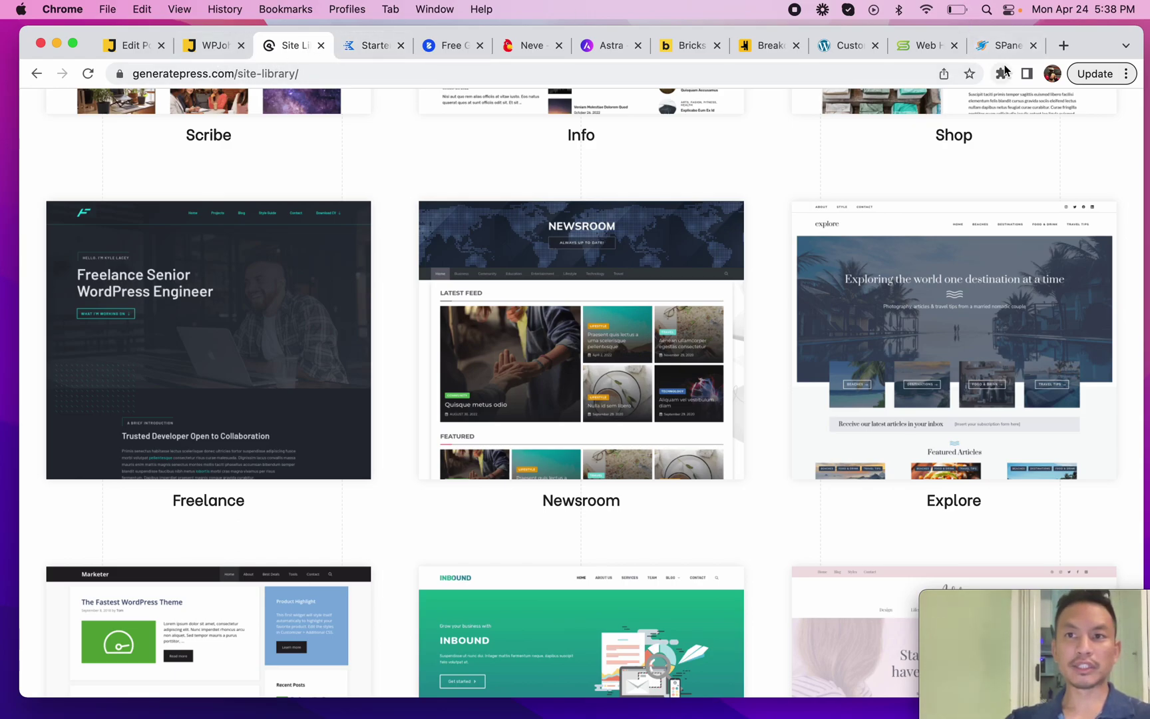
pyautogui.click(853, 46)
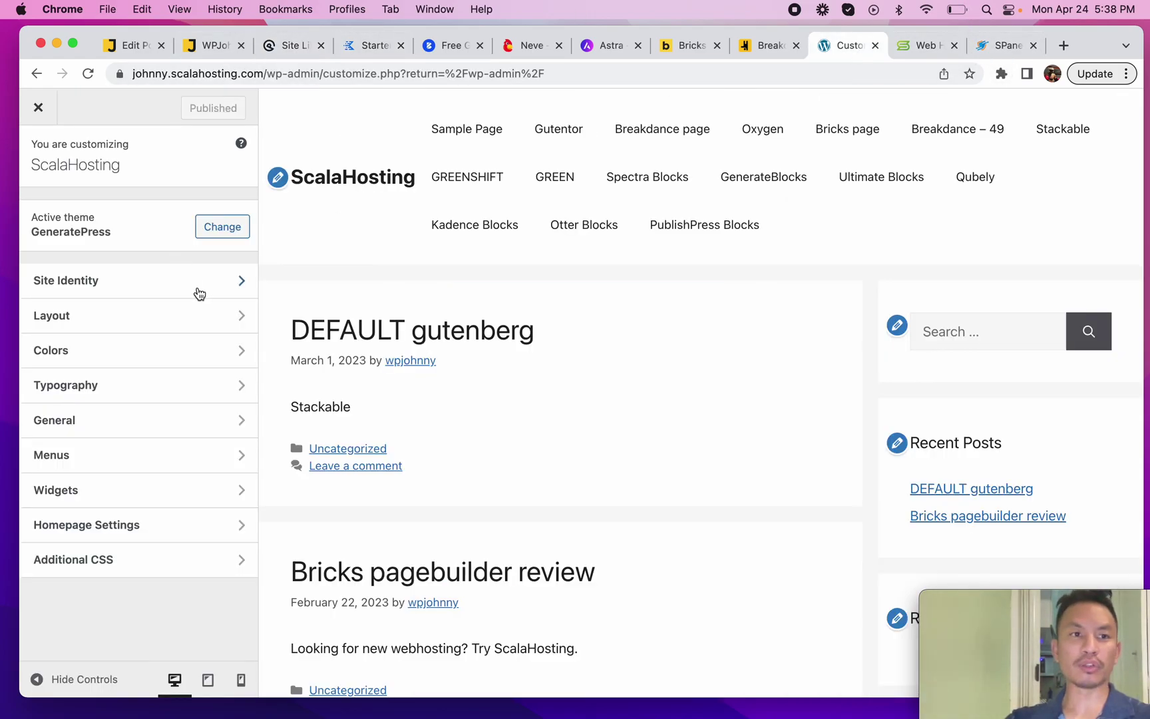
# Look through the GeneratePress Site Identity, Layout, Colors and Typography panels, then revisit Layout.
pyautogui.click(133, 282)
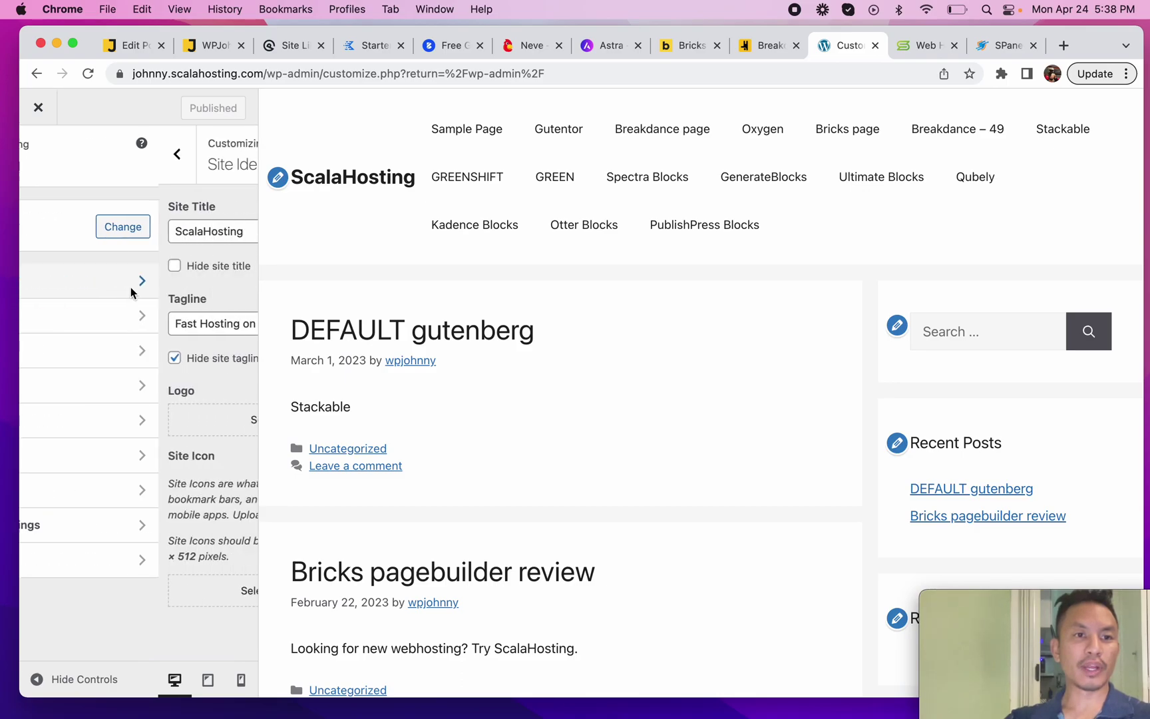
pyautogui.click(43, 160)
pyautogui.click(127, 318)
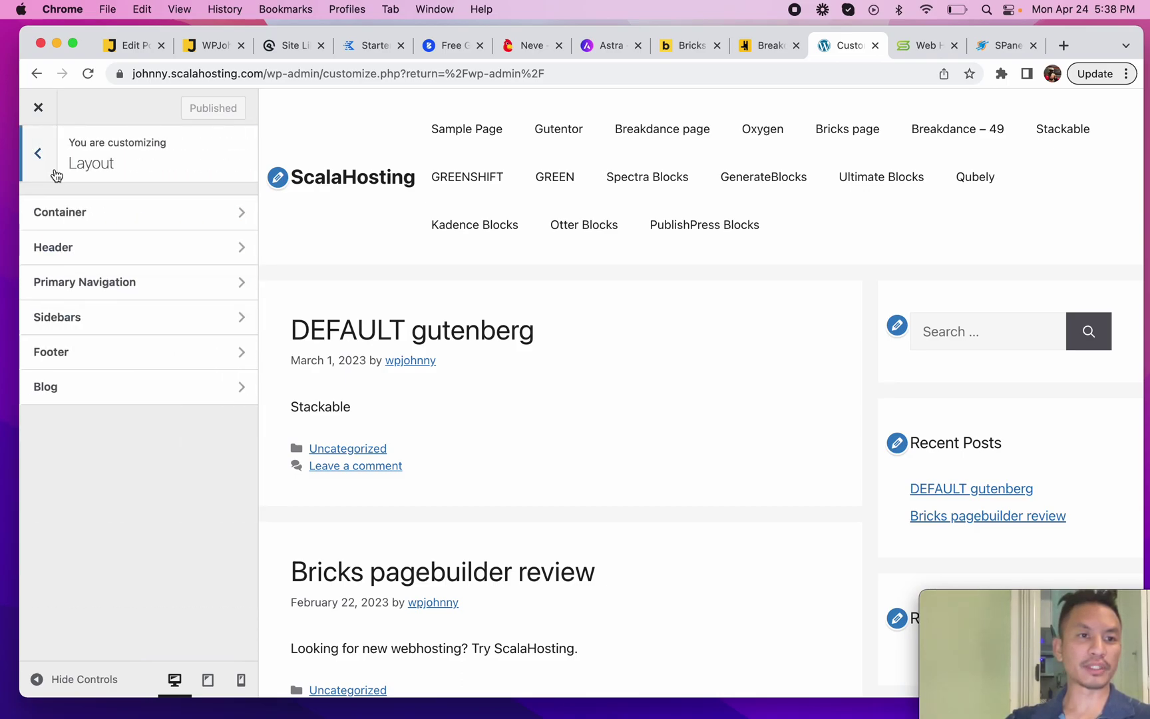
pyautogui.click(41, 163)
pyautogui.click(128, 353)
pyautogui.click(41, 169)
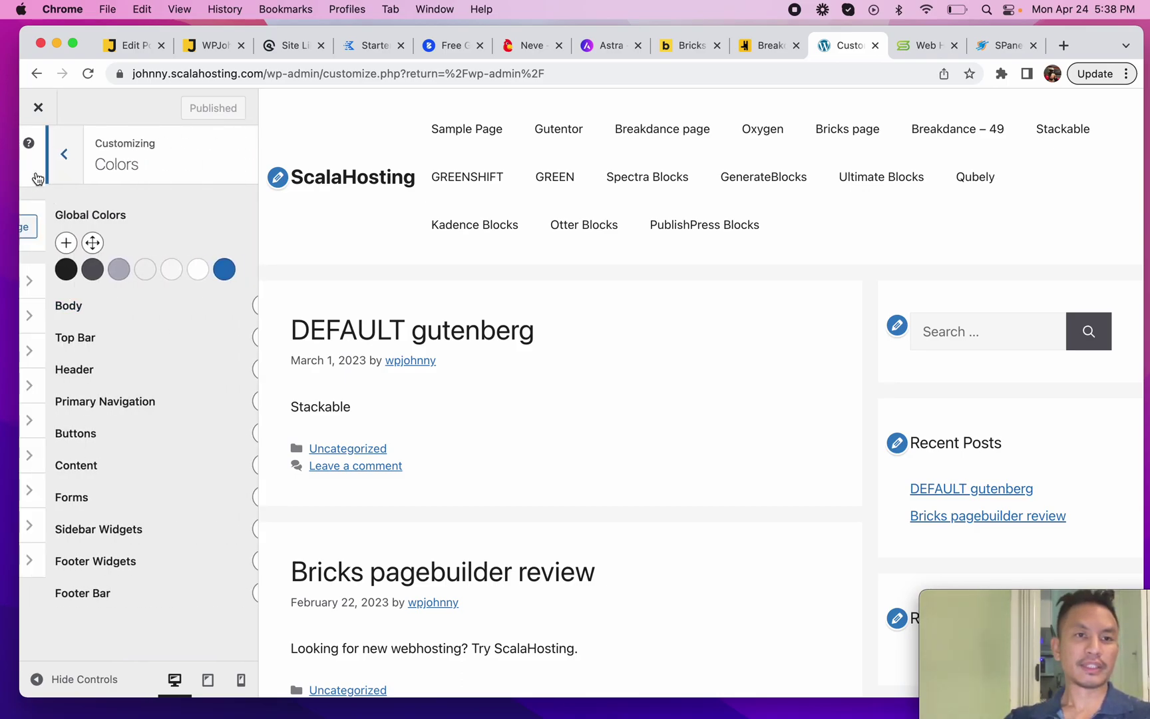
pyautogui.click(172, 394)
pyautogui.click(37, 176)
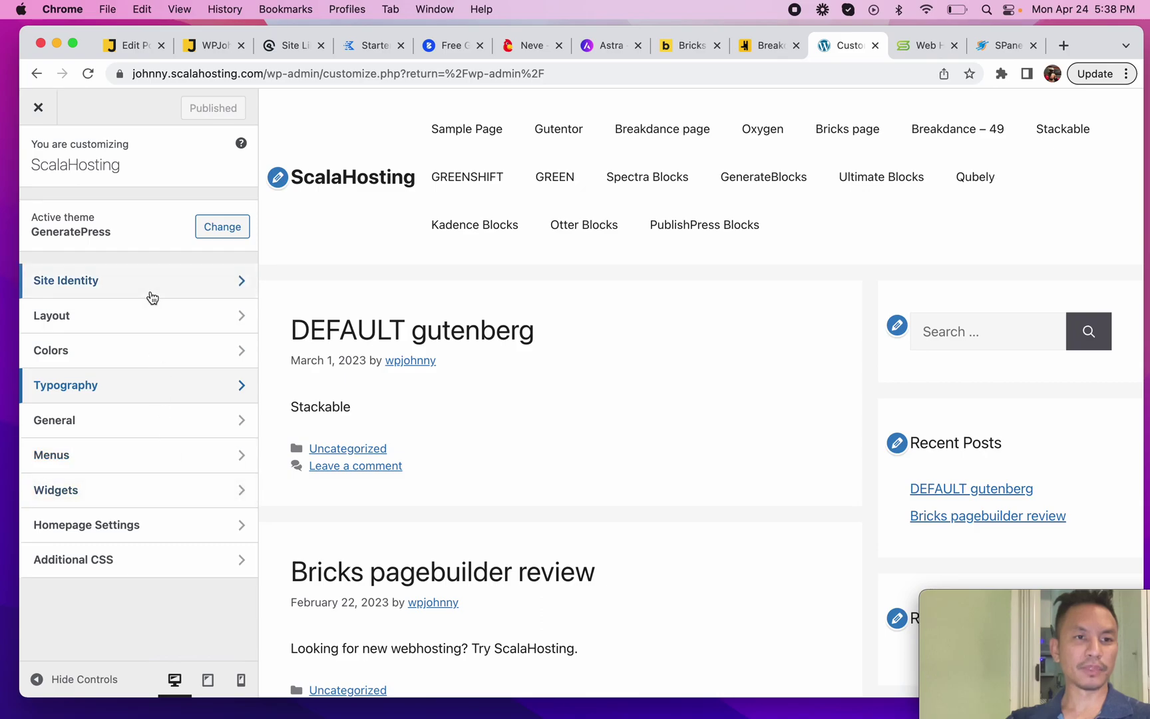
pyautogui.click(147, 313)
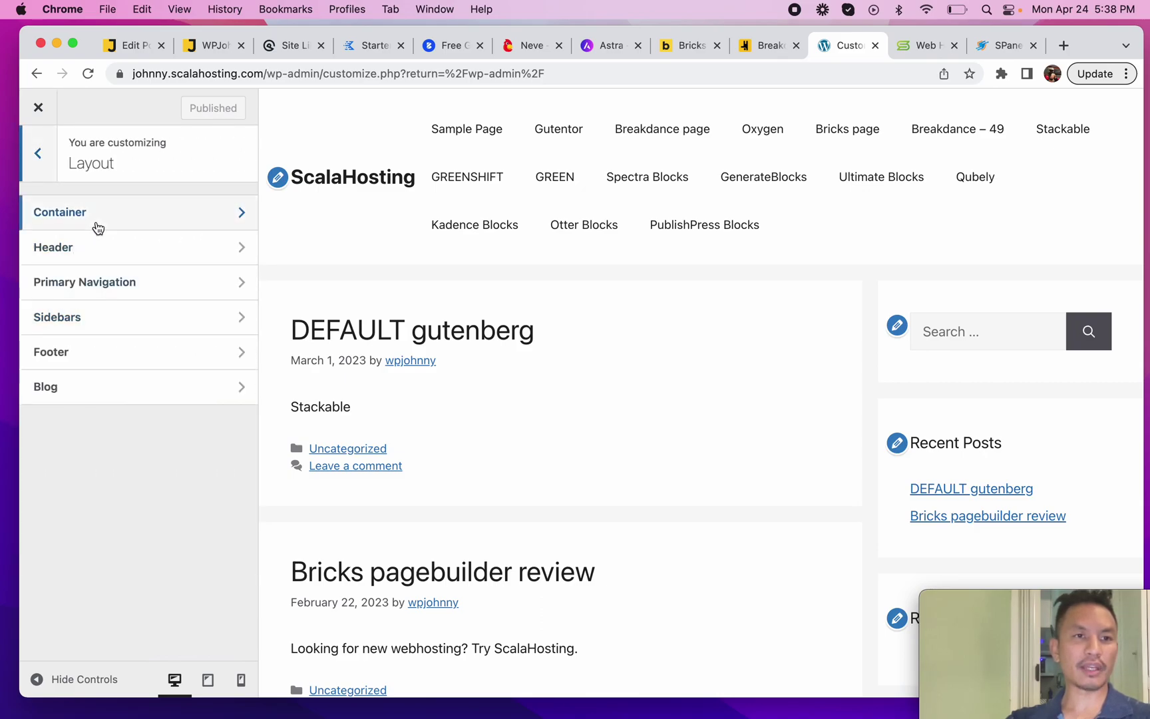
pyautogui.click(38, 153)
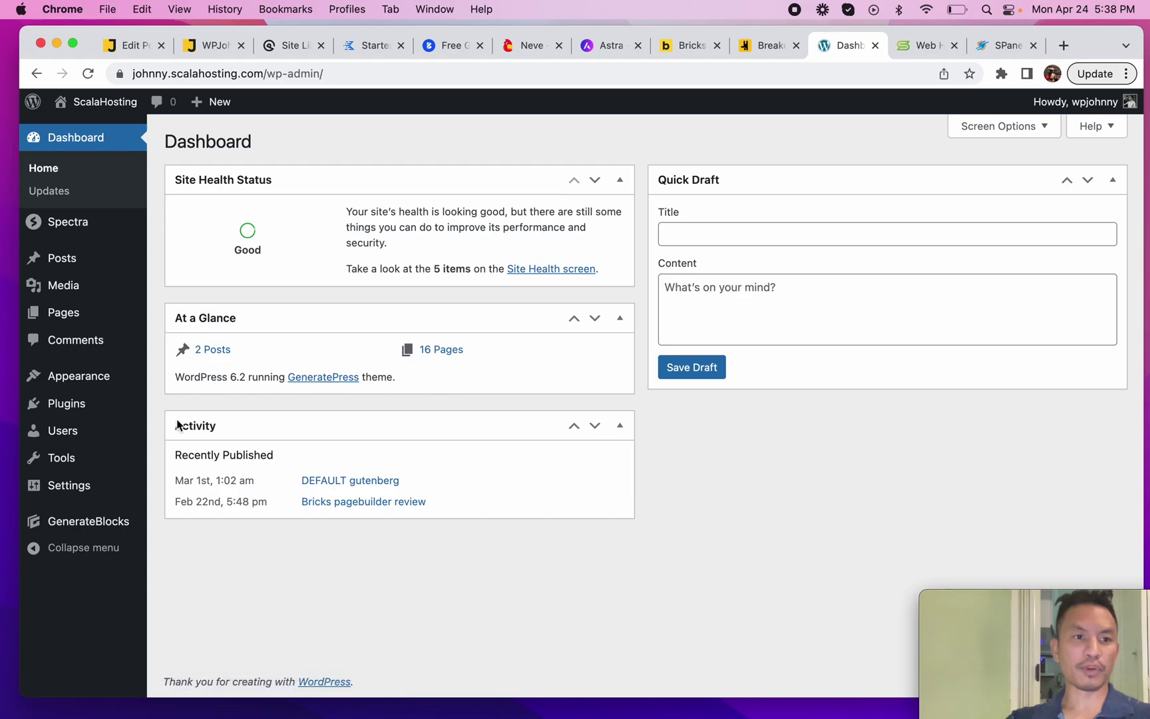
pyautogui.moveTo(98, 381)
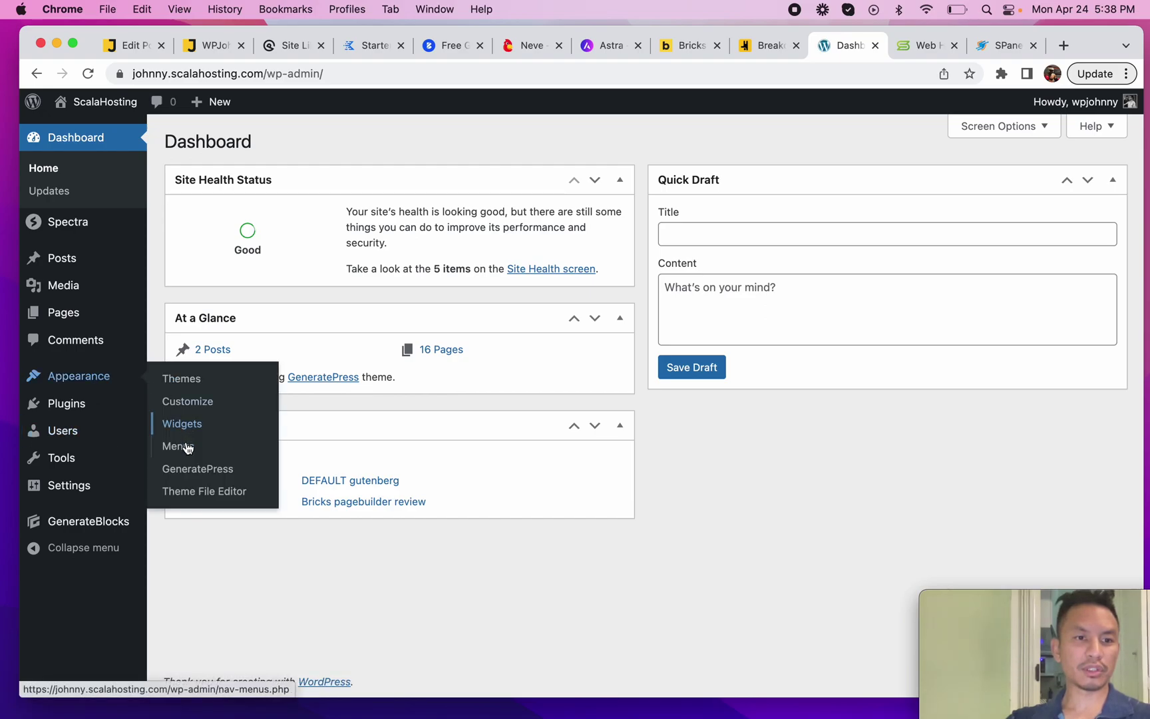
# On the GP Premium modules page, highlight the Disable Elements and Elements module names.
pyautogui.scroll(-3, 534, 417)
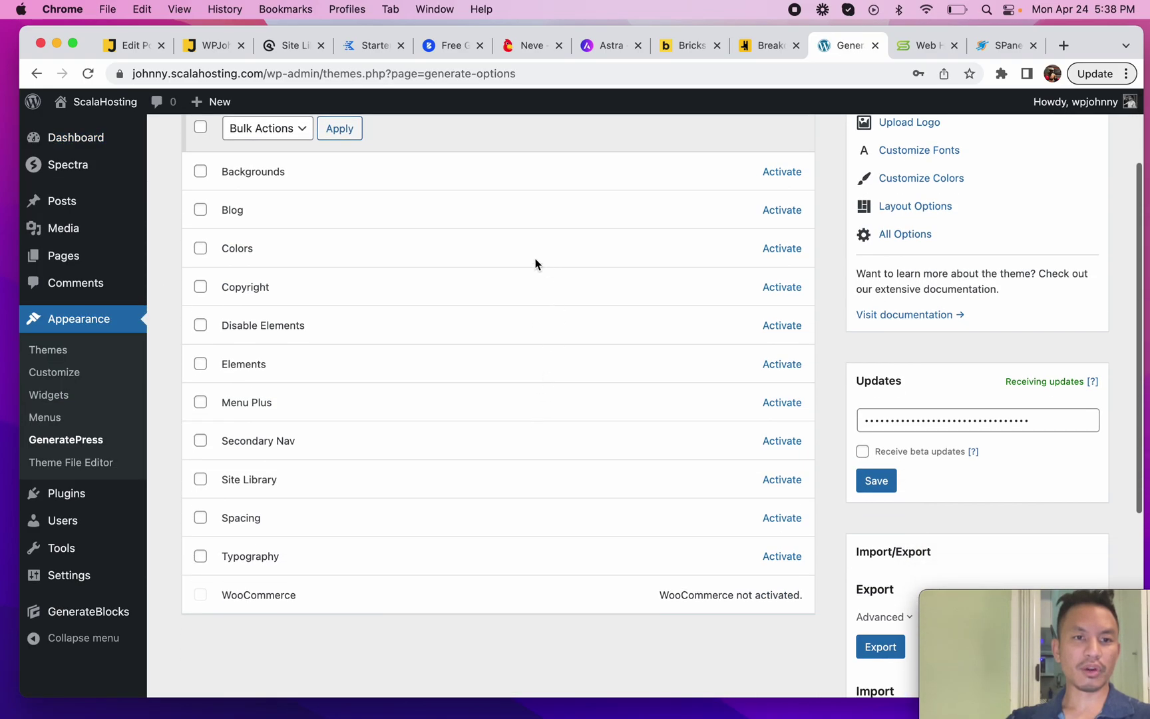
pyautogui.moveTo(410, 251); pyautogui.dragTo(428, 484)
pyautogui.click(427, 485)
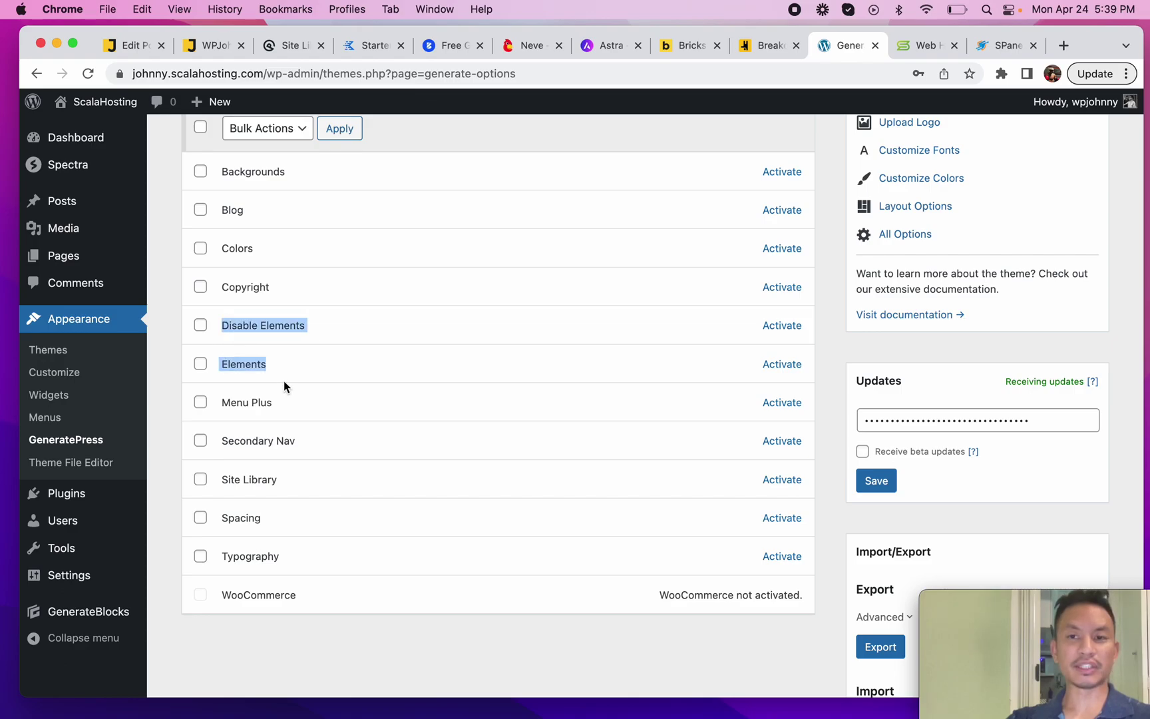
pyautogui.scroll(1, 284, 380)
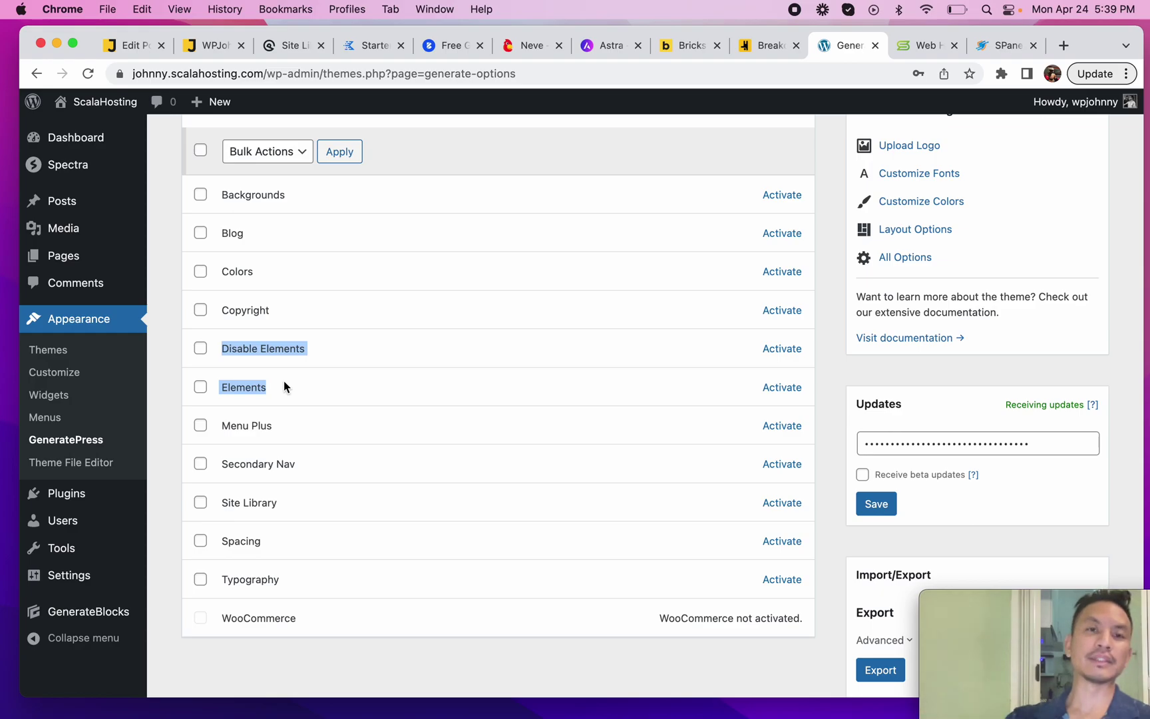
pyautogui.scroll(3, 464, 333)
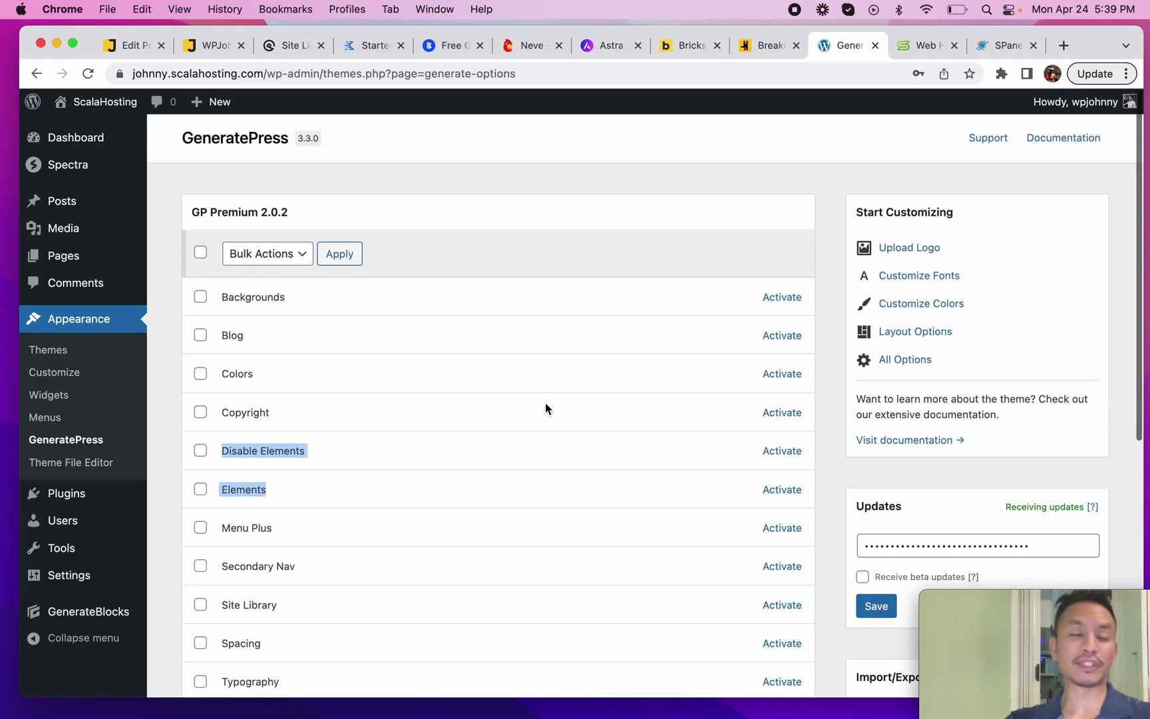
pyautogui.scroll(-3, 545, 407)
pyautogui.scroll(3, 545, 407)
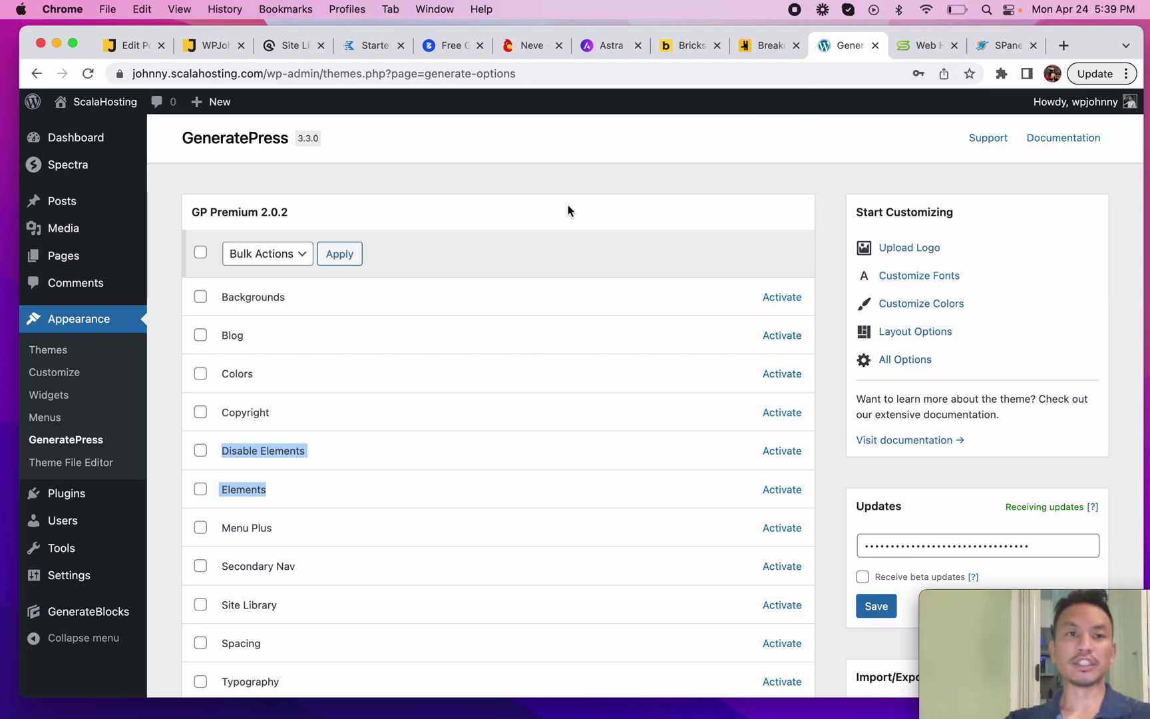
# In the WPJohnny roundup post, highlight and then deselect the Kadence section.
pyautogui.scroll(2, 474, 304)
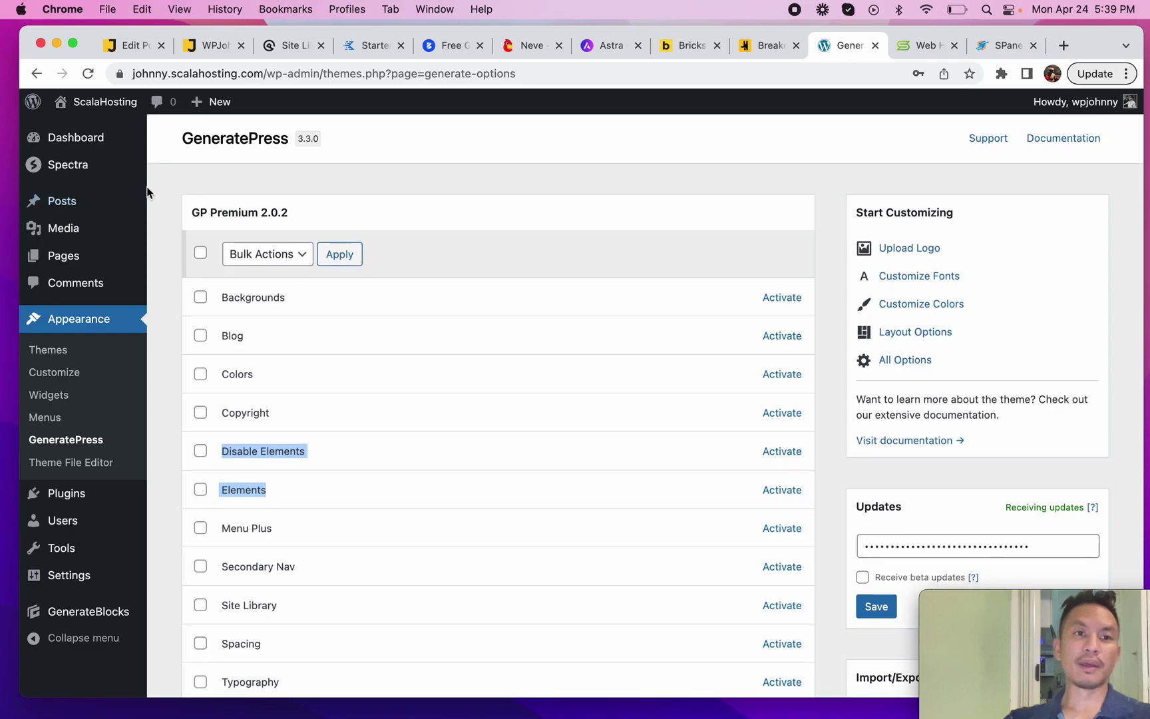
pyautogui.moveTo(102, 140)
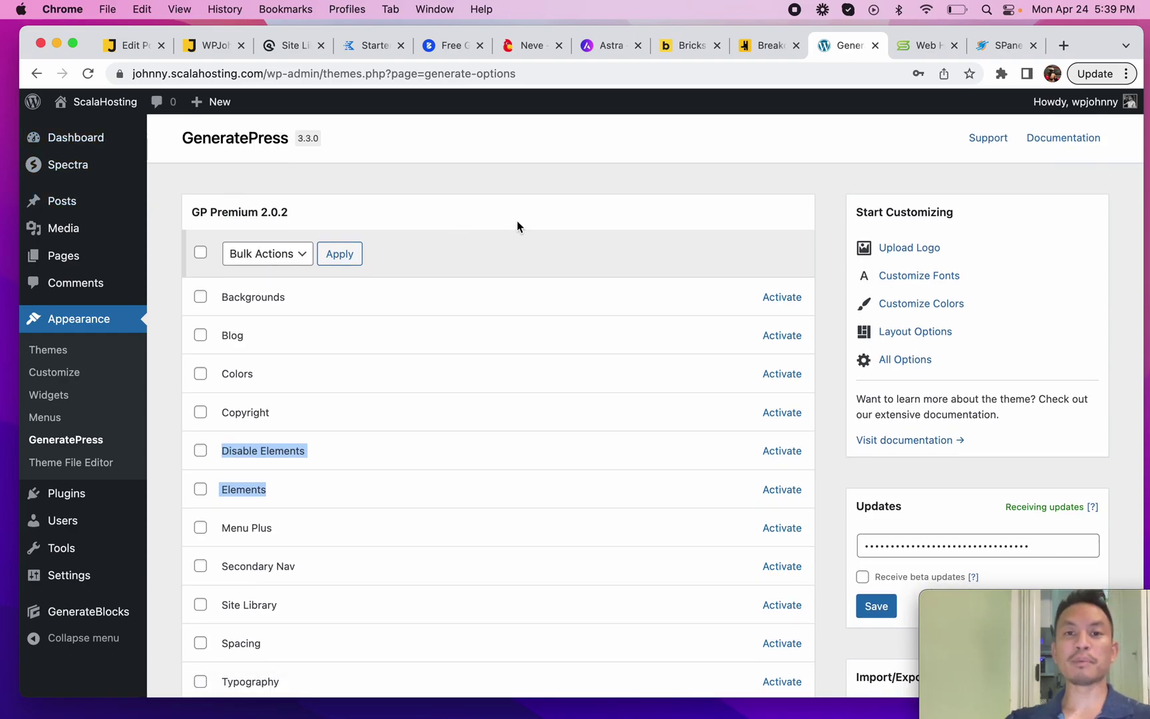
pyautogui.scroll(1, 516, 227)
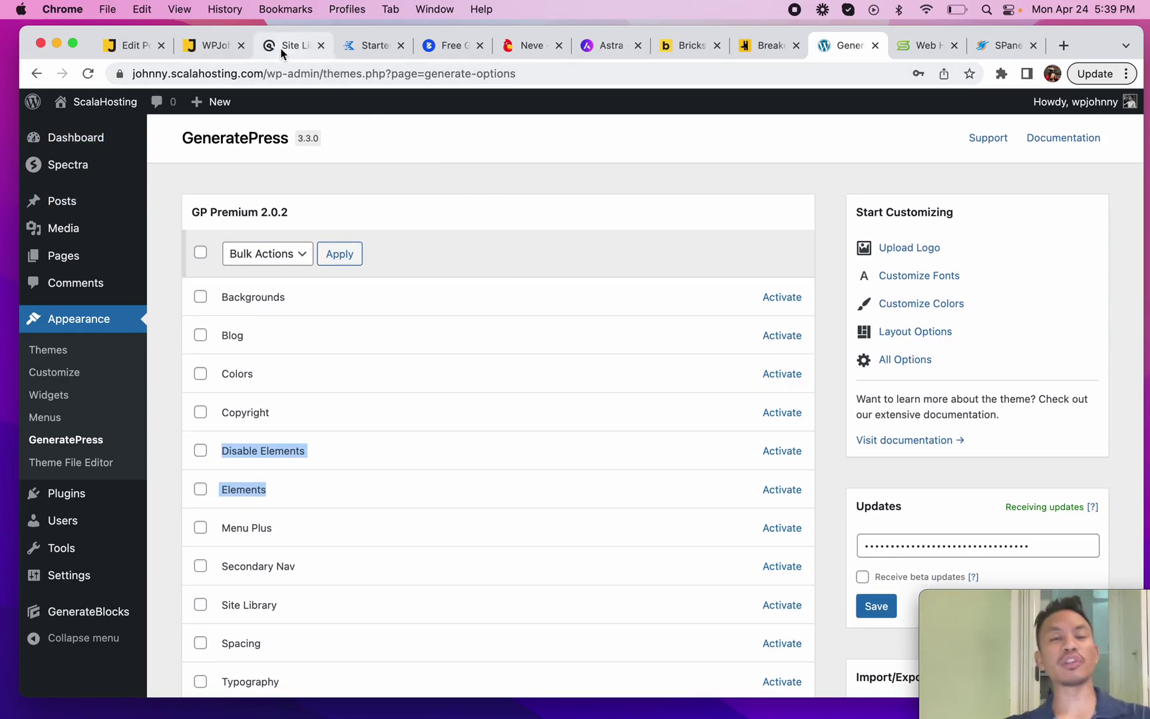
pyautogui.click(223, 54)
pyautogui.scroll(-5, 549, 426)
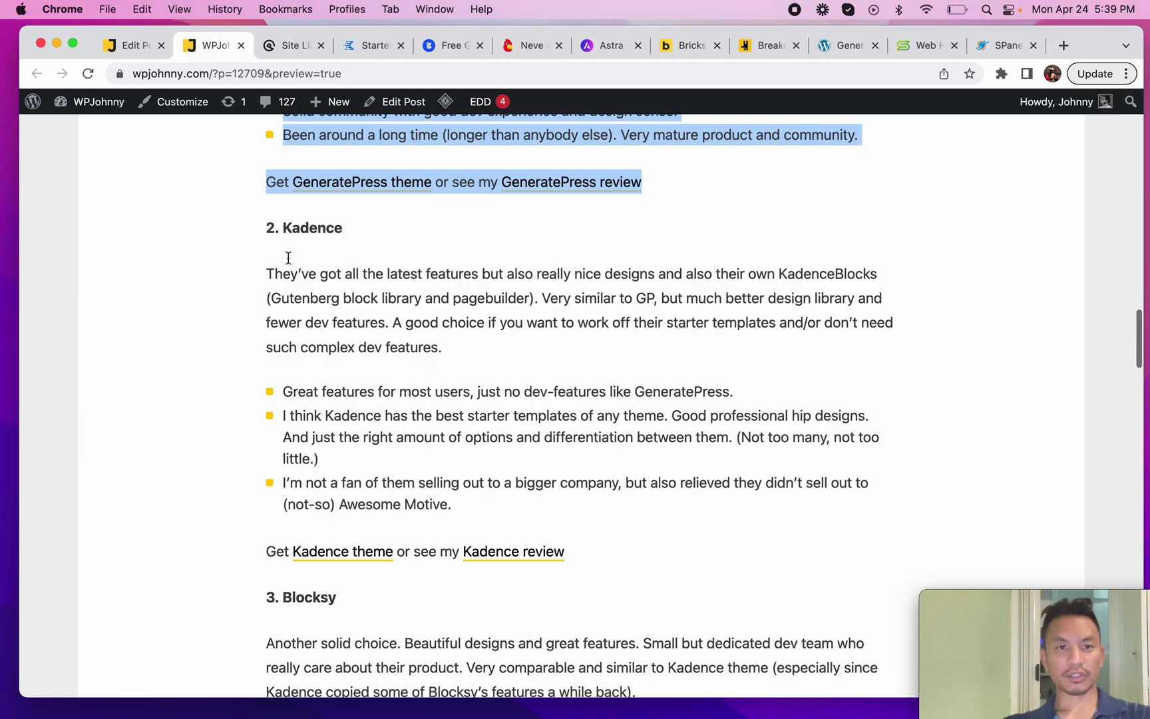
pyautogui.moveTo(267, 228); pyautogui.dragTo(704, 559)
pyautogui.click(704, 560)
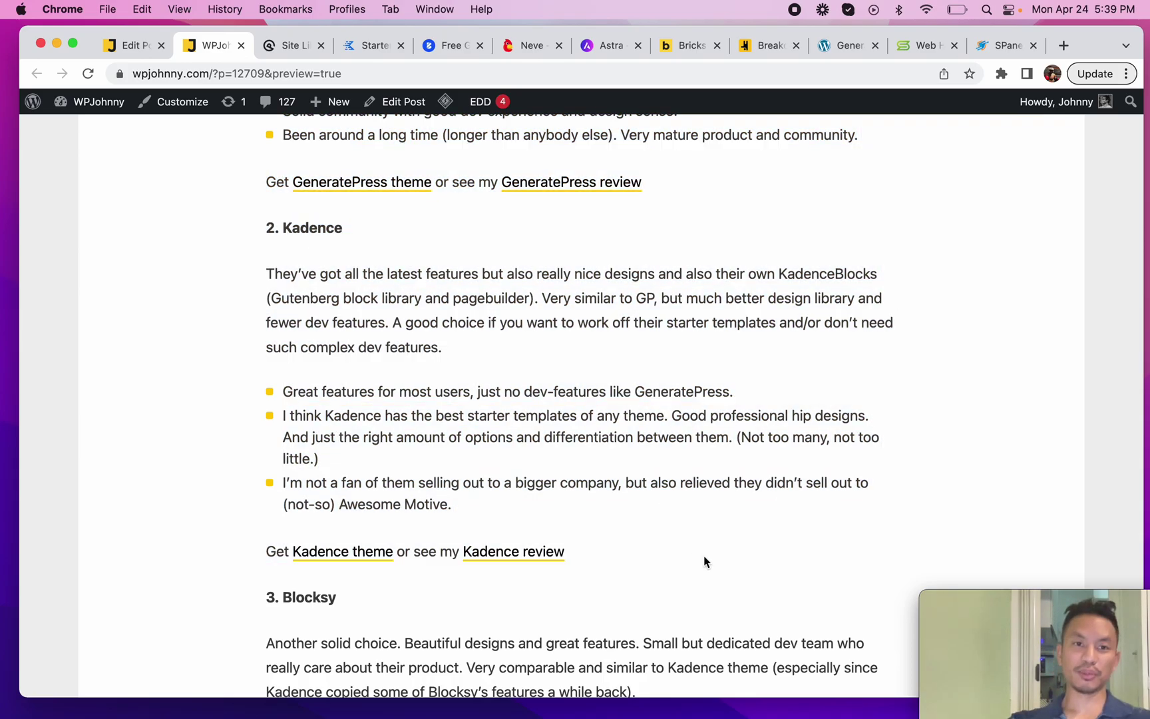
pyautogui.click(372, 50)
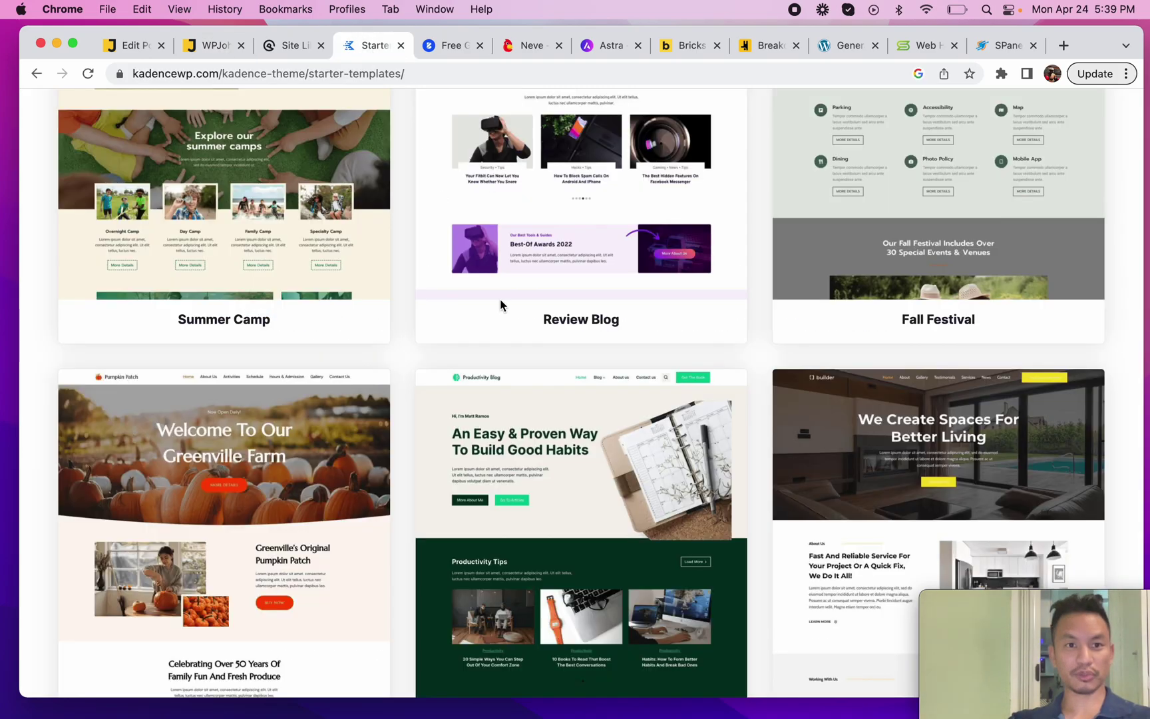
# Open Starter Templates from the kadencewp.com Products menu.
pyautogui.scroll(10, 500, 299)
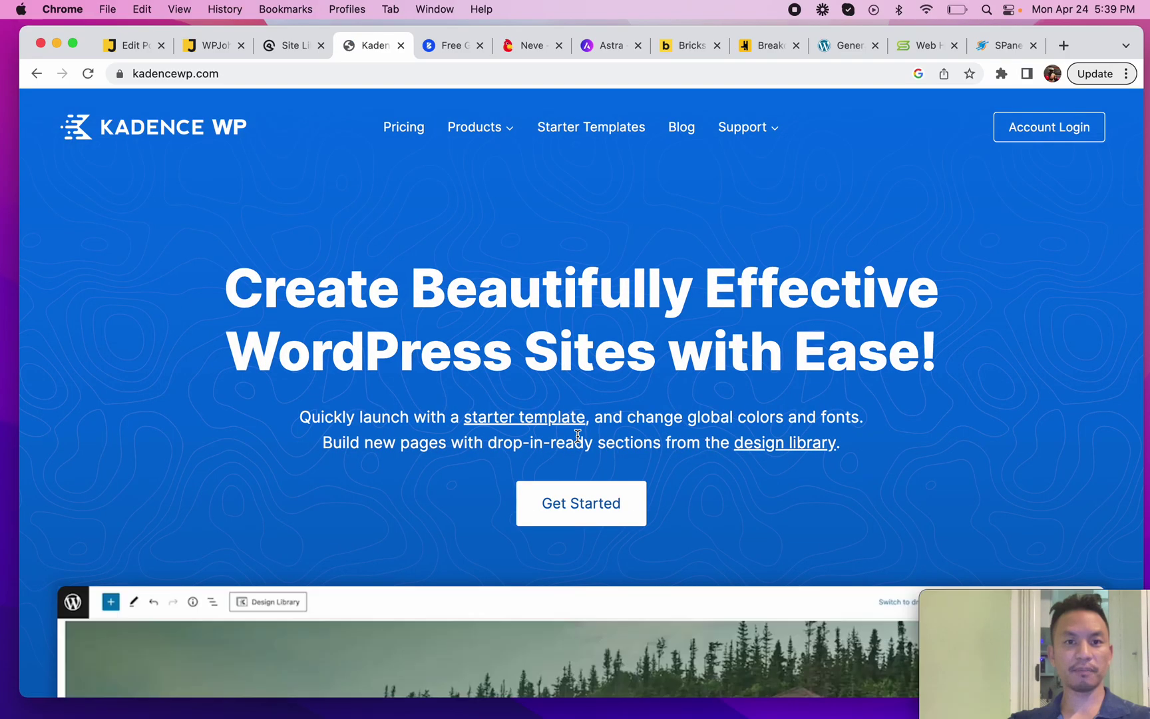
pyautogui.scroll(-15, 578, 437)
pyautogui.scroll(-15, 577, 436)
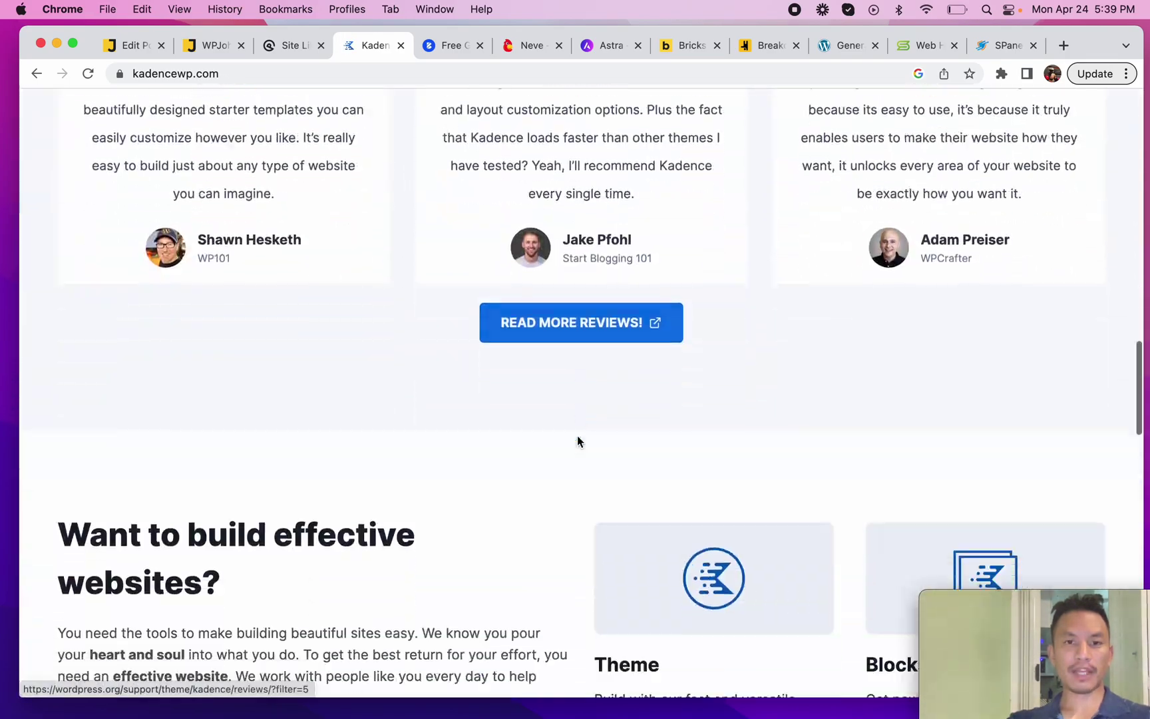
pyautogui.scroll(-5, 577, 437)
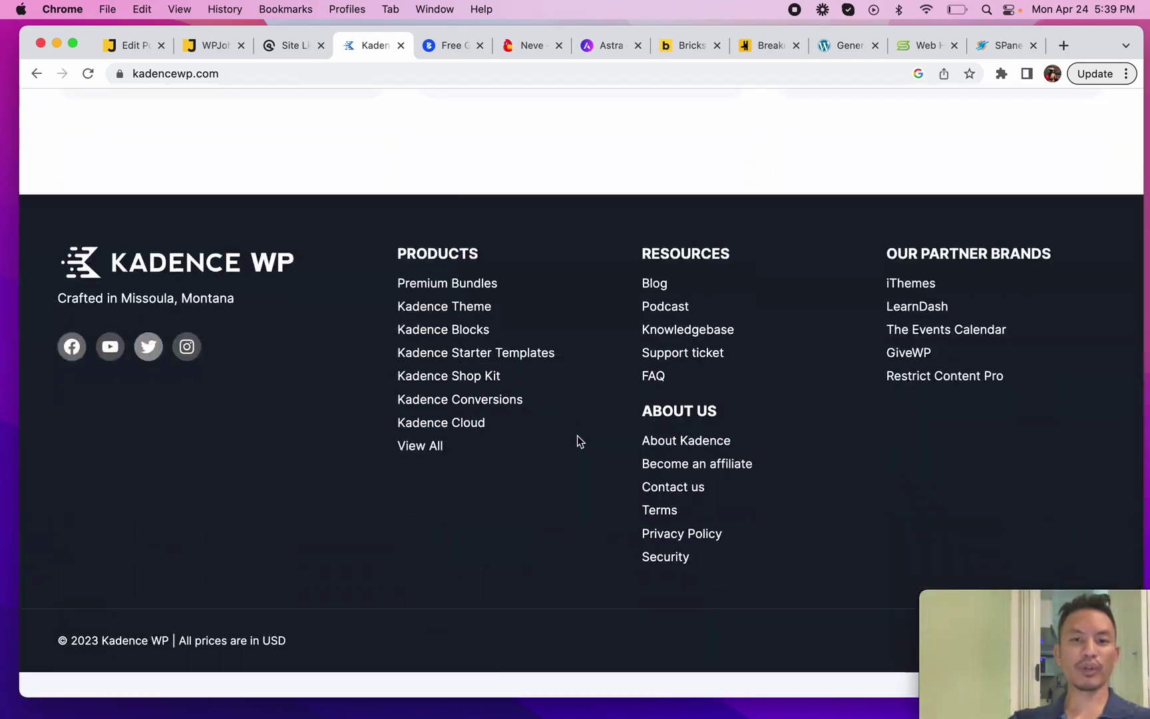
pyautogui.scroll(20, 577, 437)
pyautogui.moveTo(464, 143)
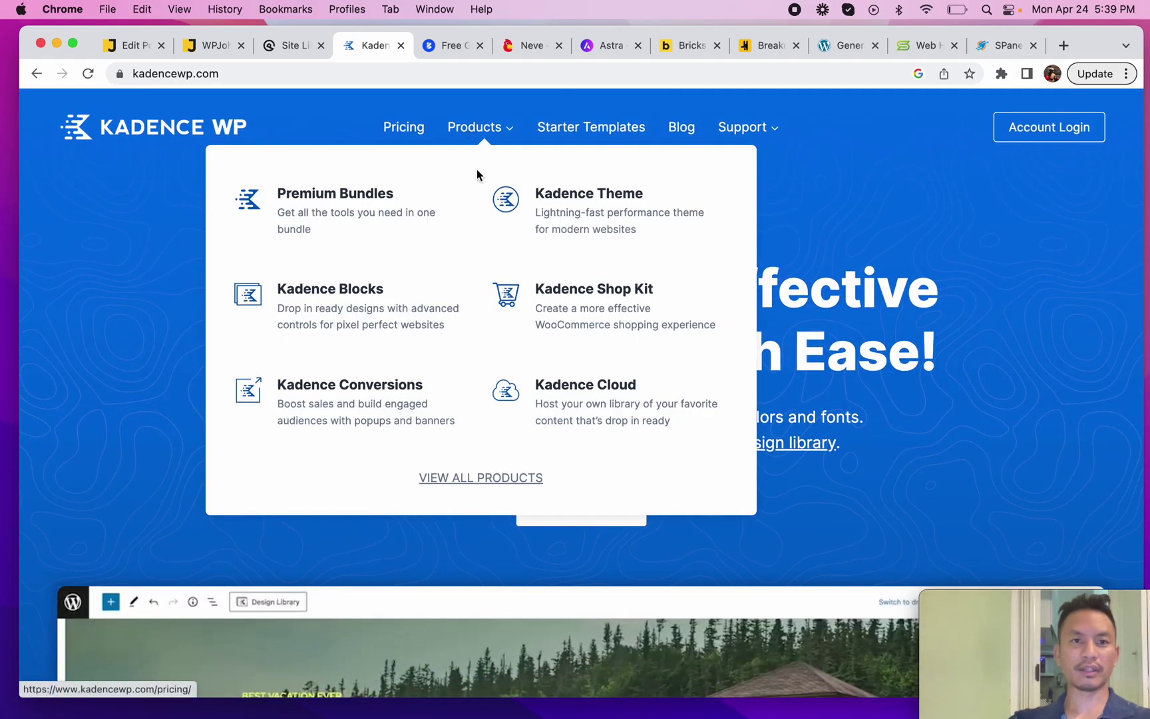
pyautogui.click(587, 128)
# Scroll through the template grid (Dentist, Lawn Care, Barber Shop, Cooking Course) and back up.
pyautogui.scroll(-6, 533, 373)
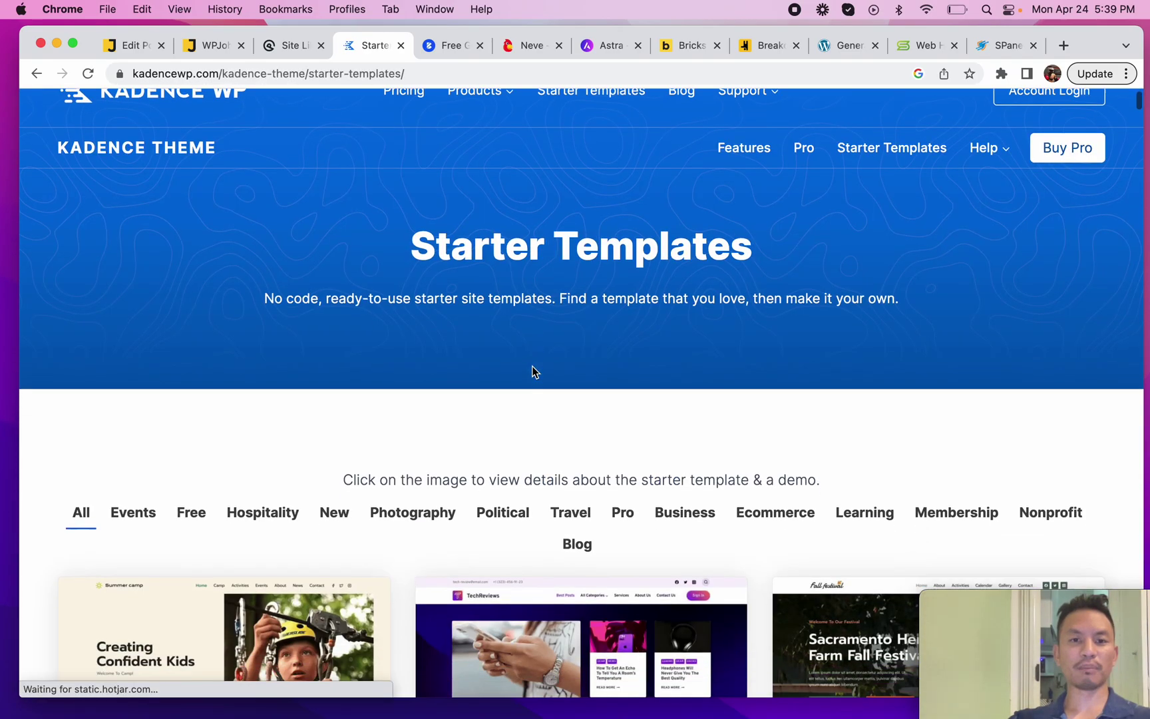
pyautogui.scroll(-2, 533, 372)
pyautogui.scroll(-8, 617, 415)
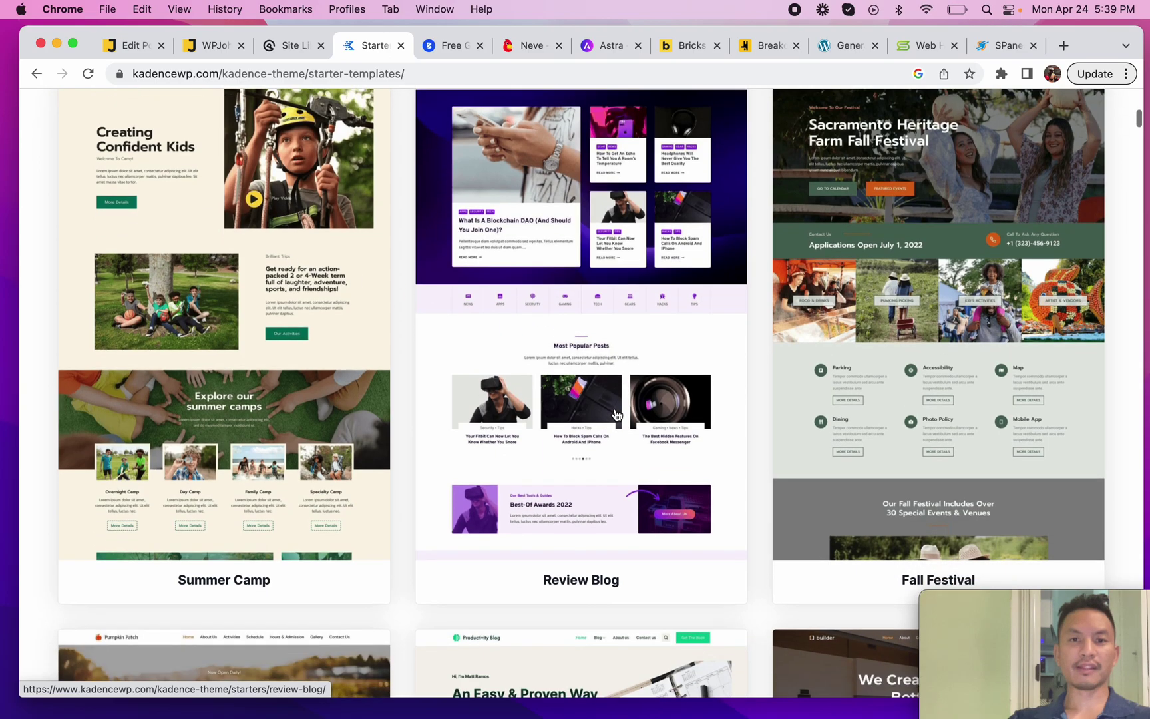
pyautogui.scroll(-7, 616, 416)
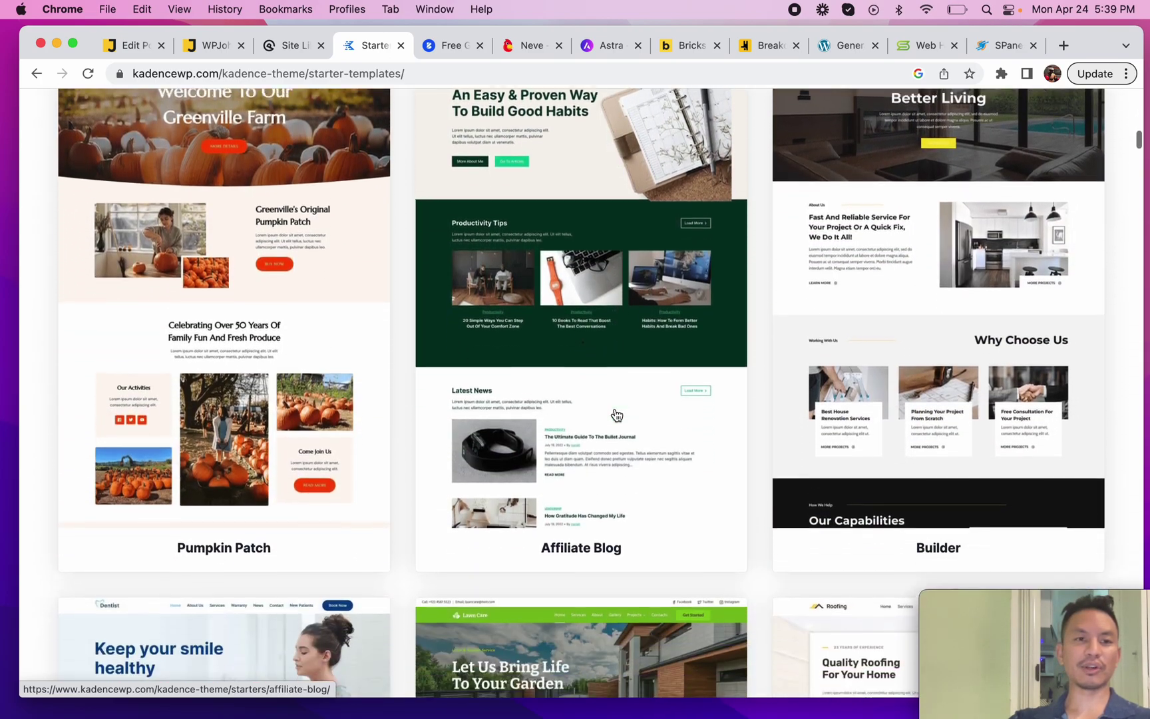
pyautogui.scroll(-8, 616, 415)
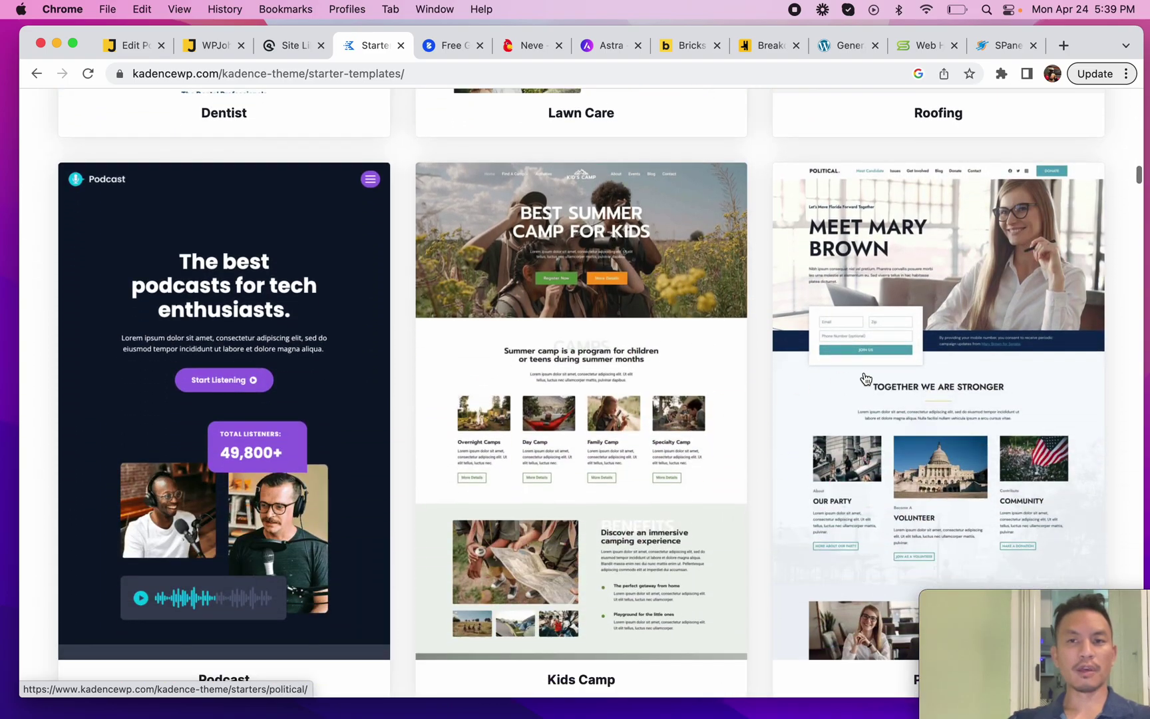
pyautogui.scroll(-20, 579, 523)
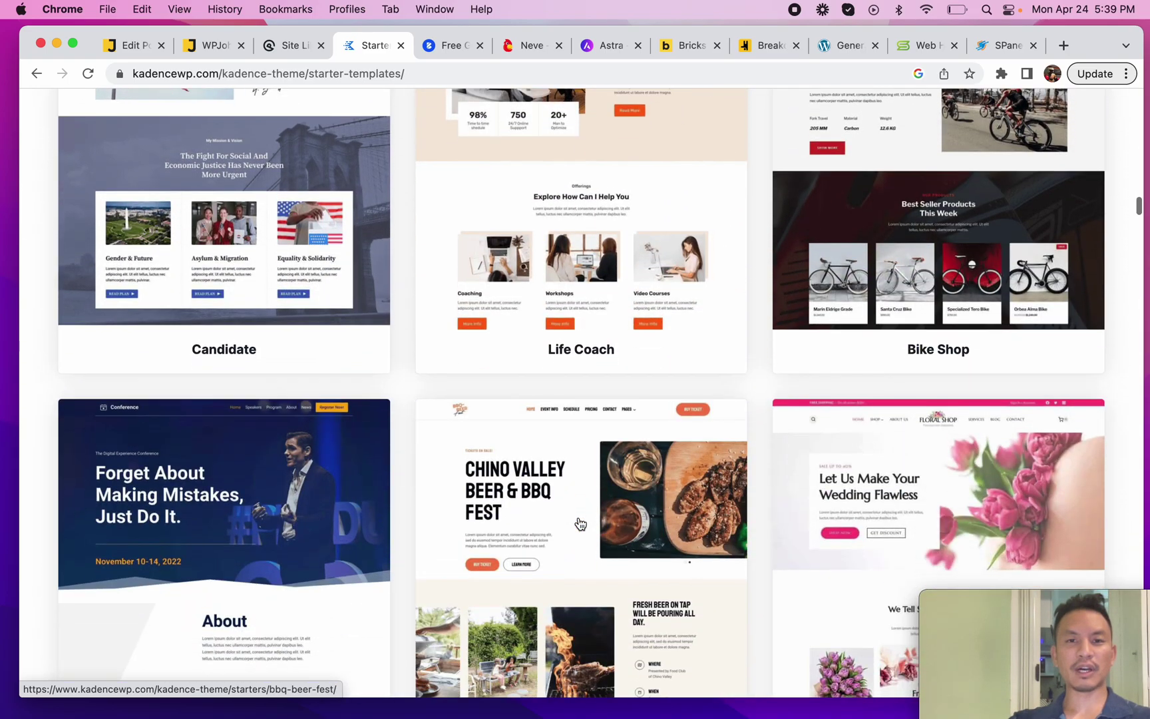
pyautogui.scroll(-20, 579, 523)
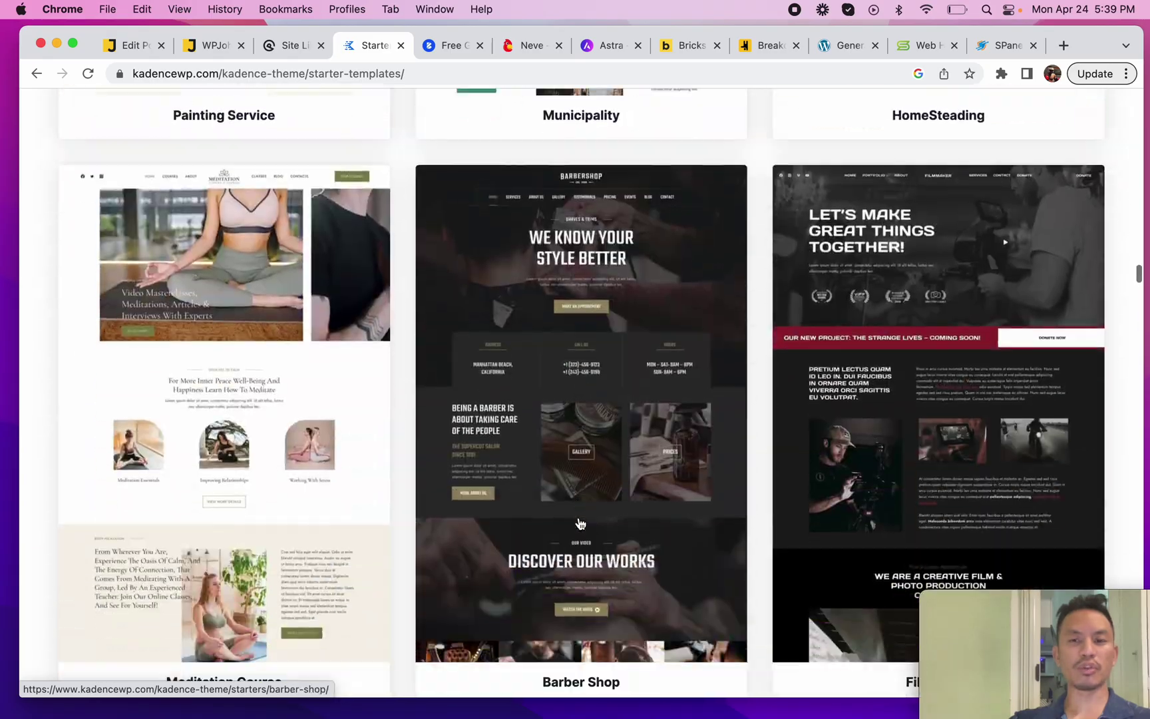
pyautogui.scroll(-20, 580, 523)
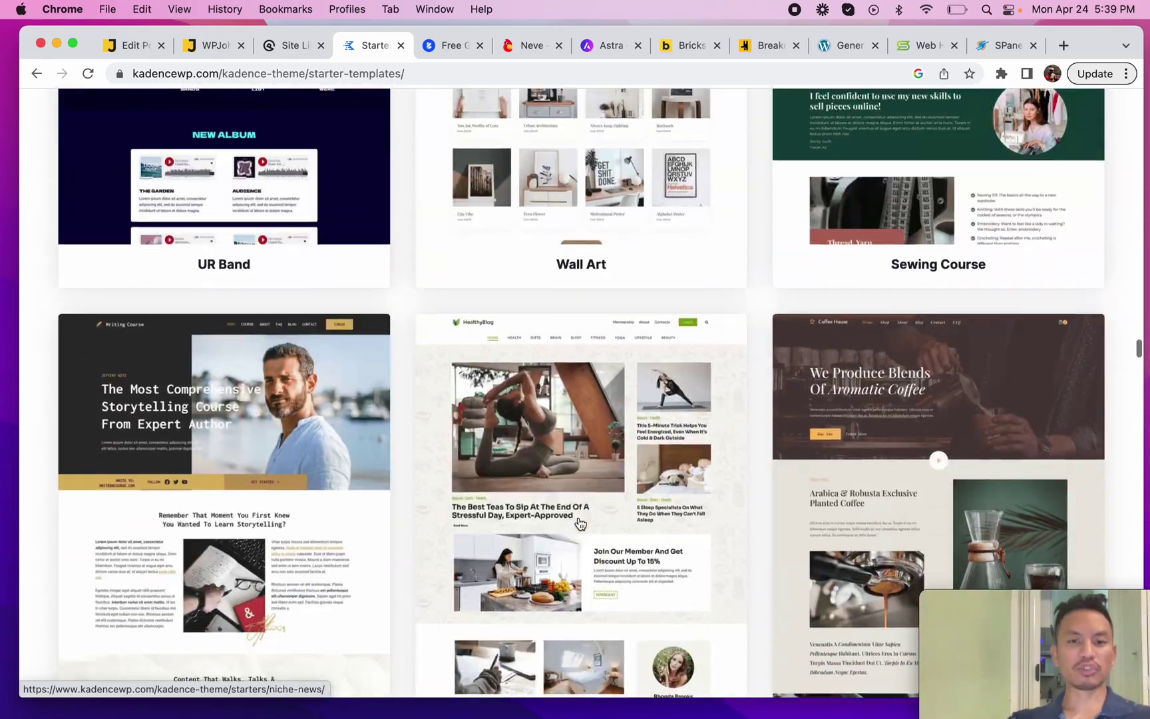
pyautogui.scroll(-15, 578, 522)
pyautogui.scroll(20, 579, 523)
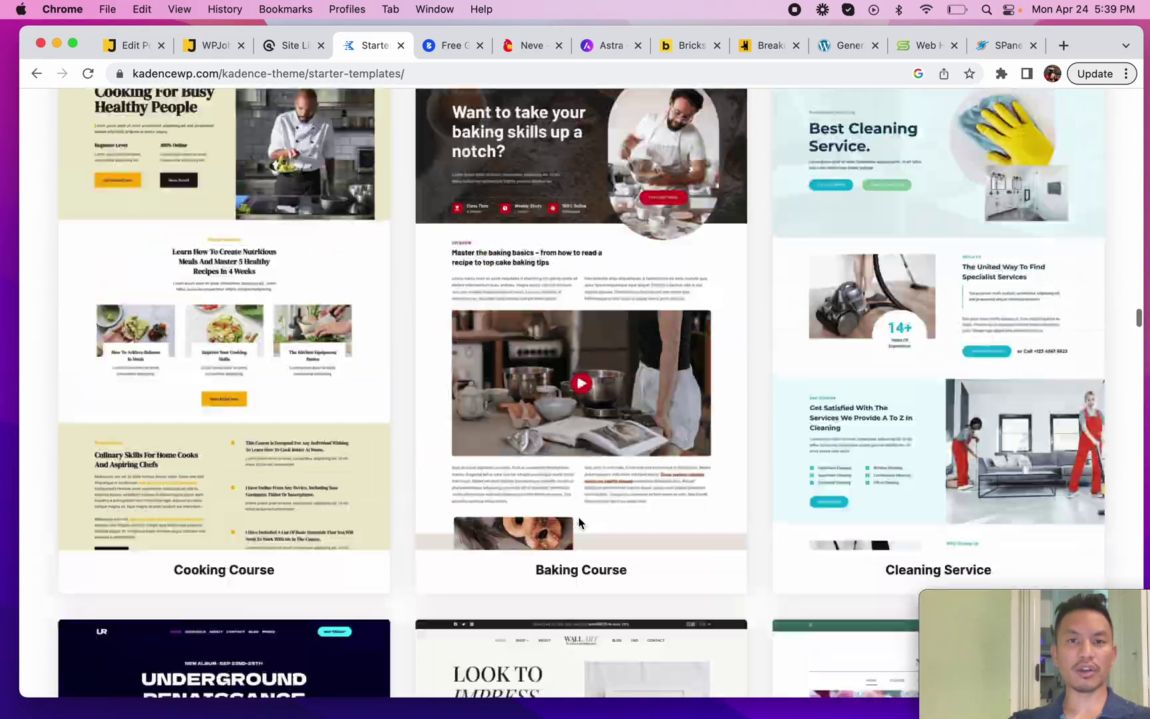
pyautogui.scroll(20, 580, 523)
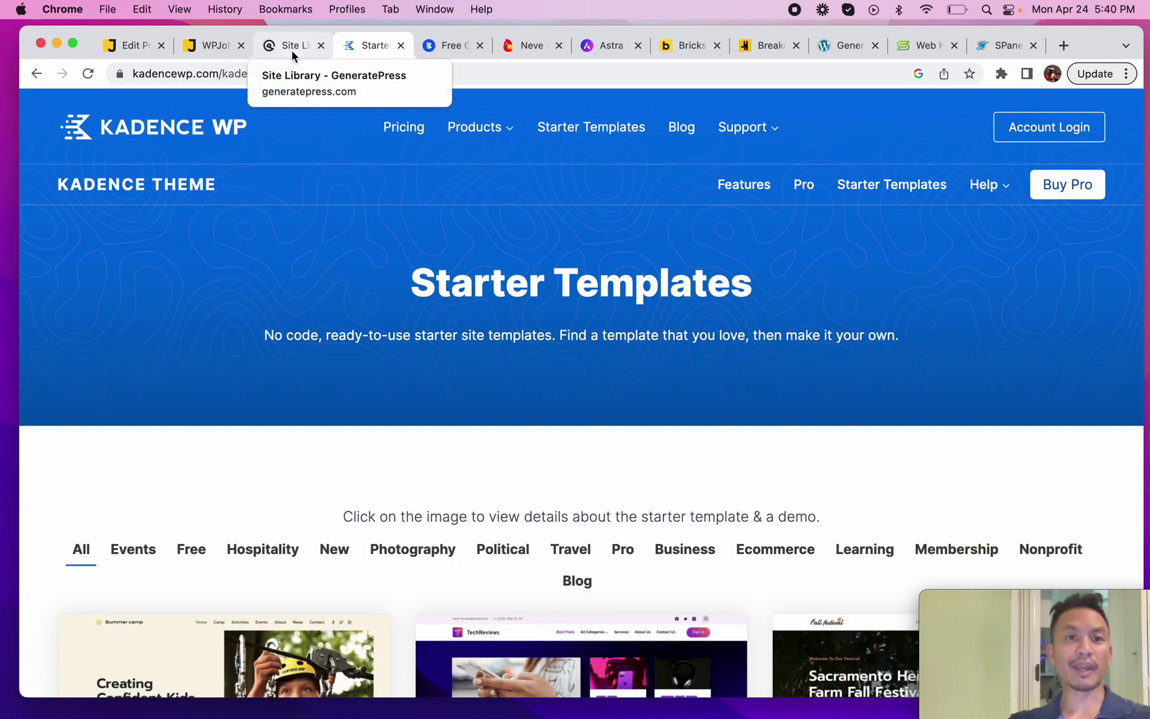
# Activate Kadence under Appearance > Themes, dismiss its welcome notice and open the Customizer.
pyautogui.click(840, 46)
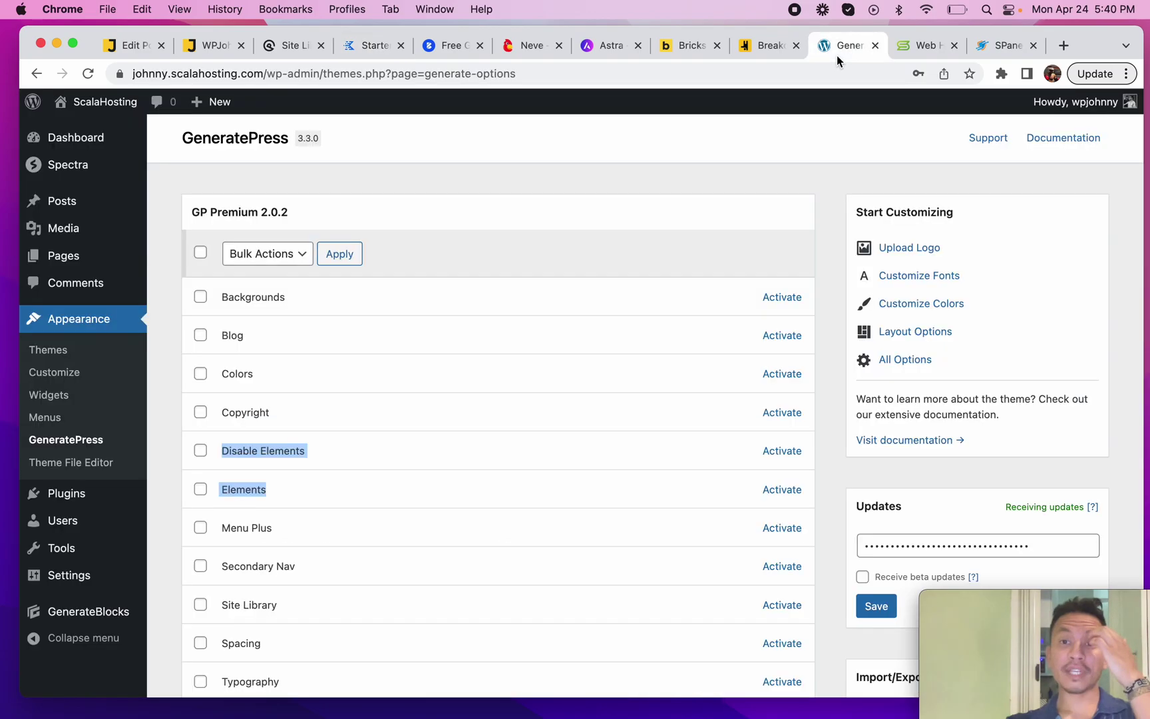
pyautogui.click(60, 353)
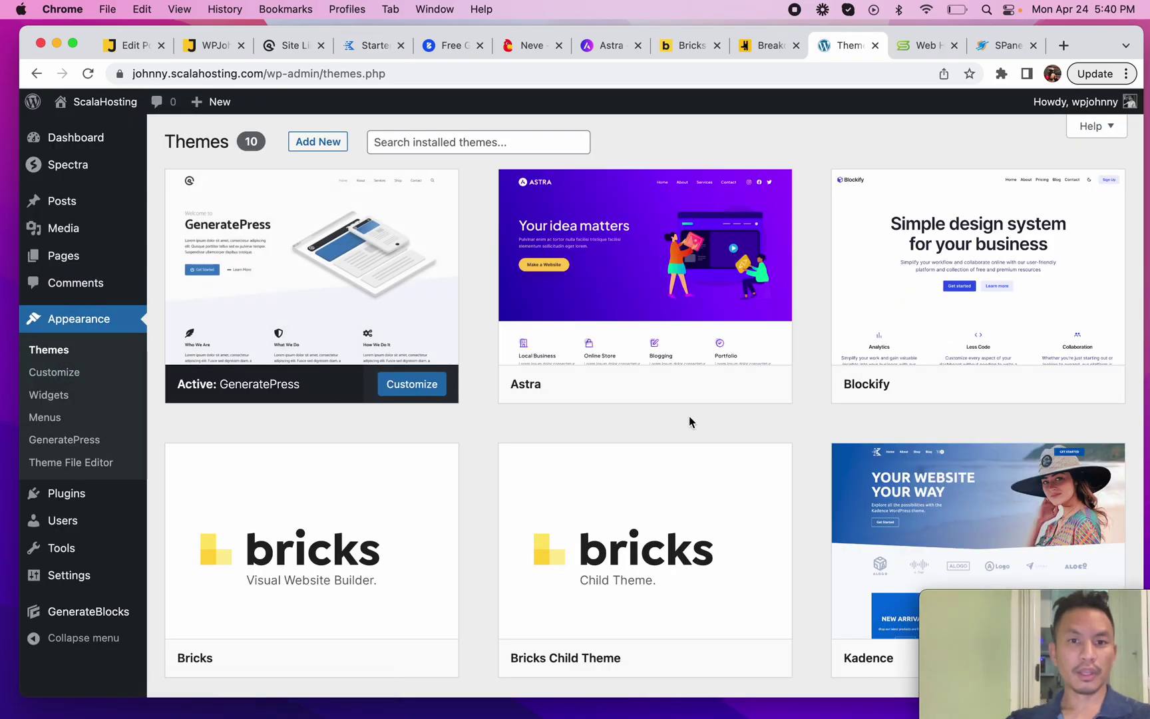
pyautogui.scroll(-6, 688, 420)
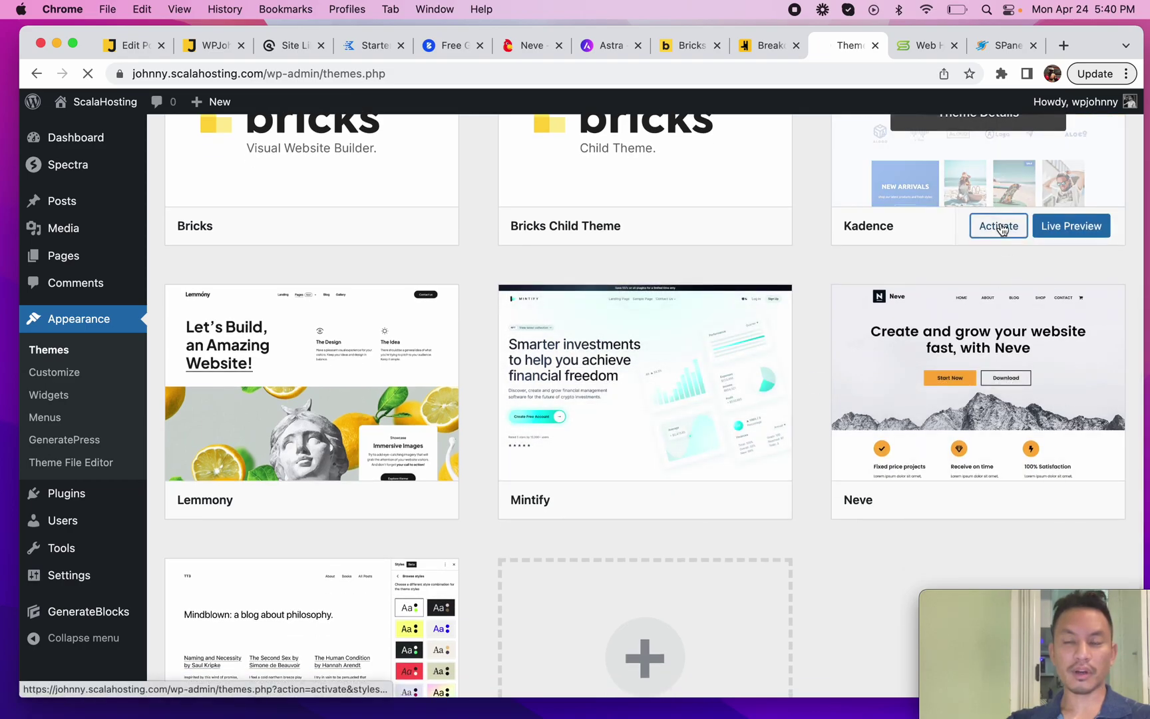
pyautogui.click(998, 226)
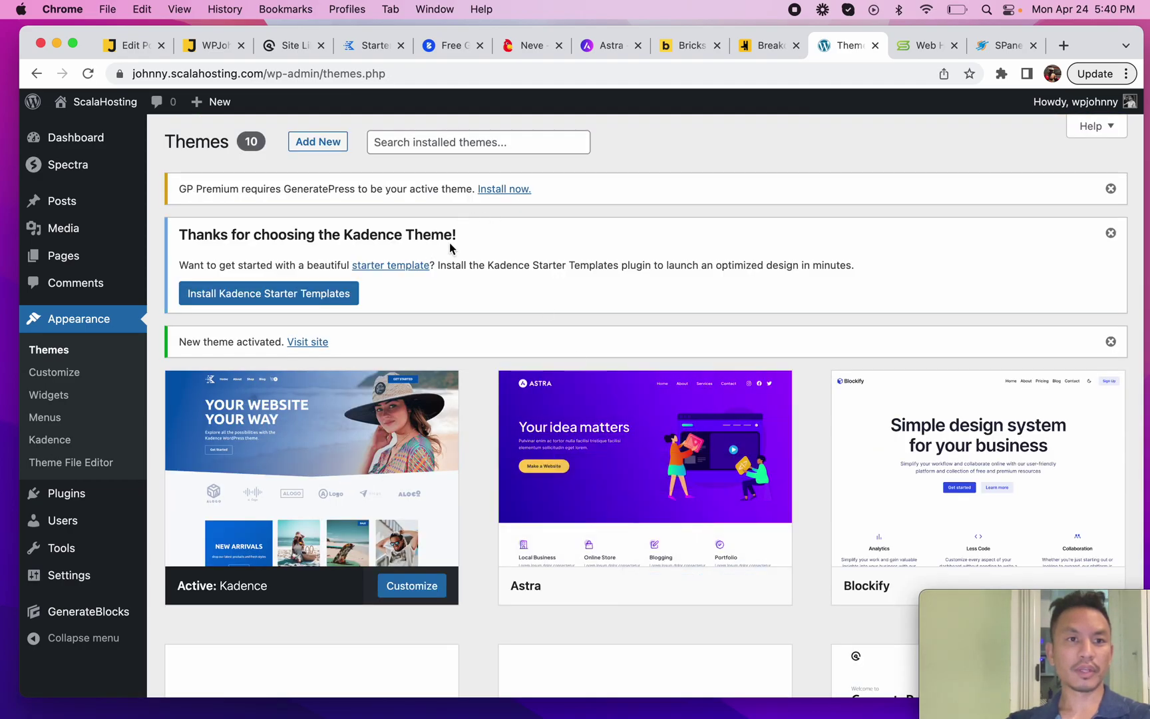
pyautogui.click(1110, 235)
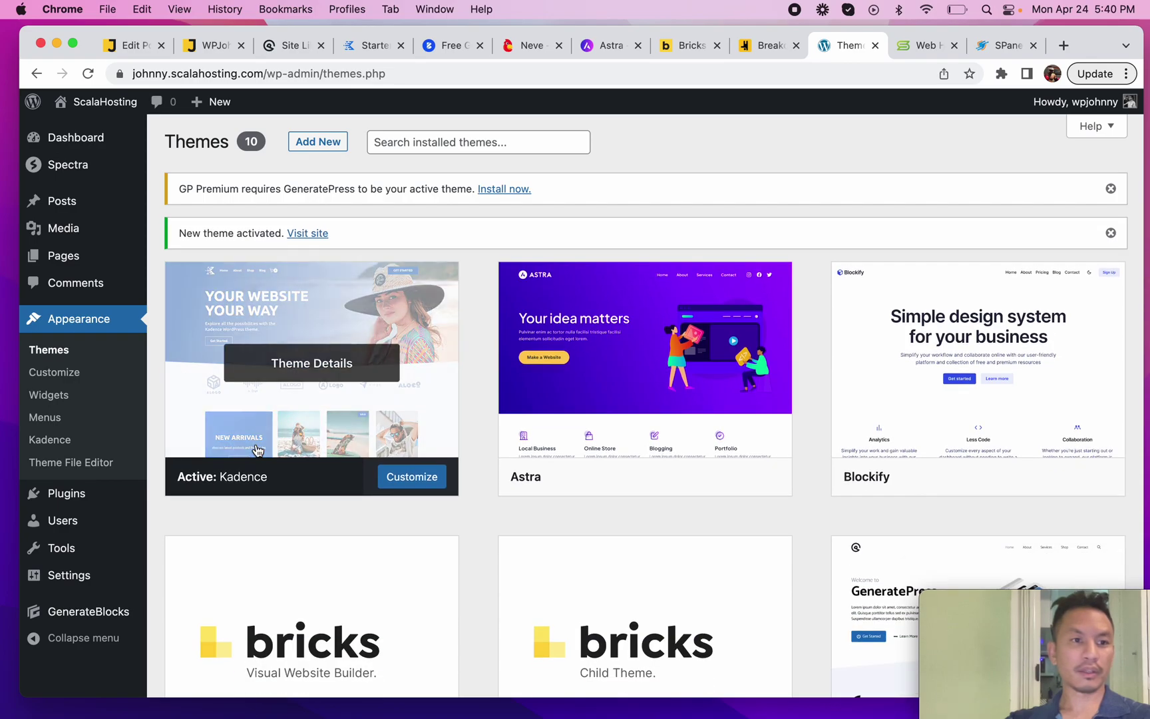
pyautogui.click(50, 371)
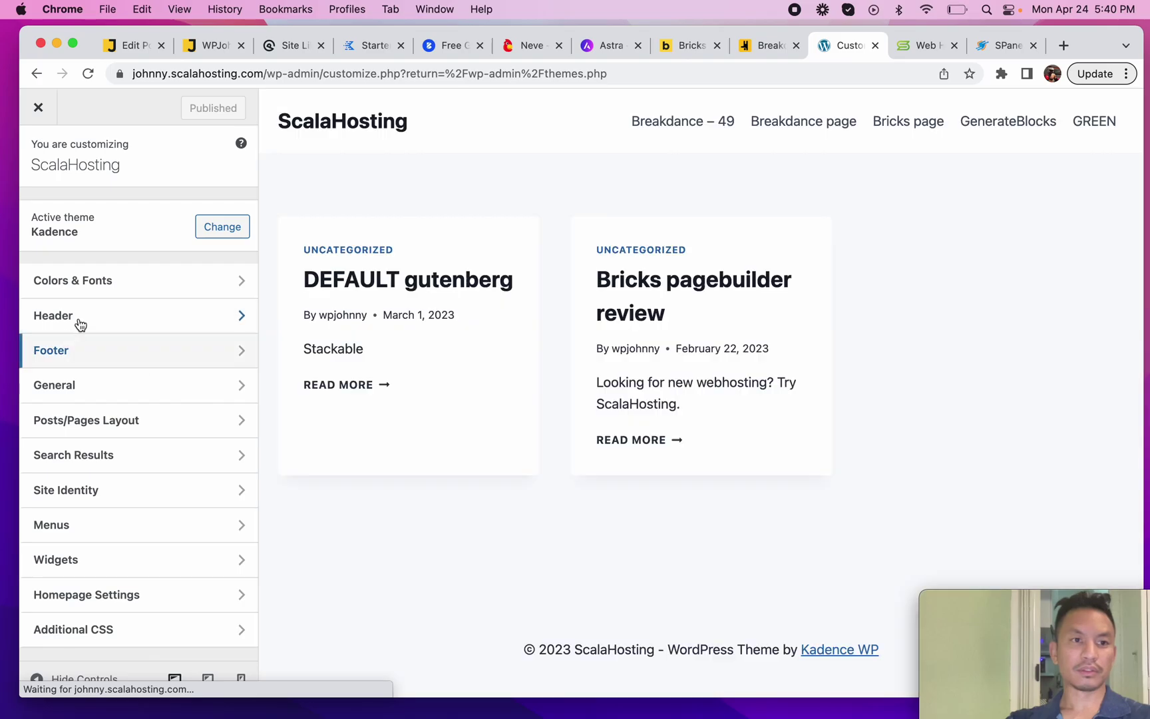
pyautogui.click(99, 282)
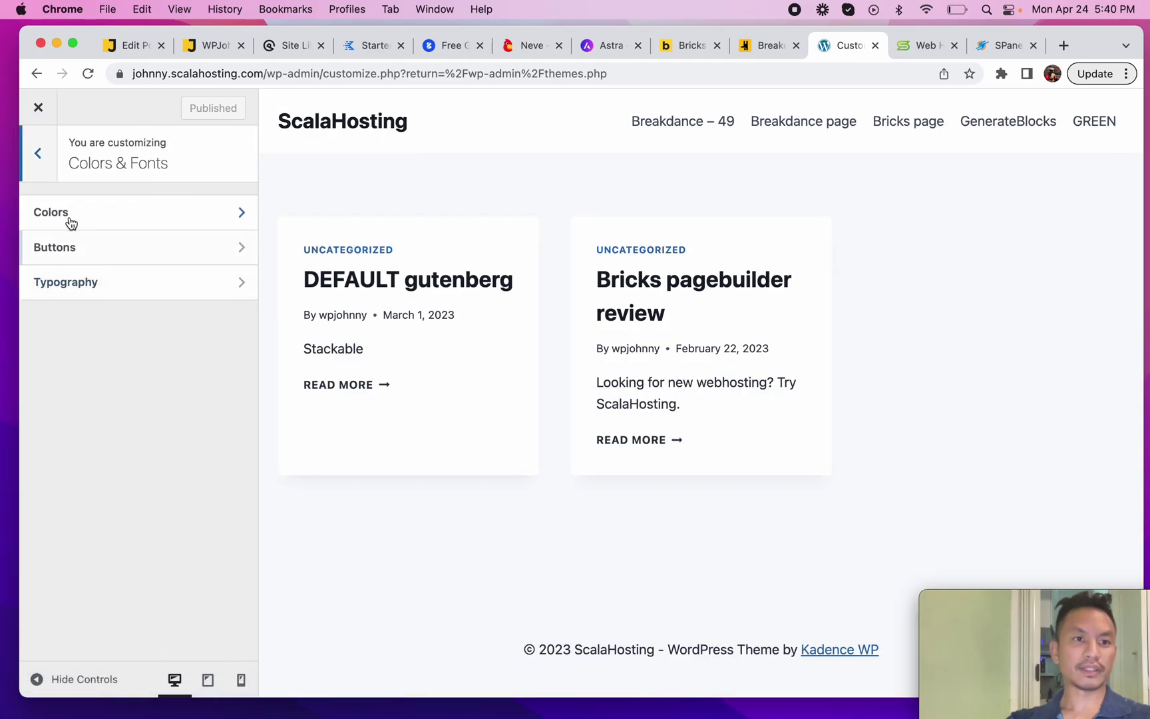
pyautogui.click(38, 153)
pyautogui.click(156, 315)
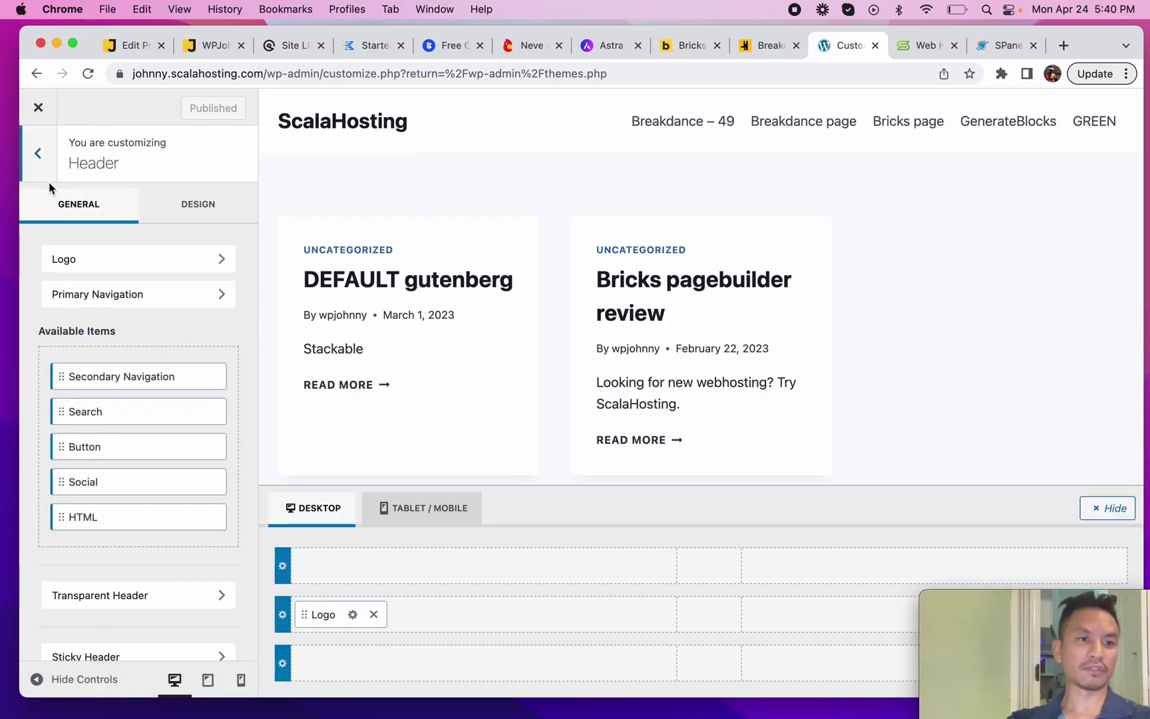
pyautogui.click(46, 175)
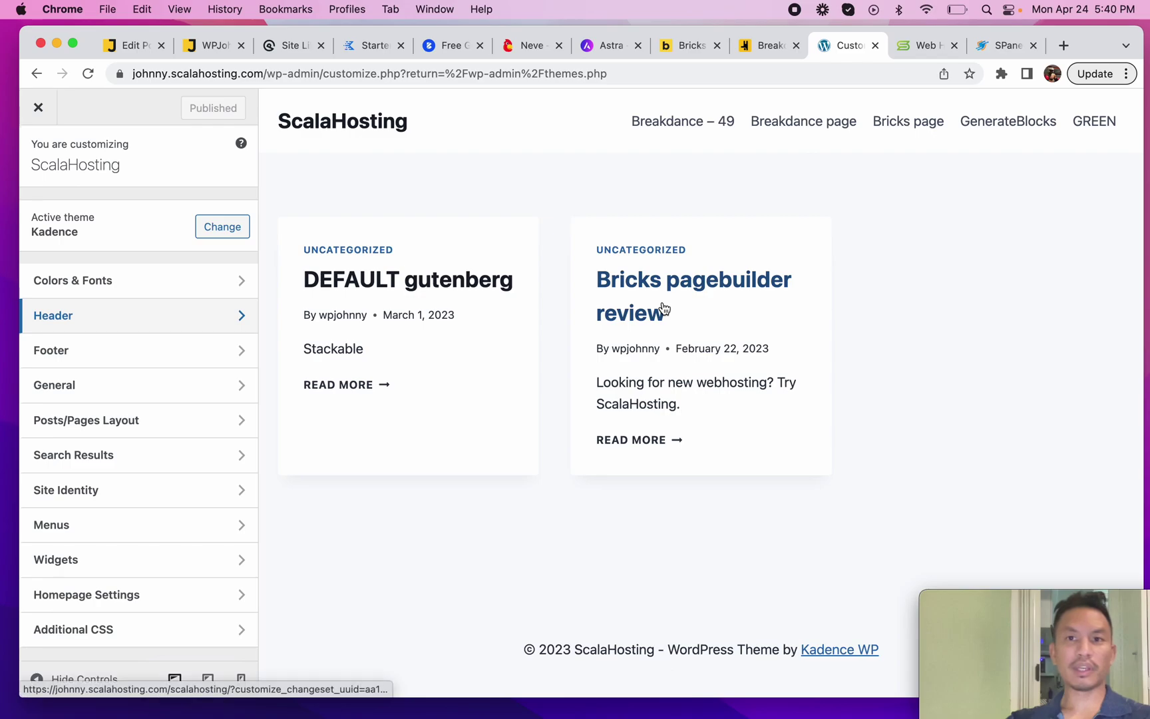
pyautogui.click(145, 319)
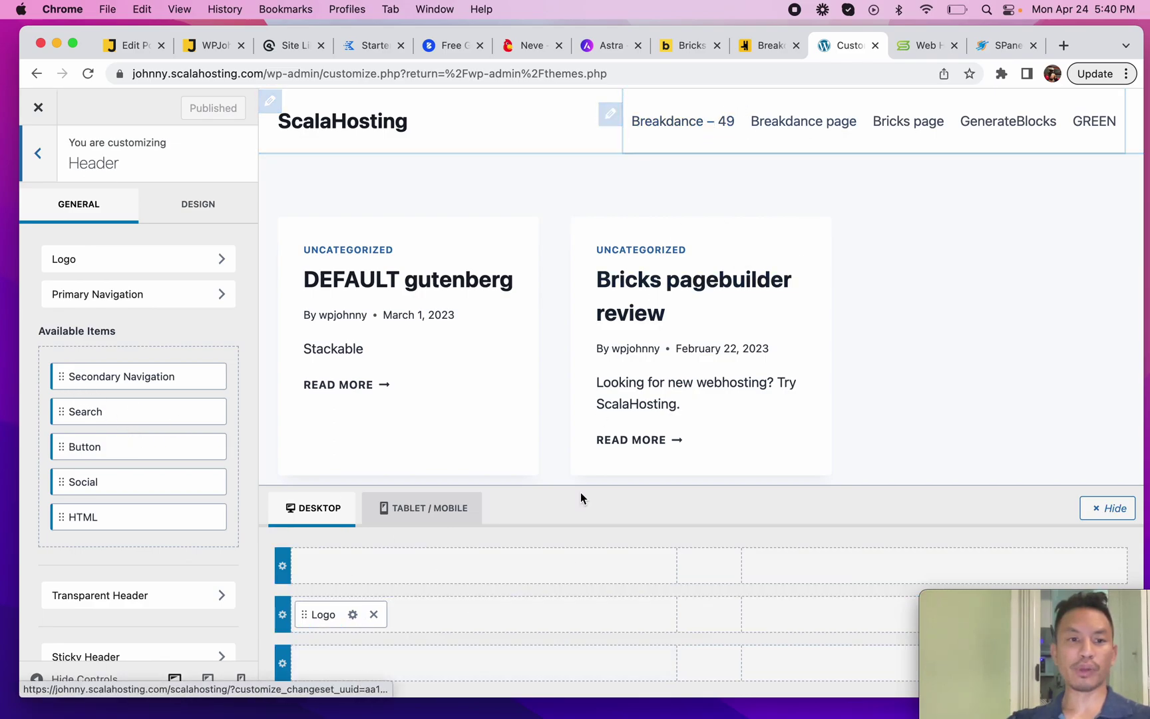
pyautogui.scroll(-2, 132, 641)
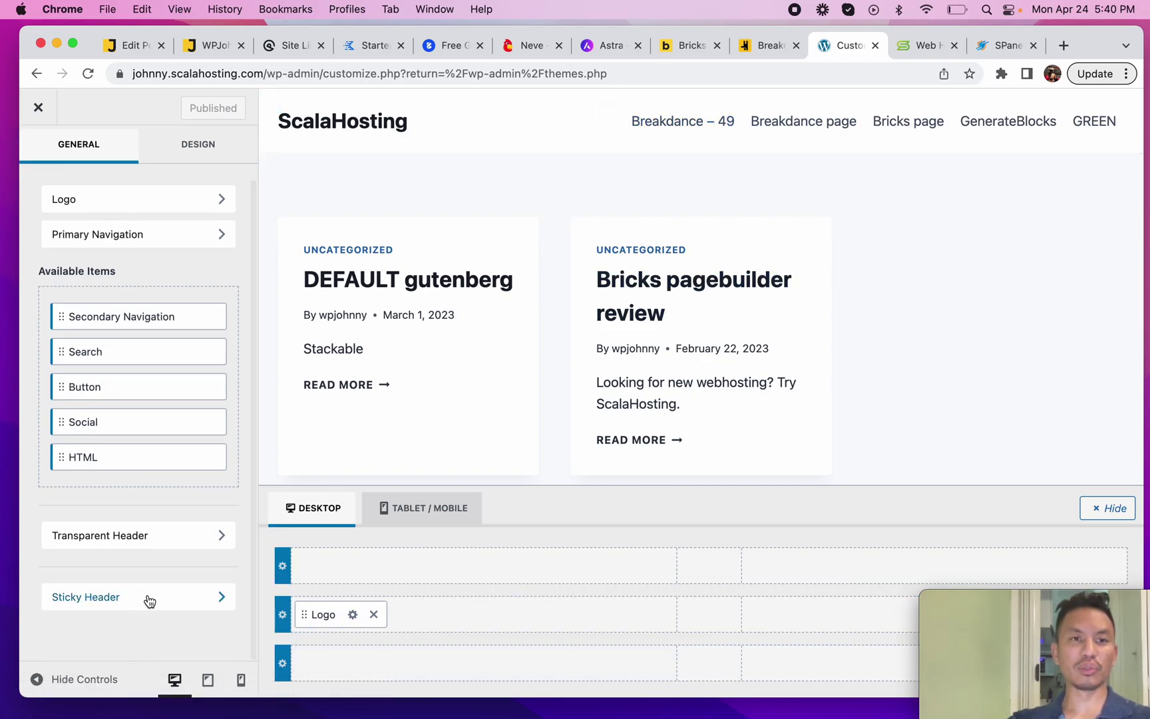
pyautogui.scroll(2, 146, 601)
pyautogui.click(148, 214)
pyautogui.scroll(-1, 203, 470)
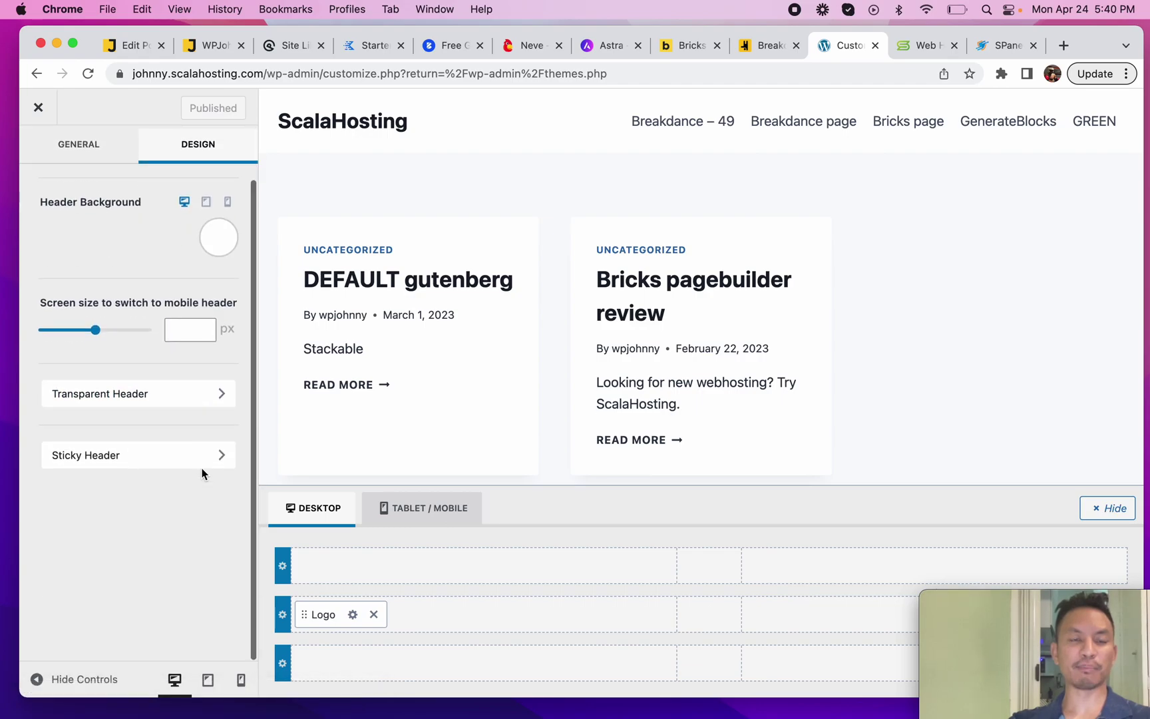
pyautogui.scroll(1, 203, 470)
pyautogui.click(30, 149)
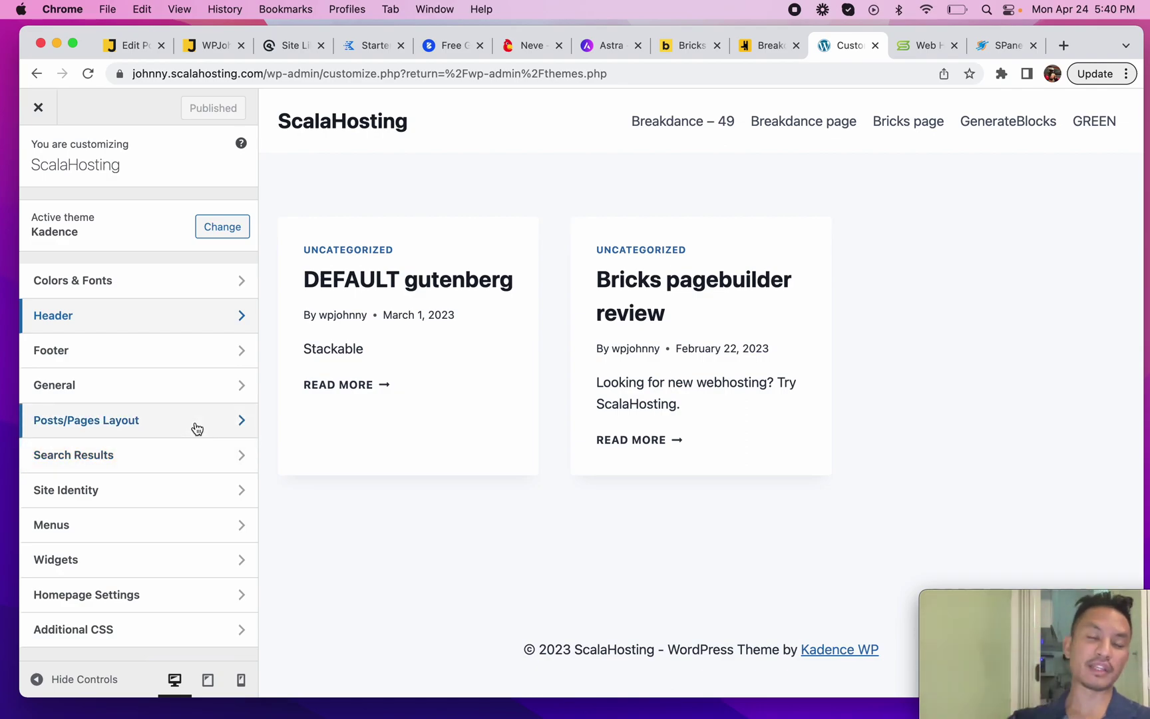
pyautogui.click(37, 109)
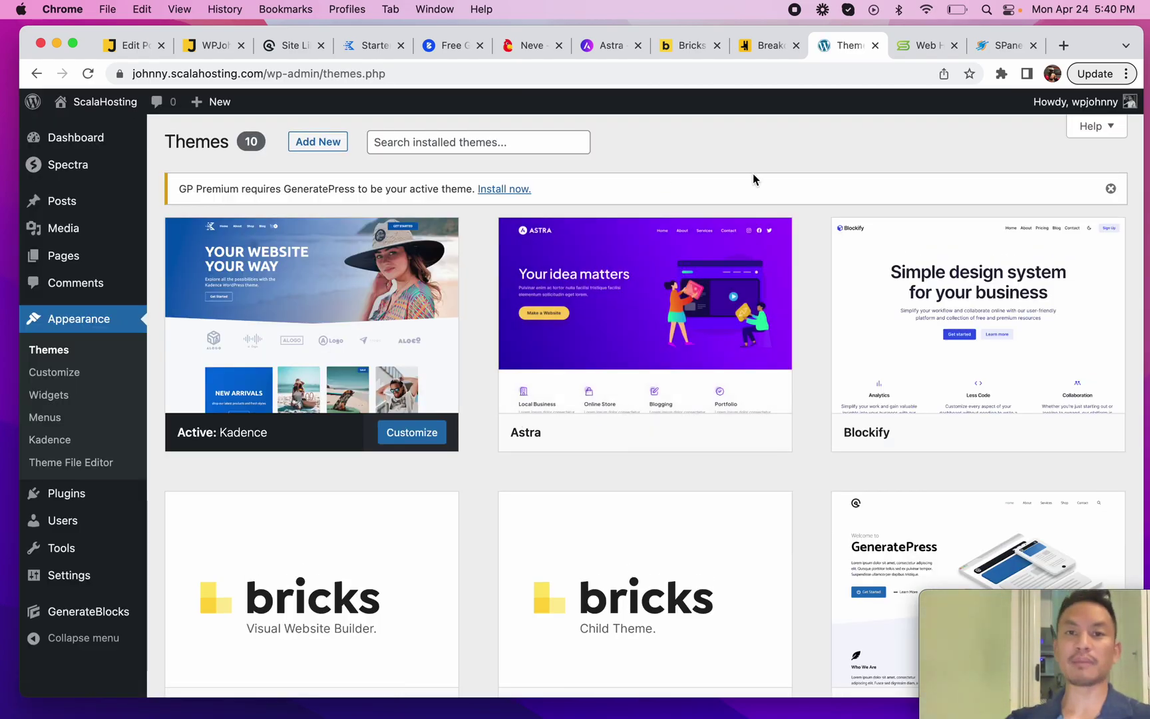
pyautogui.scroll(-3, 619, 478)
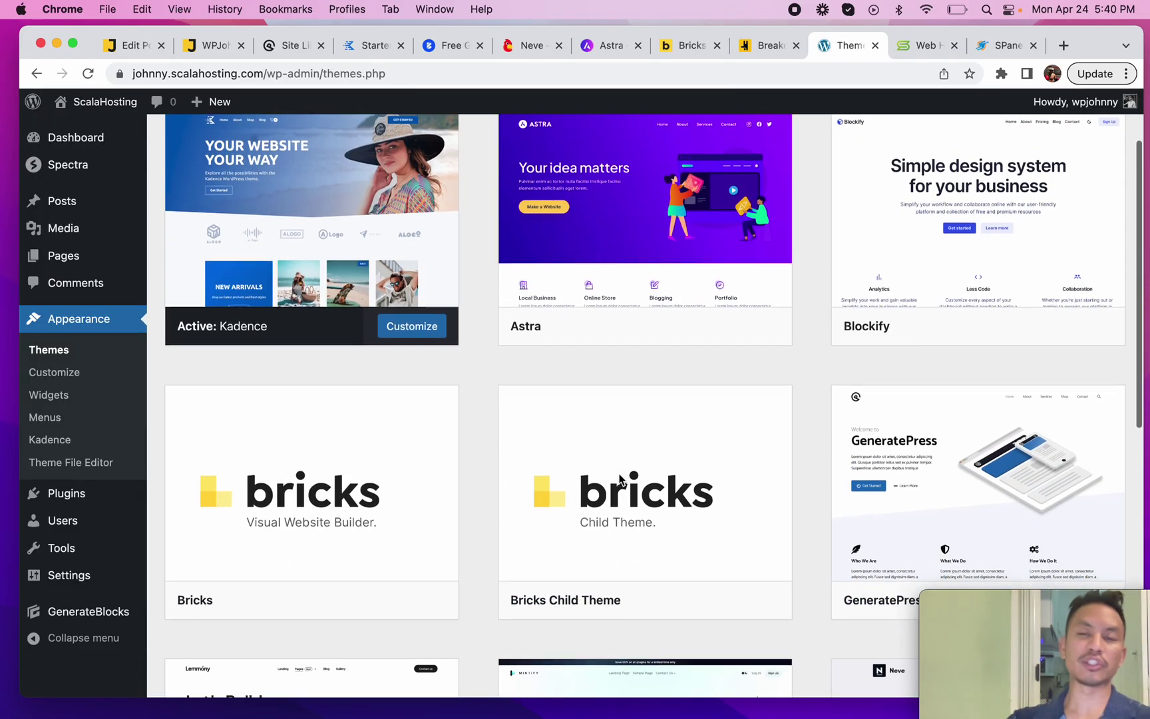
pyautogui.scroll(3, 685, 357)
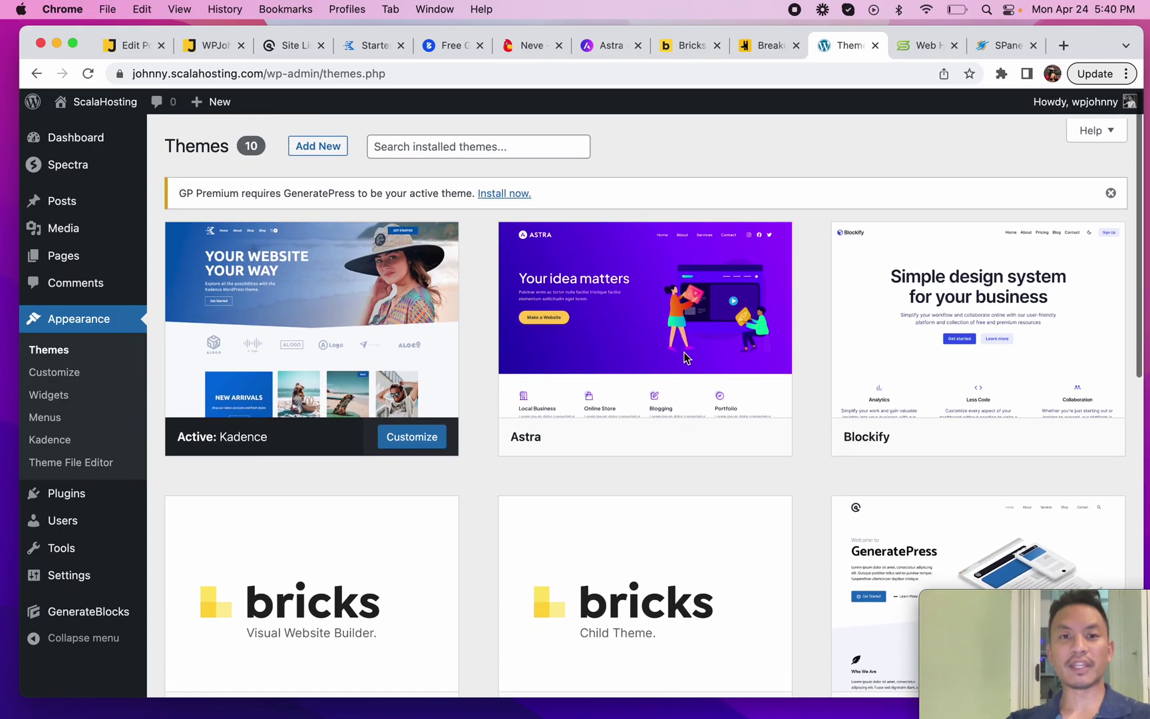
pyautogui.moveTo(687, 359)
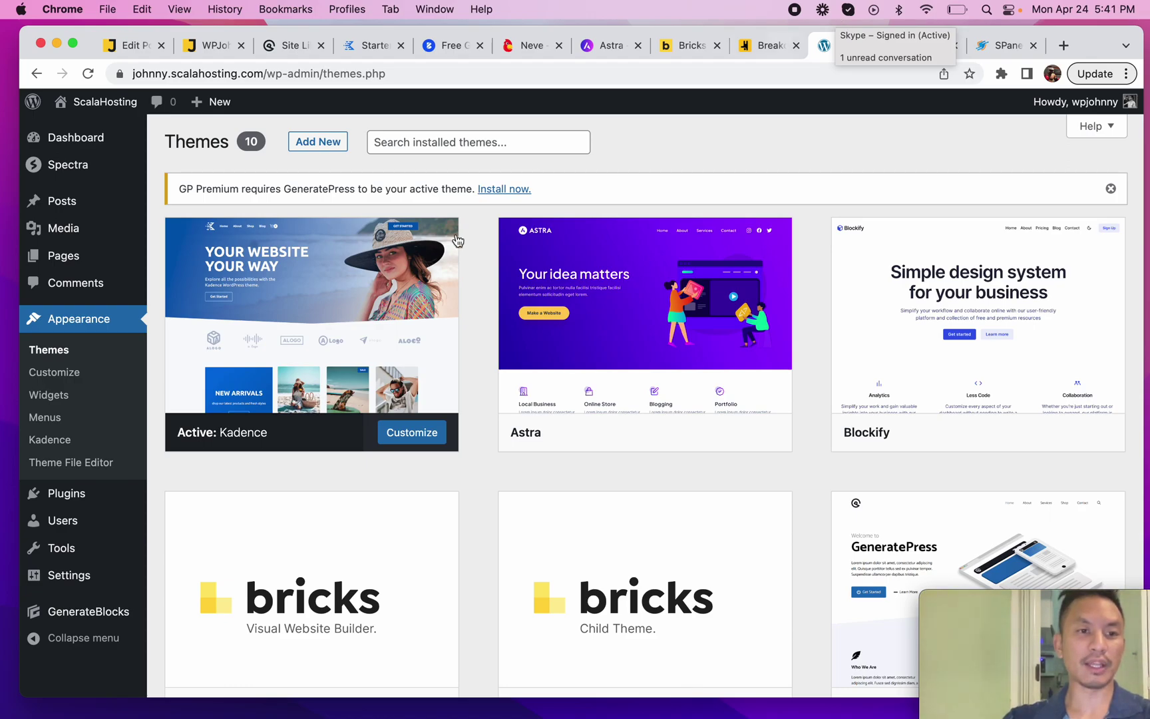
pyautogui.moveTo(74, 256)
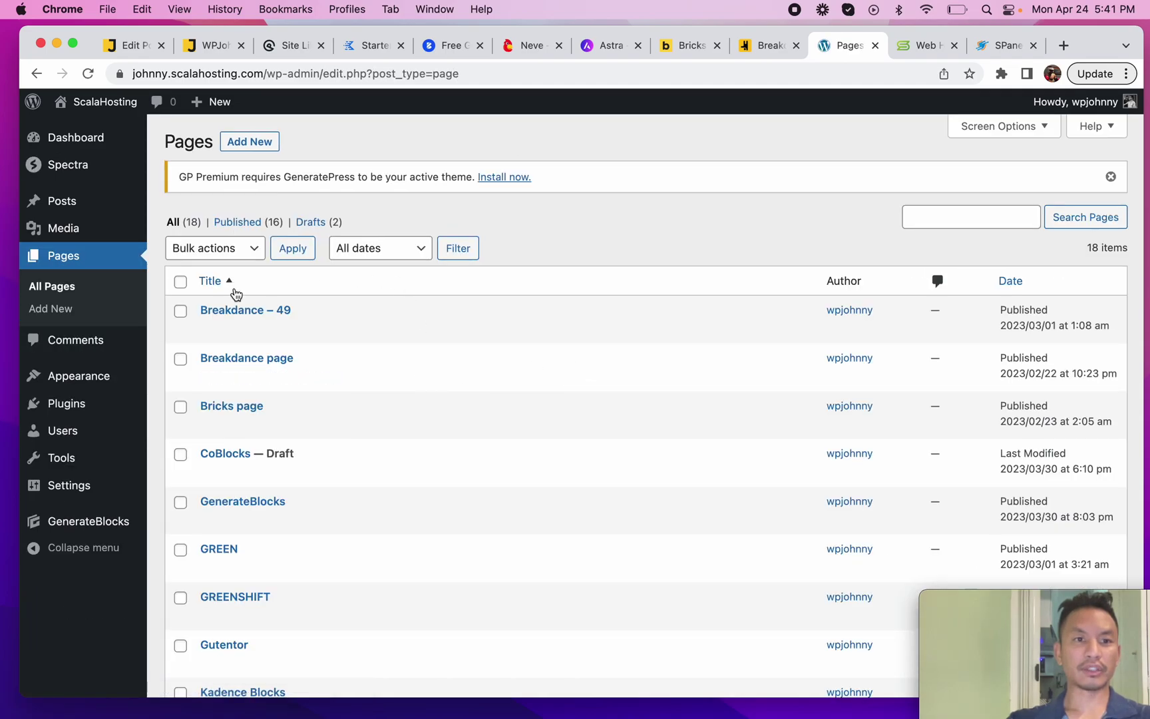
# Create a new blank page and place the cursor in its empty paragraph block.
pyautogui.scroll(-5, 258, 589)
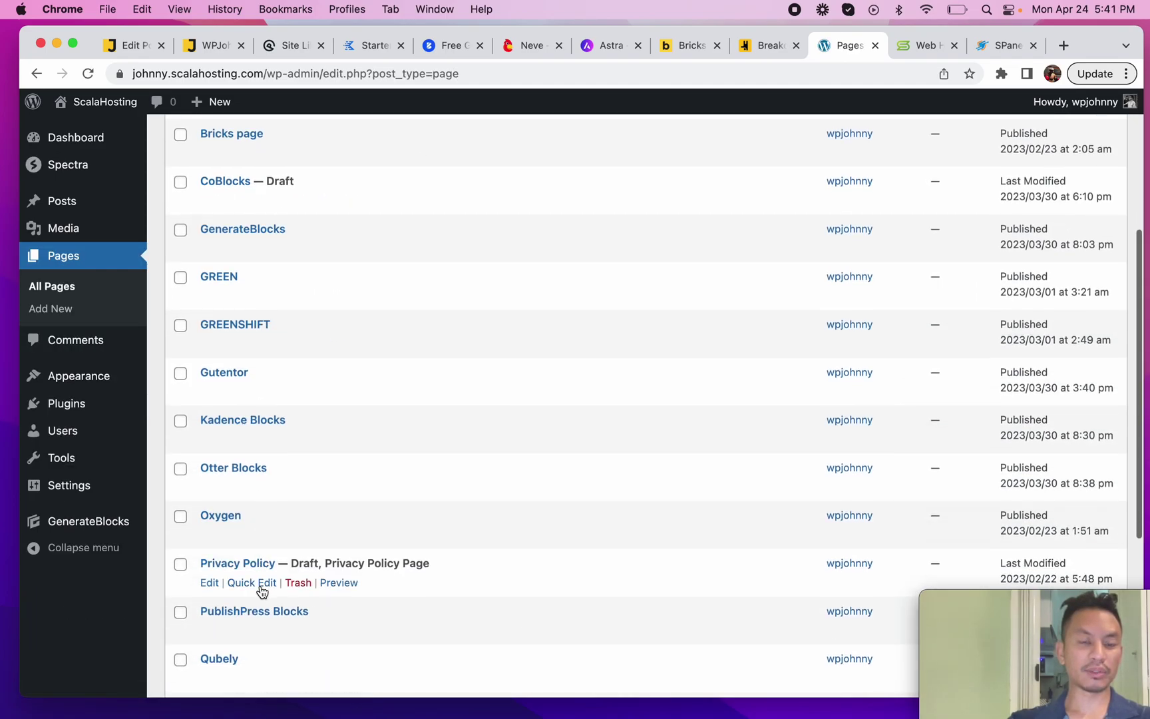
pyautogui.scroll(5, 258, 586)
pyautogui.click(247, 145)
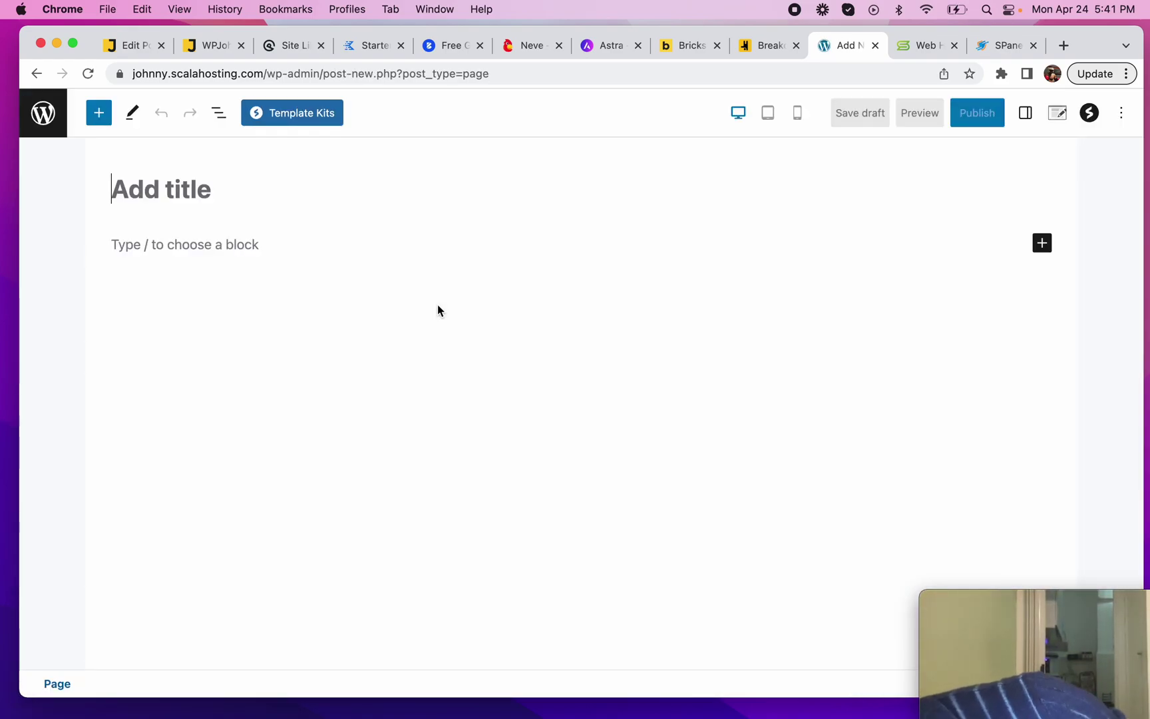
pyautogui.click(317, 249)
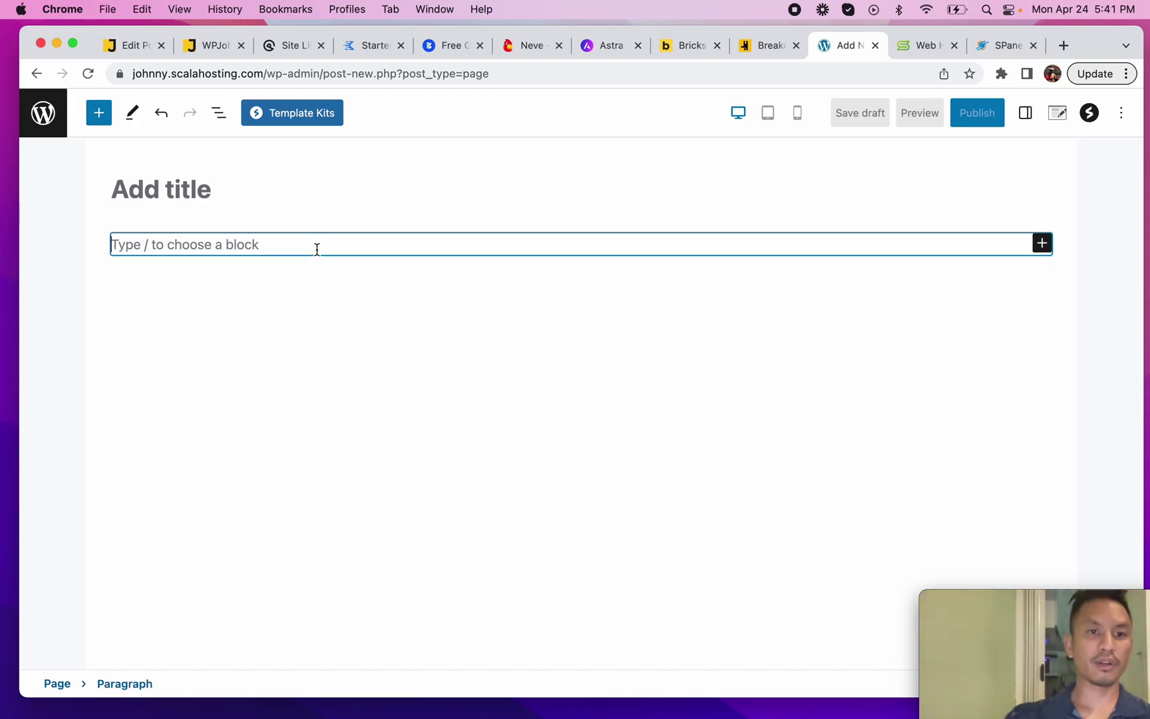
# Browse the block inserter's Spectra, GenerateBlocks and core blocks.
pyautogui.click(100, 123)
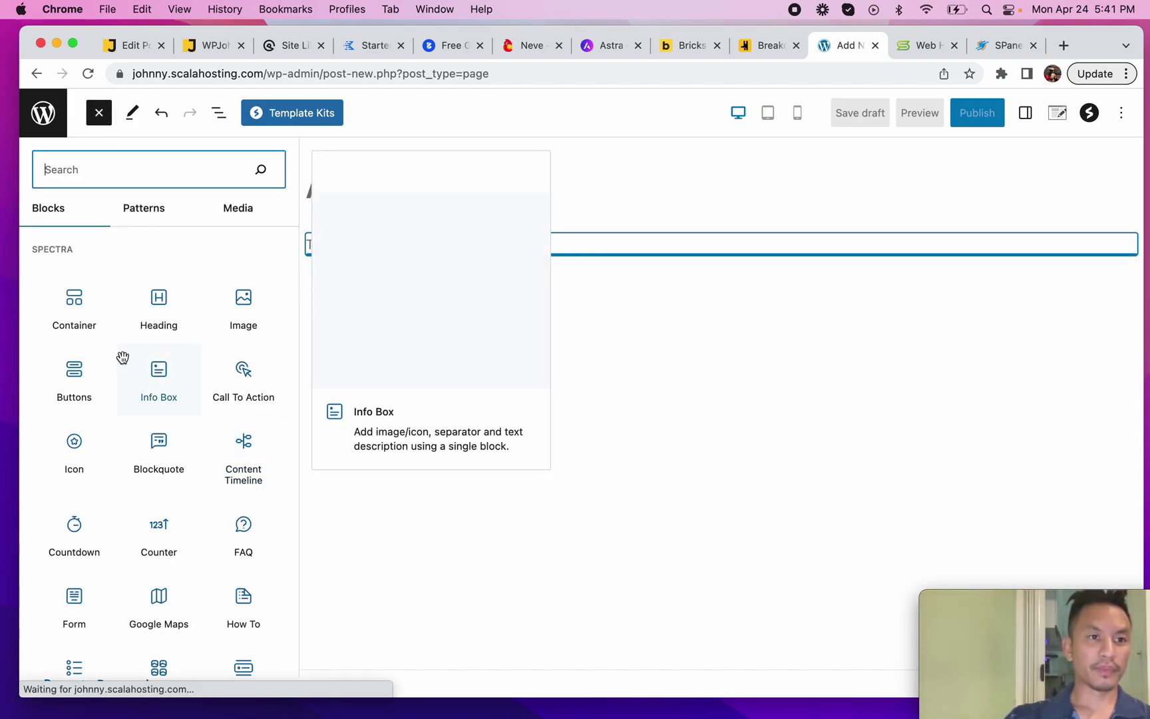
pyautogui.scroll(-10, 193, 540)
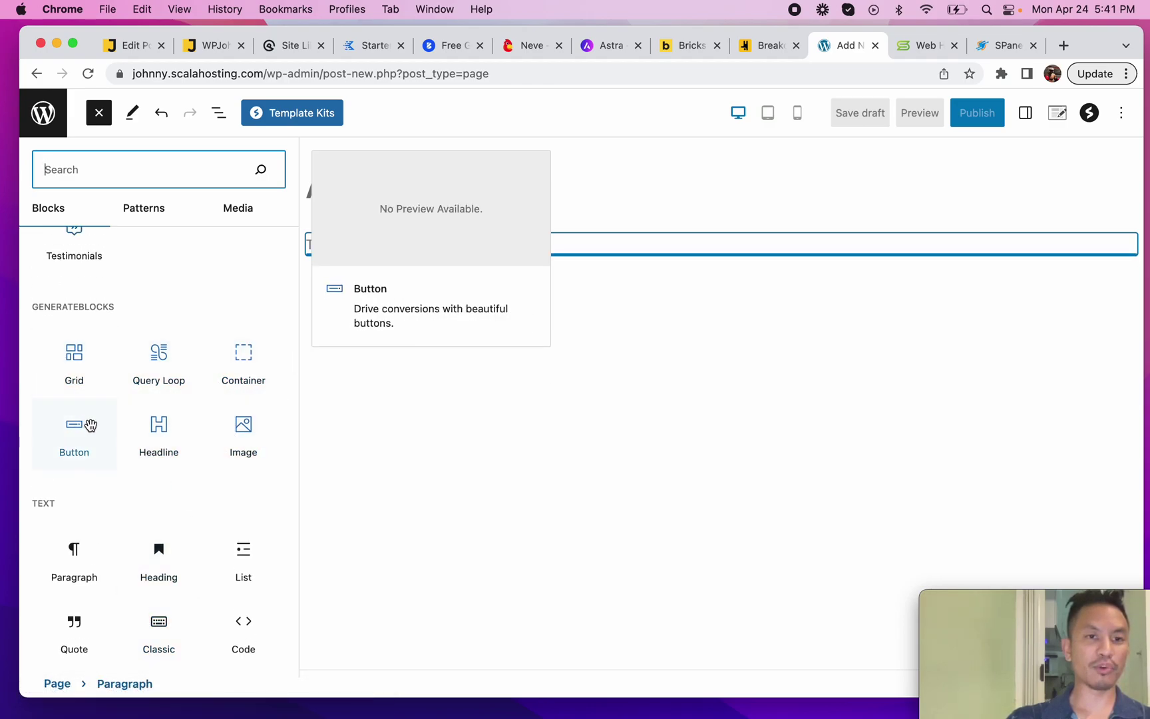
pyautogui.scroll(-10, 231, 465)
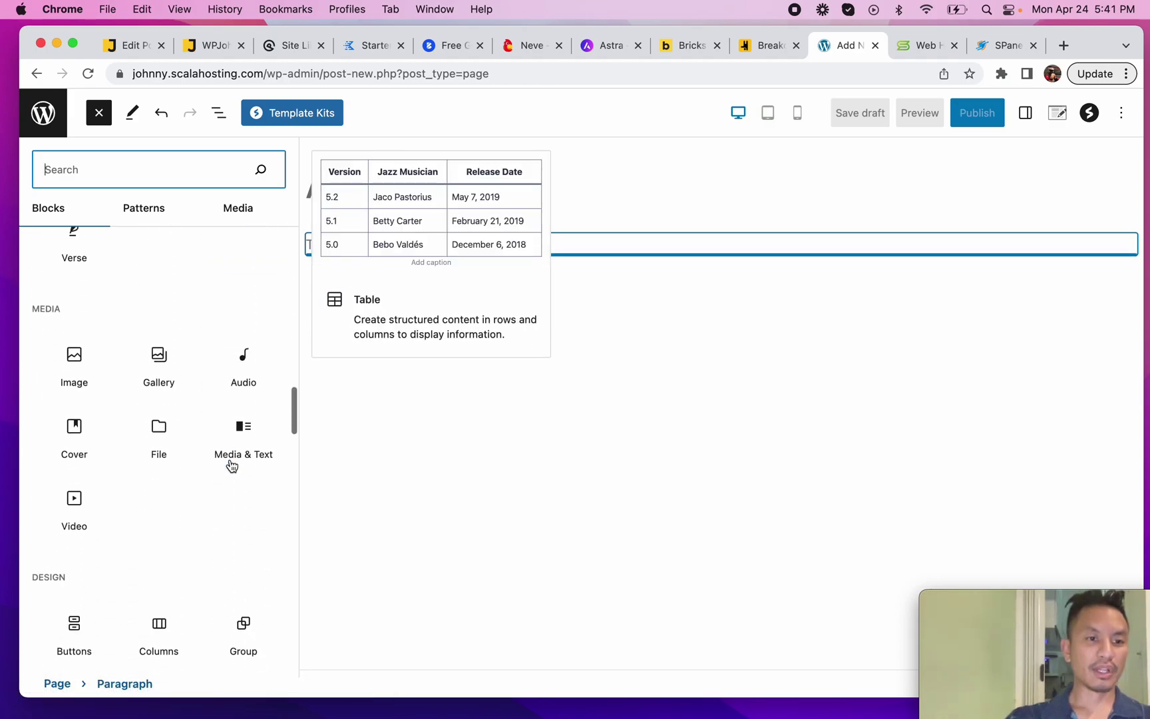
pyautogui.scroll(10, 231, 465)
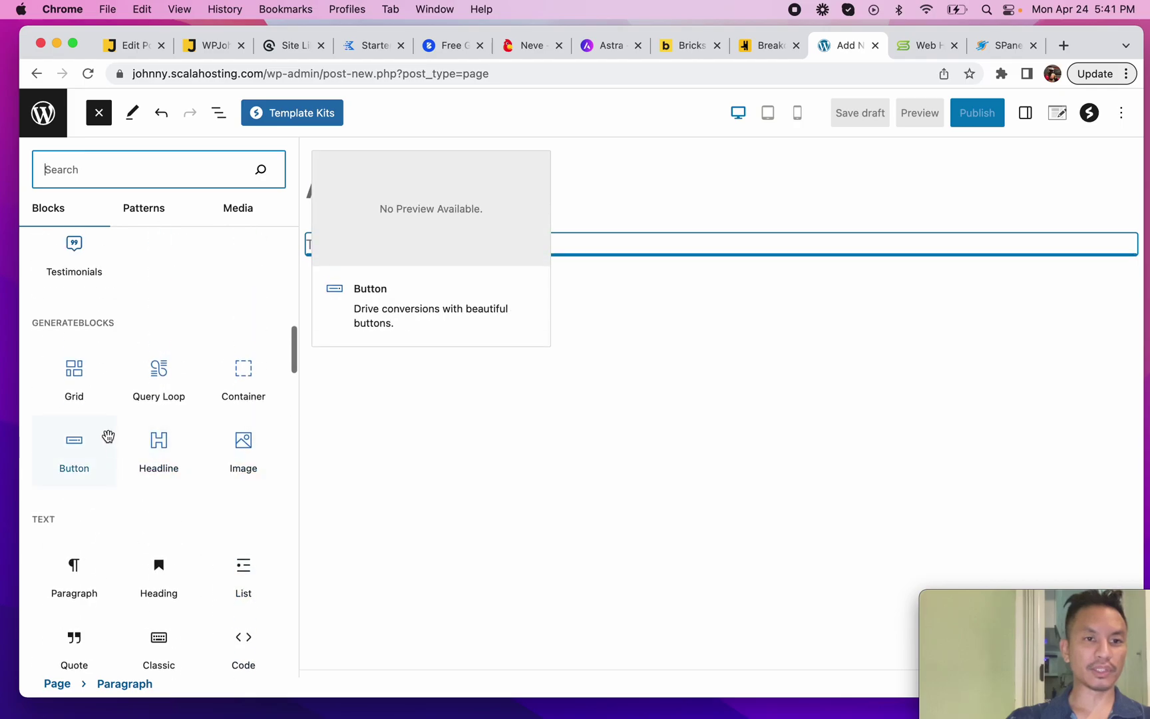
pyautogui.scroll(-15, 179, 494)
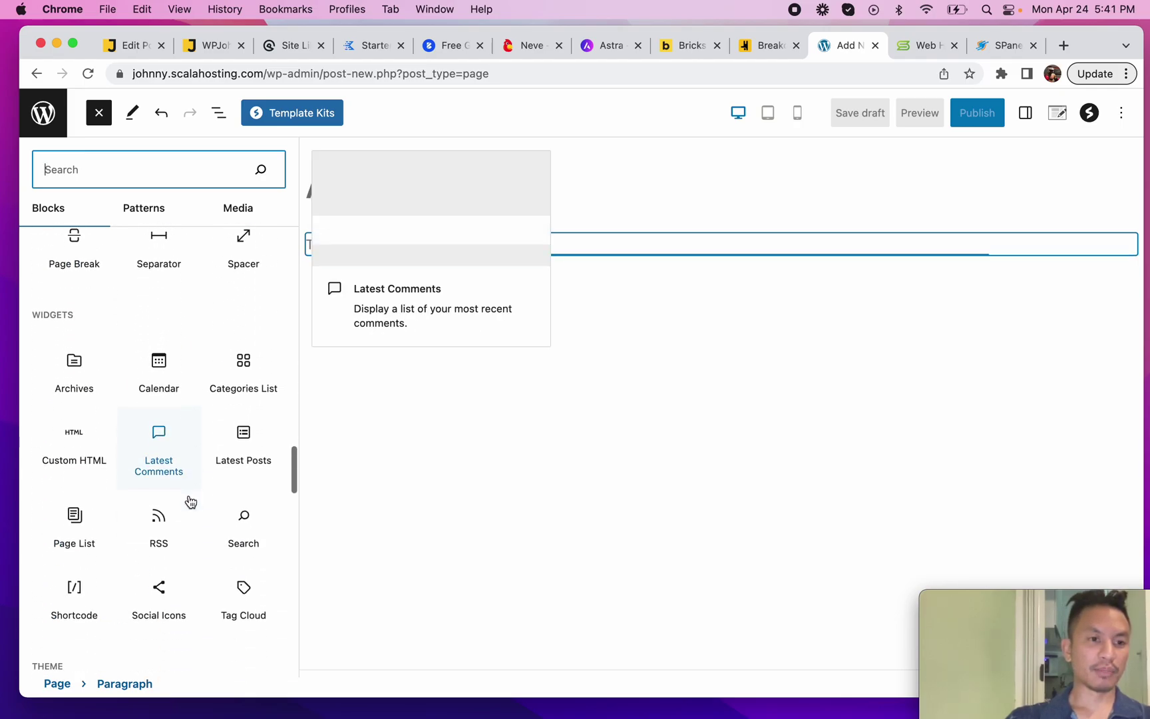
pyautogui.scroll(-5, 189, 495)
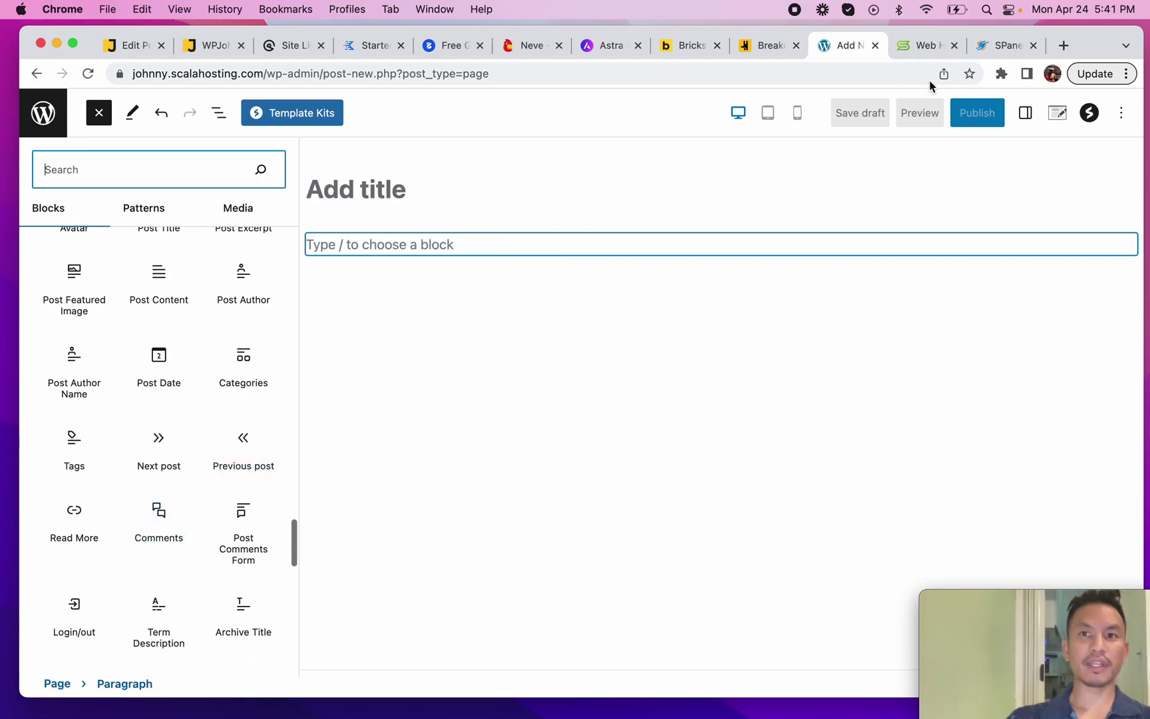
pyautogui.keyDown('super'); pyautogui.click(44, 115); pyautogui.keyUp('super')
# Find Kadence Blocks on the Plugins page and activate it.
pyautogui.click(853, 48)
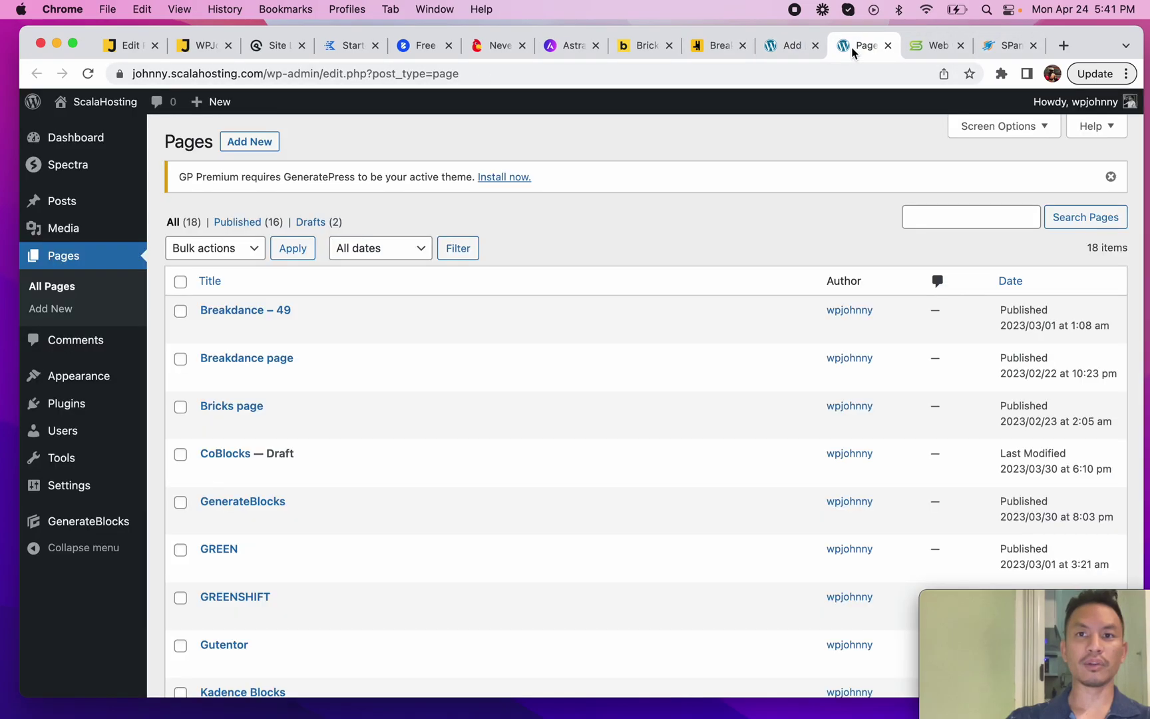
pyautogui.click(85, 403)
pyautogui.press('super+f')
pyautogui.write('kadence')
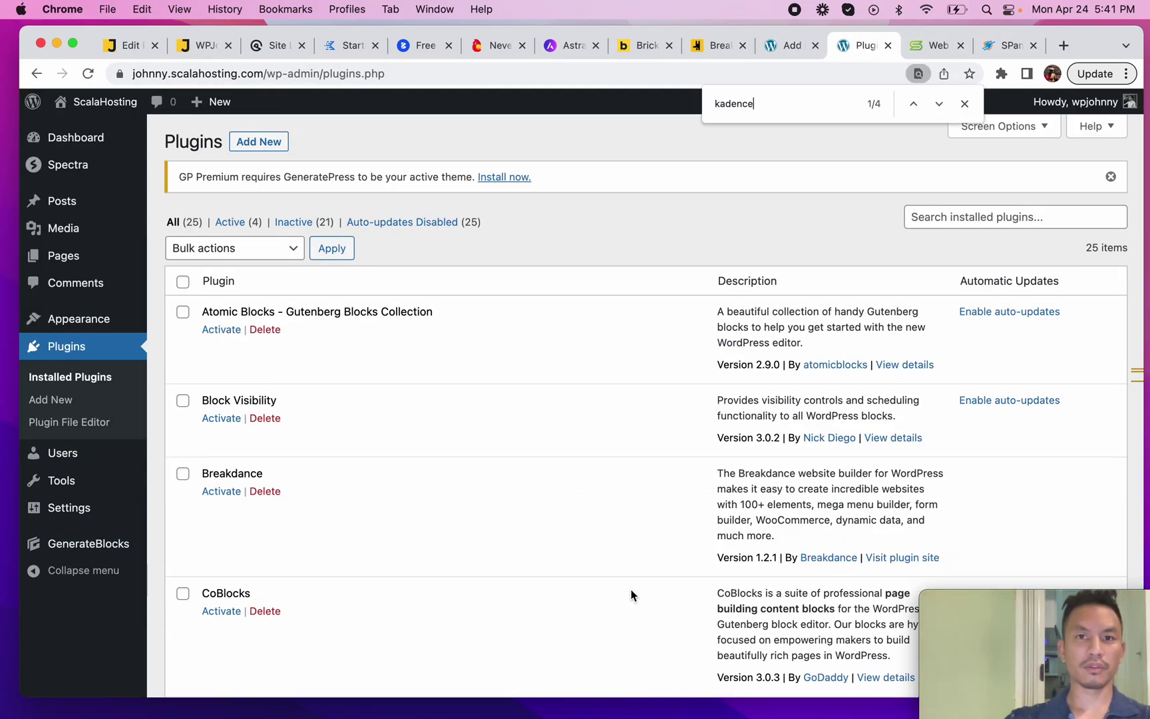
pyautogui.press('Return')
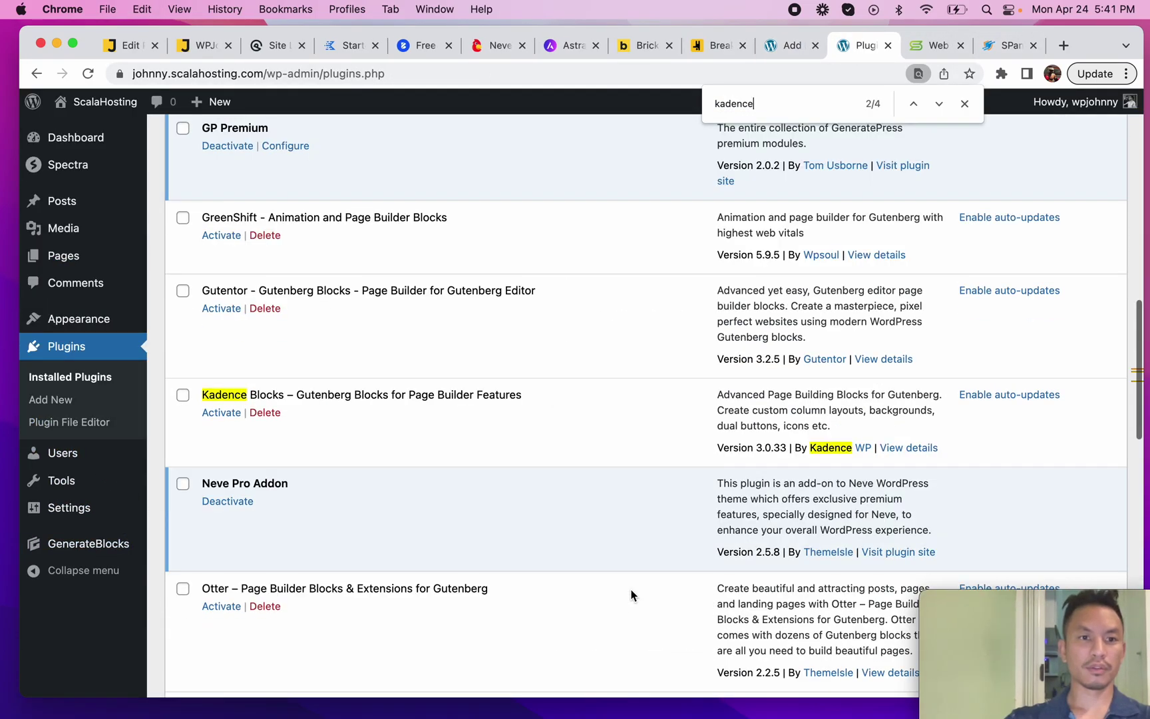
pyautogui.click(224, 414)
# Reload the new-page editor and browse the inserter's Kadence blocks such as Row Layout.
pyautogui.click(790, 45)
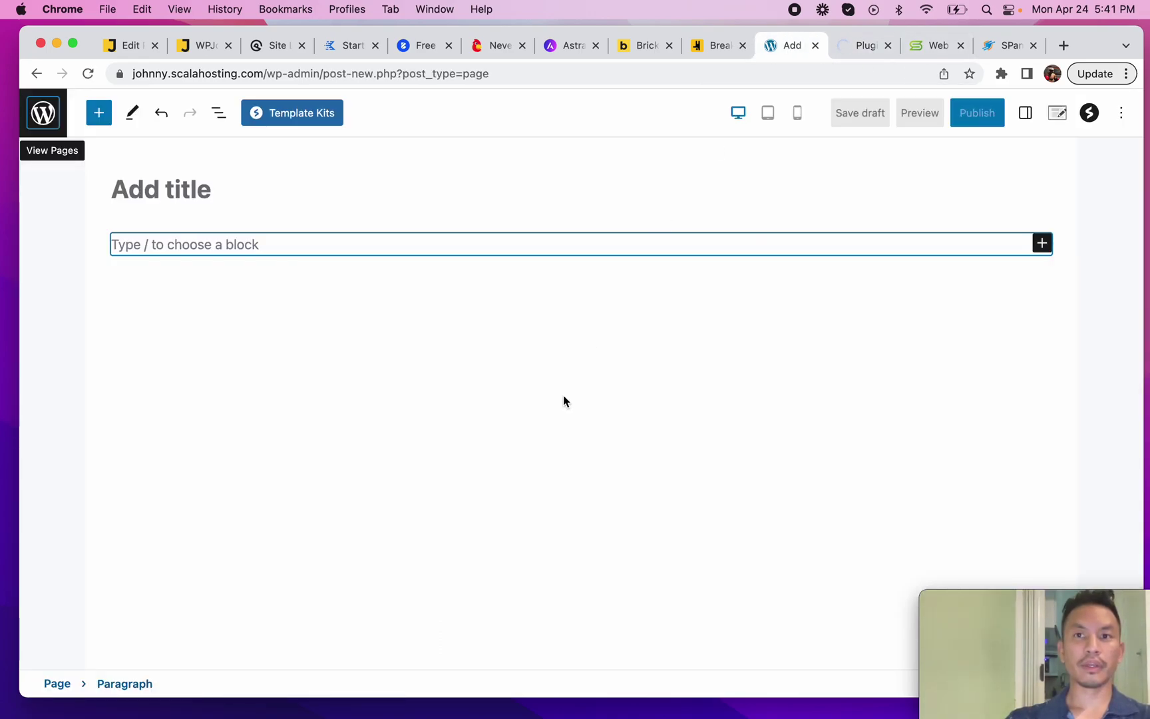
pyautogui.press('super+r')
pyautogui.click(602, 293)
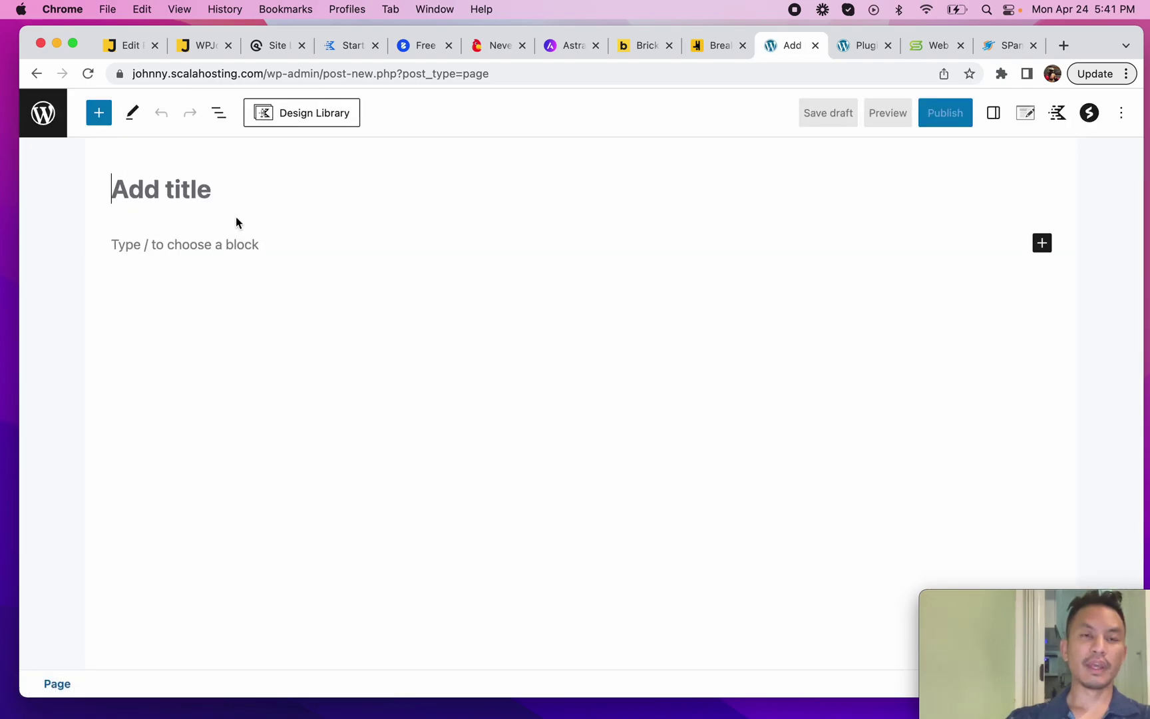
pyautogui.click(99, 117)
pyautogui.scroll(-15, 206, 499)
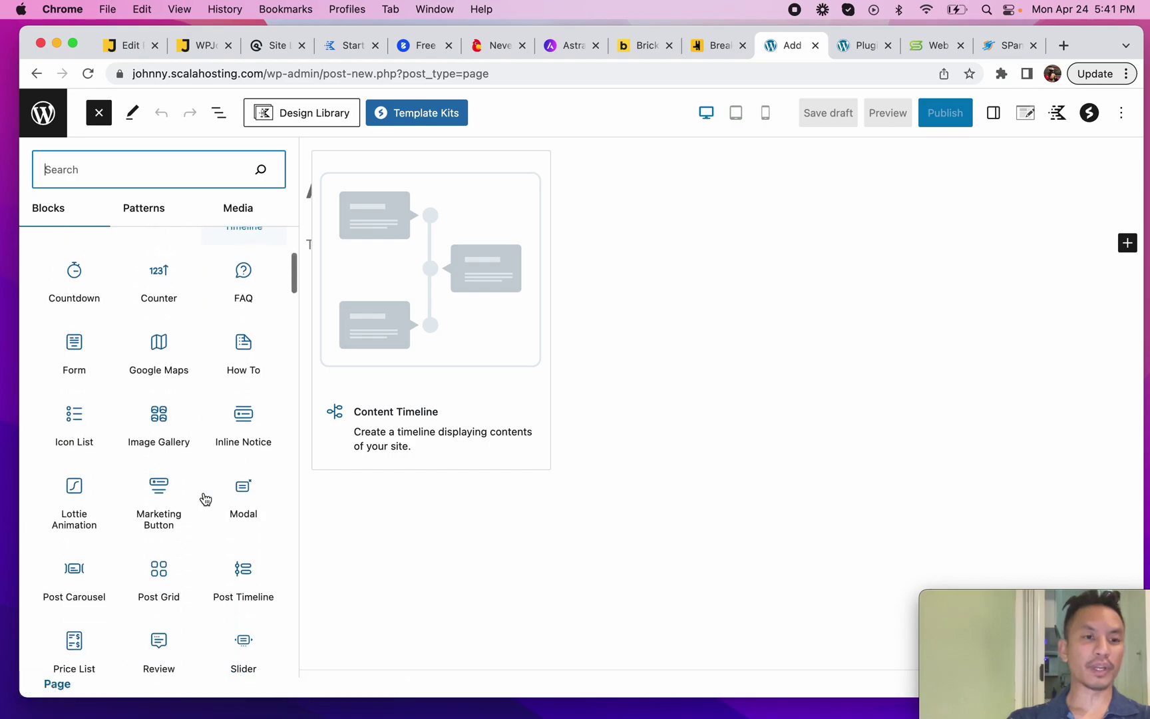
pyautogui.scroll(-10, 206, 500)
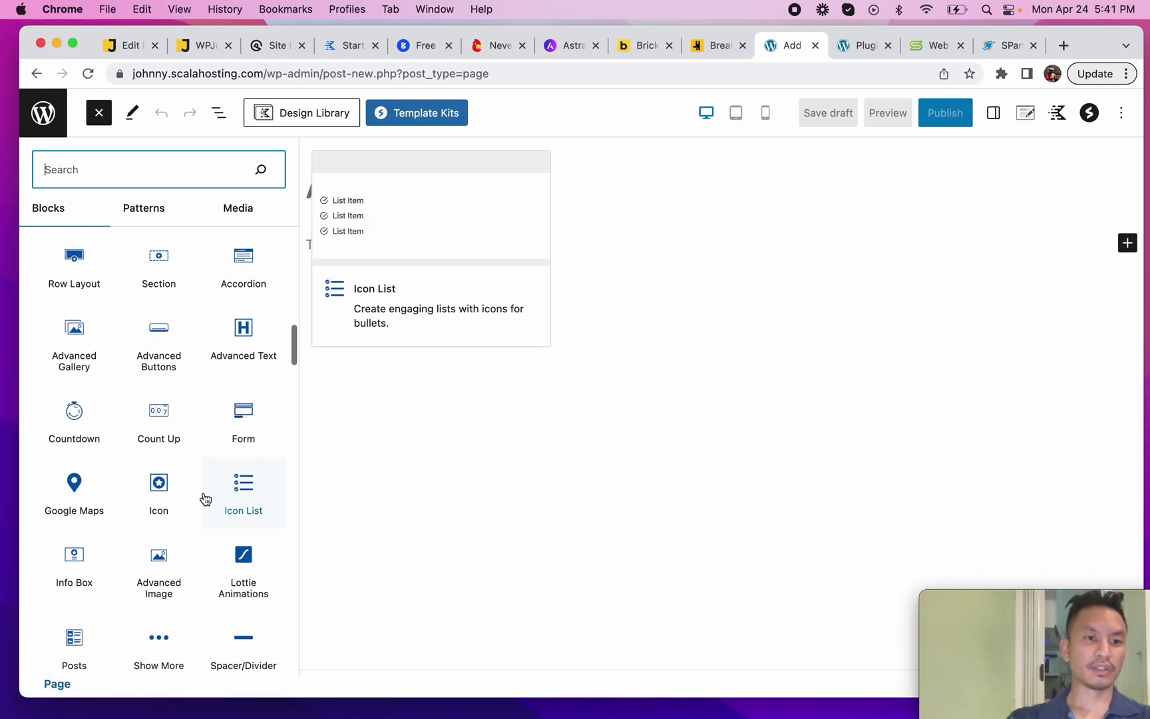
pyautogui.scroll(5, 205, 499)
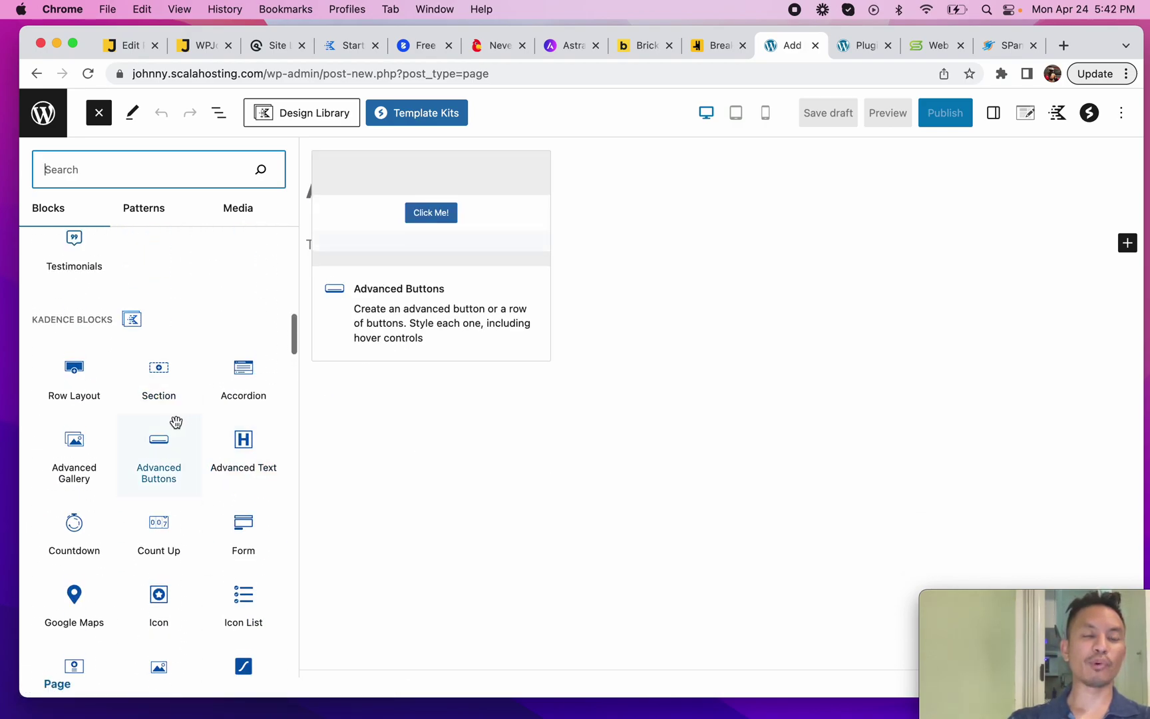
pyautogui.scroll(-2, 183, 513)
pyautogui.scroll(-2, 183, 513)
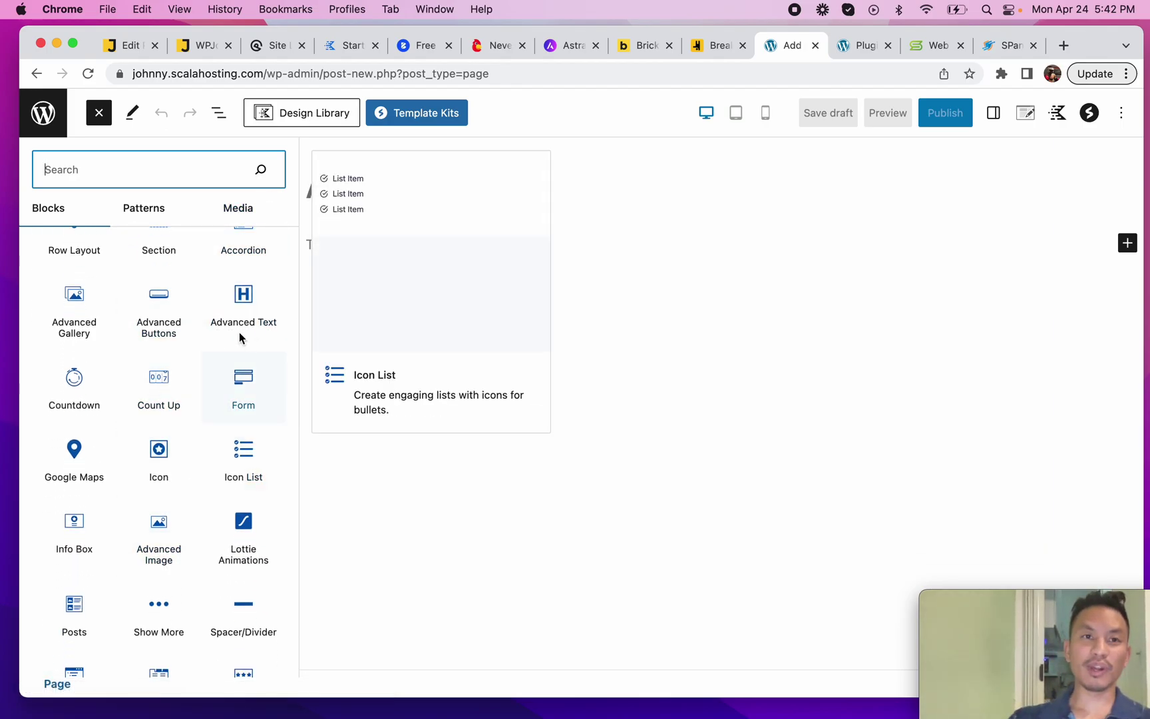
# Scroll the WPJohnny roundup from the GeneratePress section through Kadence to Blocksy.
pyautogui.click(206, 47)
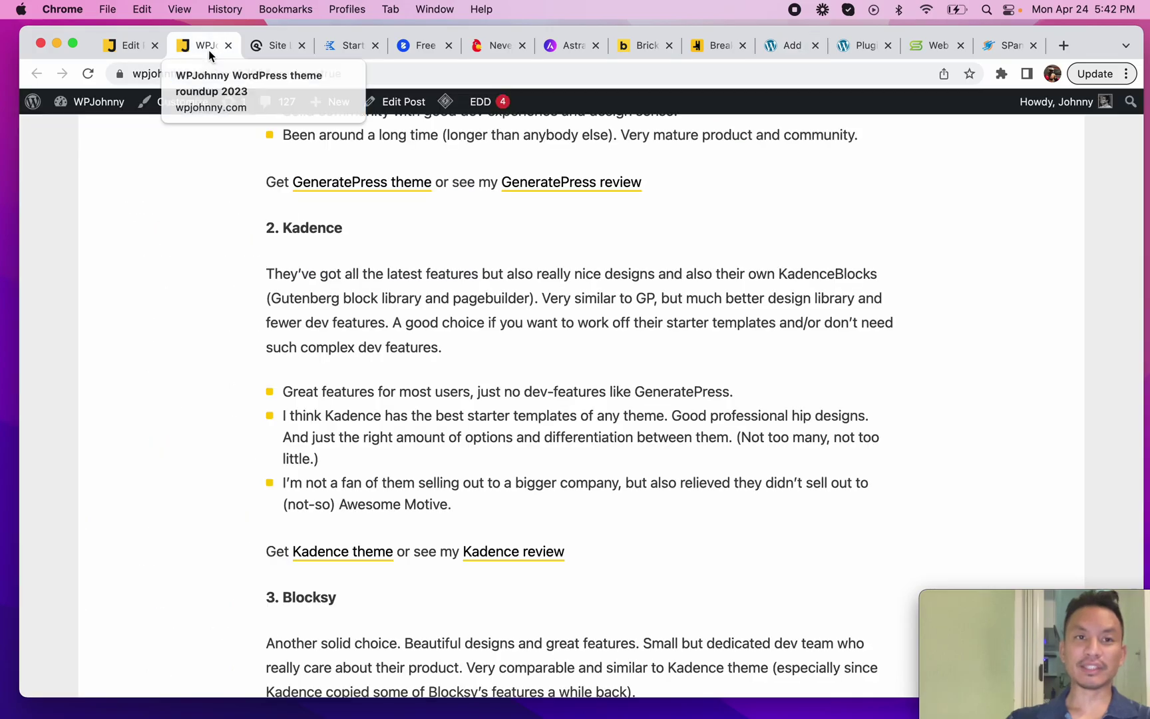
pyautogui.scroll(5, 402, 350)
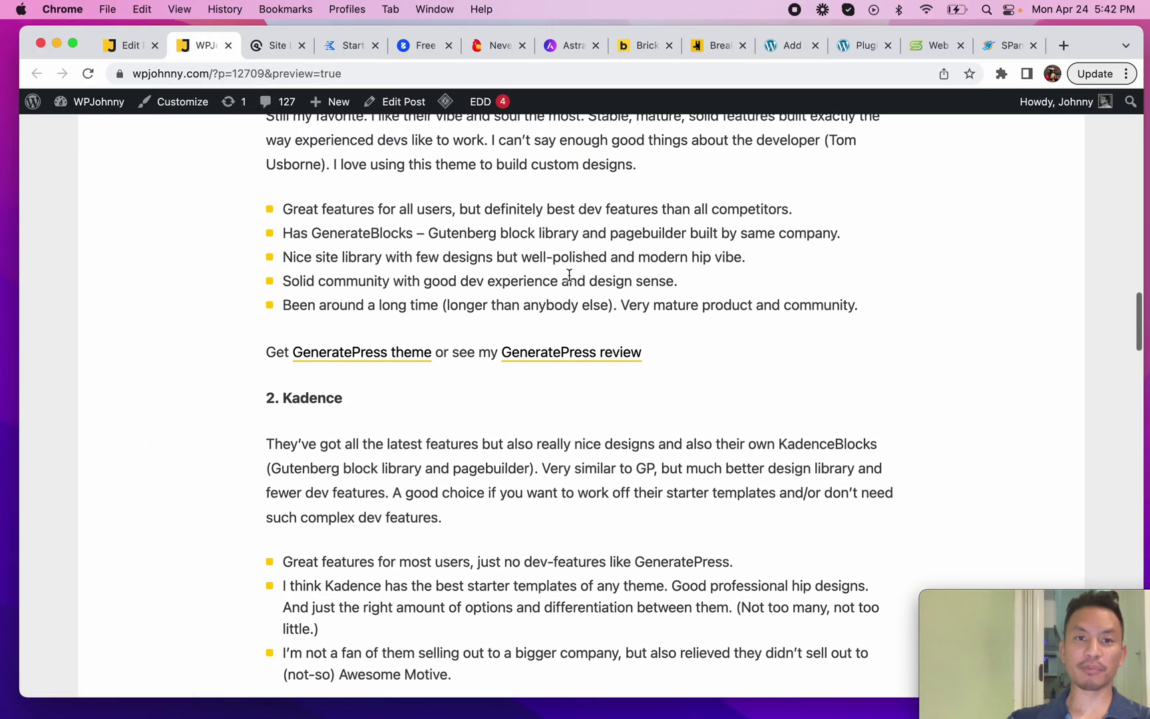
pyautogui.scroll(1, 461, 292)
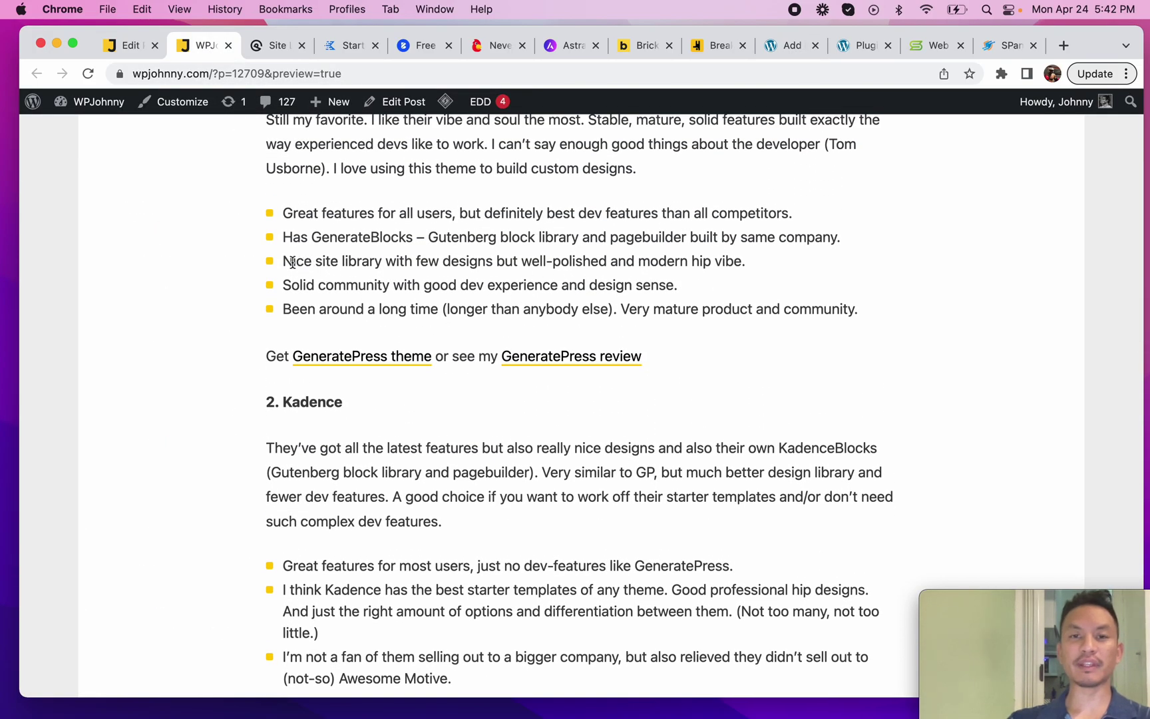
pyautogui.scroll(-10, 823, 442)
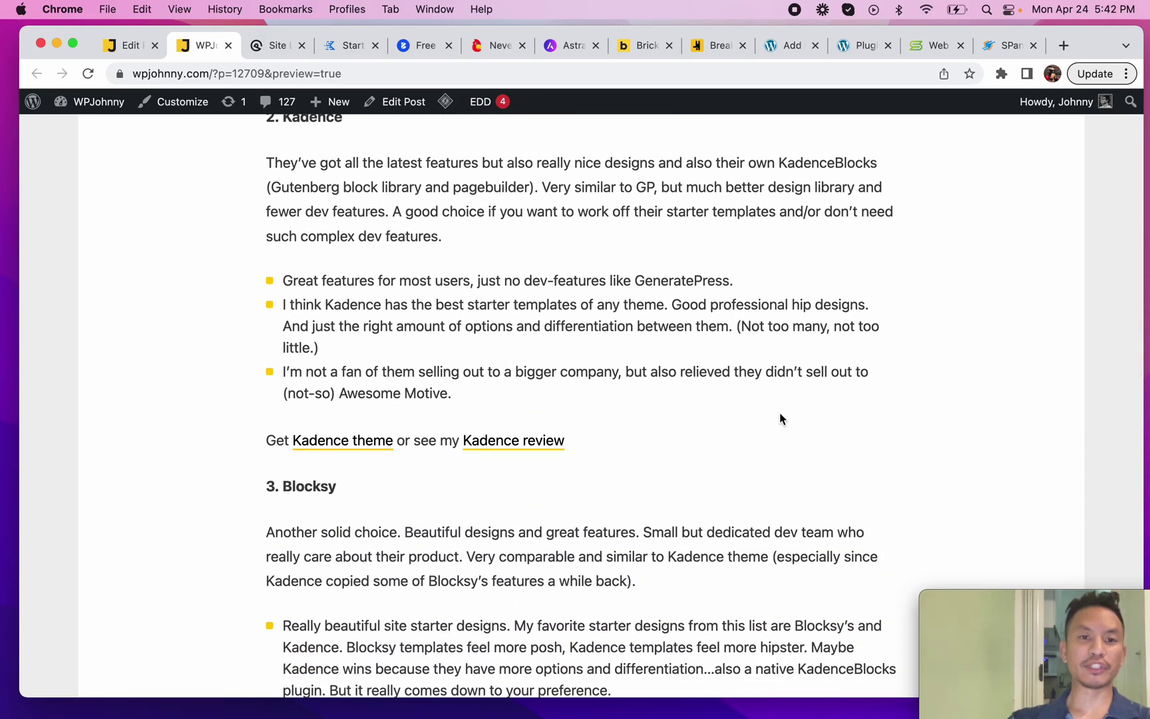
pyautogui.scroll(-1, 533, 319)
pyautogui.scroll(-7, 559, 338)
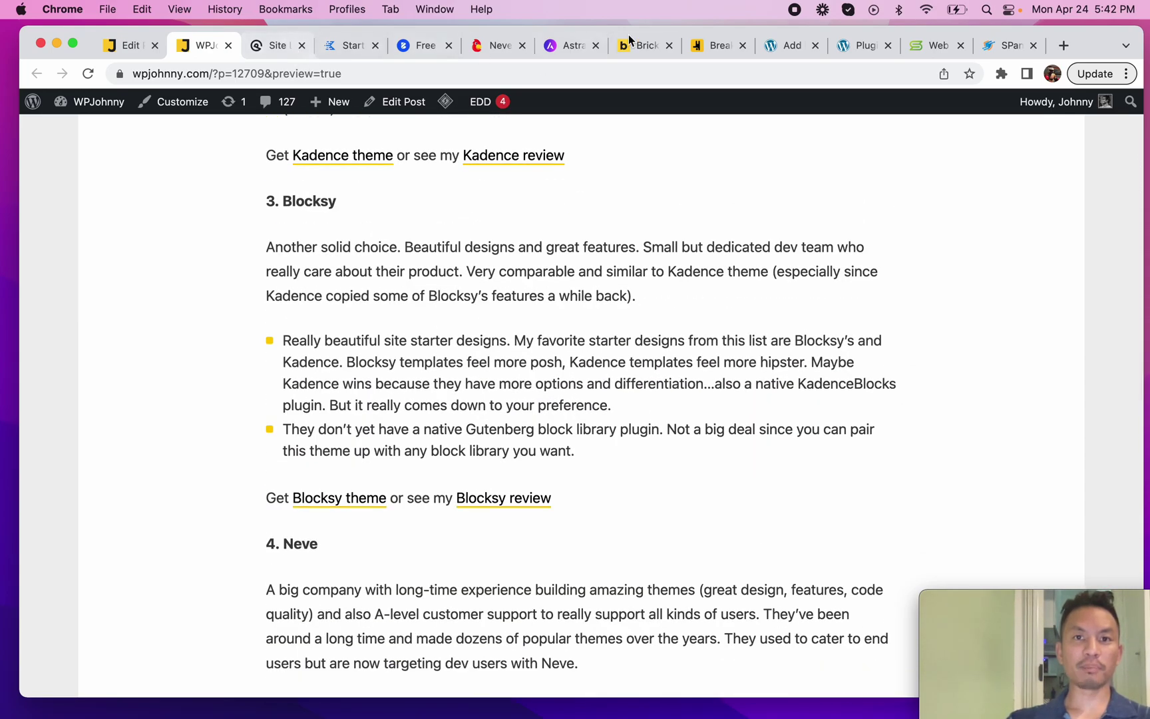
pyautogui.click(786, 50)
# Look over the installed themes grid in Appearance > Themes.
pyautogui.click(48, 127)
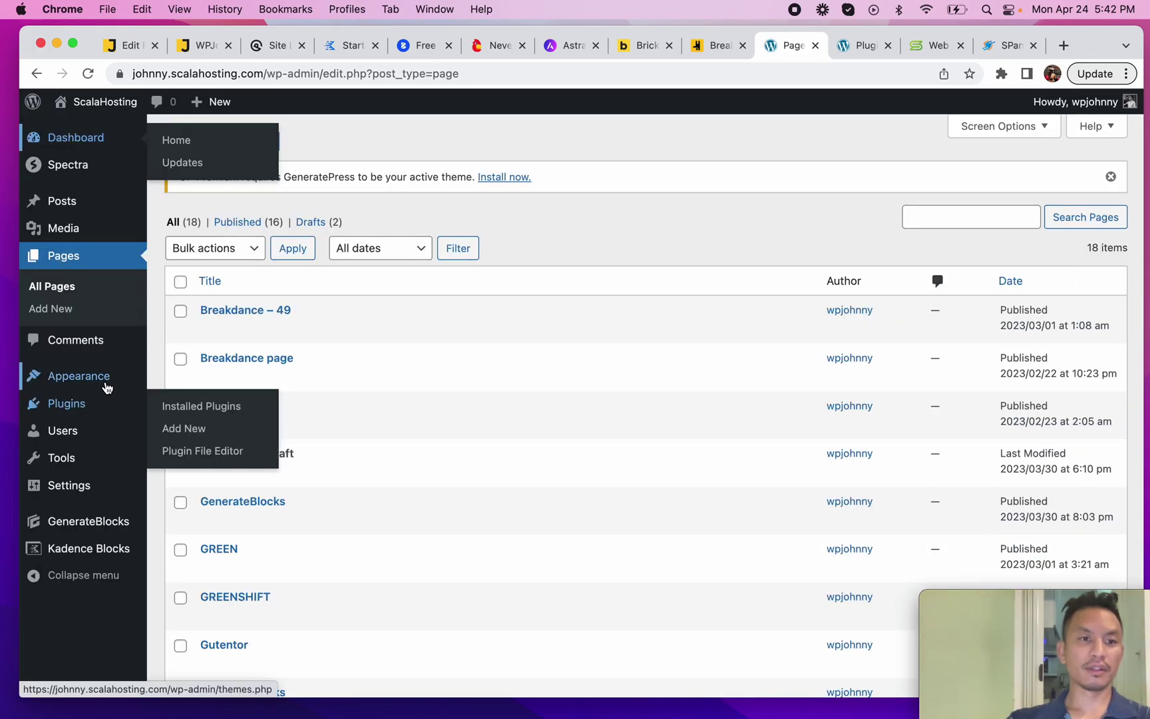
pyautogui.click(163, 379)
pyautogui.scroll(-8, 437, 442)
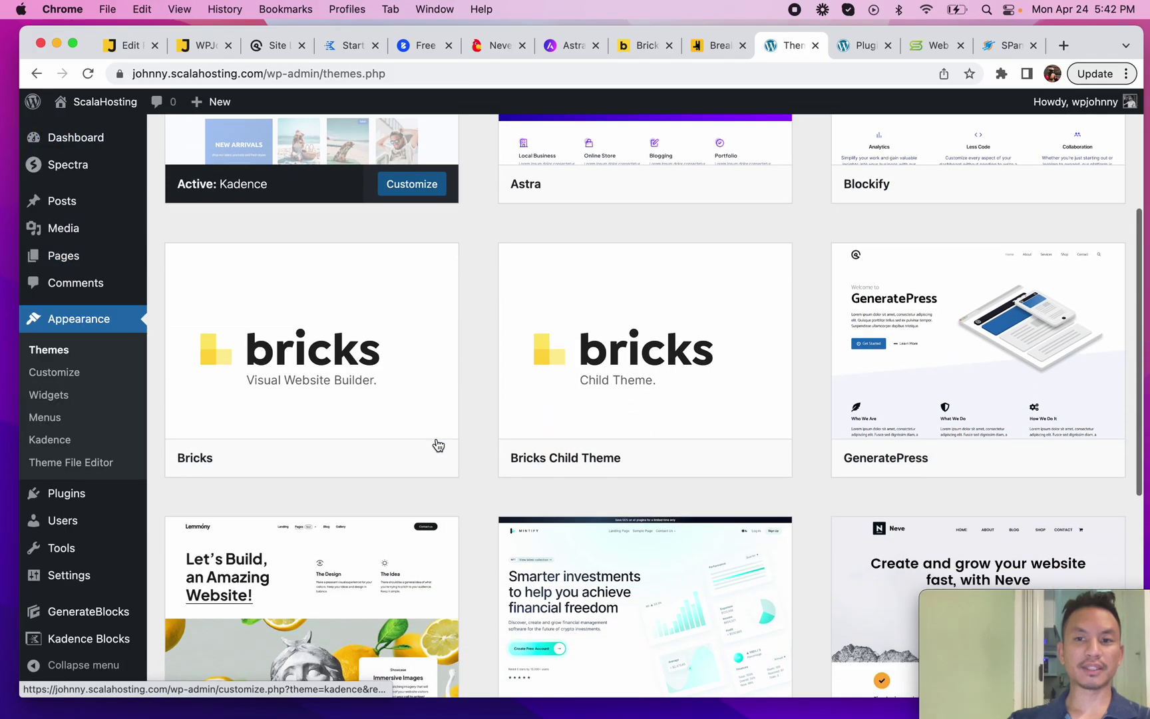
pyautogui.scroll(-4, 436, 444)
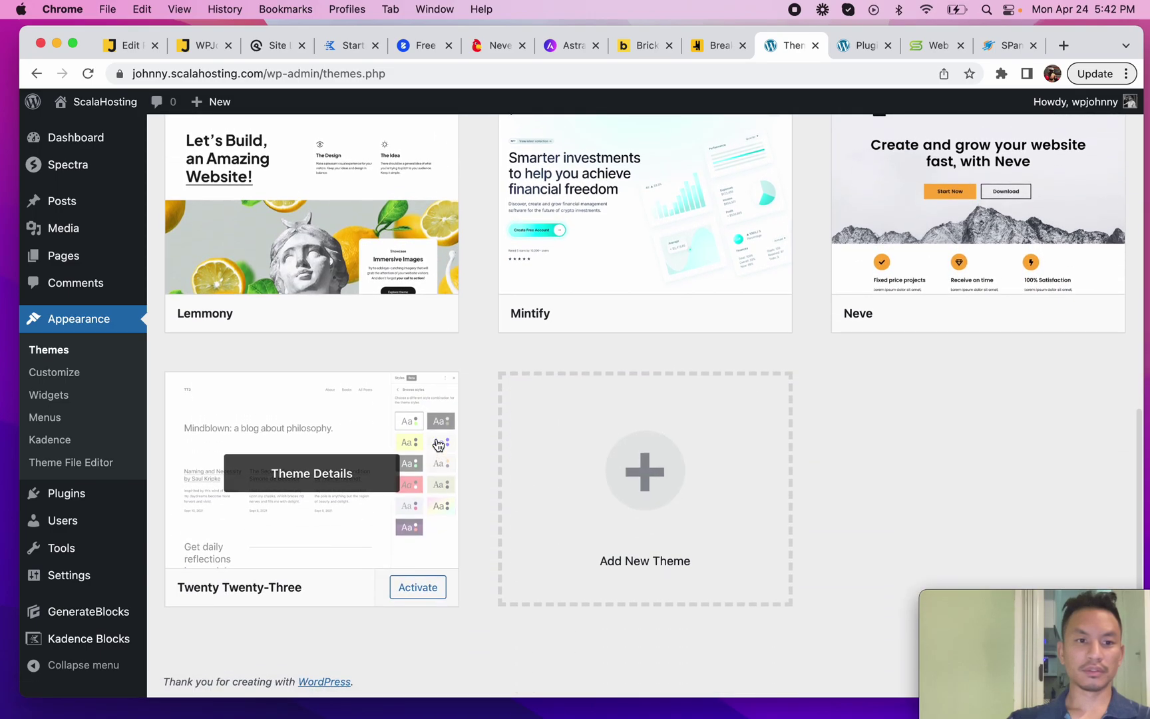
pyautogui.scroll(3, 438, 445)
pyautogui.scroll(6, 438, 445)
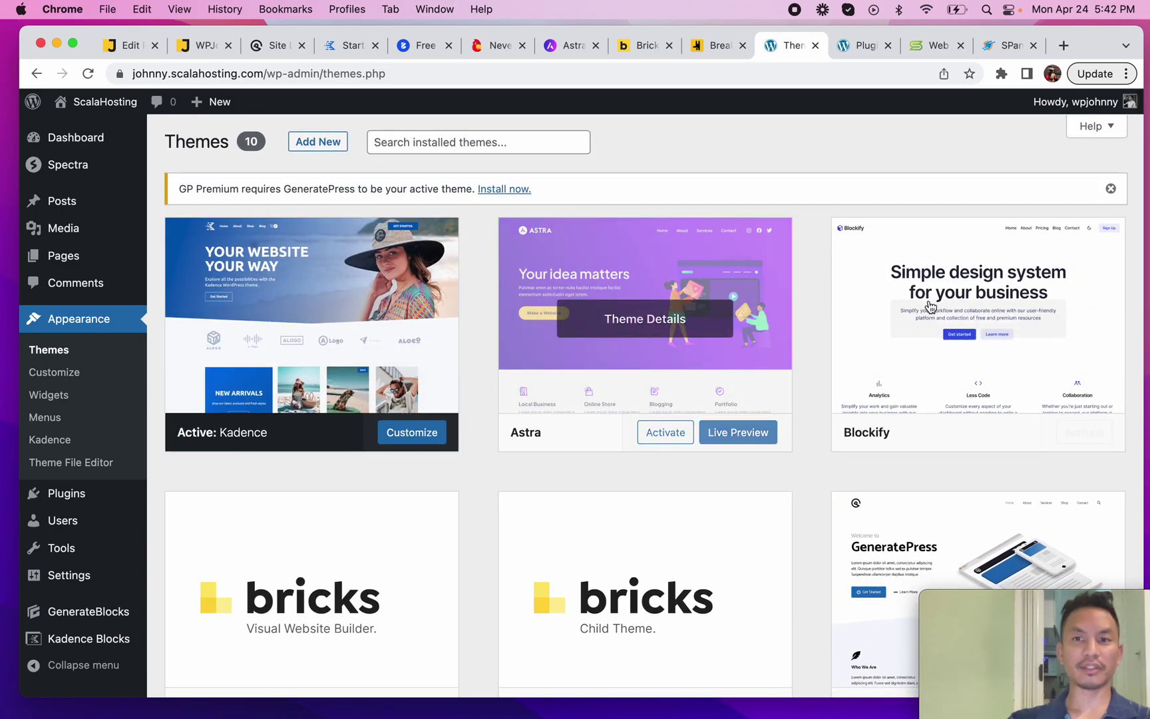
# Search new themes for 'blocksy' and install the Blocksy theme.
pyautogui.click(319, 142)
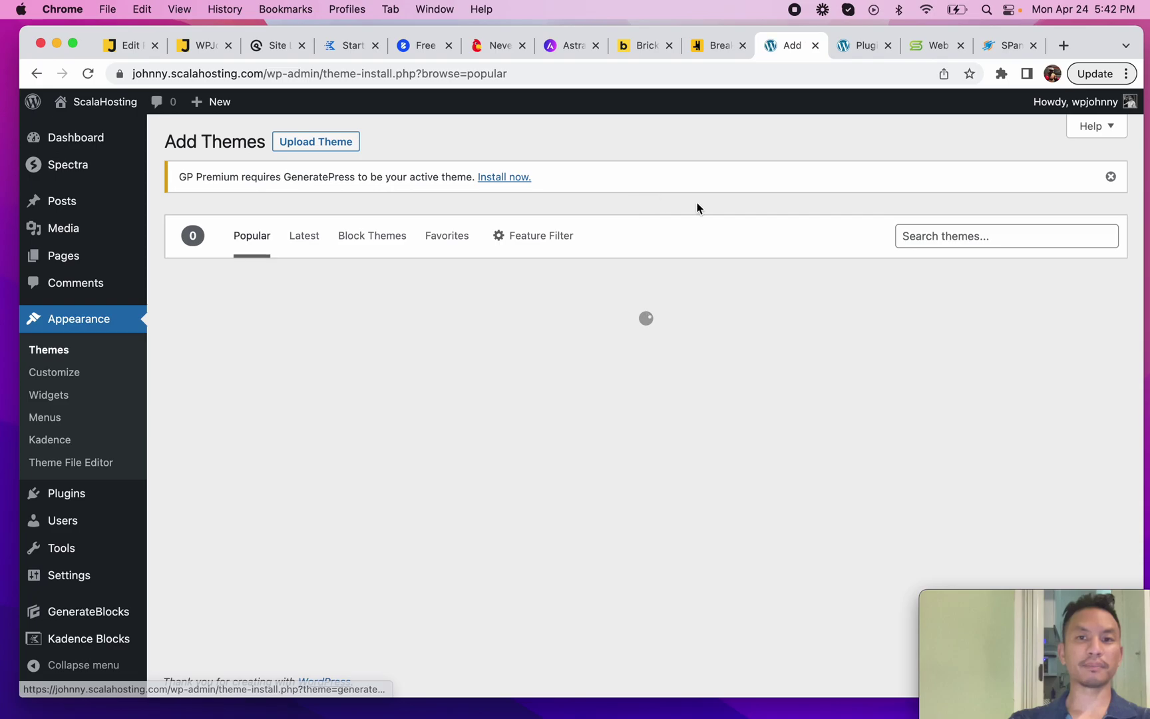
pyautogui.click(925, 243)
pyautogui.write('blocksy')
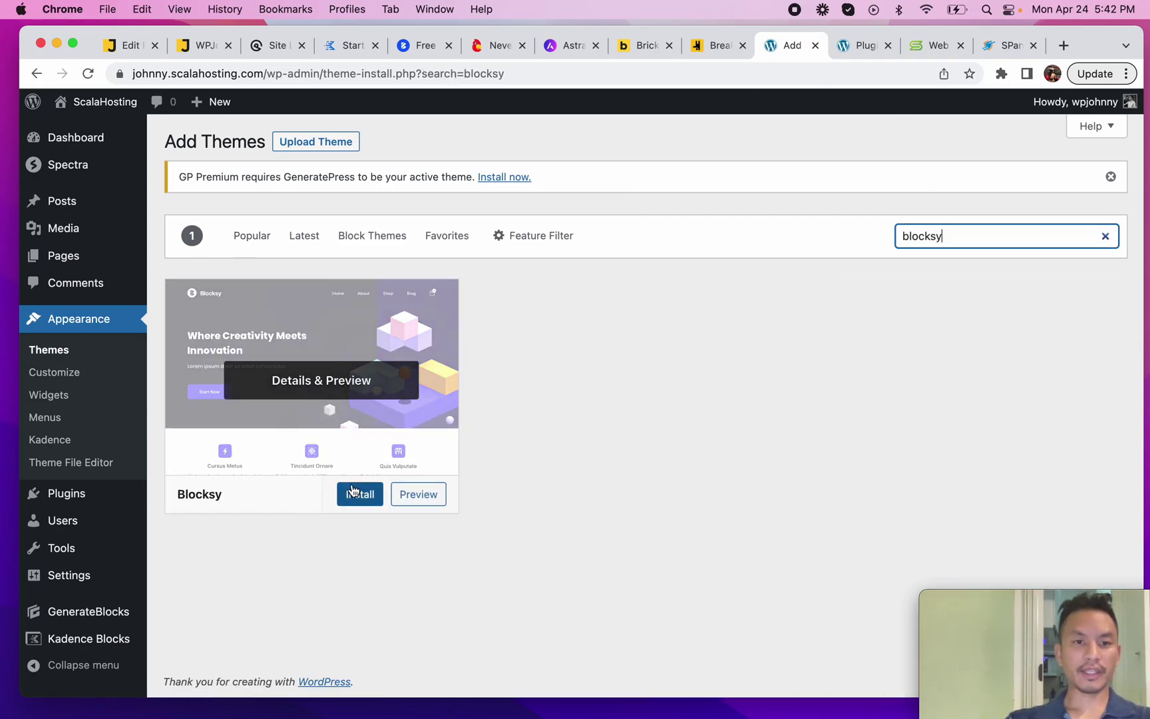
pyautogui.click(354, 497)
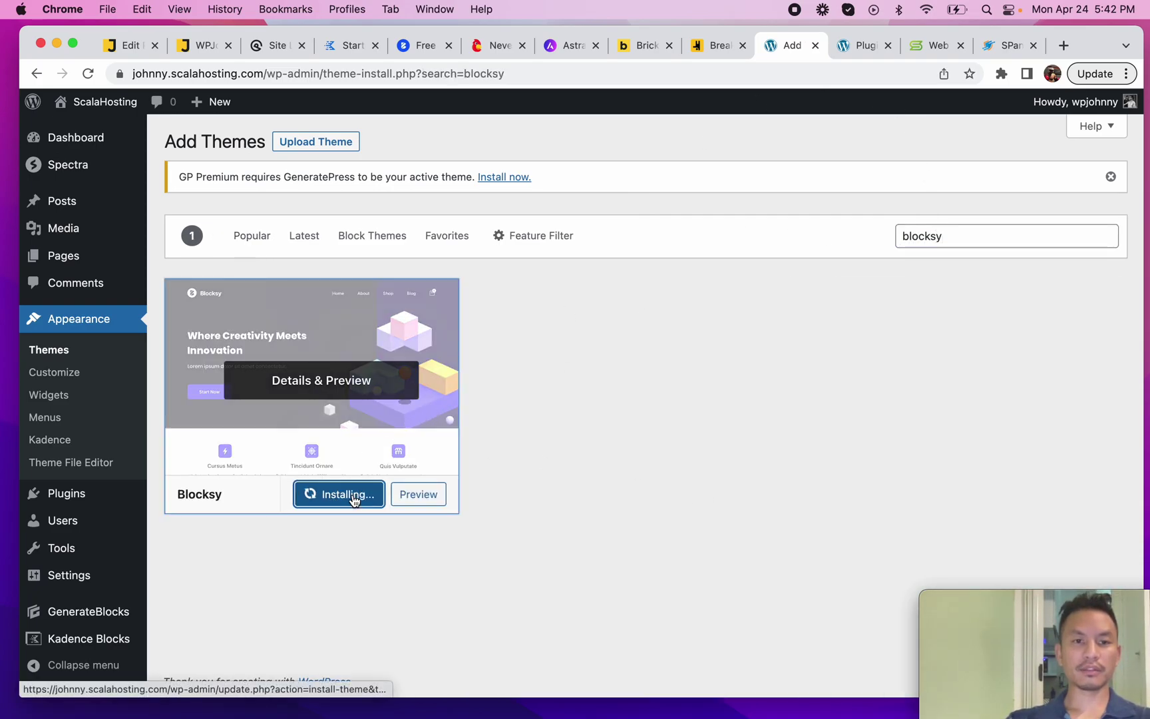
pyautogui.click(937, 45)
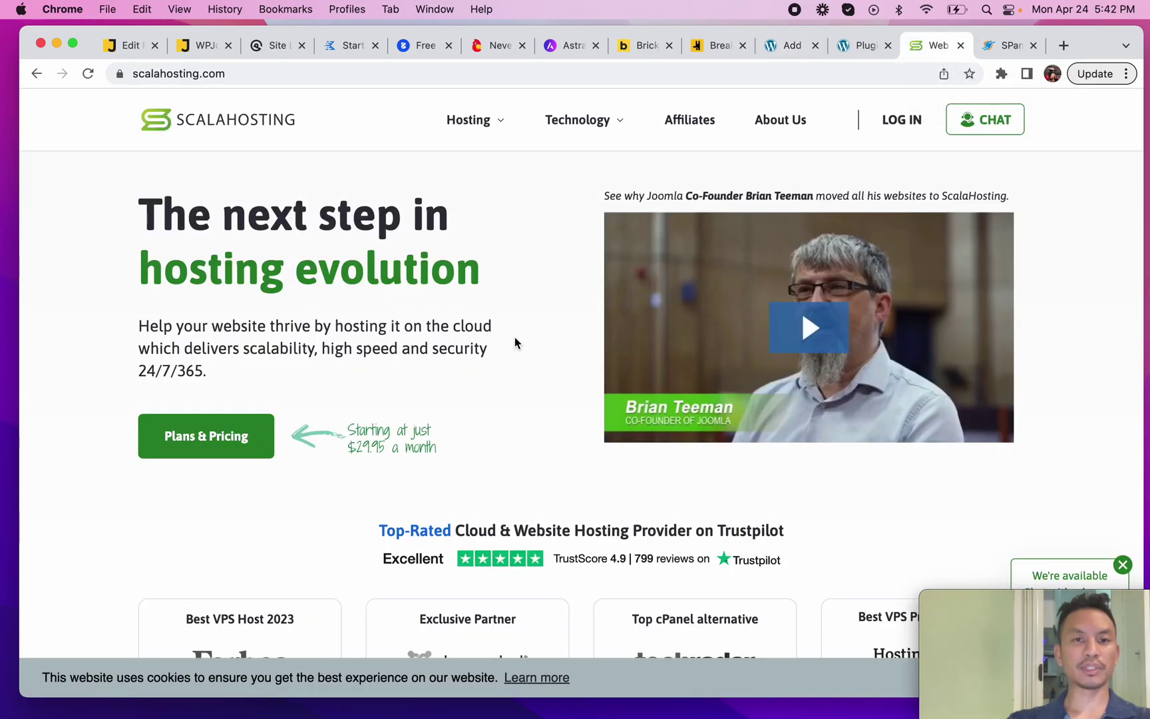
pyautogui.scroll(-2, 513, 341)
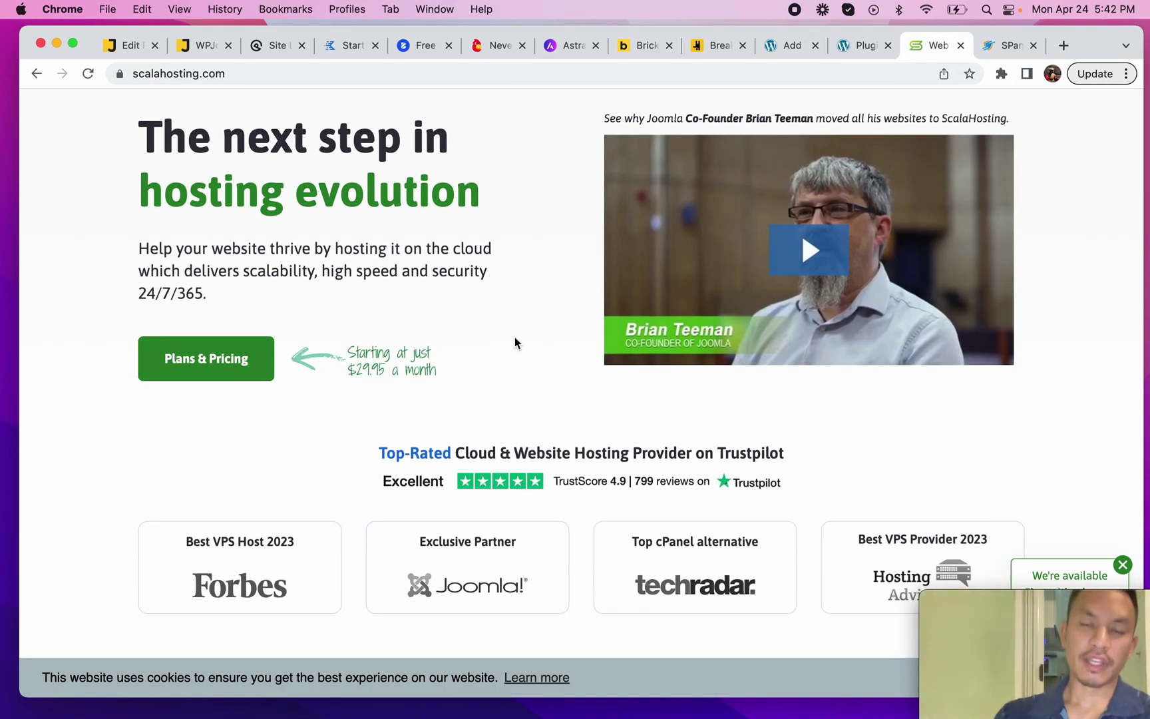
pyautogui.scroll(-10, 515, 344)
pyautogui.scroll(-1, 515, 344)
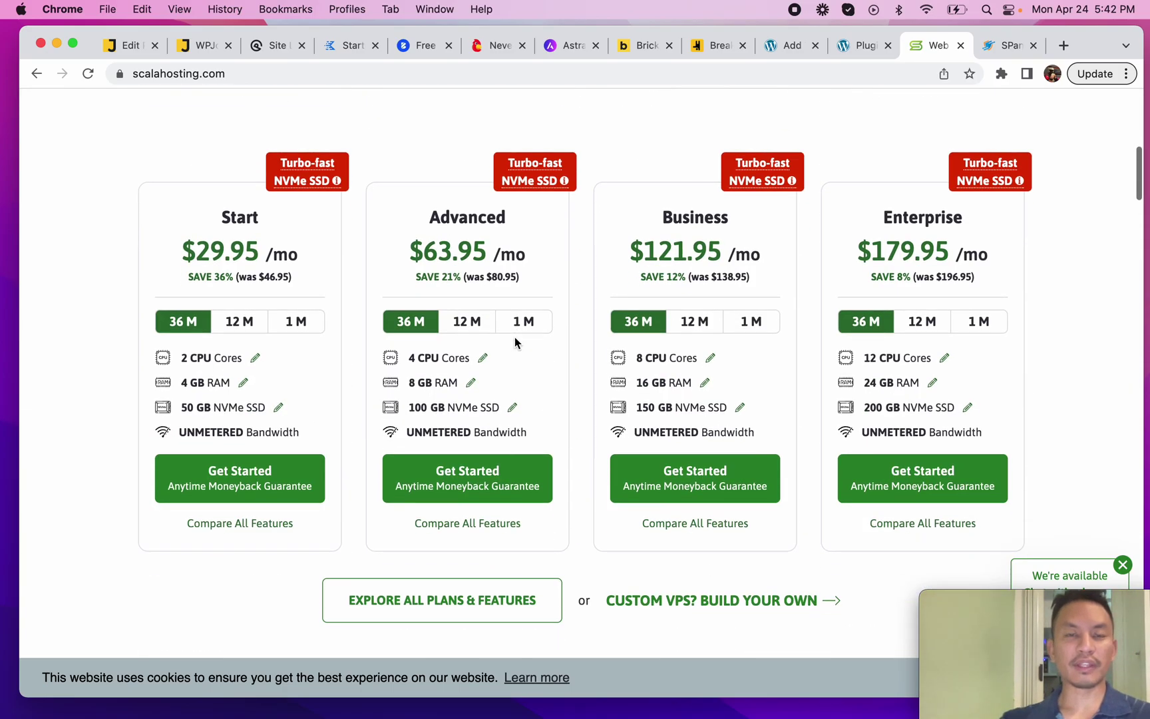
pyautogui.scroll(-10, 515, 337)
pyautogui.scroll(-6, 515, 337)
pyautogui.scroll(15, 513, 341)
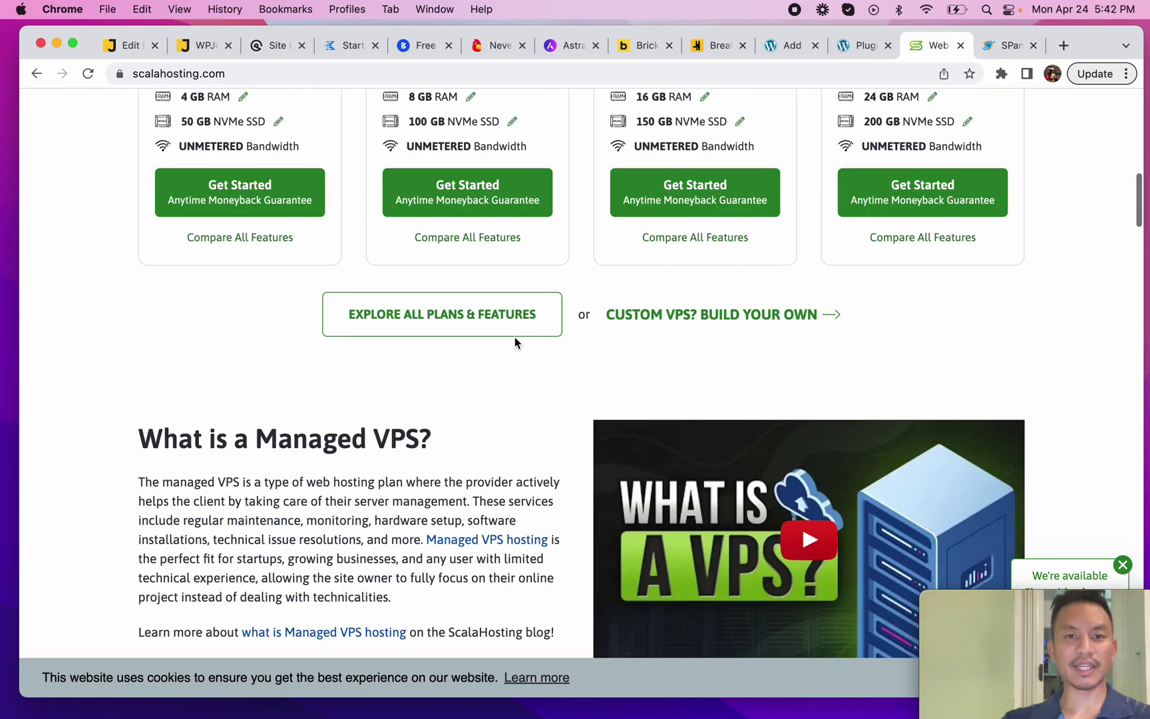
pyautogui.scroll(10, 526, 292)
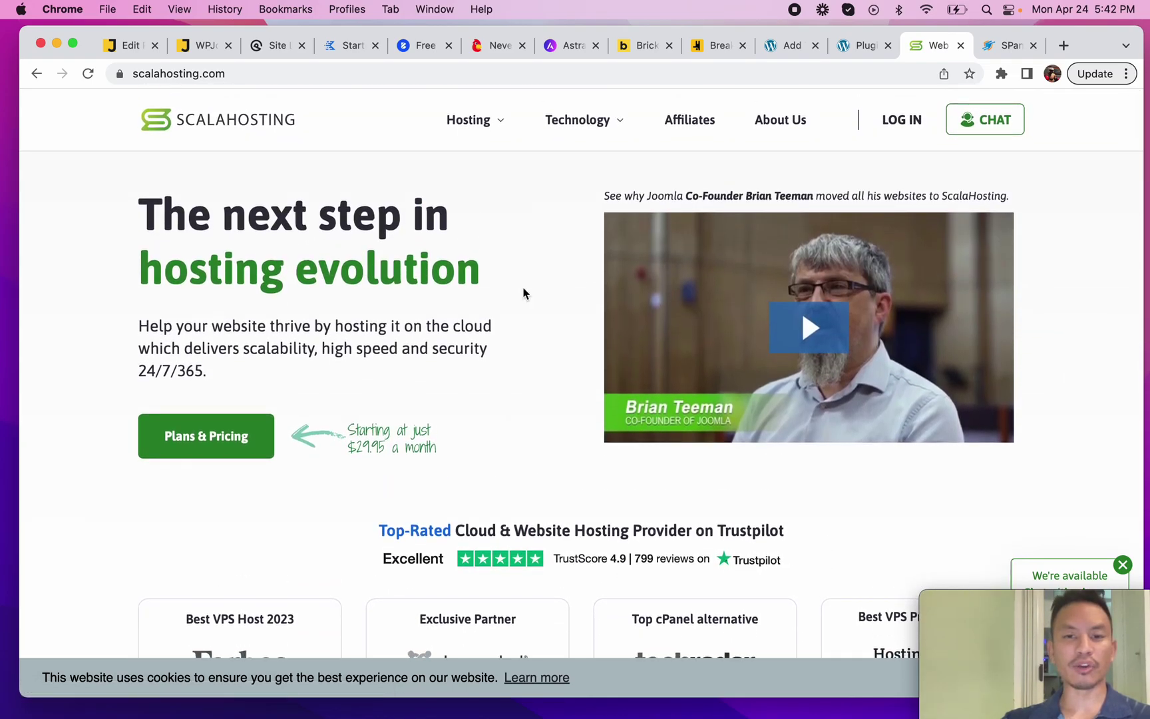
pyautogui.scroll(-5, 525, 294)
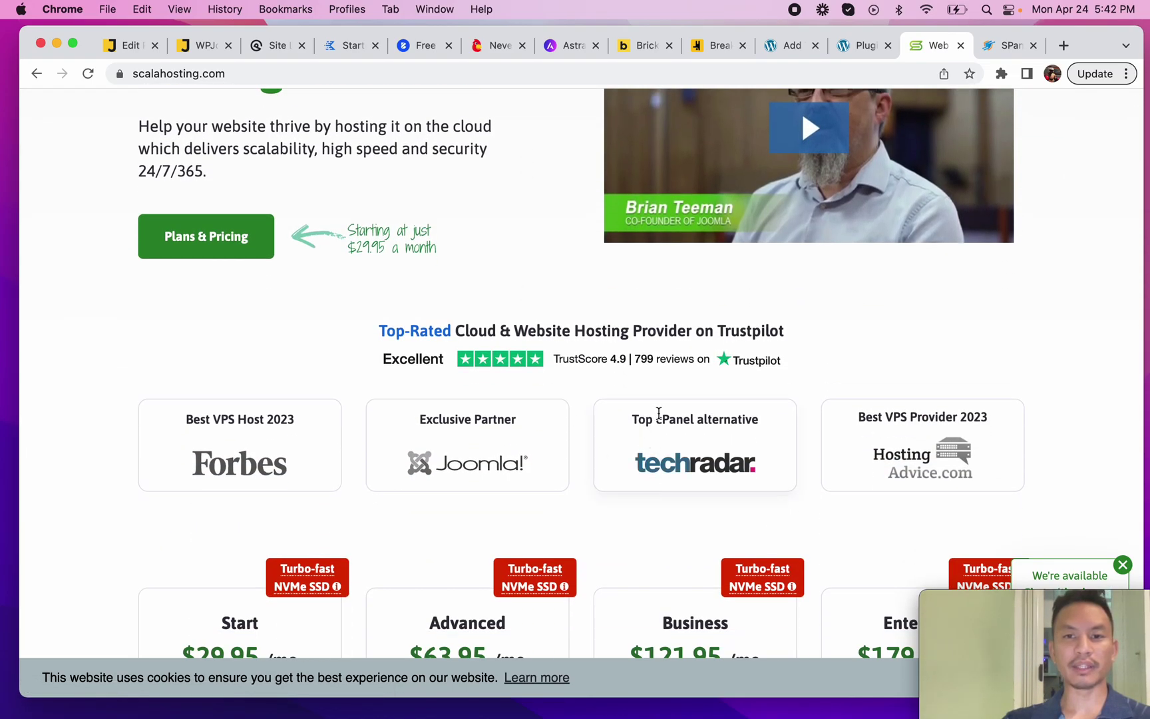
pyautogui.scroll(5, 659, 413)
pyautogui.moveTo(471, 131)
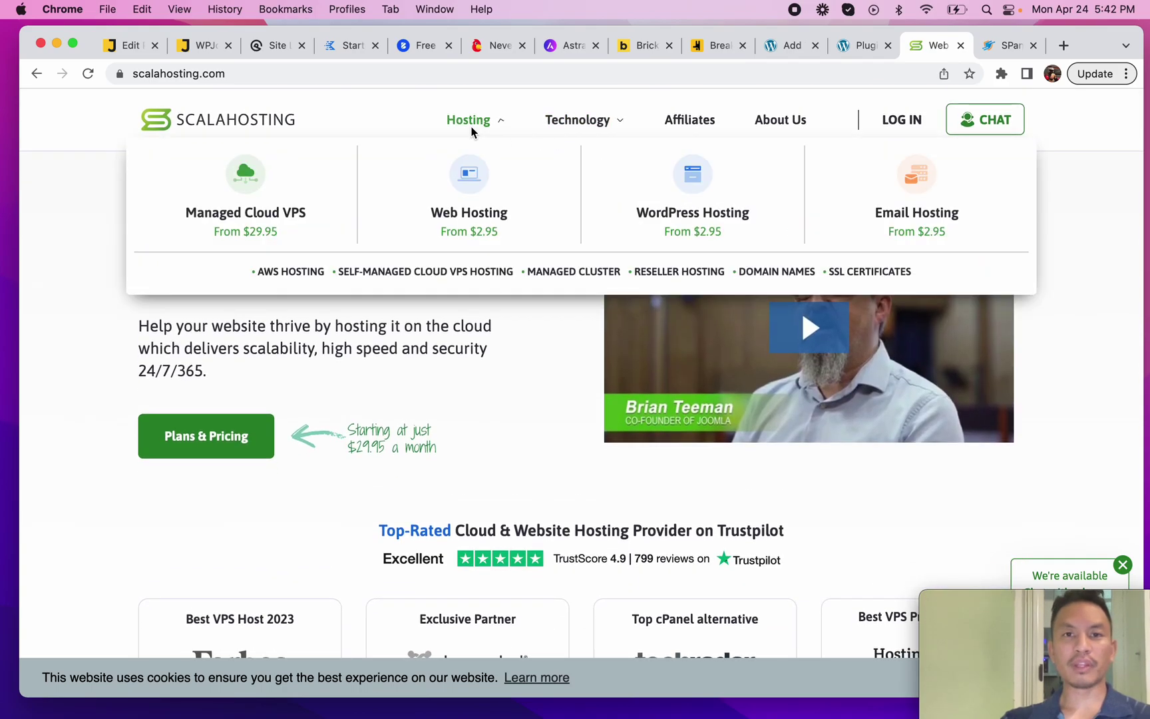
pyautogui.moveTo(576, 120)
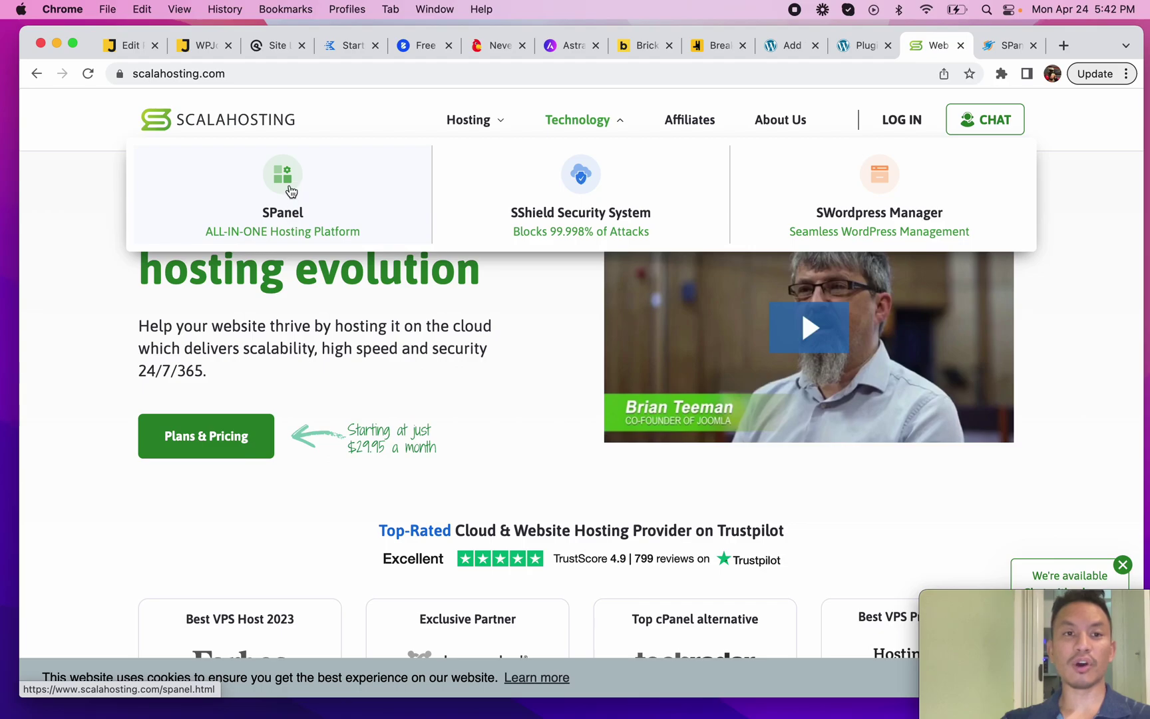
pyautogui.click(1001, 54)
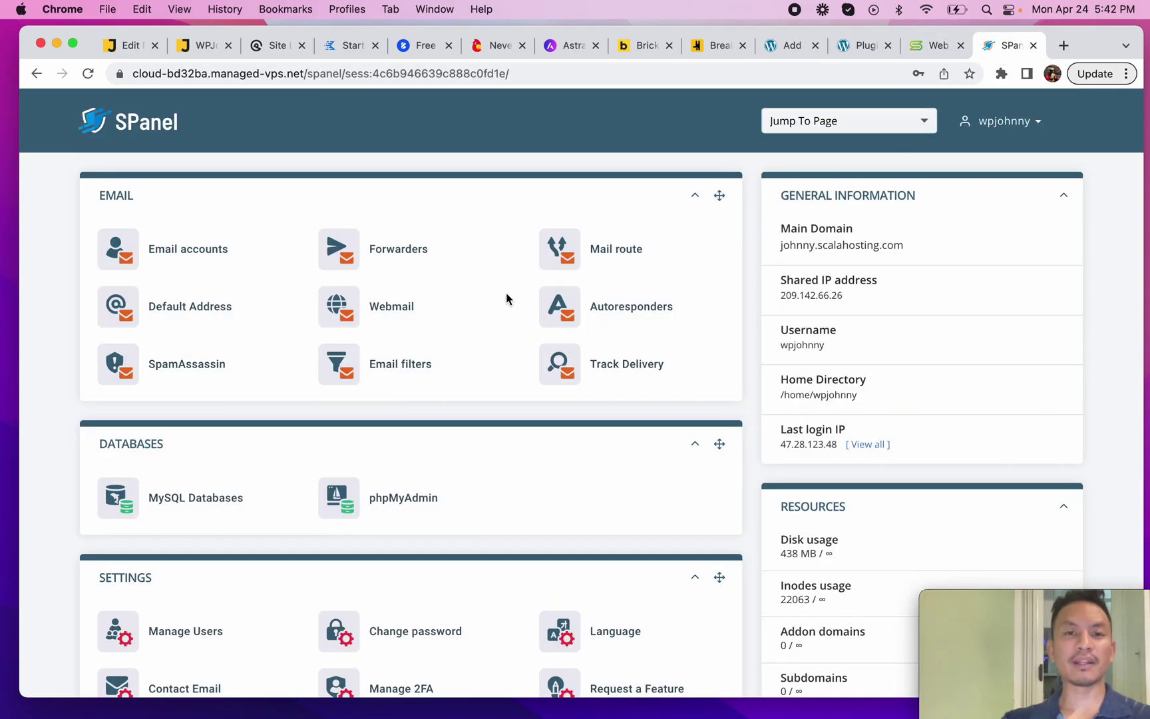
pyautogui.scroll(-12, 458, 496)
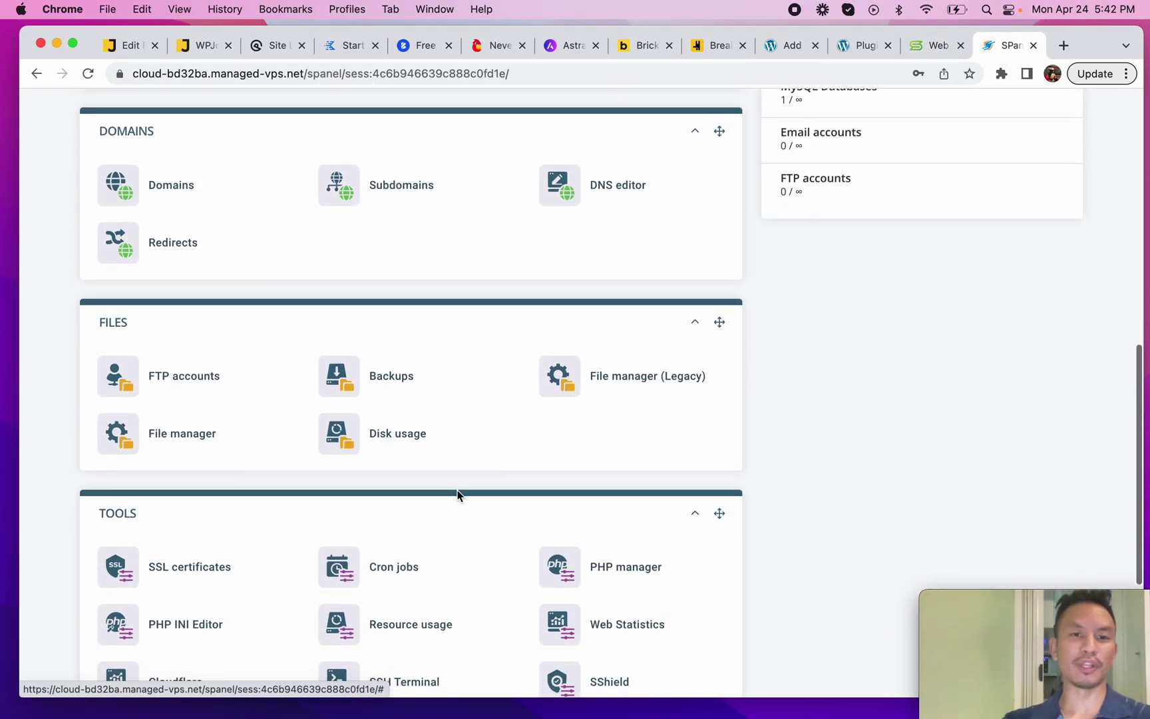
pyautogui.scroll(12, 457, 495)
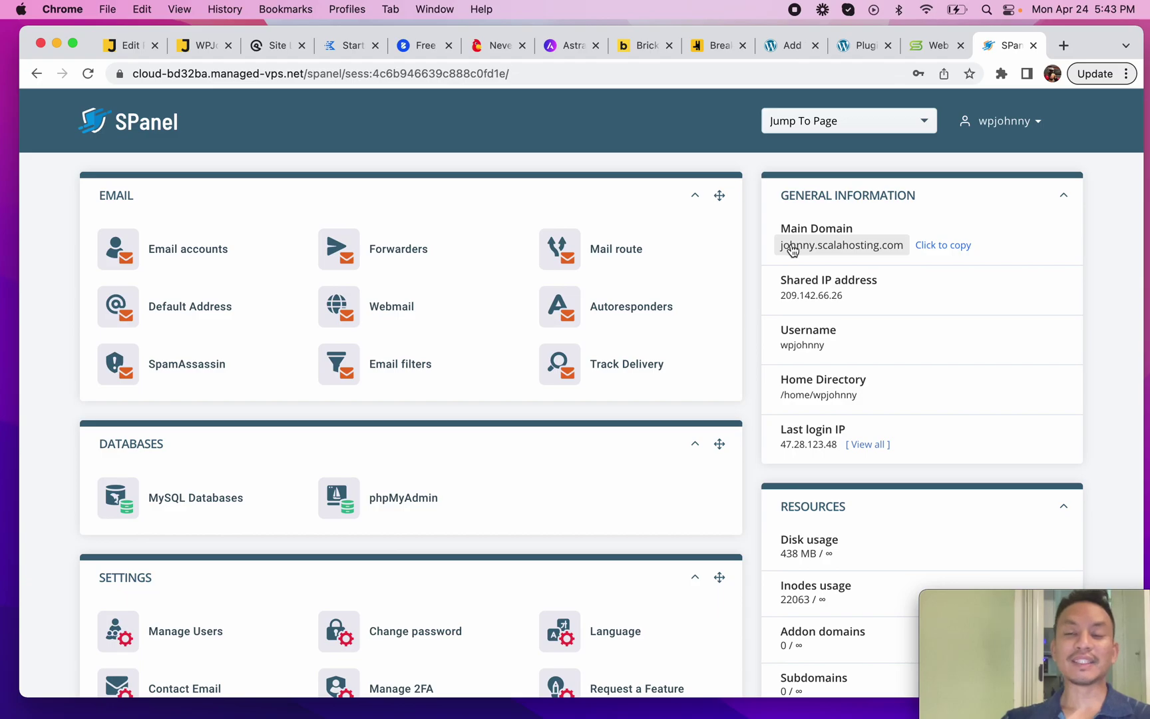
pyautogui.click(922, 52)
pyautogui.scroll(-7, 517, 437)
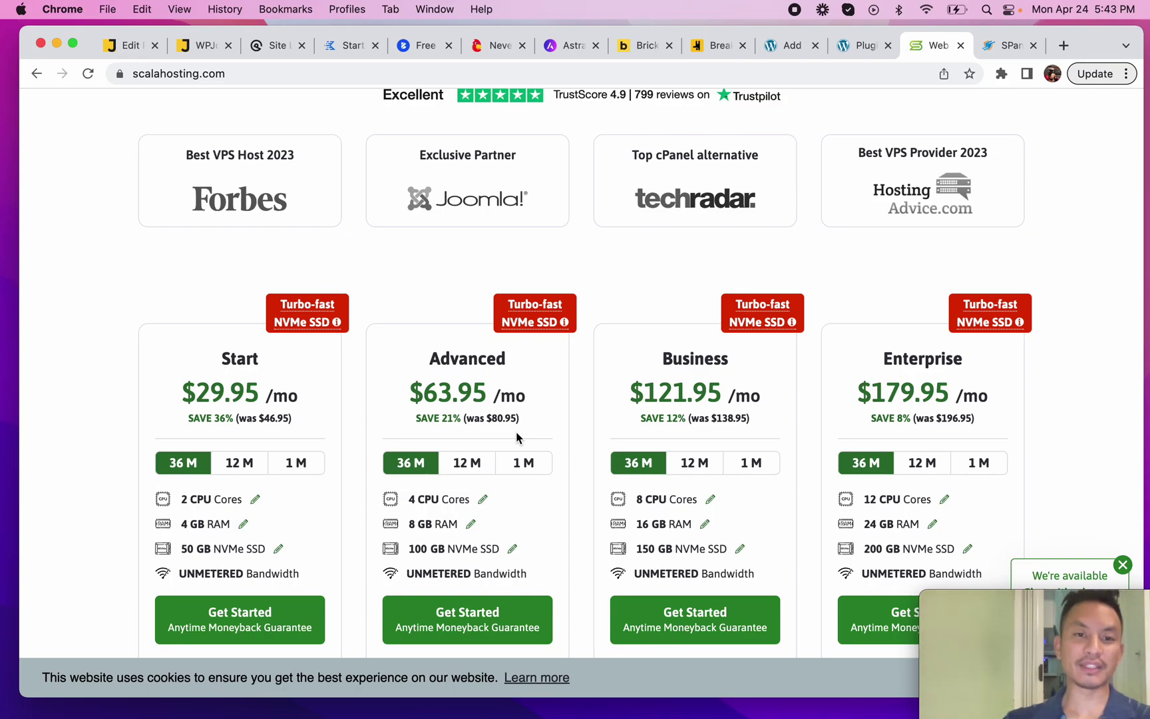
pyautogui.scroll(-5, 516, 436)
pyautogui.scroll(5, 593, 402)
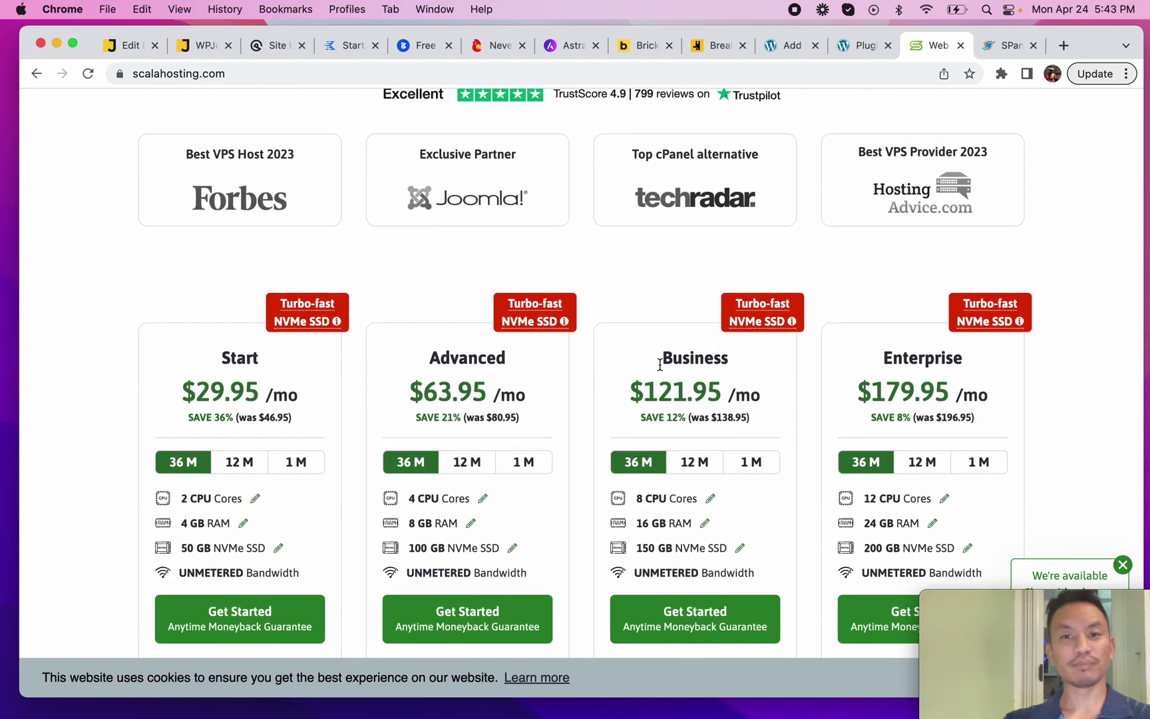
pyautogui.scroll(10, 580, 385)
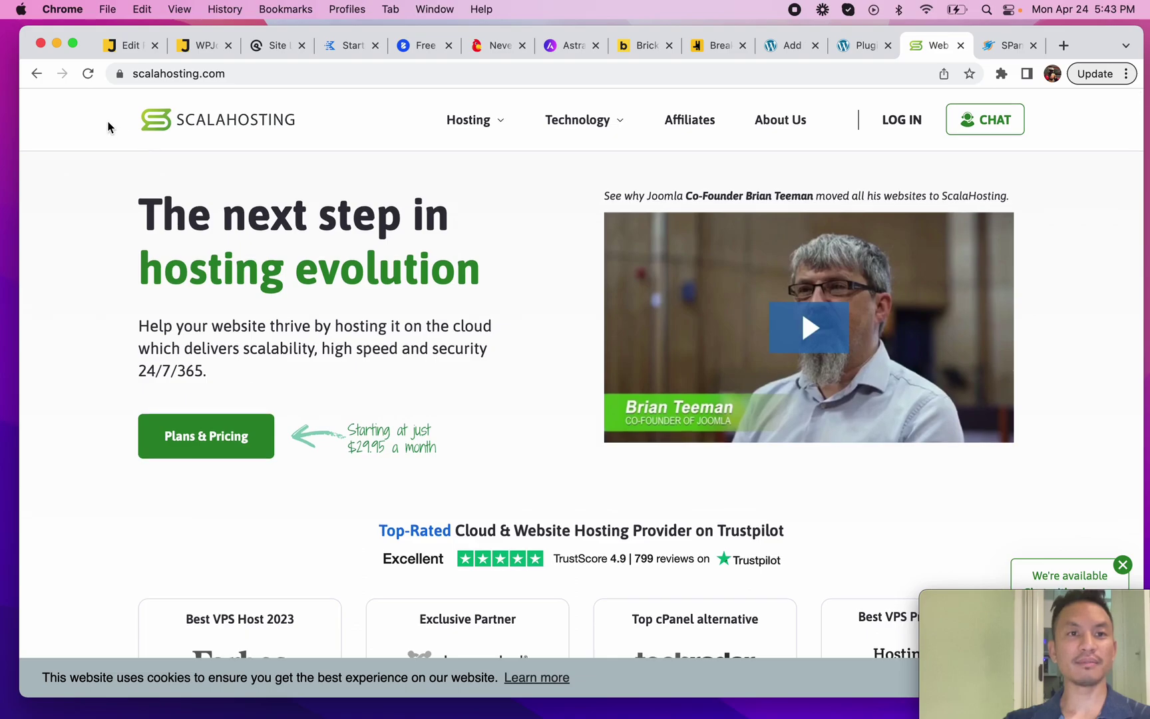
pyautogui.scroll(-5, 553, 253)
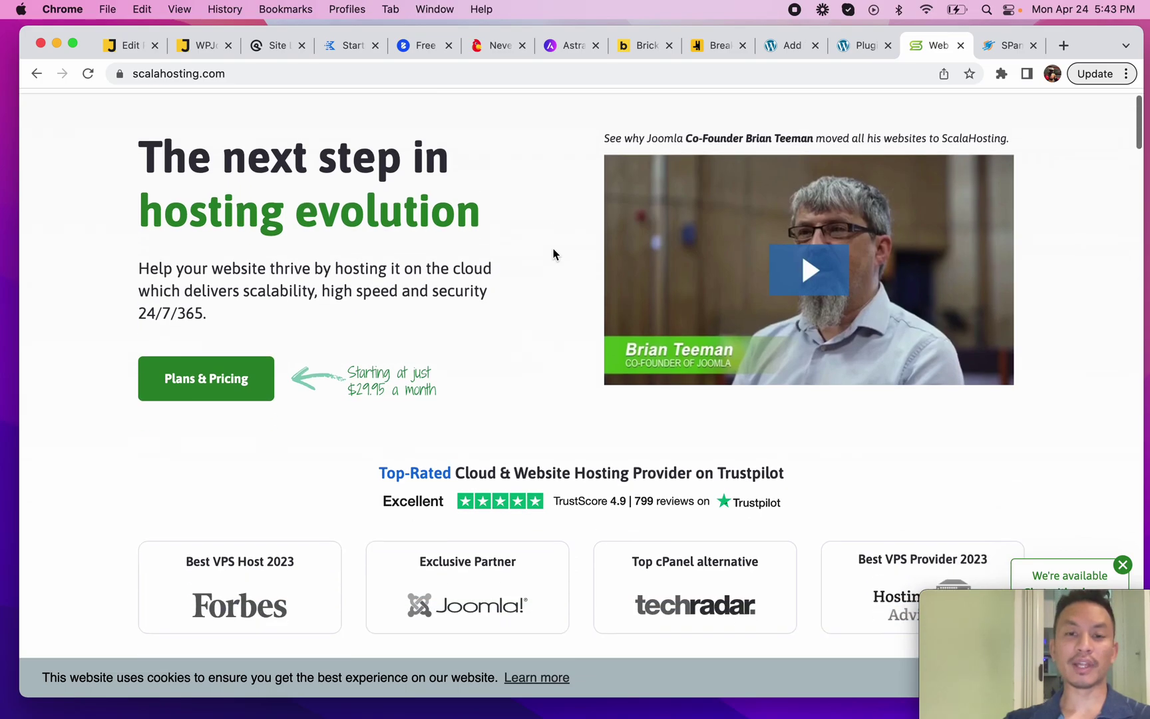
pyautogui.scroll(-3, 581, 314)
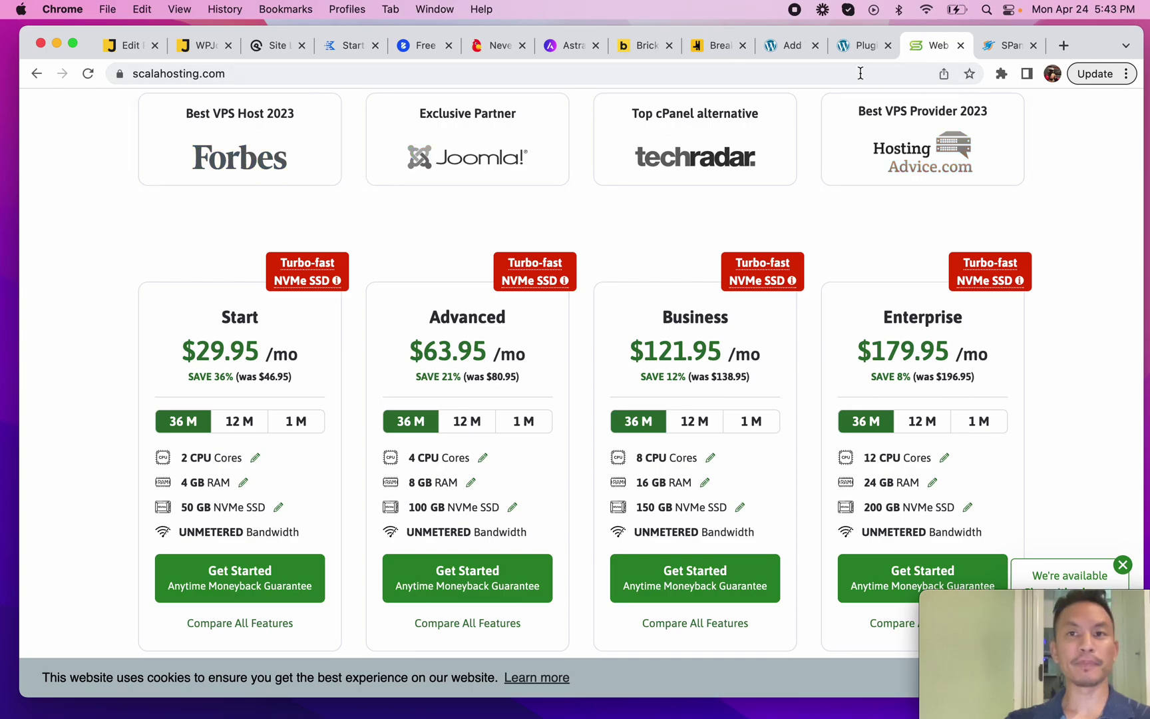
pyautogui.click(792, 45)
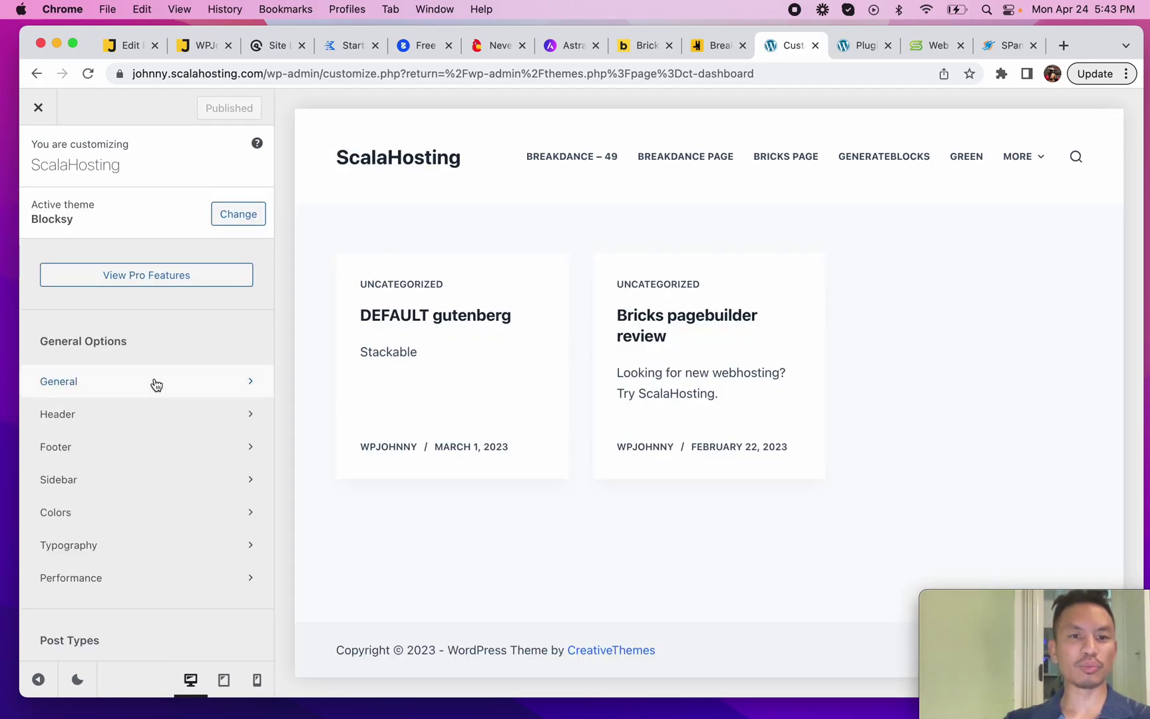
# Browse Blocksy's General and Menus panels in the Customizer, returning to the main list.
pyautogui.click(155, 394)
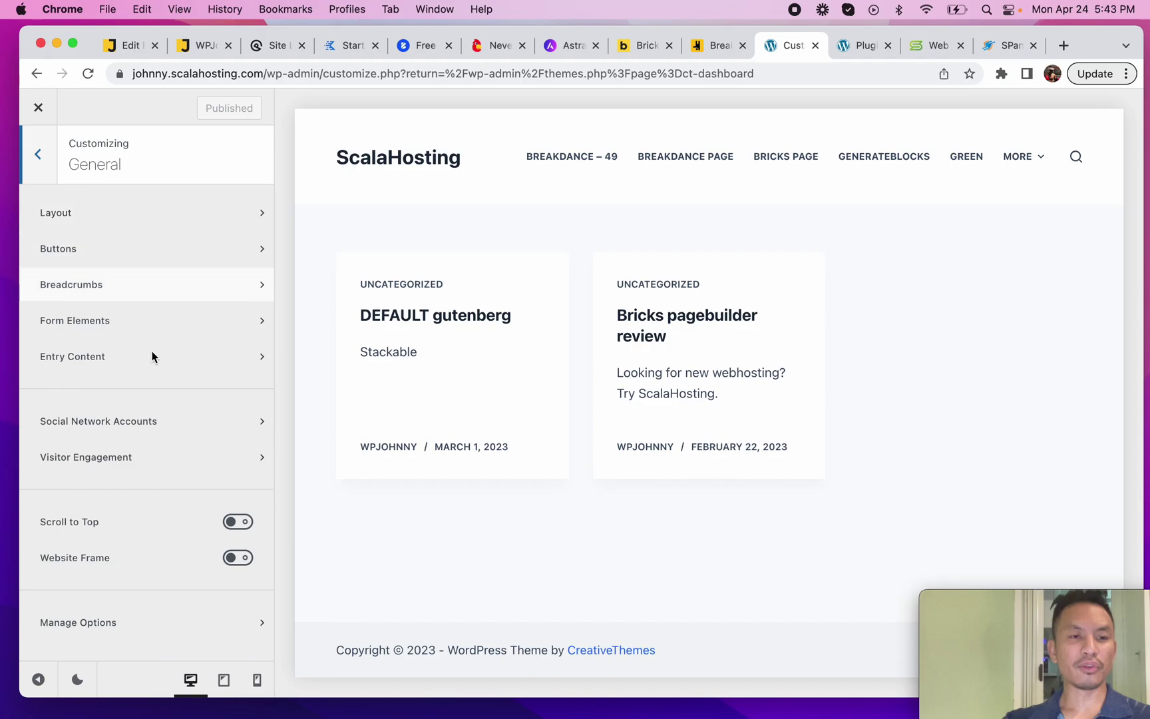
pyautogui.scroll(-1, 172, 489)
pyautogui.click(37, 175)
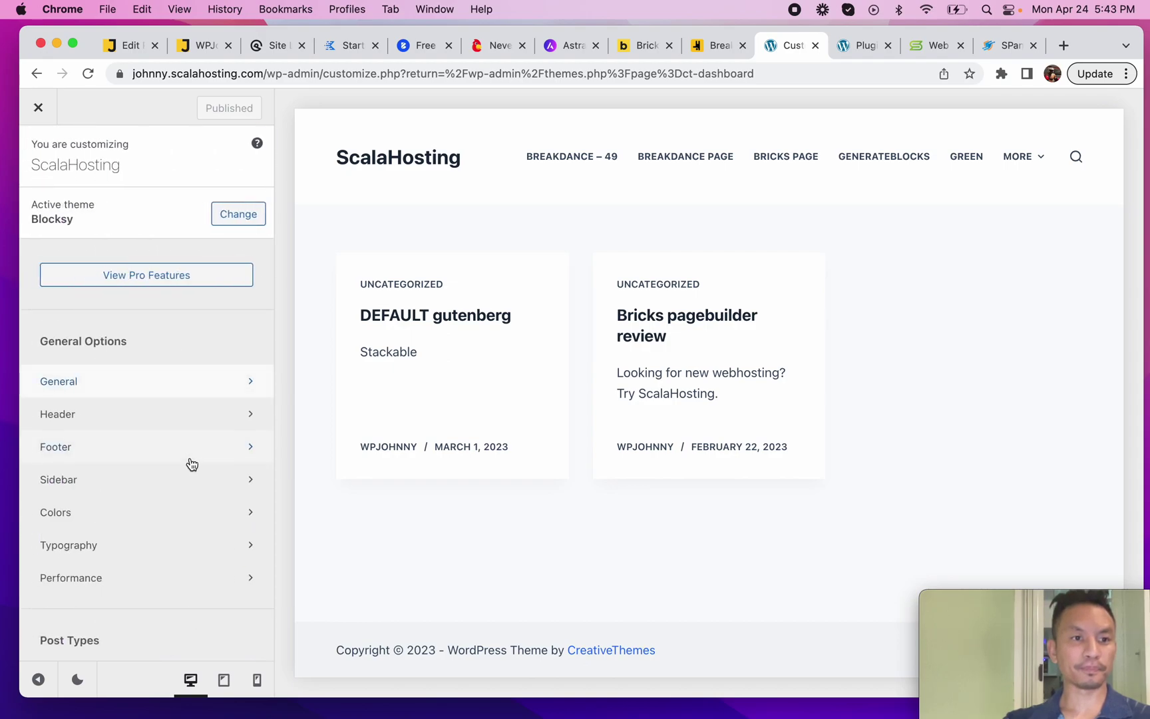
pyautogui.scroll(-10, 146, 484)
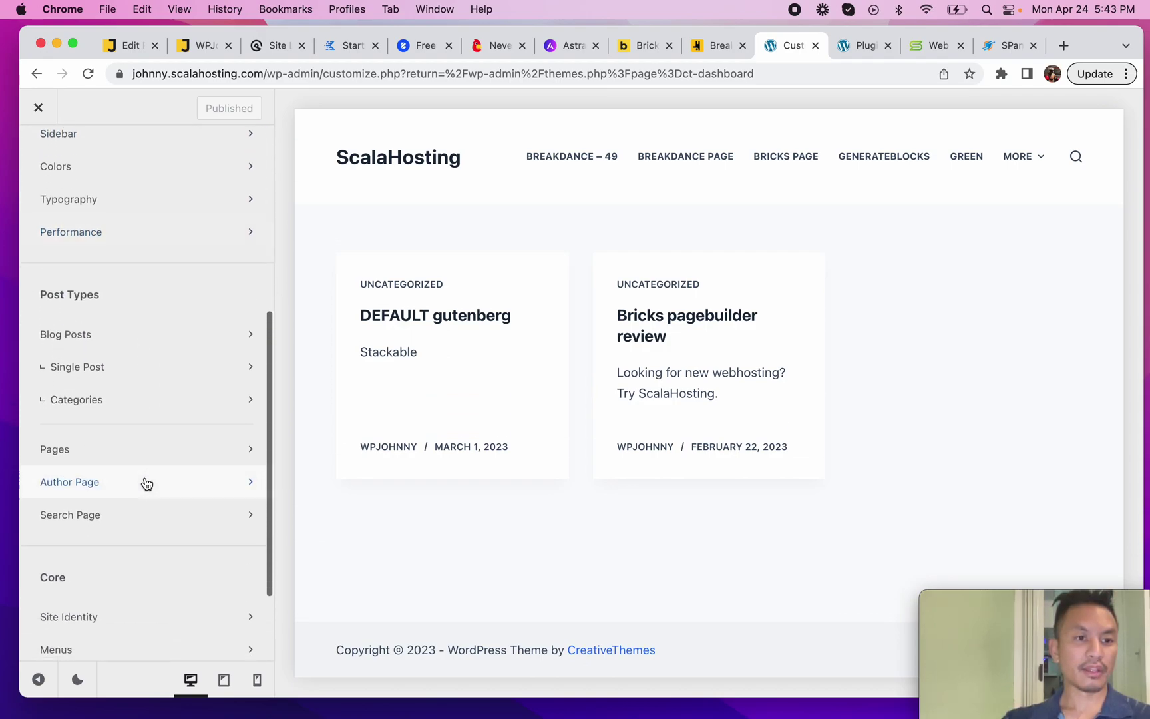
pyautogui.click(118, 529)
pyautogui.click(39, 159)
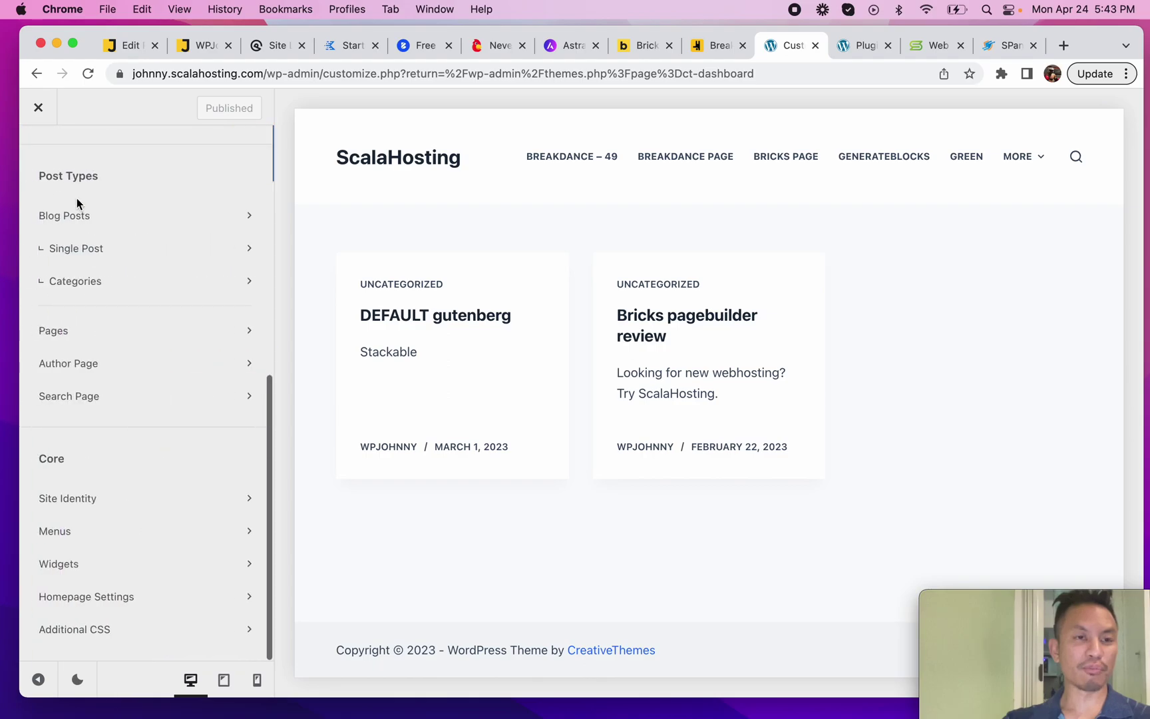
# Inspect Blocksy's Header builder and General panels again, ending on the main settings list.
pyautogui.scroll(5, 161, 283)
pyautogui.scroll(5, 160, 283)
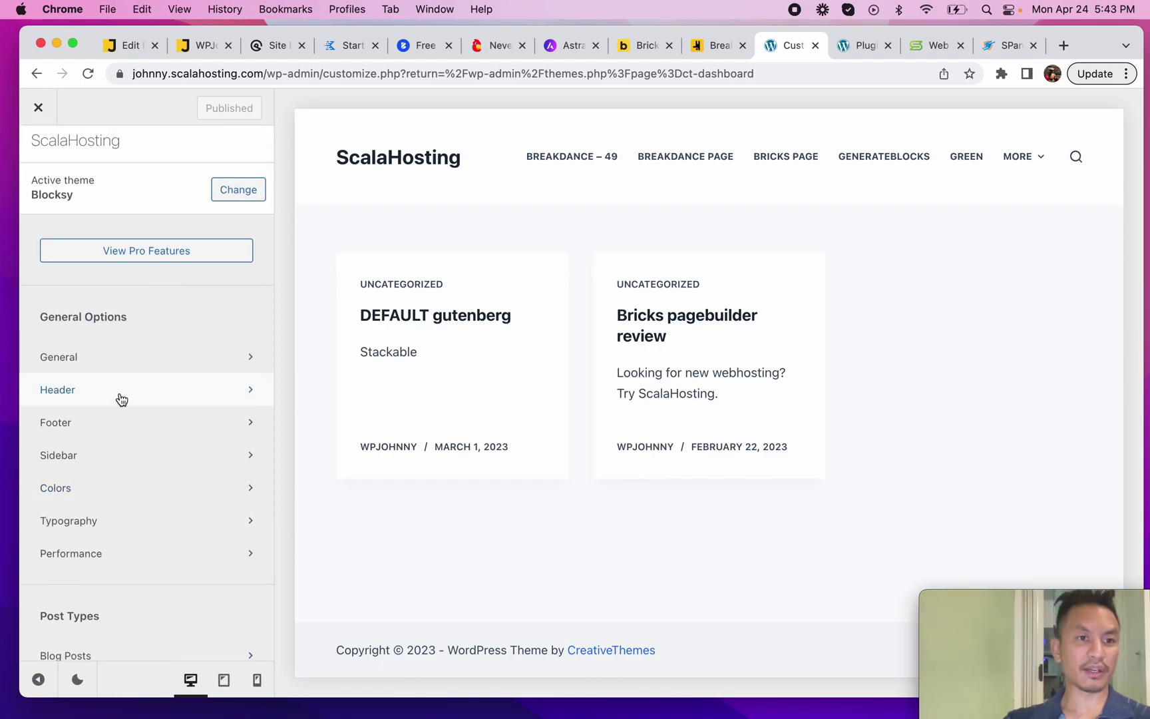
pyautogui.click(121, 399)
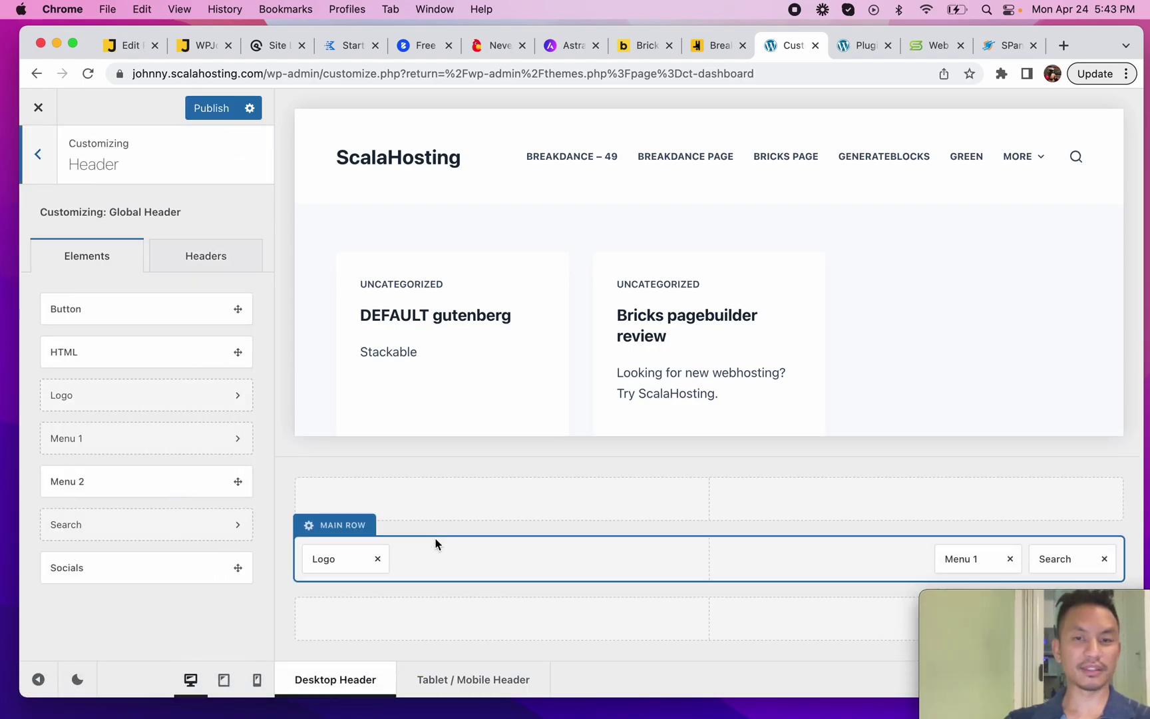
pyautogui.click(38, 163)
pyautogui.scroll(-3, 179, 558)
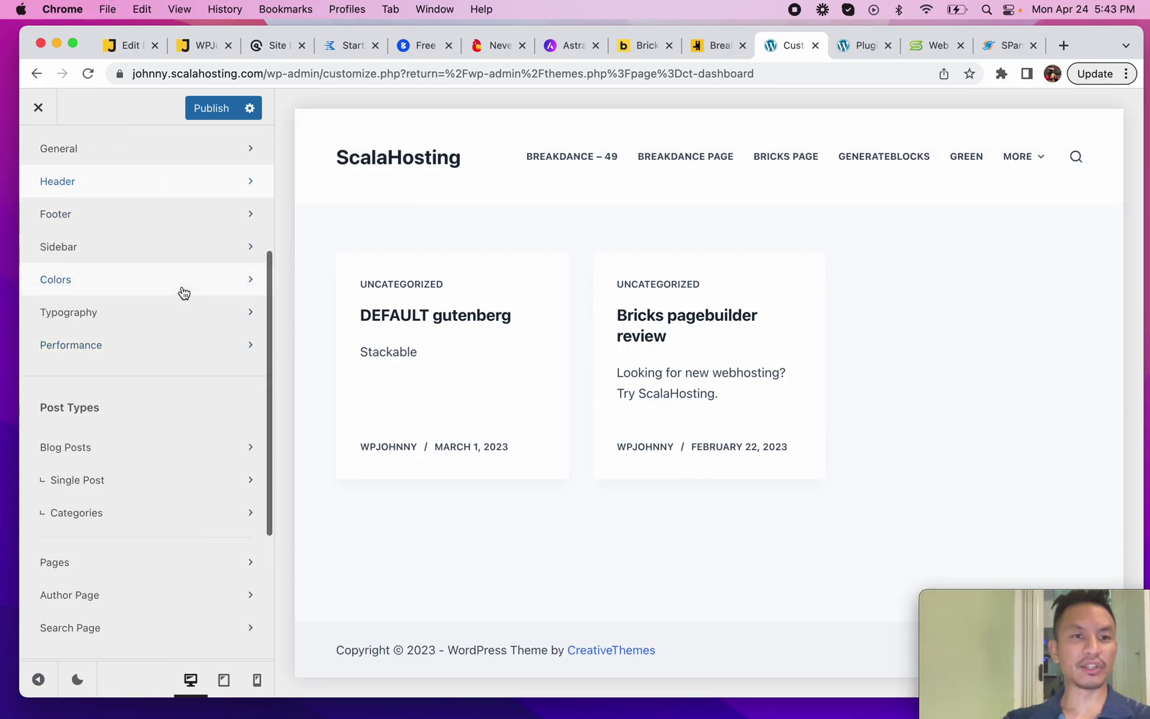
pyautogui.scroll(2, 178, 282)
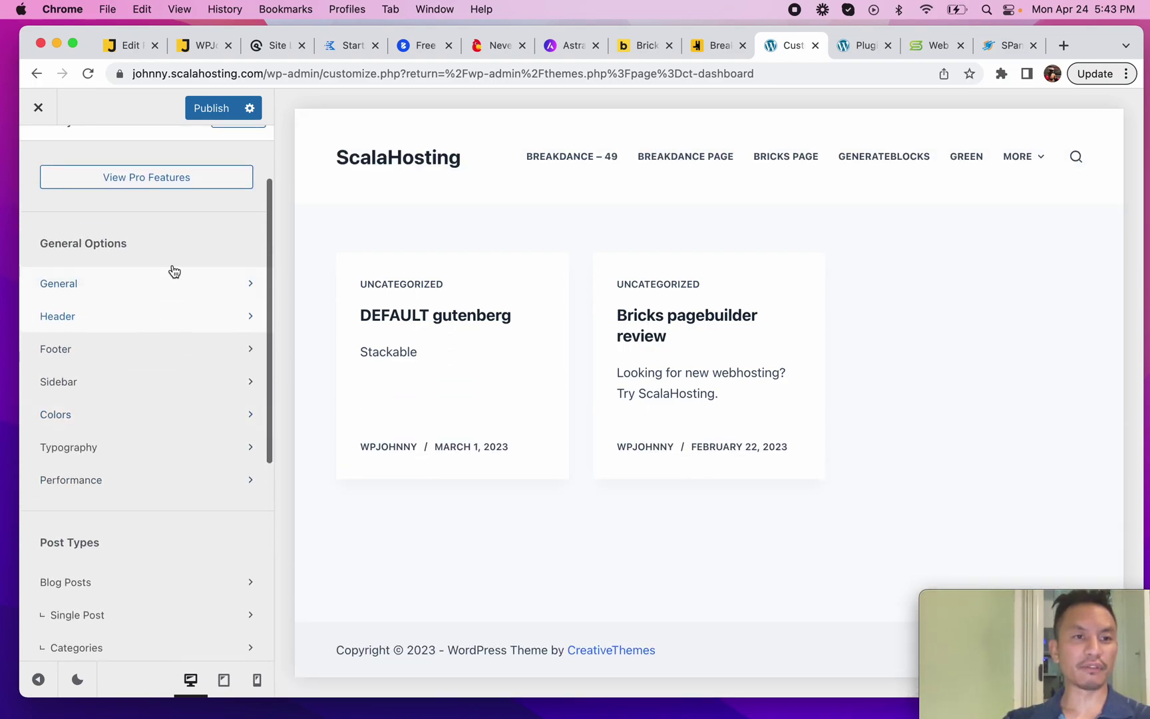
pyautogui.click(218, 282)
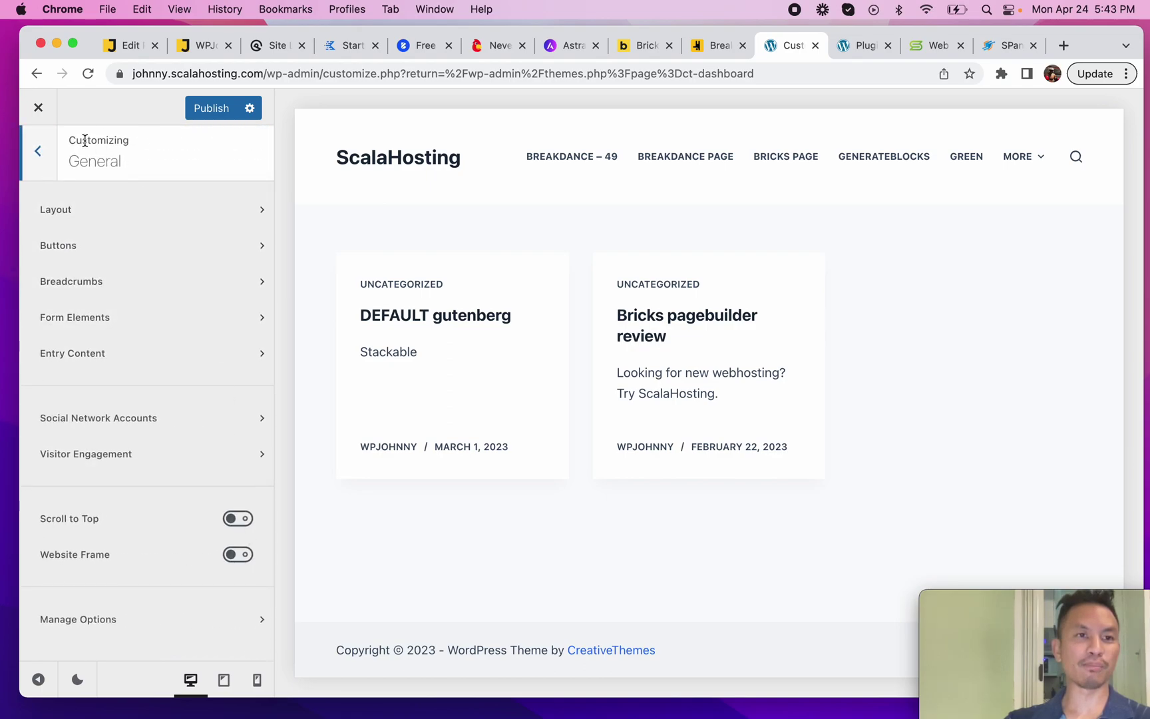
pyautogui.click(43, 153)
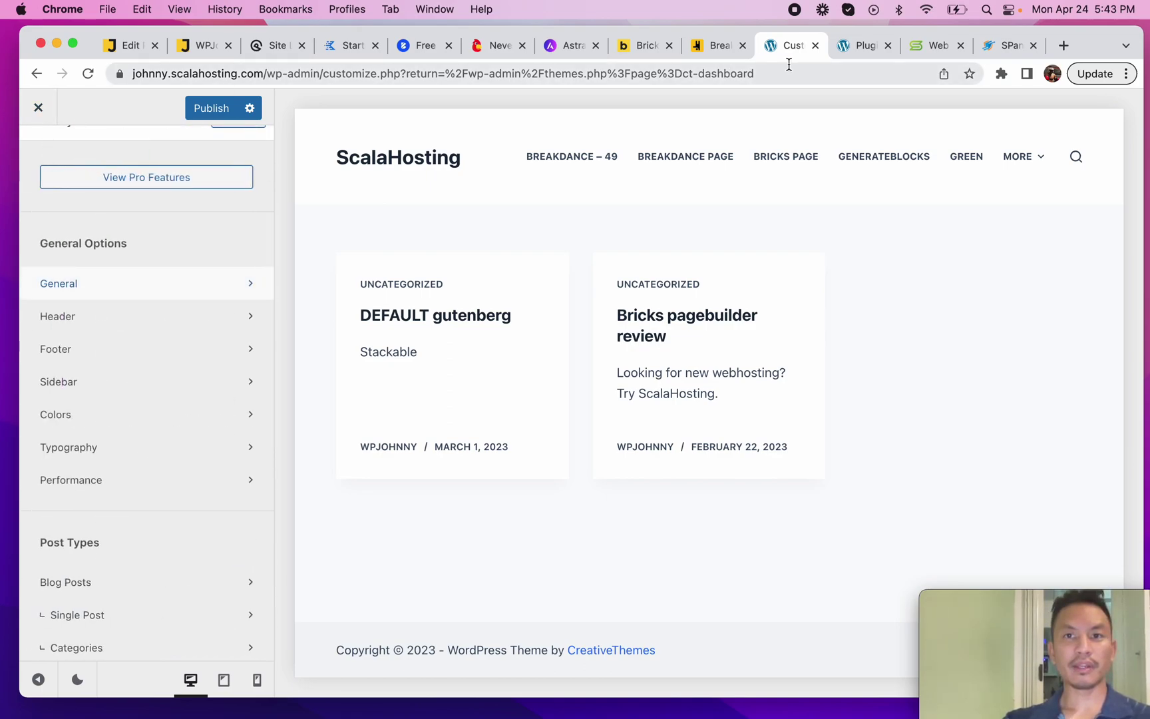
# Scroll Blocksy's Starter Sites gallery down to the 'More Starter Sites to come soon' notice and back.
pyautogui.click(442, 51)
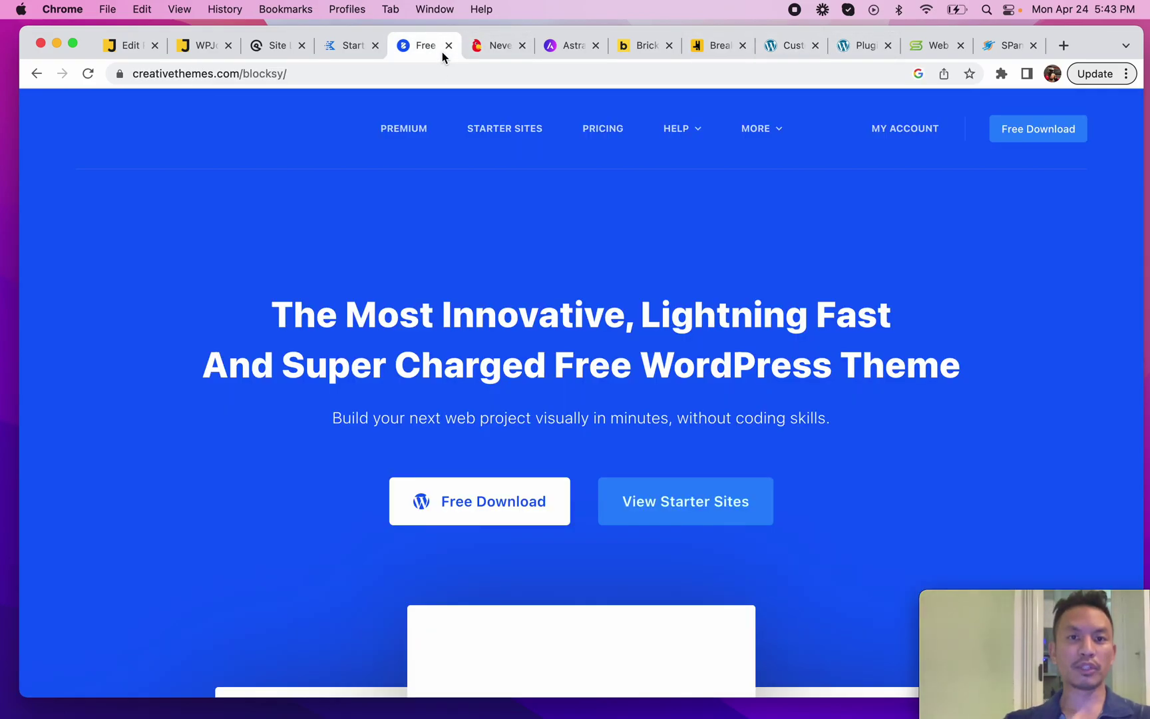
pyautogui.click(526, 128)
pyautogui.scroll(-7, 532, 389)
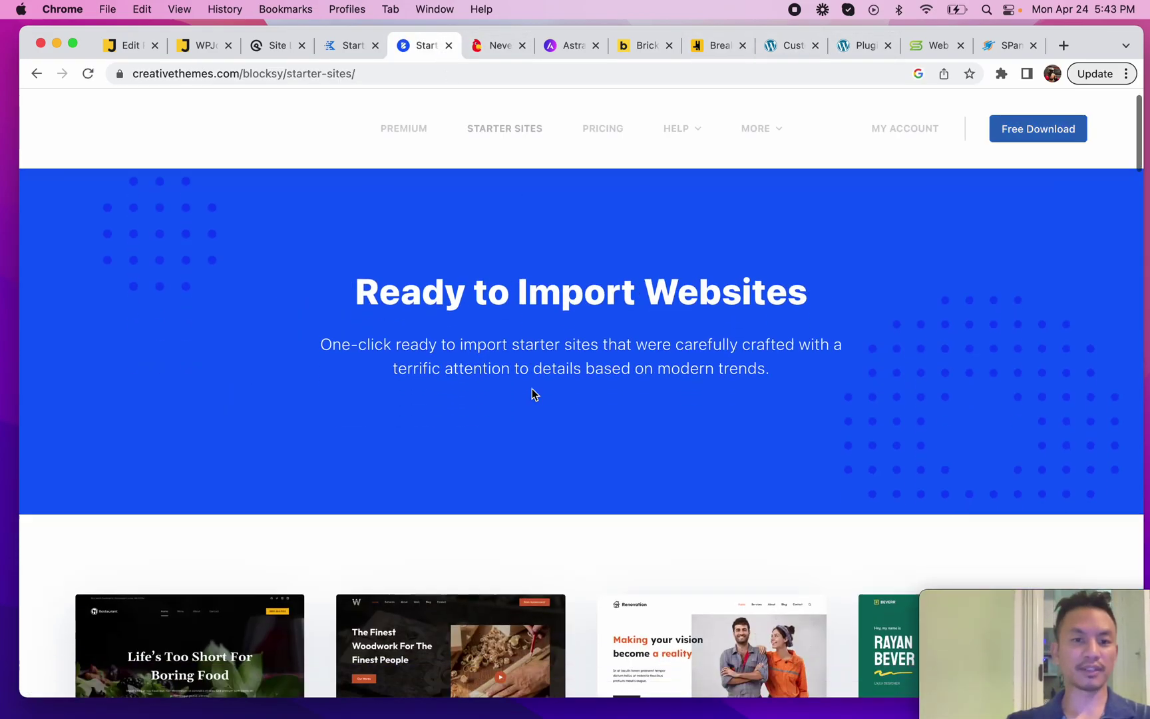
pyautogui.scroll(-9, 694, 473)
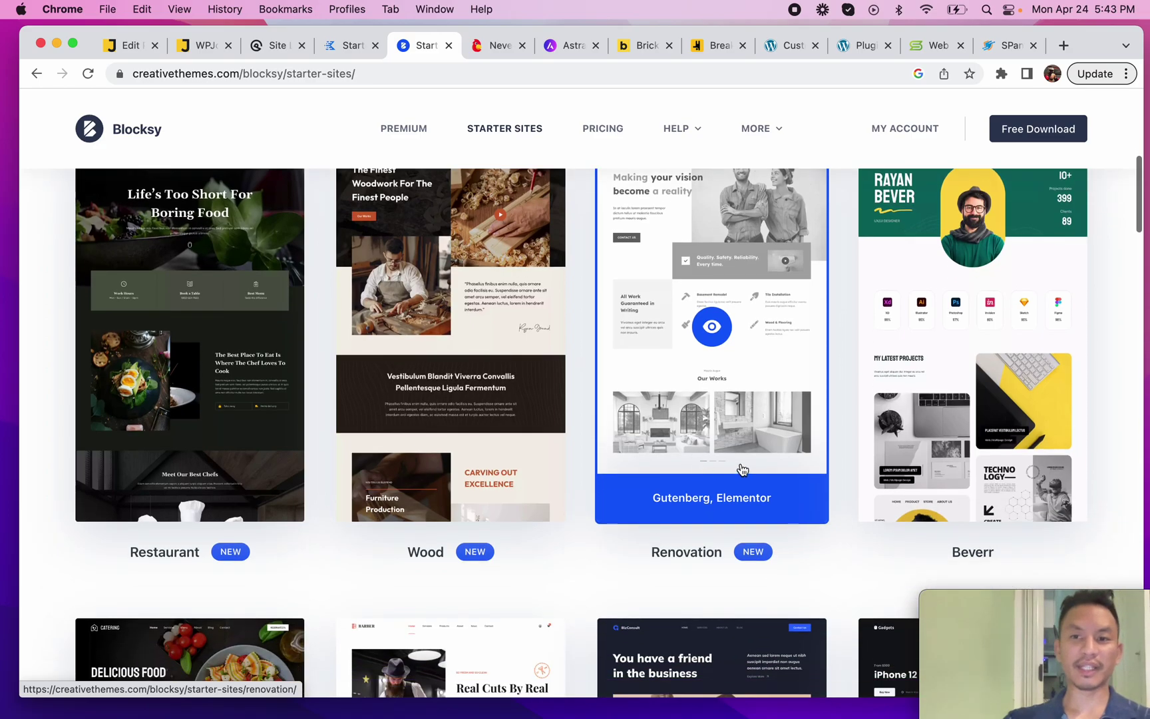
pyautogui.scroll(-15, 666, 511)
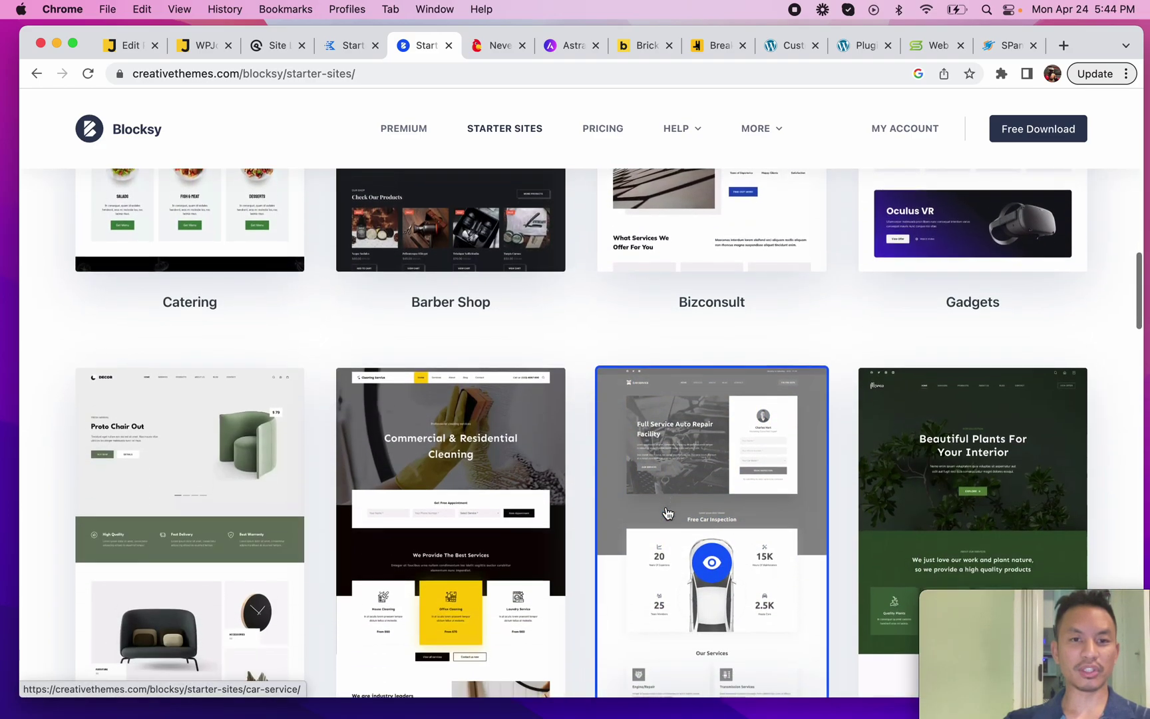
pyautogui.scroll(-15, 667, 512)
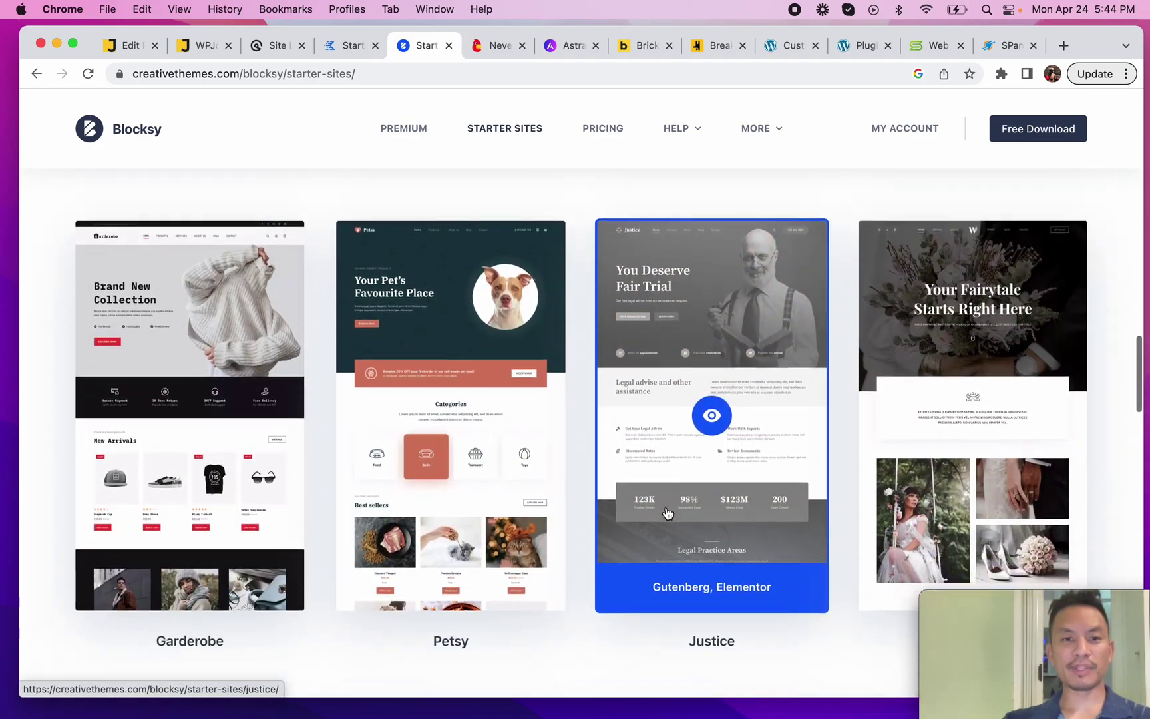
pyautogui.scroll(-15, 666, 512)
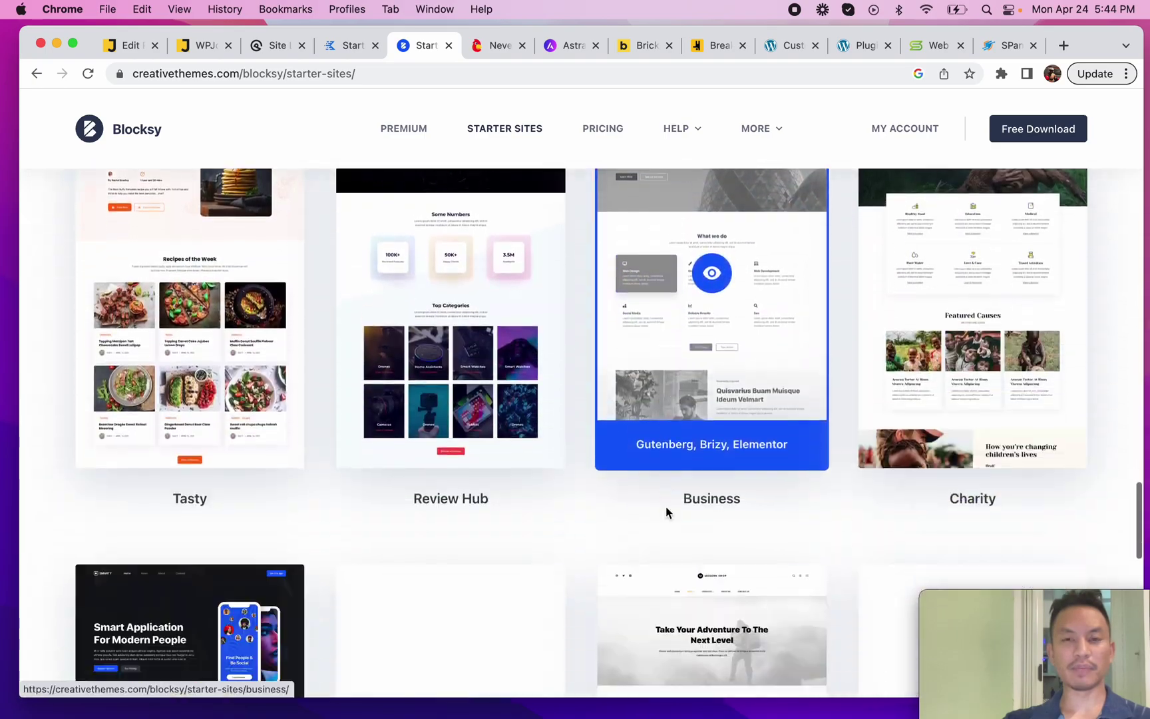
pyautogui.scroll(-5, 667, 511)
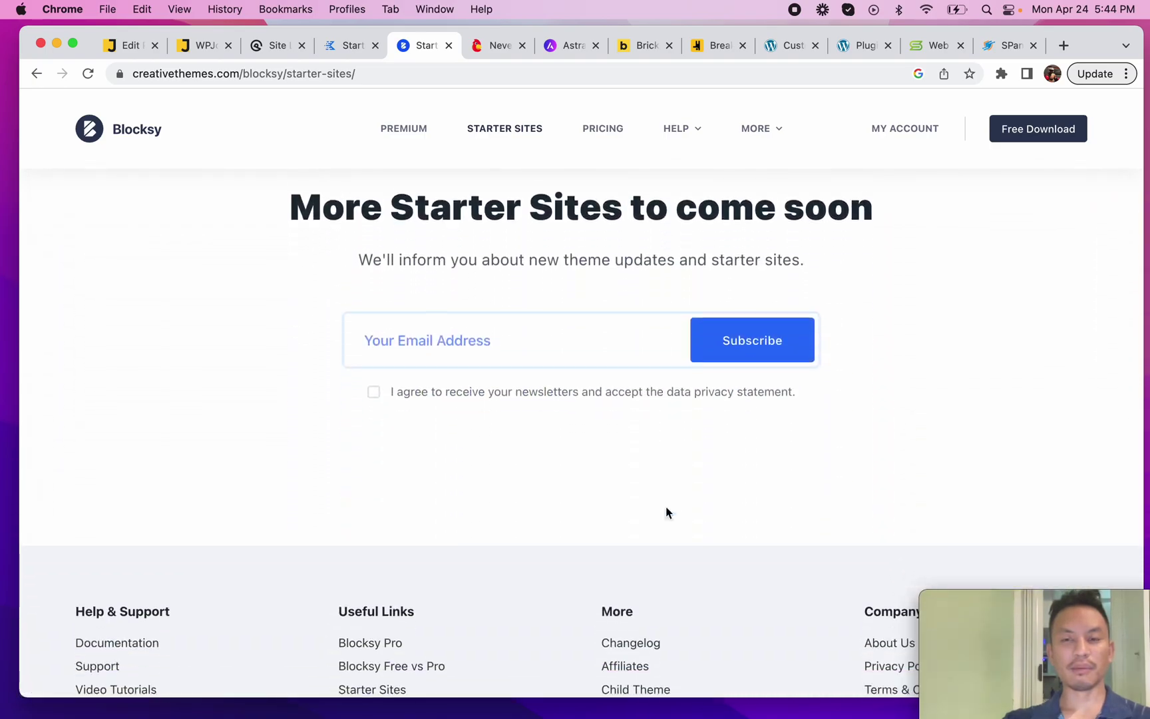
pyautogui.scroll(20, 666, 511)
pyautogui.scroll(15, 667, 511)
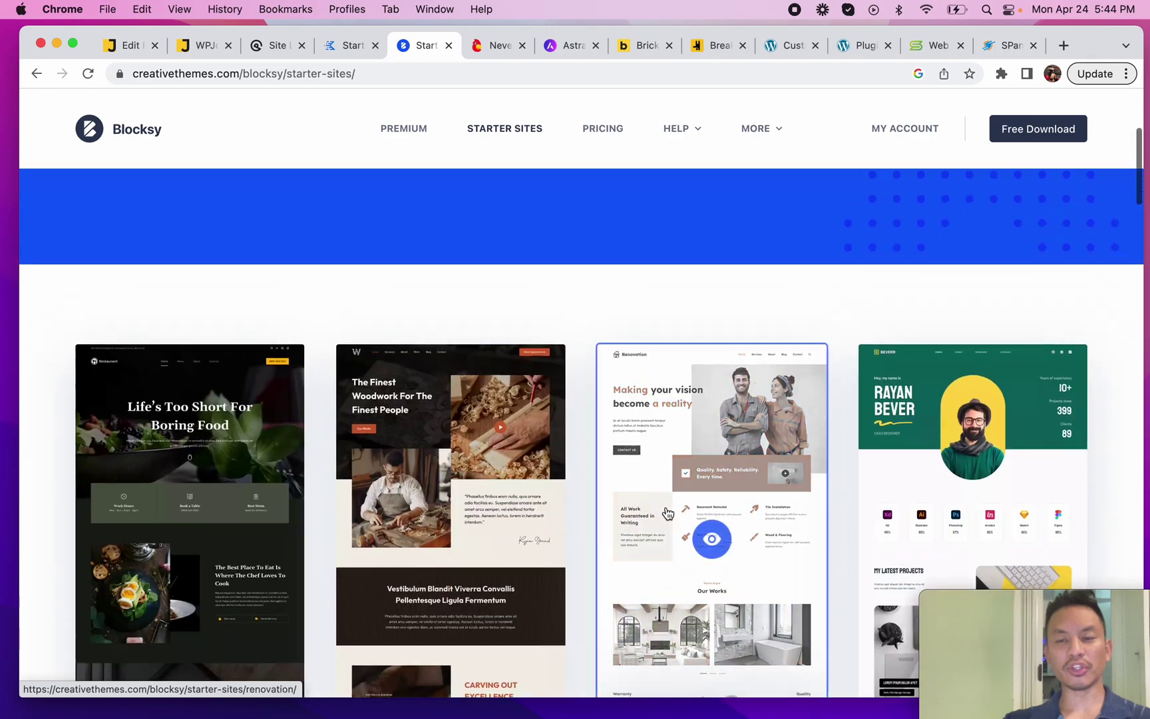
pyautogui.click(205, 44)
# Read the roundup's Blocksy and Neve sections, highlighting the Neve description, bullets and review line.
pyautogui.scroll(-2, 412, 414)
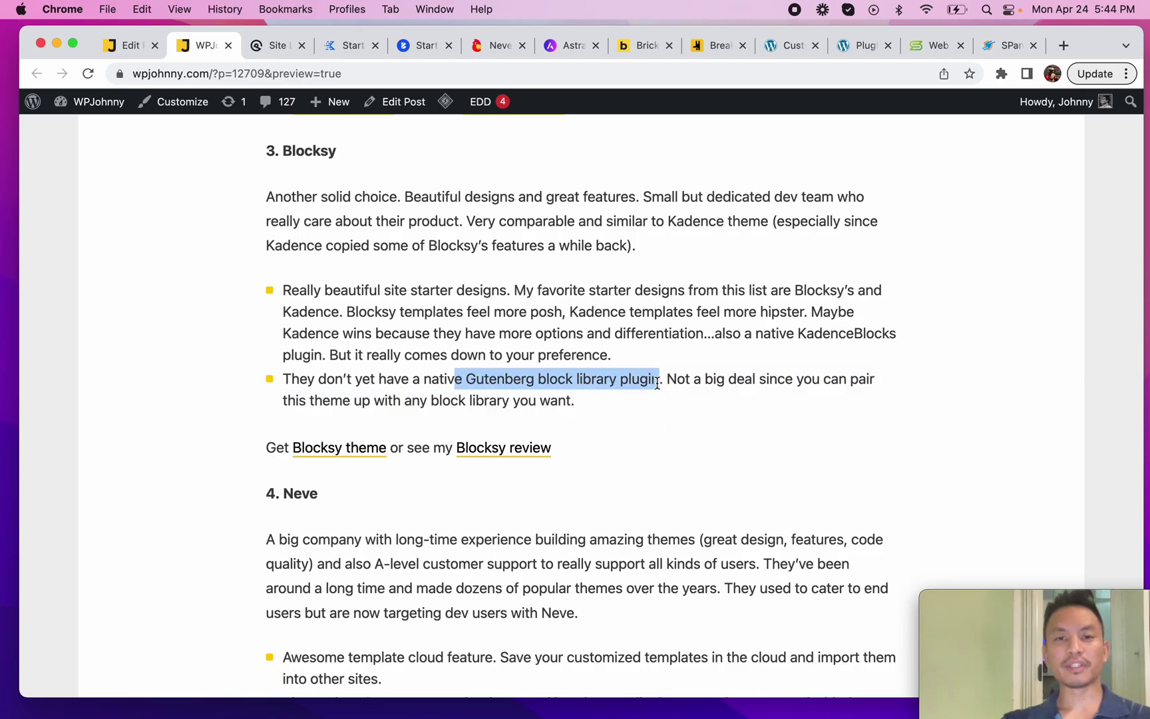
pyautogui.scroll(10, 659, 384)
pyautogui.scroll(-15, 437, 506)
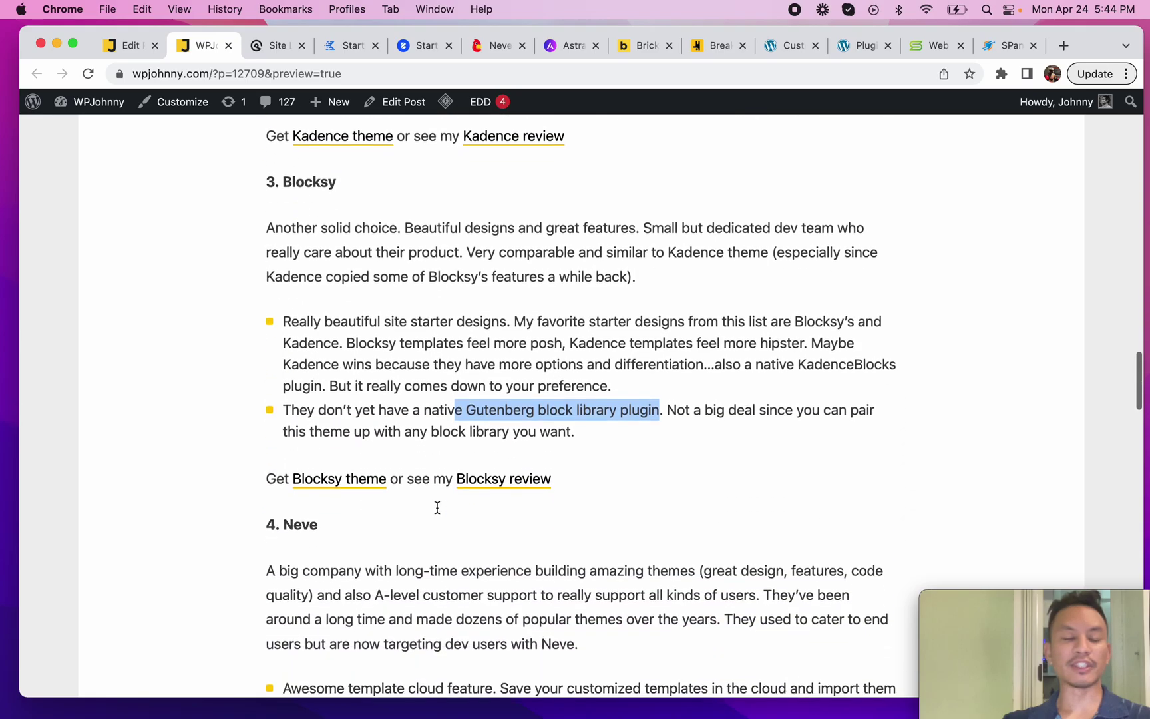
pyautogui.scroll(-2, 436, 506)
pyautogui.scroll(4, 440, 485)
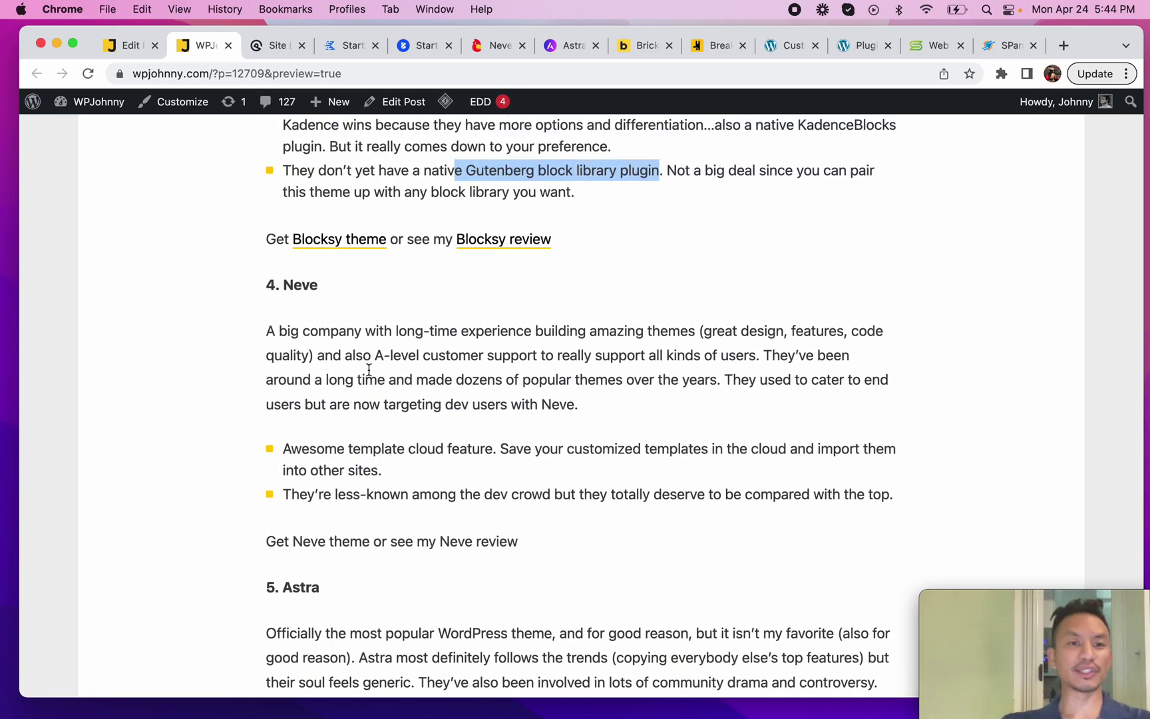
pyautogui.moveTo(295, 366); pyautogui.dragTo(540, 543)
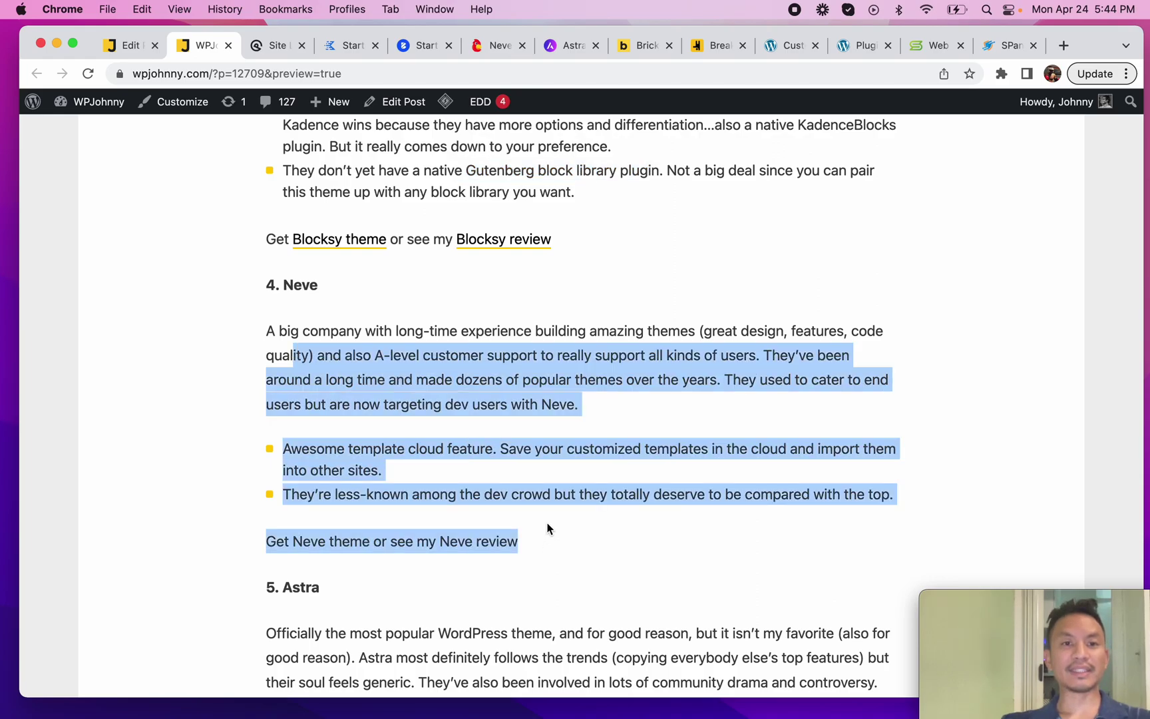
pyautogui.click(561, 392)
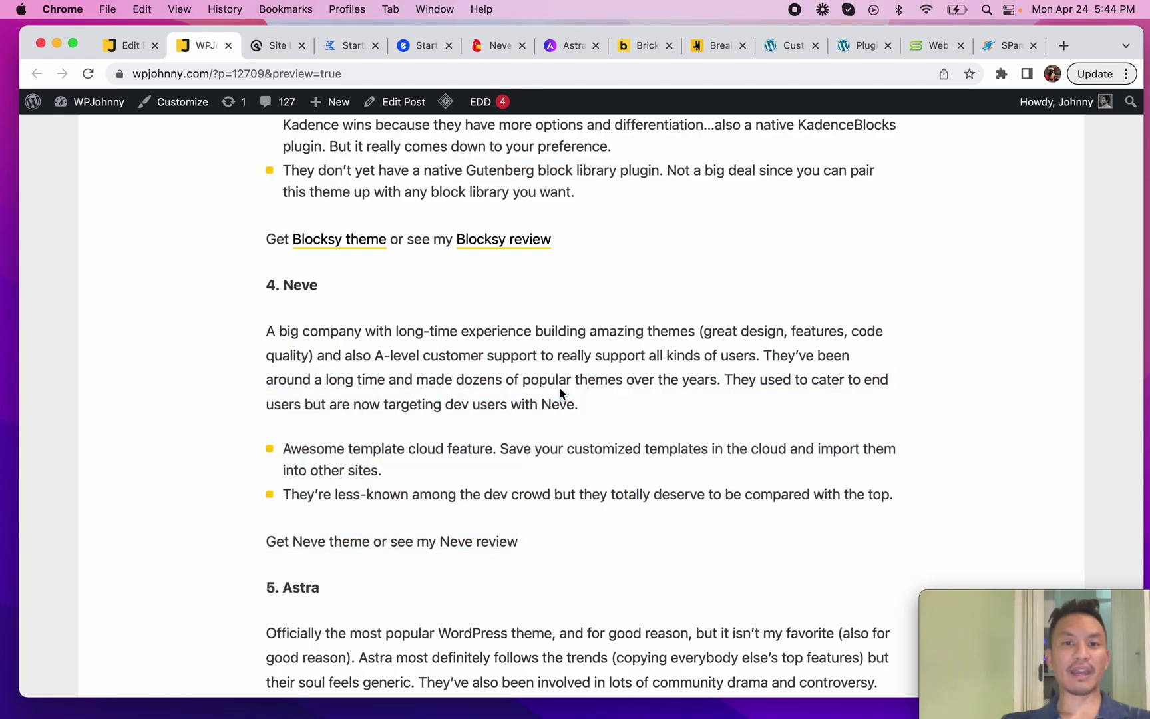
pyautogui.click(426, 47)
# Scroll the Themeisle Neve page through starter sites, features and testimonials to the footer.
pyautogui.click(496, 46)
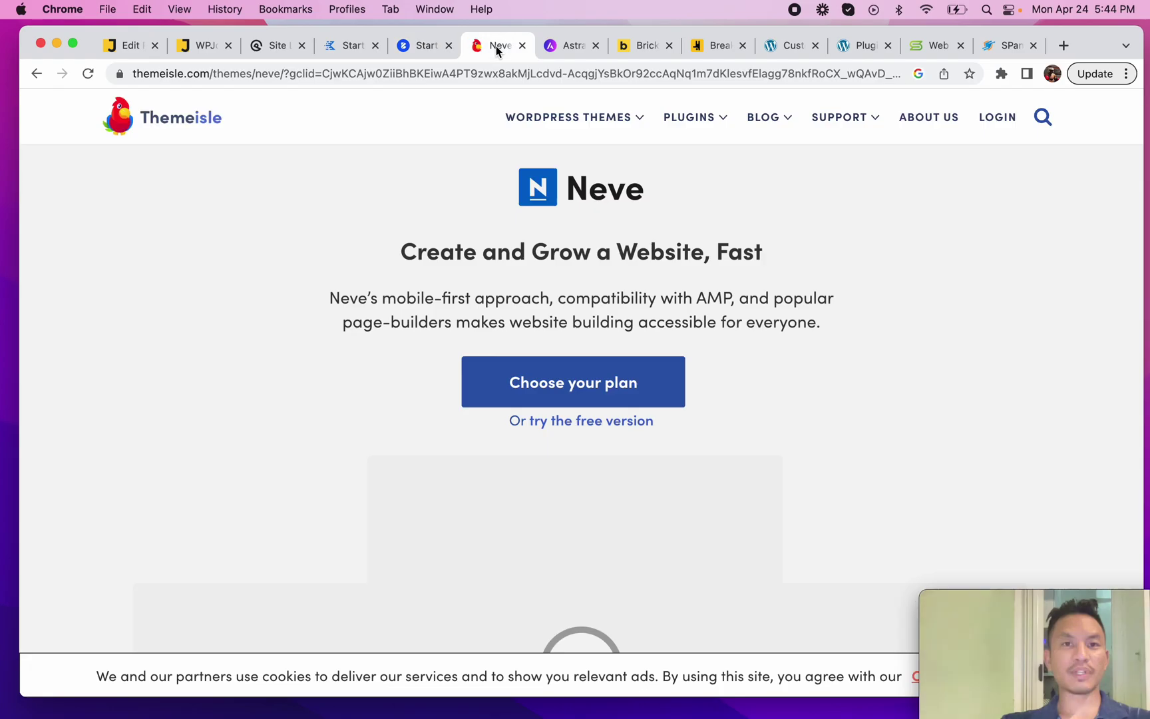
pyautogui.scroll(-15, 481, 287)
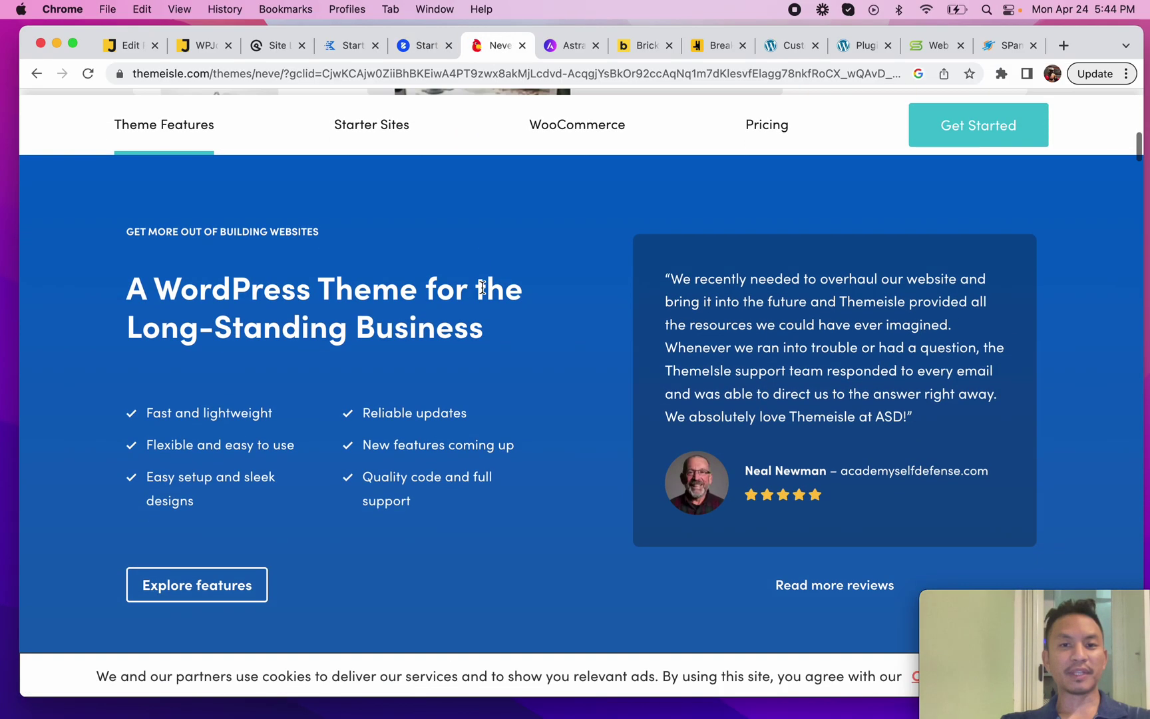
pyautogui.scroll(-10, 482, 287)
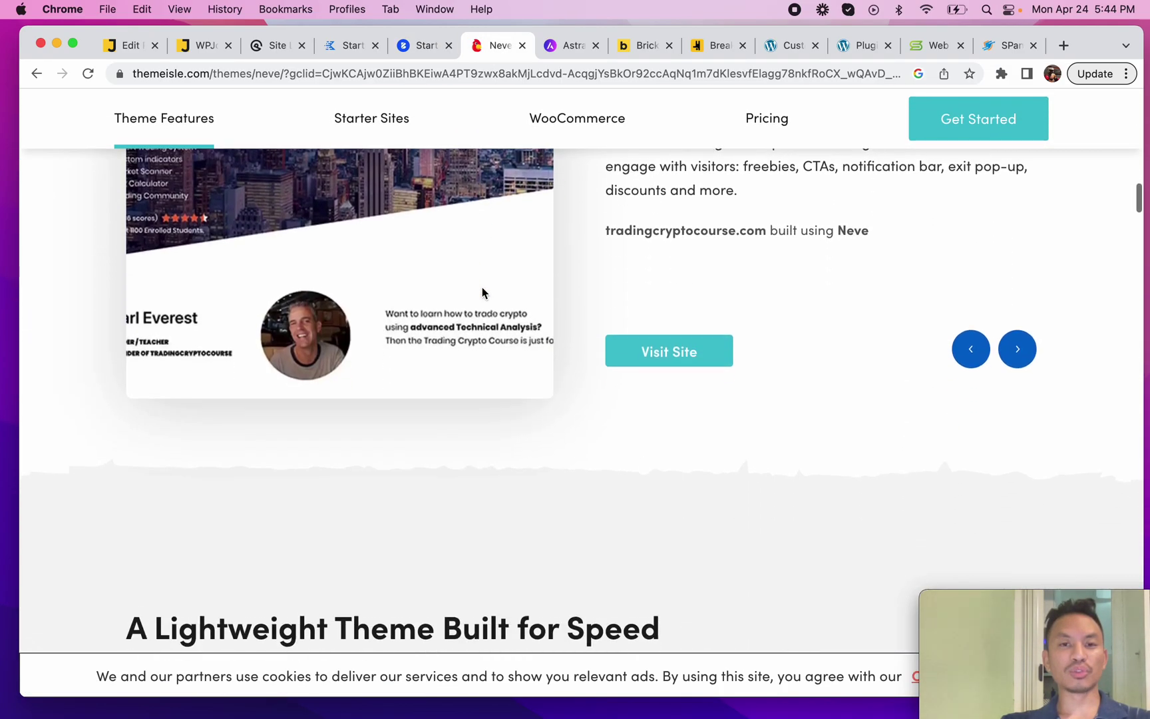
pyautogui.scroll(-10, 482, 287)
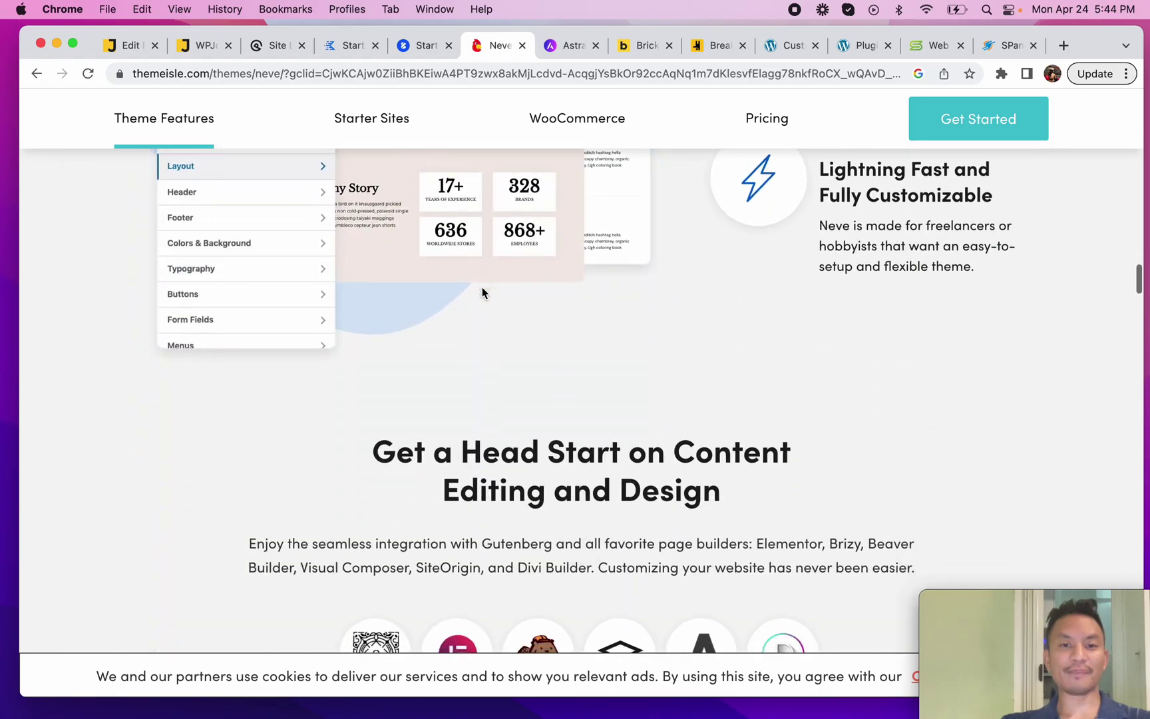
pyautogui.scroll(-10, 482, 292)
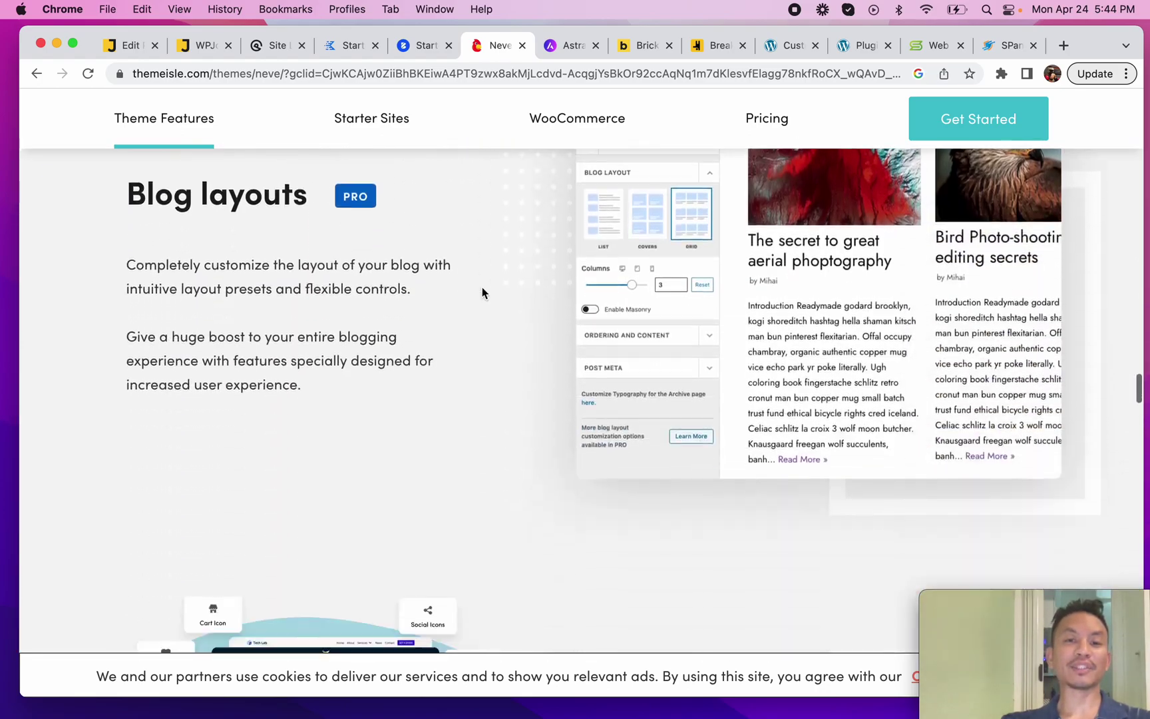
pyautogui.scroll(-10, 482, 292)
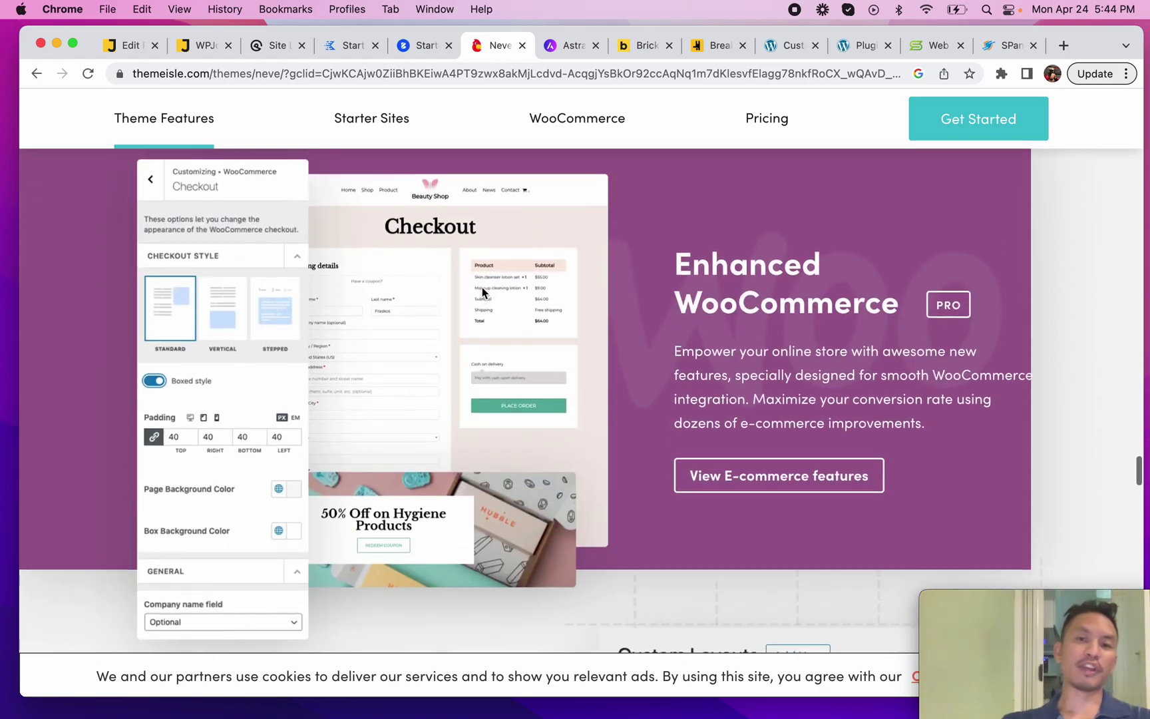
pyautogui.scroll(-10, 483, 293)
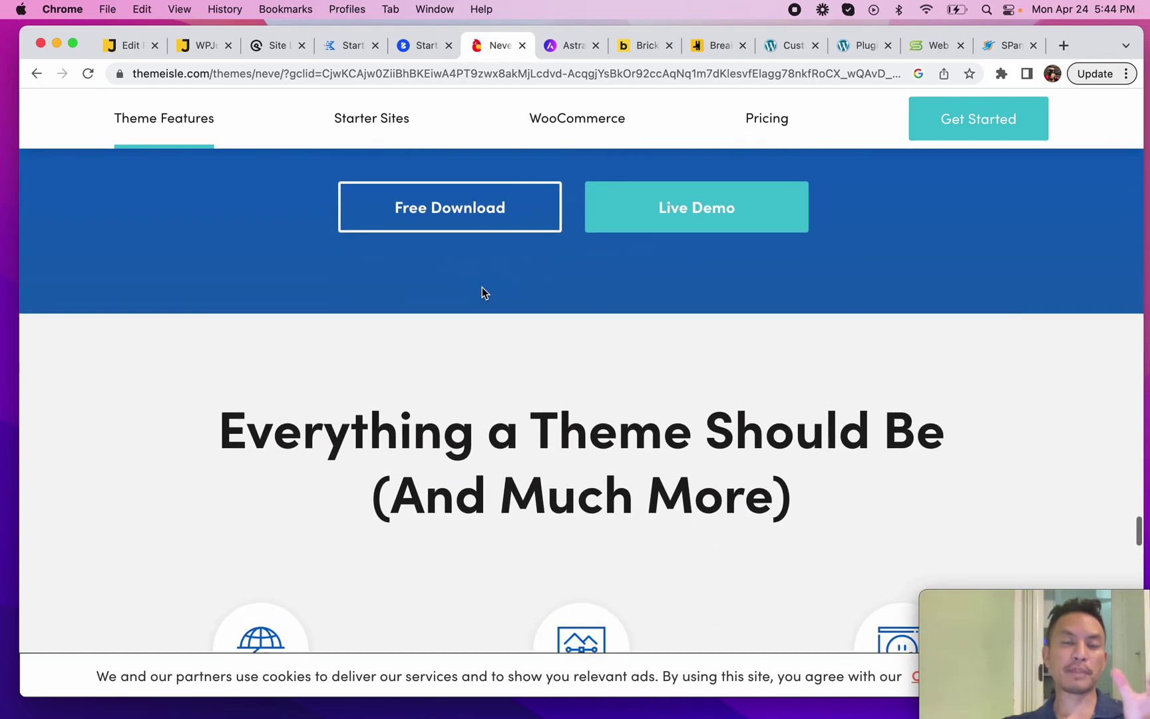
pyautogui.scroll(-10, 481, 292)
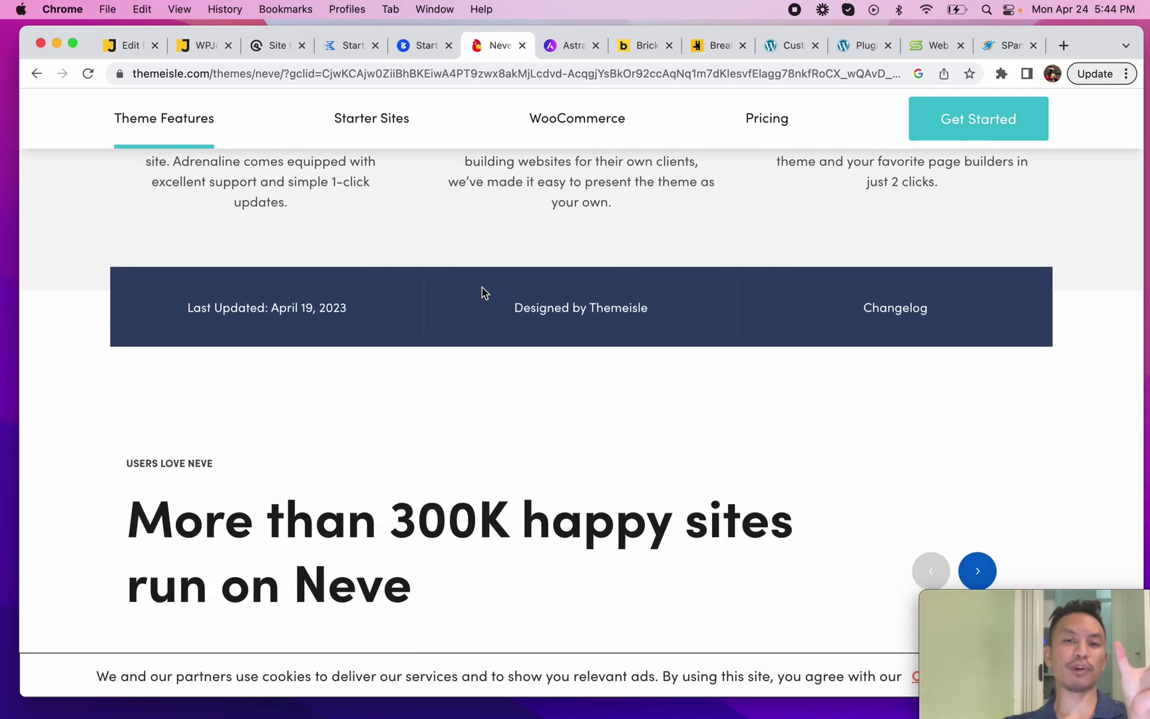
pyautogui.scroll(-10, 481, 292)
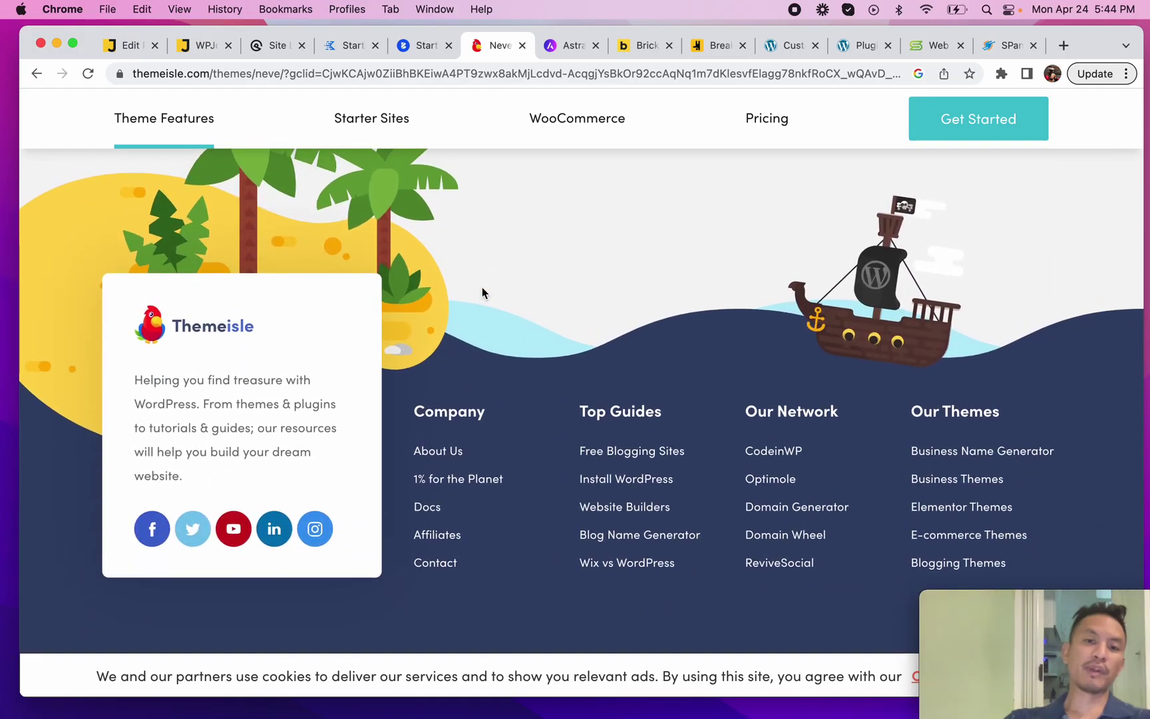
pyautogui.scroll(15, 482, 292)
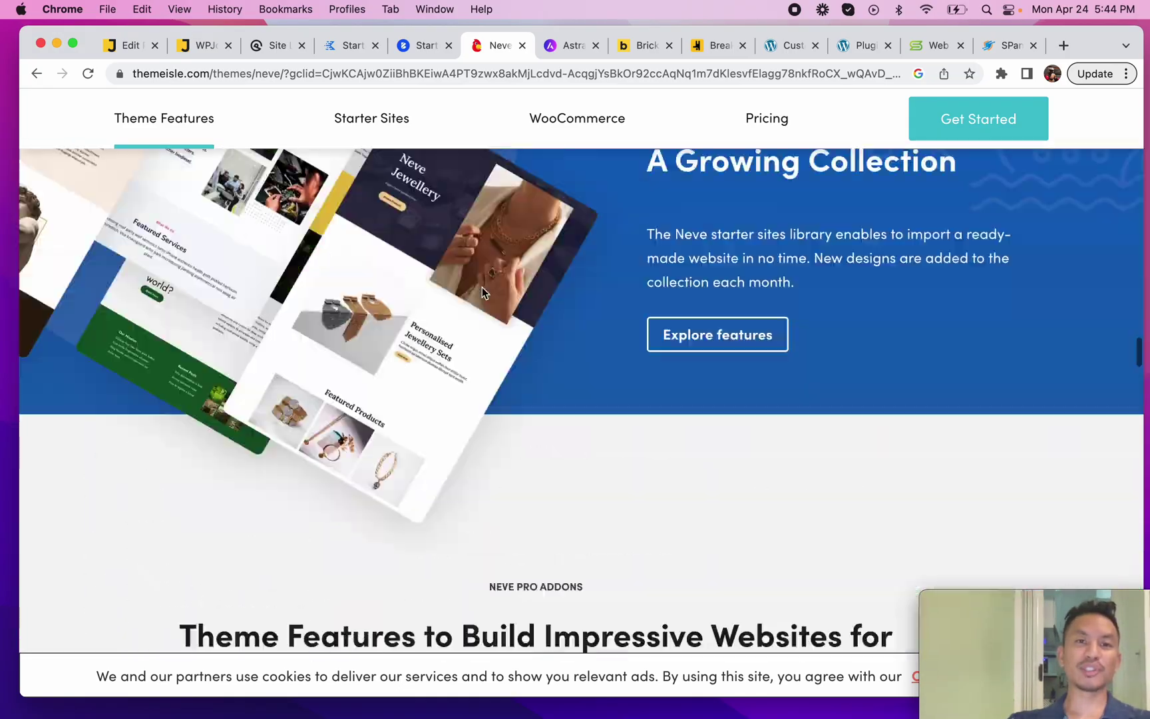
pyautogui.scroll(20, 481, 288)
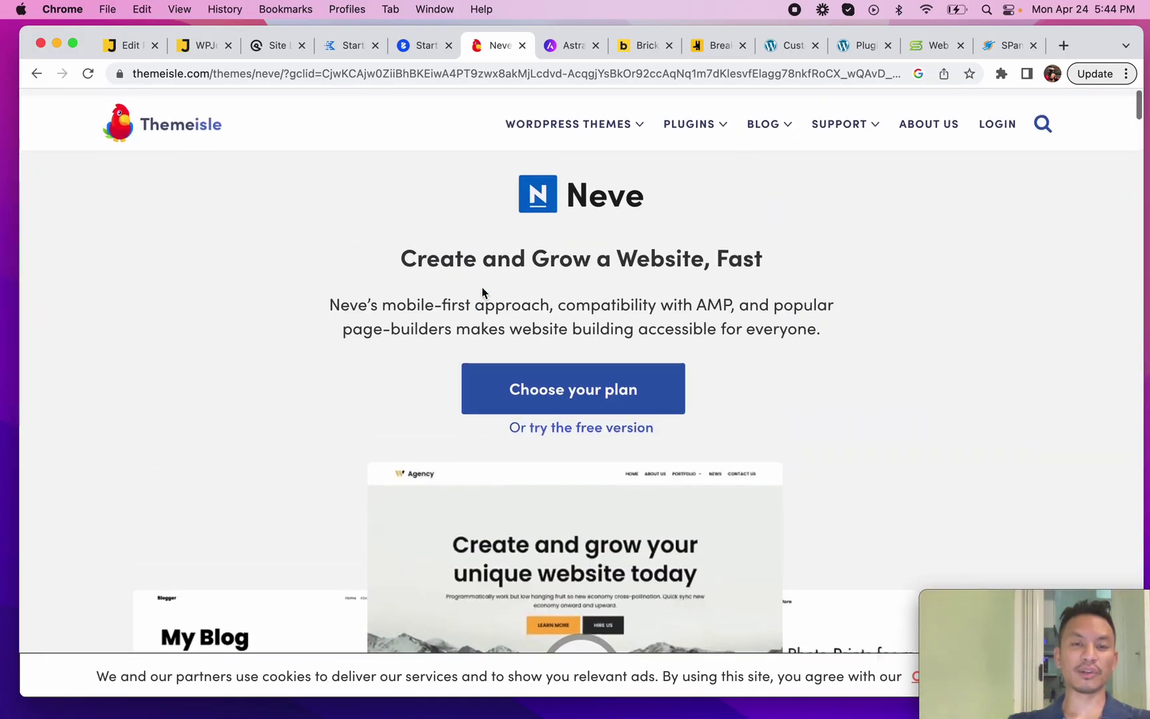
pyautogui.moveTo(588, 119)
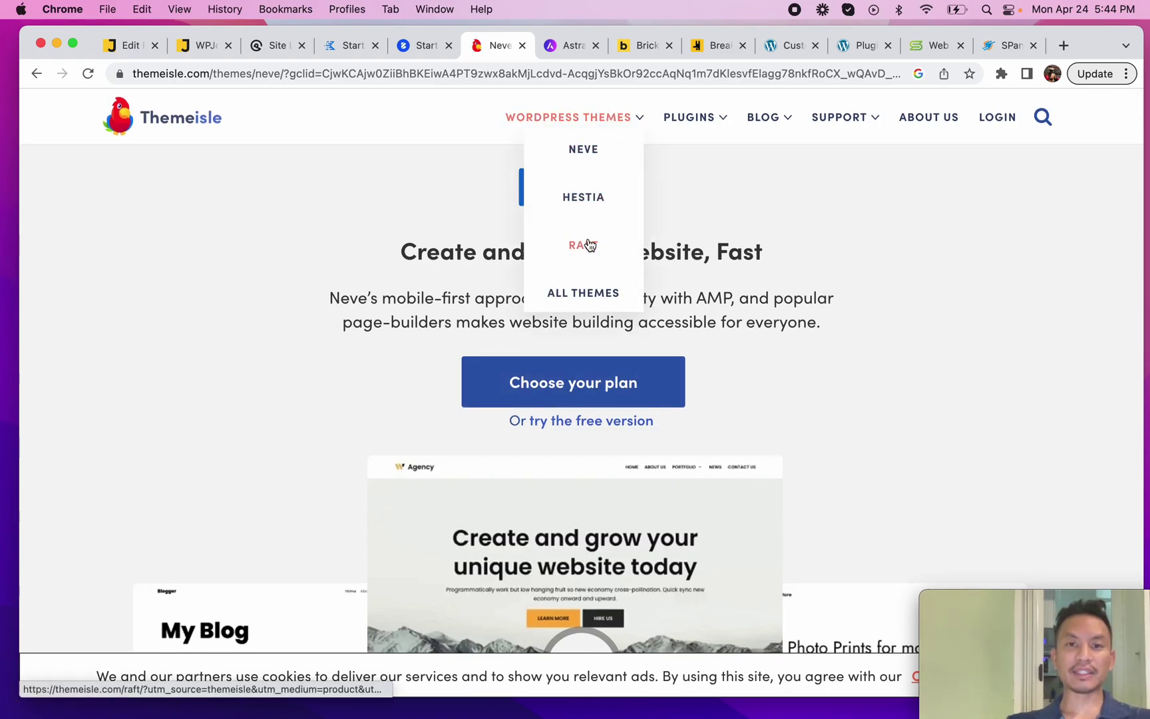
pyautogui.scroll(-10, 784, 309)
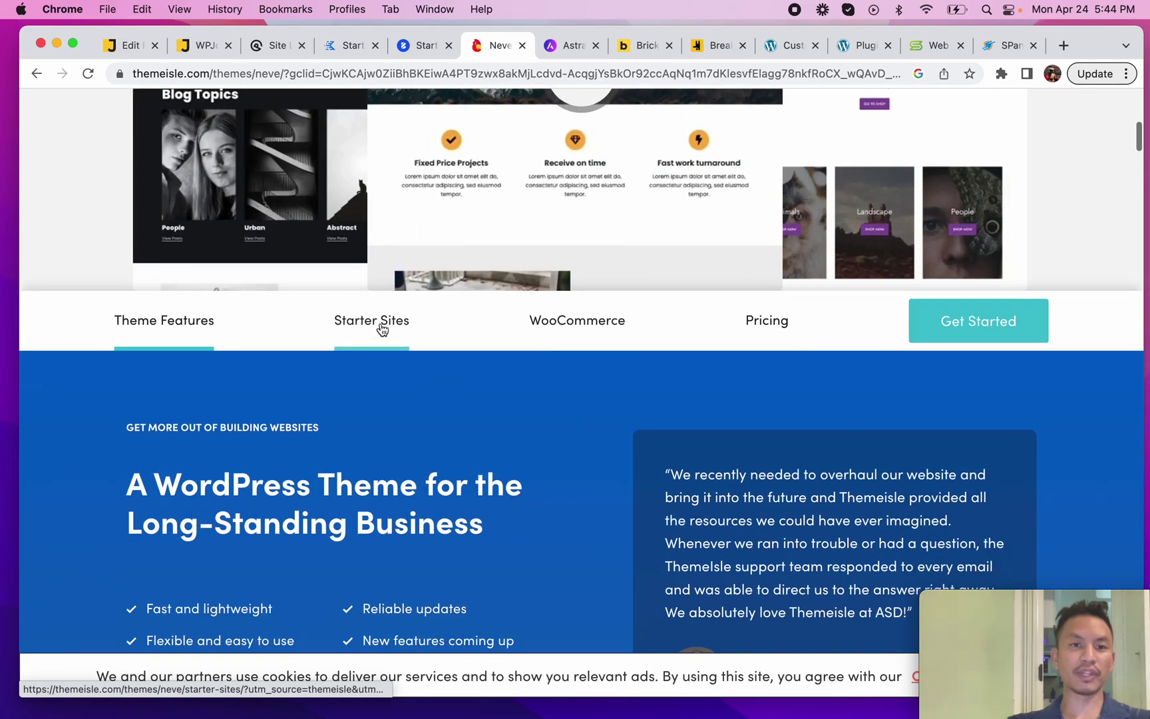
# Open the Neve Starter Sites library and load the first extra batch of designs.
pyautogui.click(382, 330)
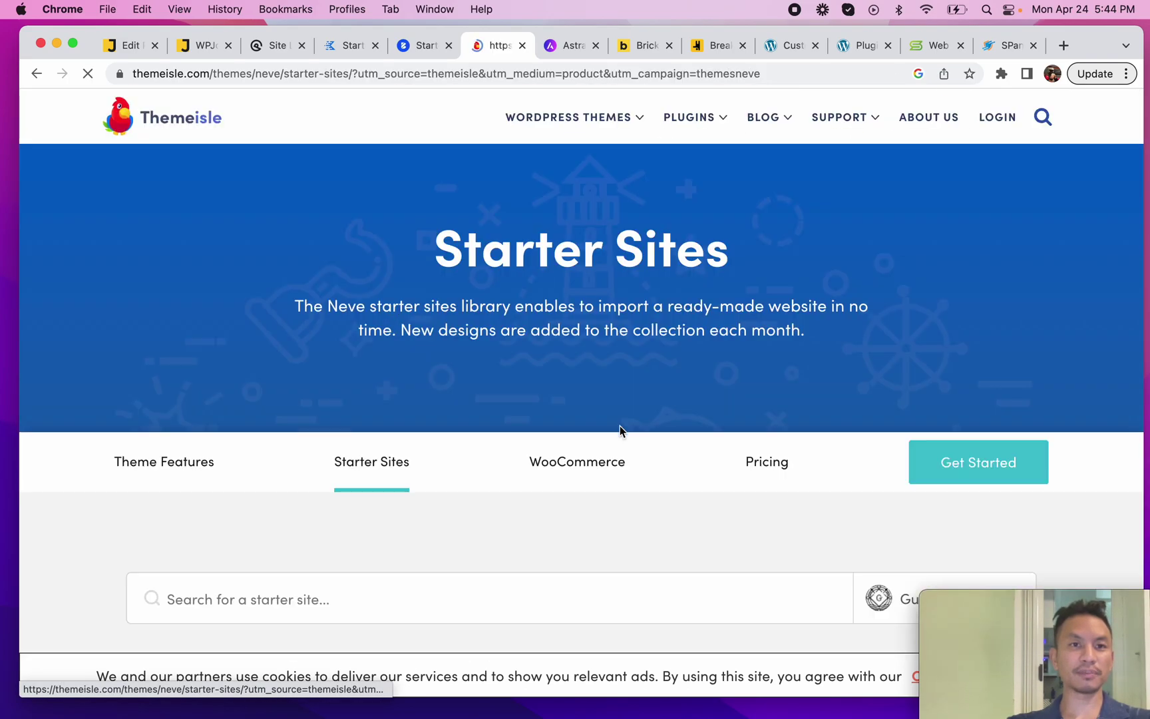
pyautogui.scroll(-6, 620, 429)
pyautogui.scroll(-9, 621, 425)
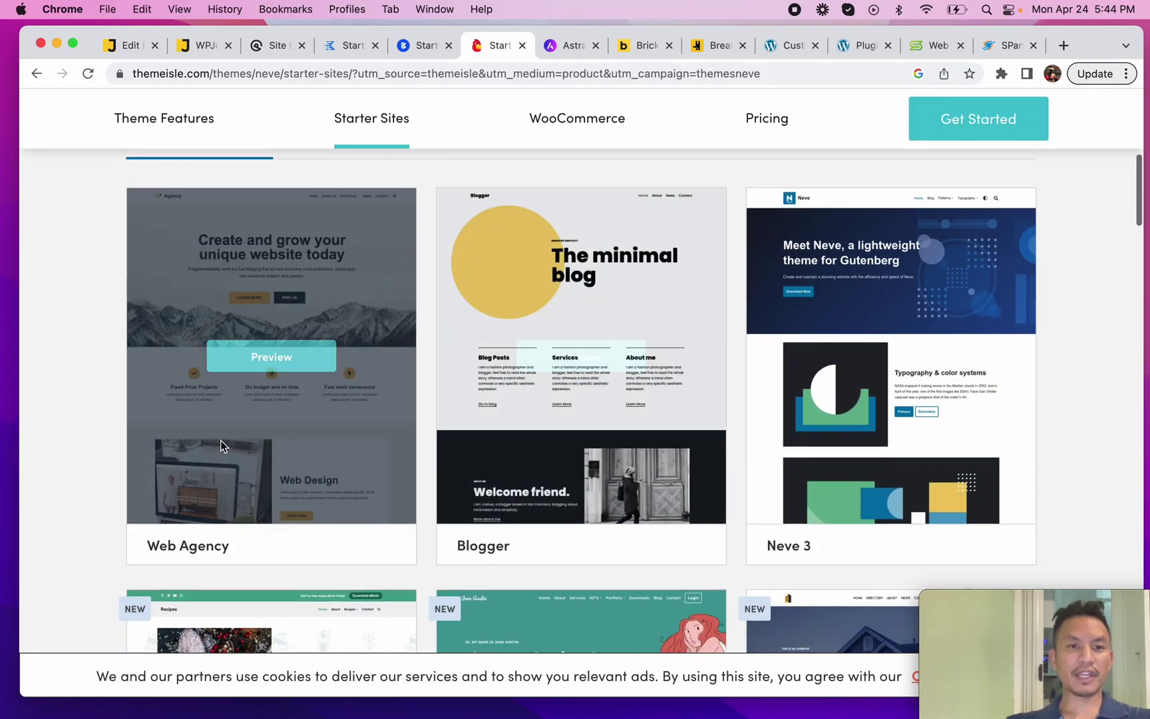
pyautogui.scroll(-8, 709, 419)
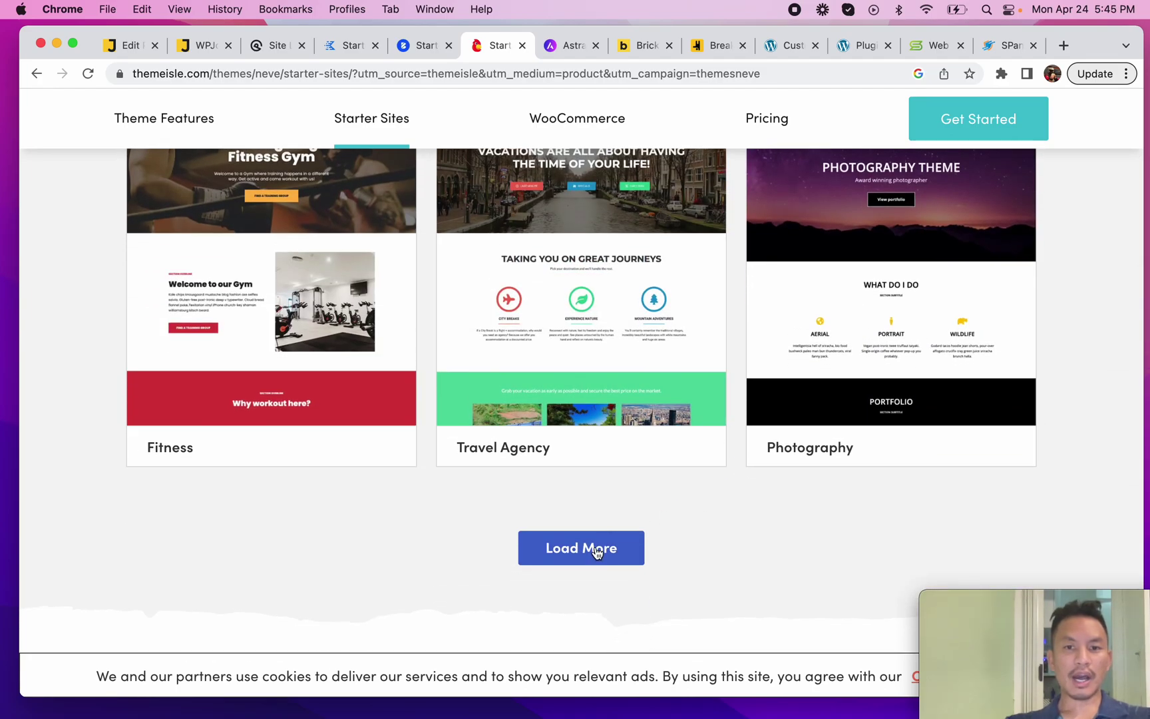
pyautogui.click(597, 553)
pyautogui.scroll(-10, 729, 551)
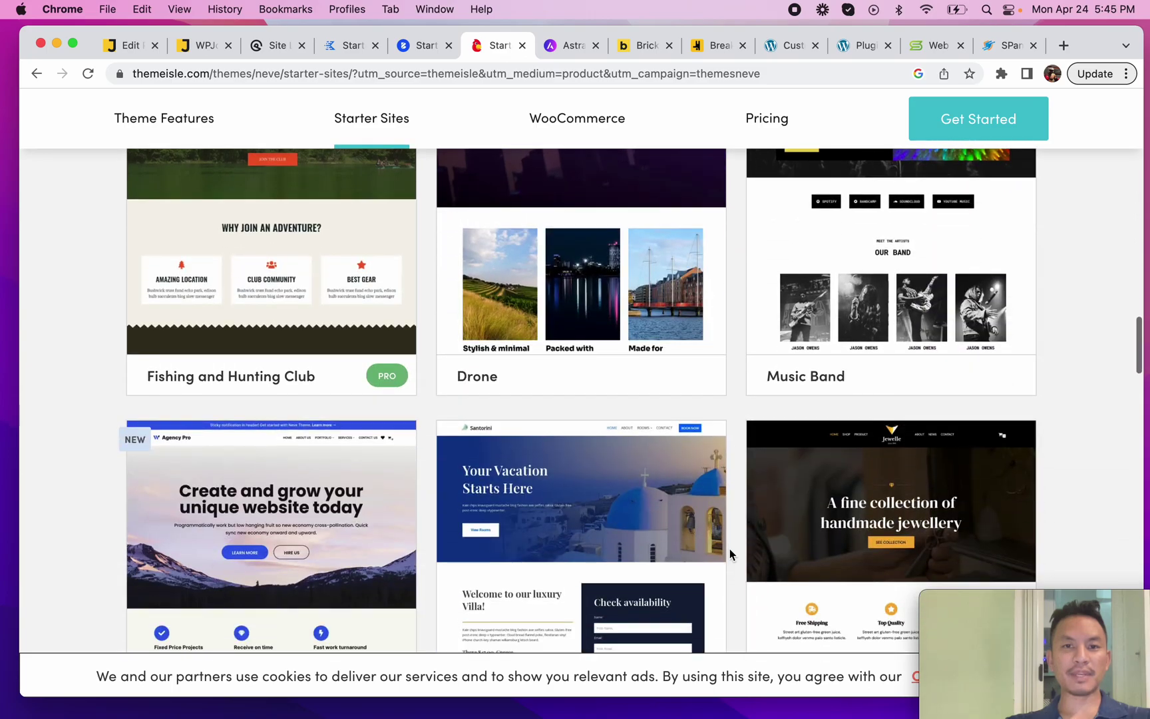
pyautogui.scroll(-10, 729, 553)
pyautogui.scroll(2, 730, 553)
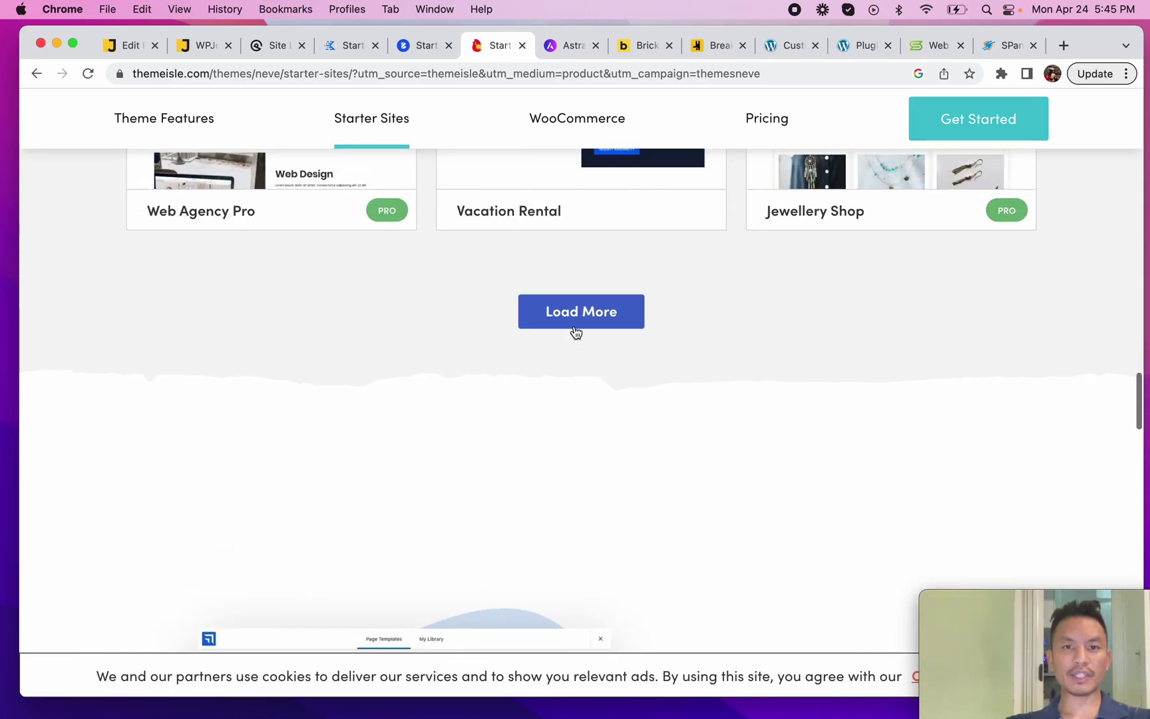
# Load the remaining starter site batches, such as Medicare and Audio Books, then scroll back up.
pyautogui.click(576, 333)
pyautogui.scroll(-12, 621, 449)
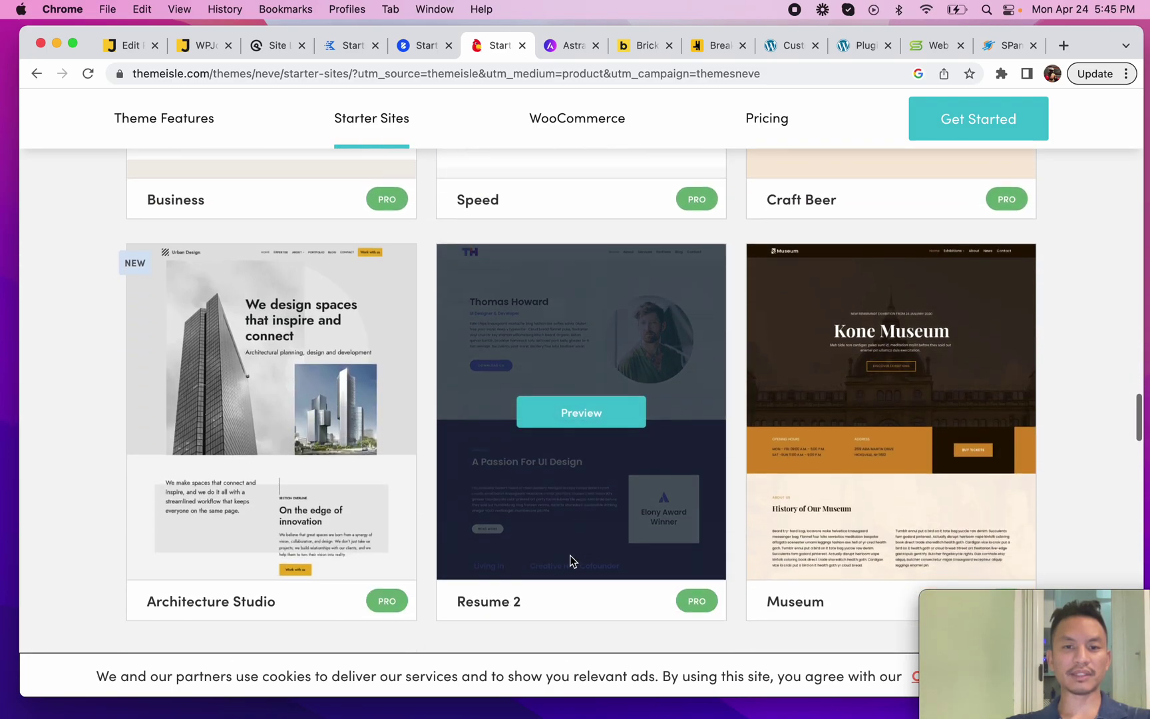
pyautogui.scroll(-5, 567, 566)
pyautogui.click(565, 341)
pyautogui.scroll(-7, 581, 553)
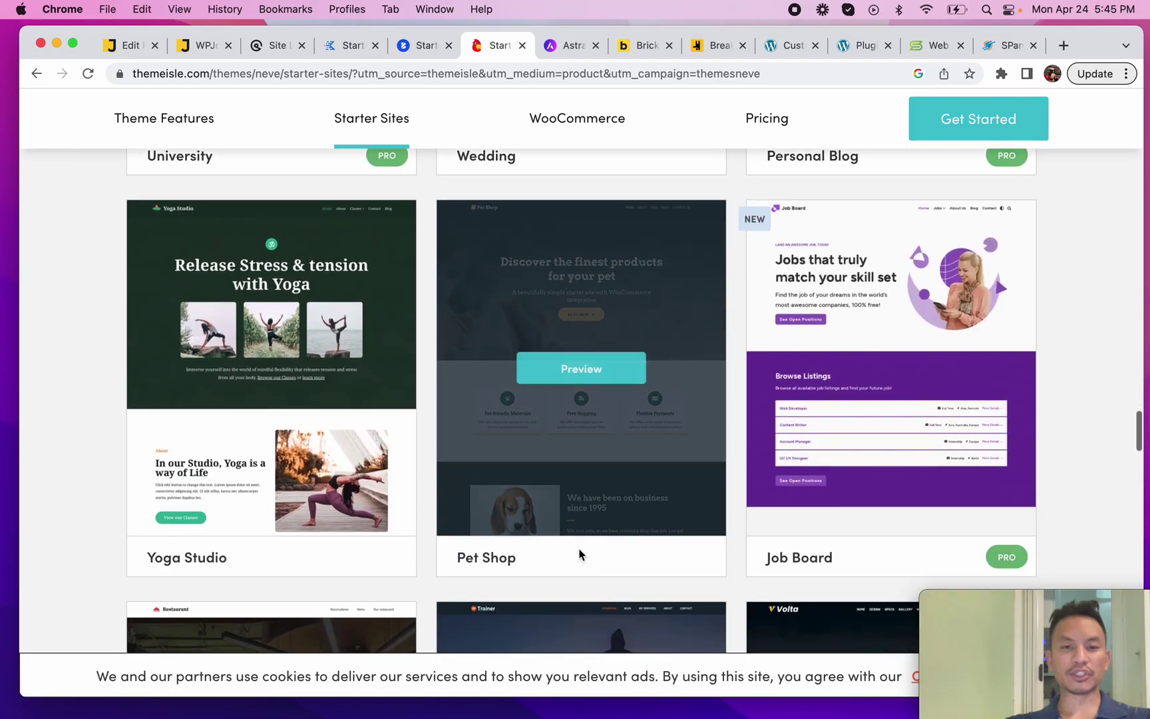
pyautogui.scroll(-10, 580, 554)
pyautogui.click(580, 440)
pyautogui.scroll(-1, 630, 553)
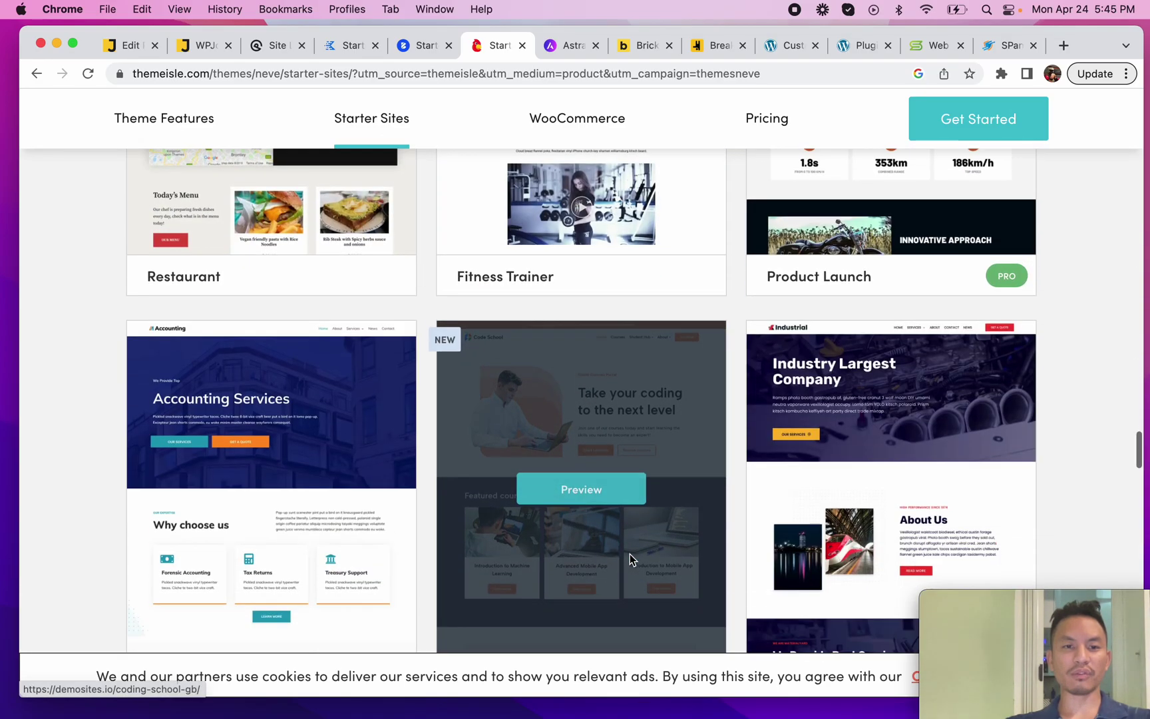
pyautogui.scroll(-13, 629, 554)
pyautogui.scroll(4, 580, 429)
pyautogui.scroll(-4, 579, 428)
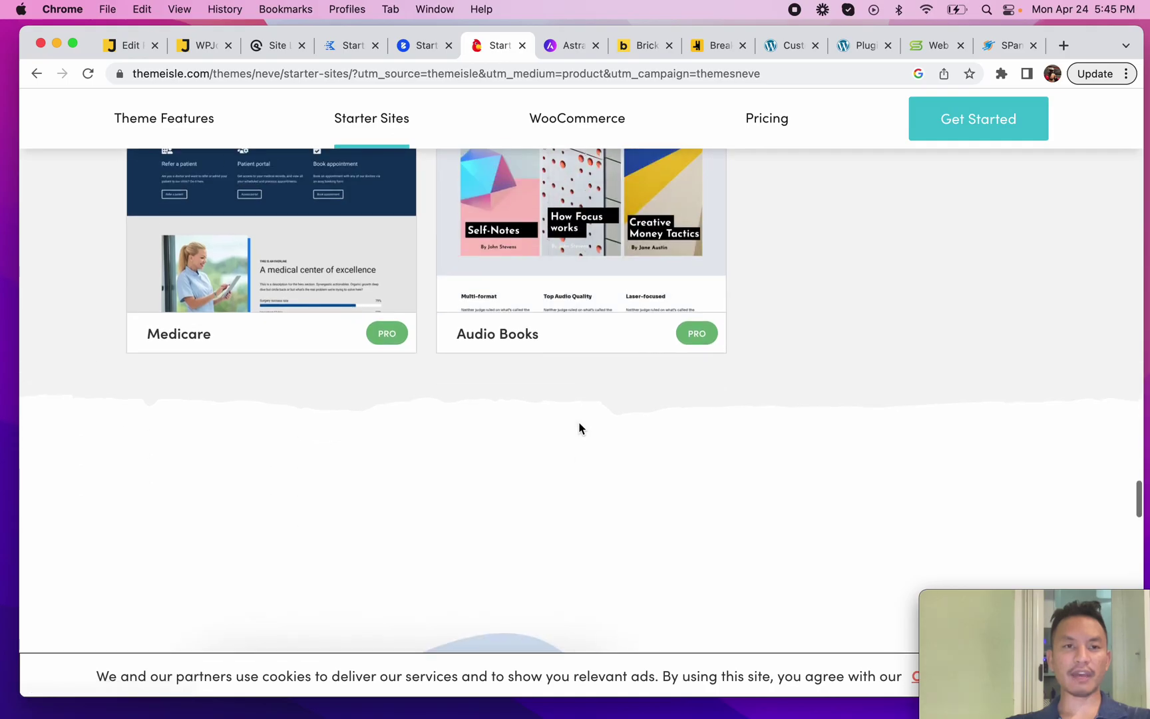
pyautogui.scroll(20, 579, 428)
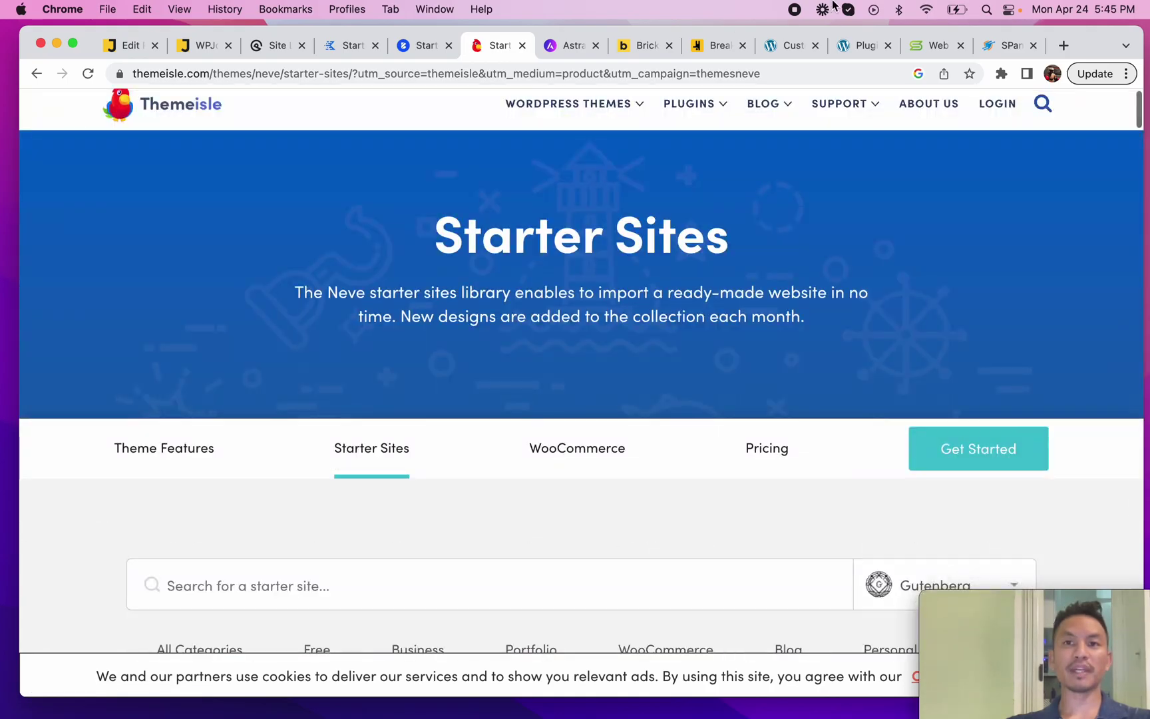
# Close the test site's Customizer, leaving without saving changes.
pyautogui.click(787, 47)
pyautogui.click(38, 108)
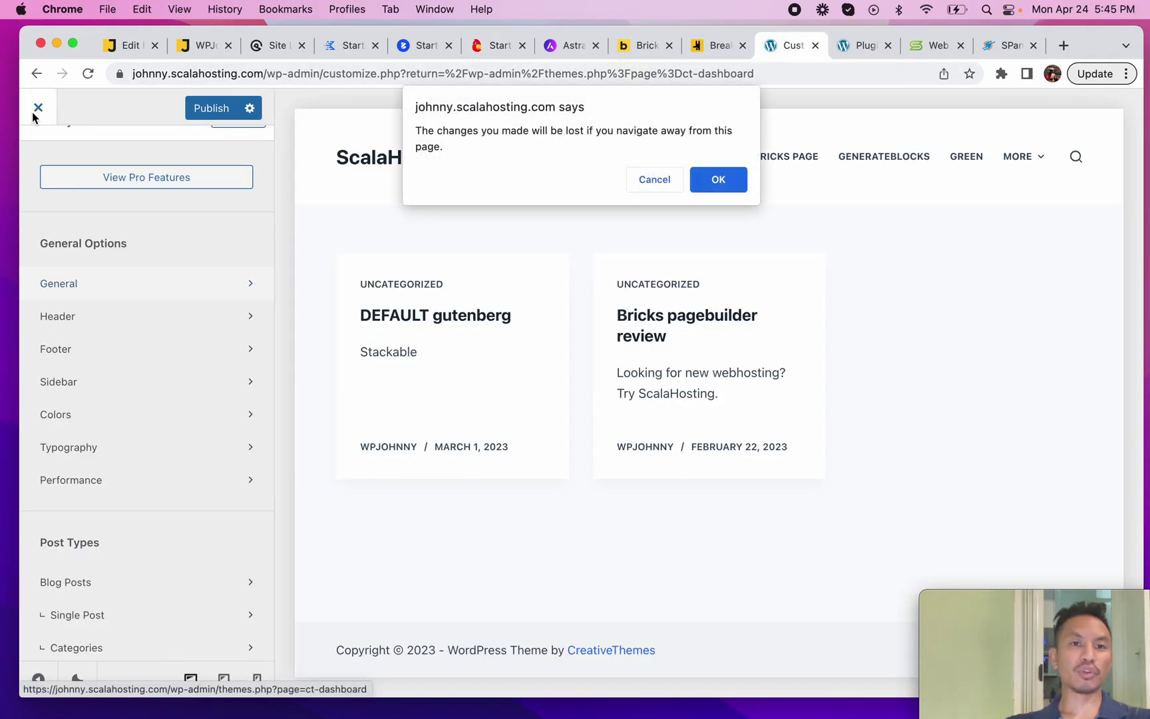
pyautogui.click(711, 179)
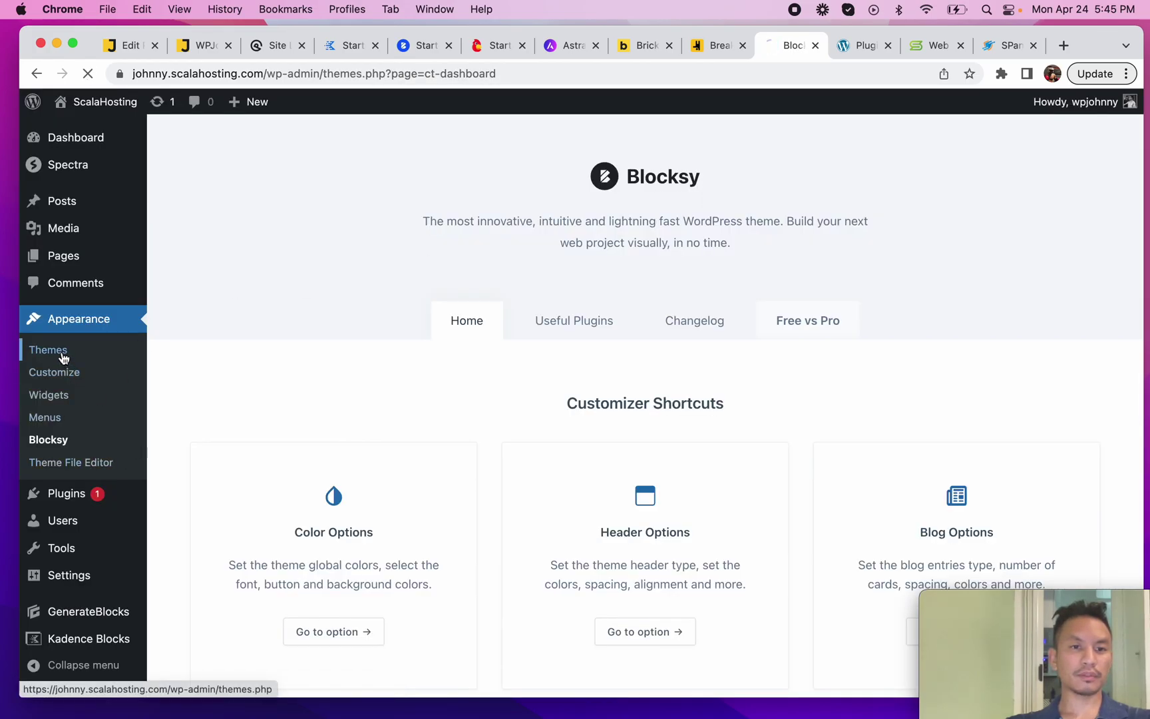
# Activate the Neve theme from the installed themes list.
pyautogui.click(63, 357)
pyautogui.scroll(-10, 457, 449)
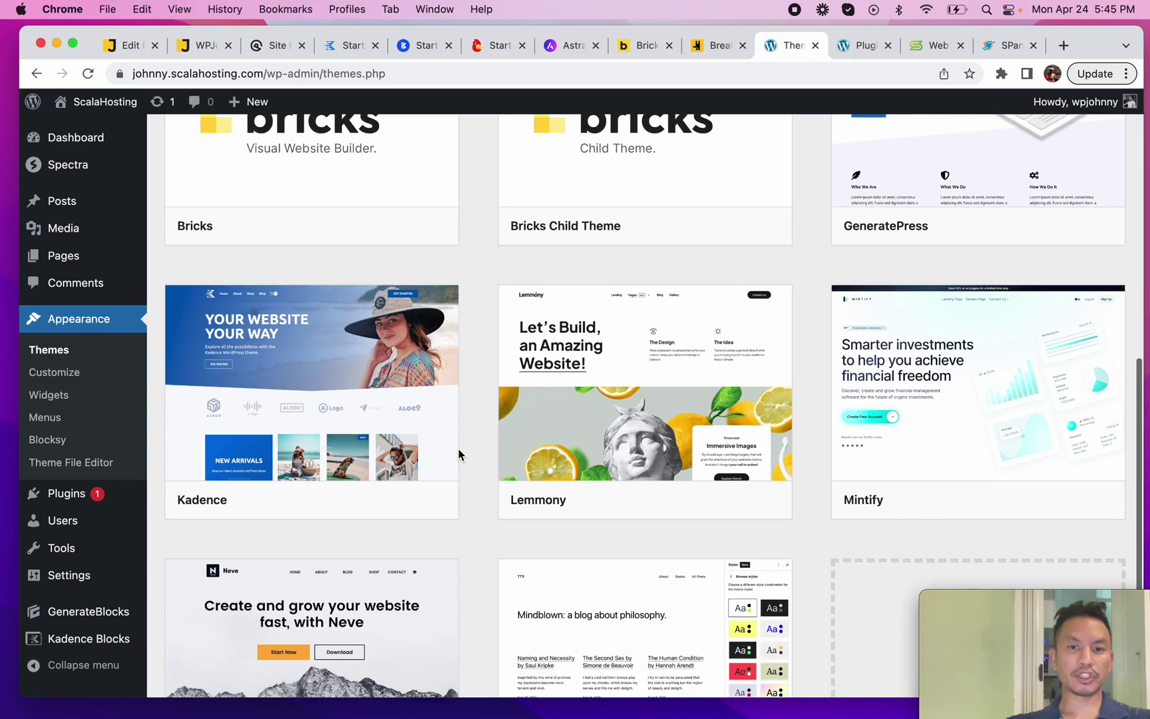
pyautogui.scroll(-5, 457, 449)
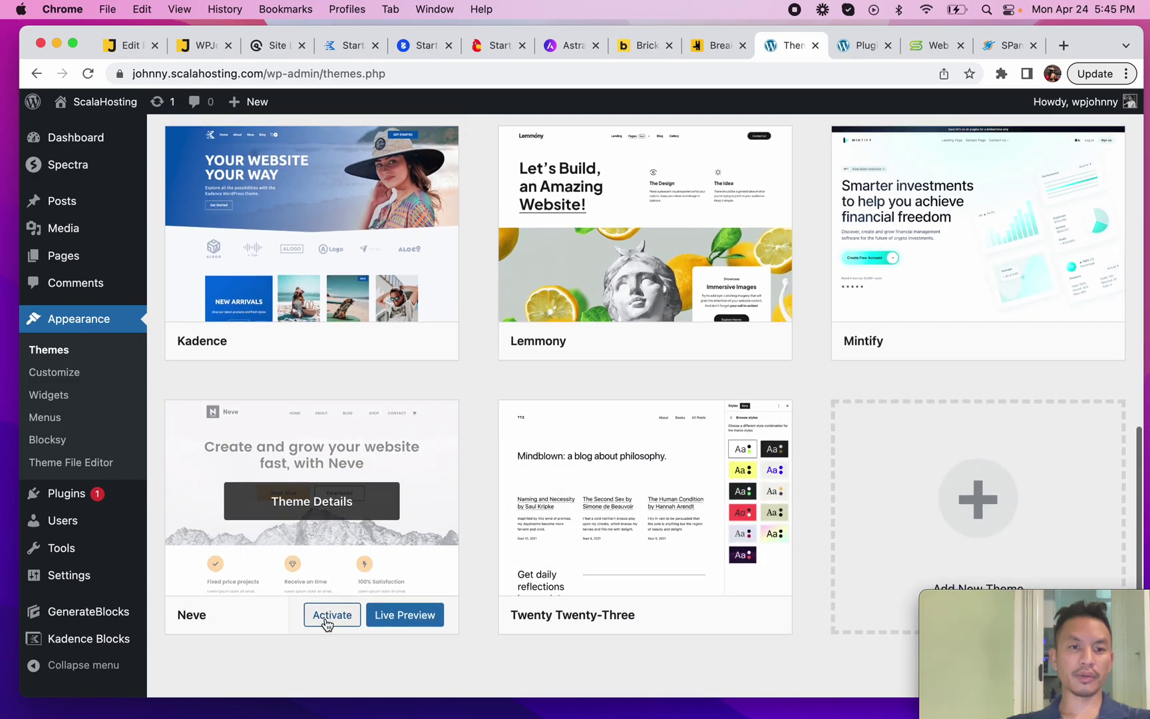
pyautogui.click(328, 615)
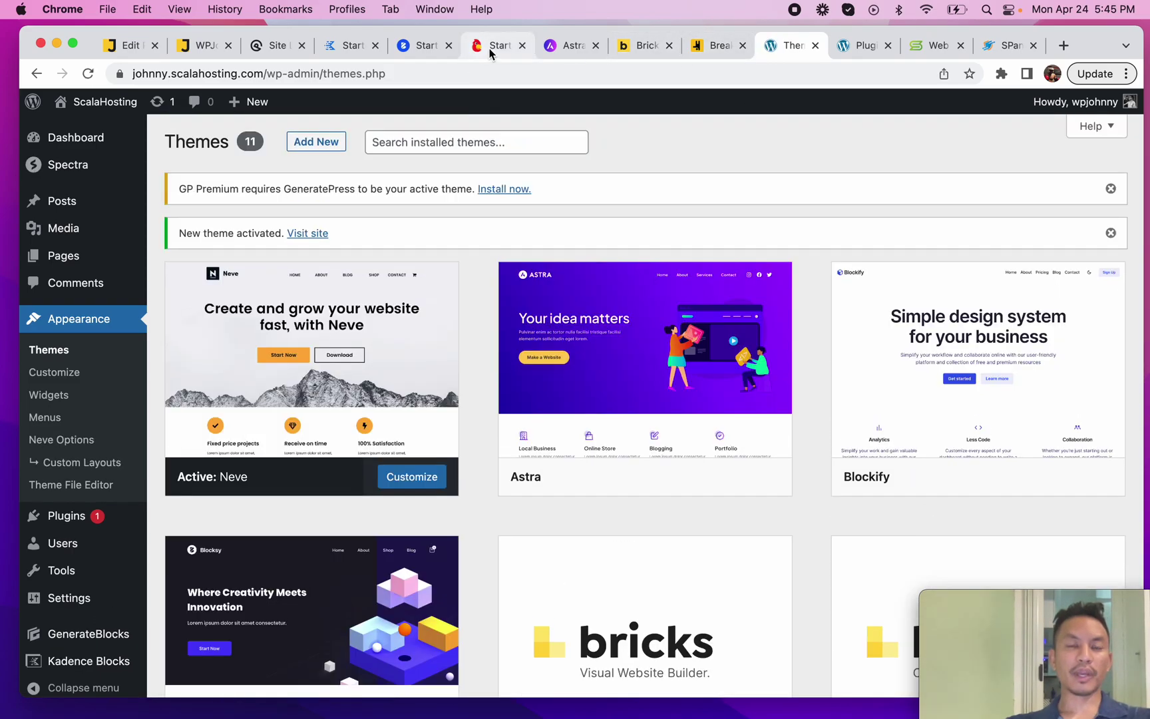
pyautogui.click(491, 48)
# Read through the Neve theme page's features on Themeisle, then return to the test site.
pyautogui.scroll(-4, 505, 380)
pyautogui.click(213, 298)
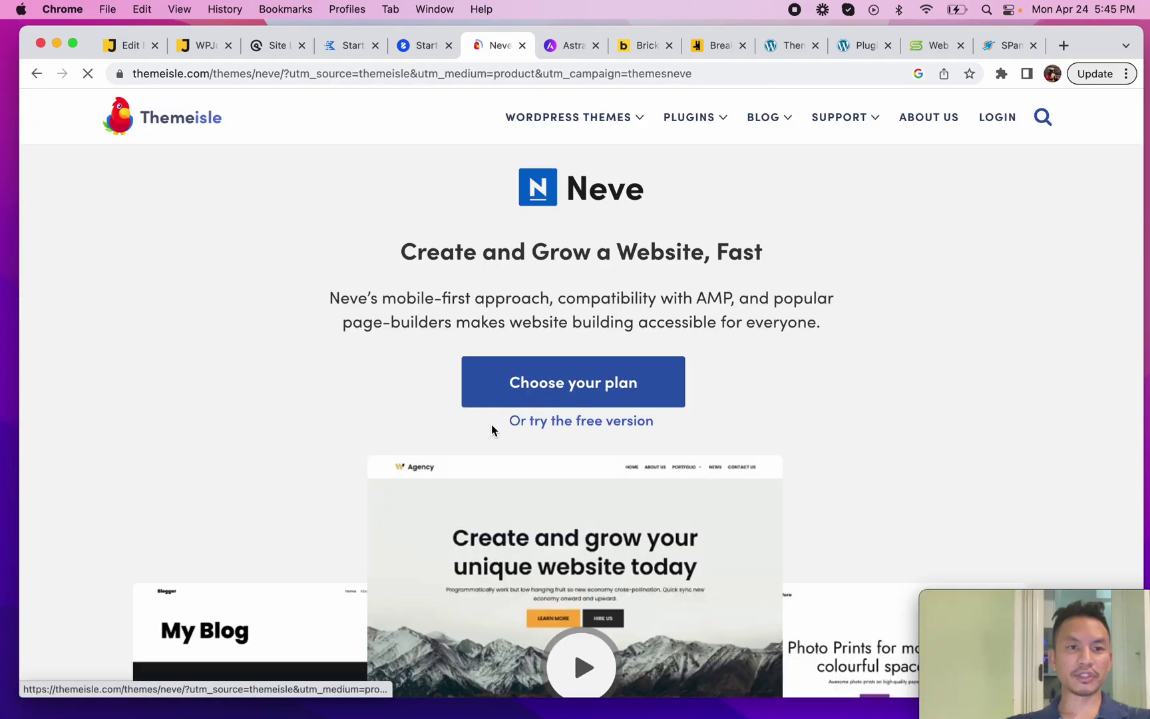
pyautogui.scroll(-15, 515, 439)
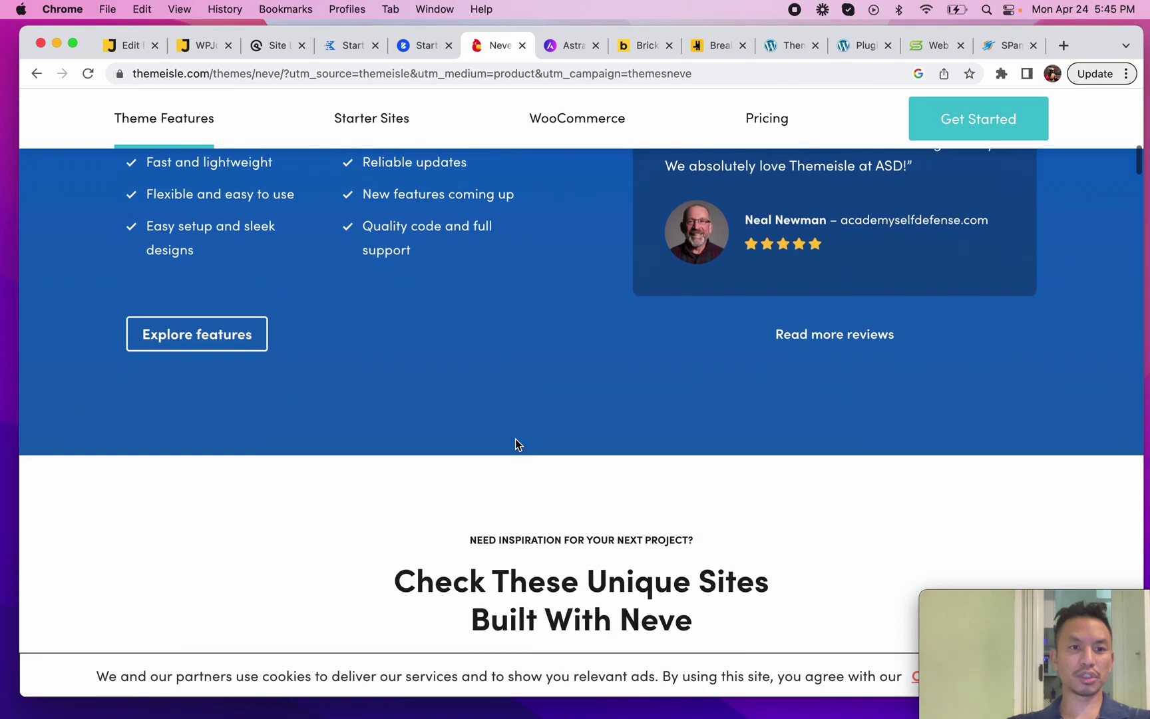
pyautogui.scroll(-12, 515, 438)
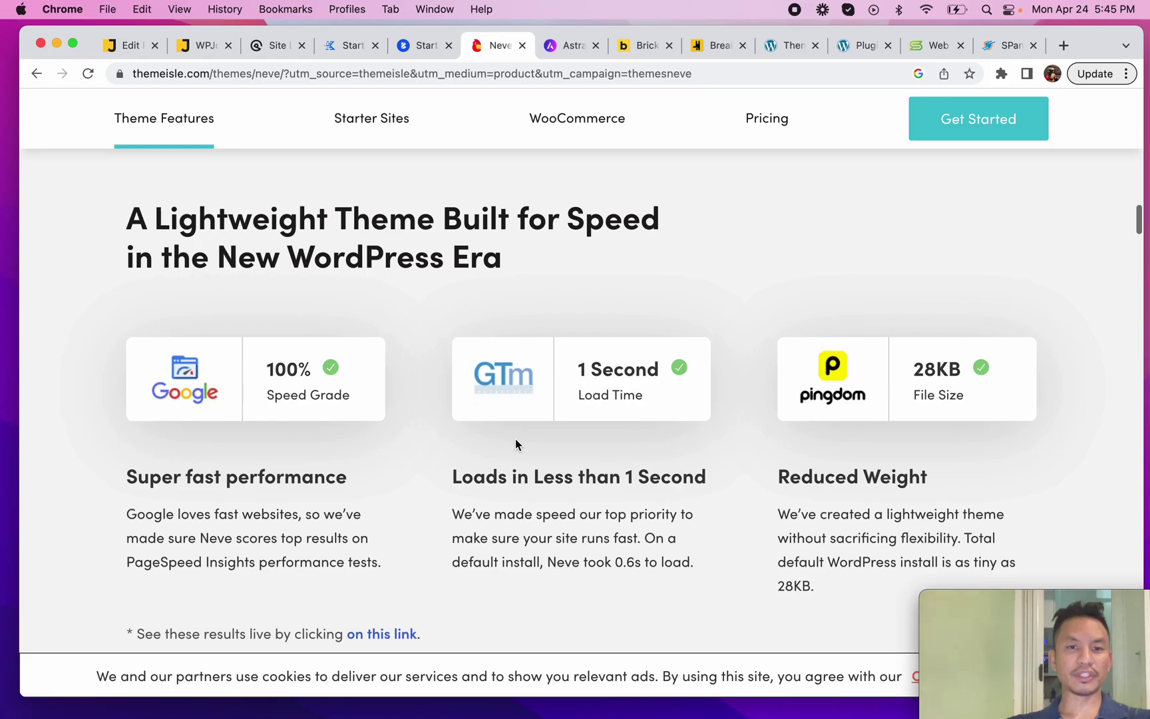
pyautogui.scroll(-15, 516, 440)
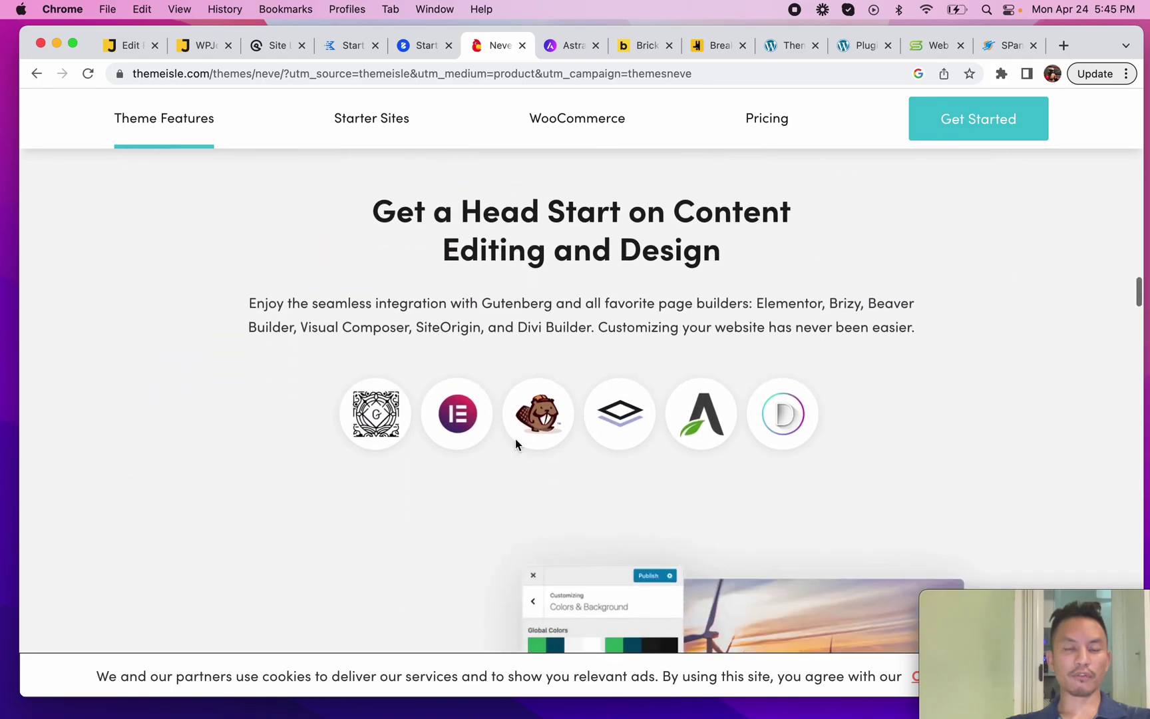
pyautogui.scroll(-20, 515, 445)
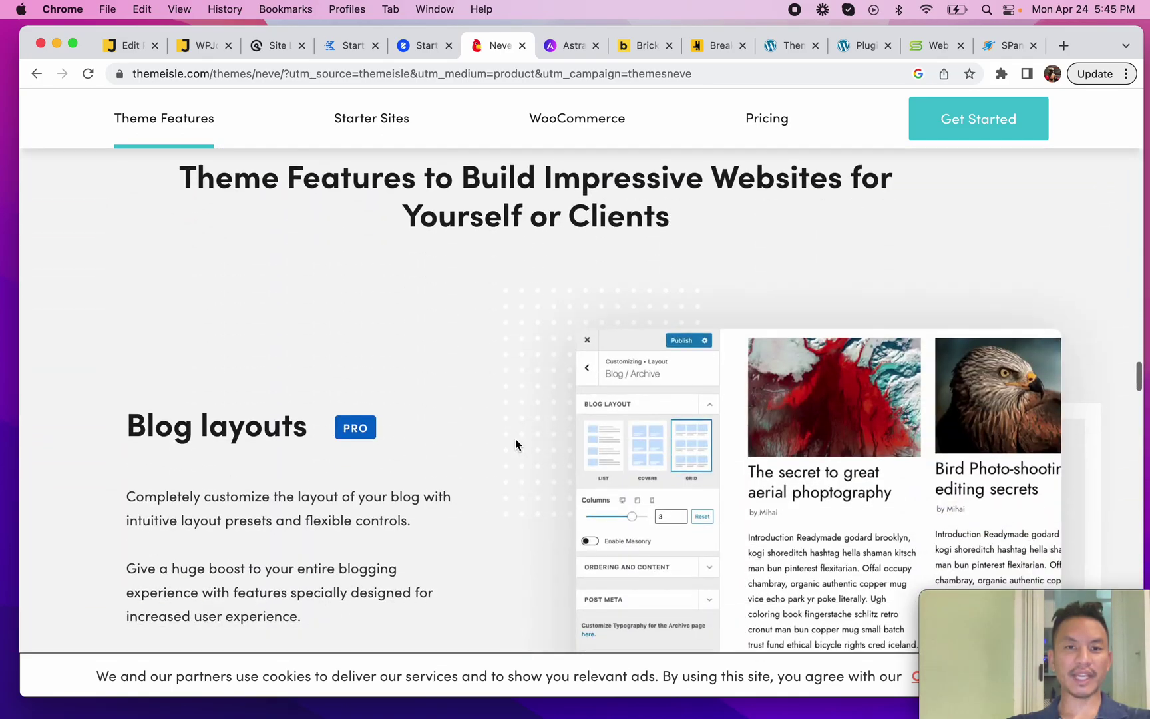
pyautogui.scroll(-15, 515, 445)
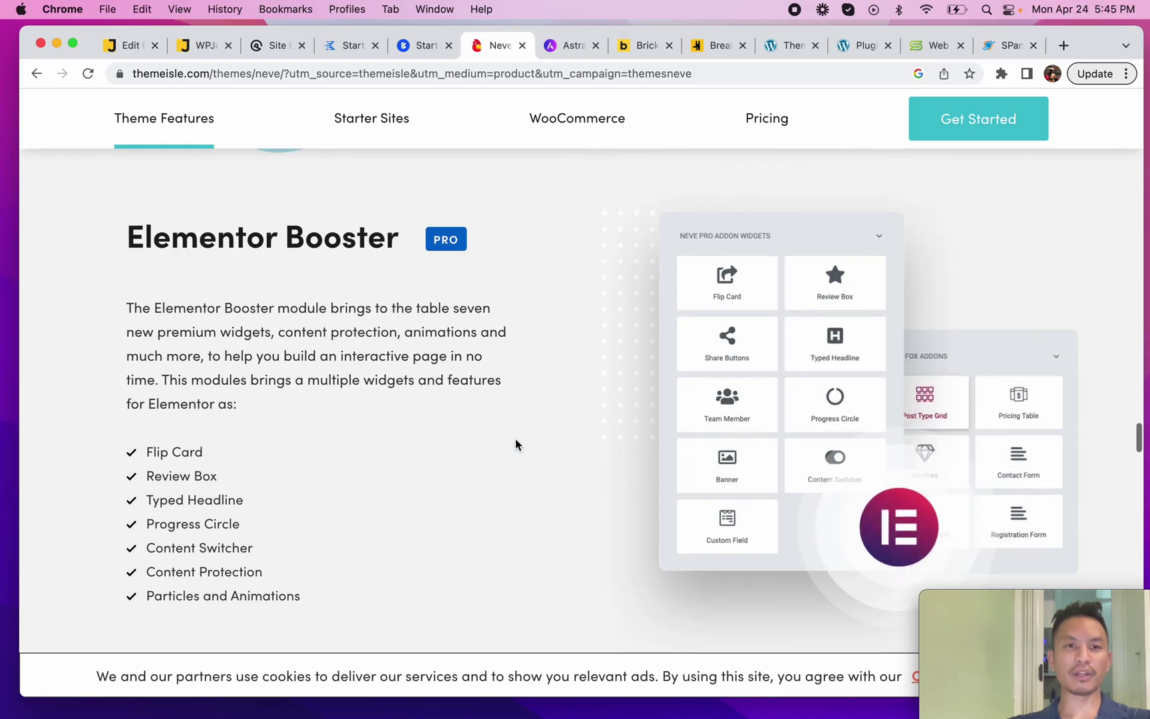
pyautogui.scroll(-15, 515, 444)
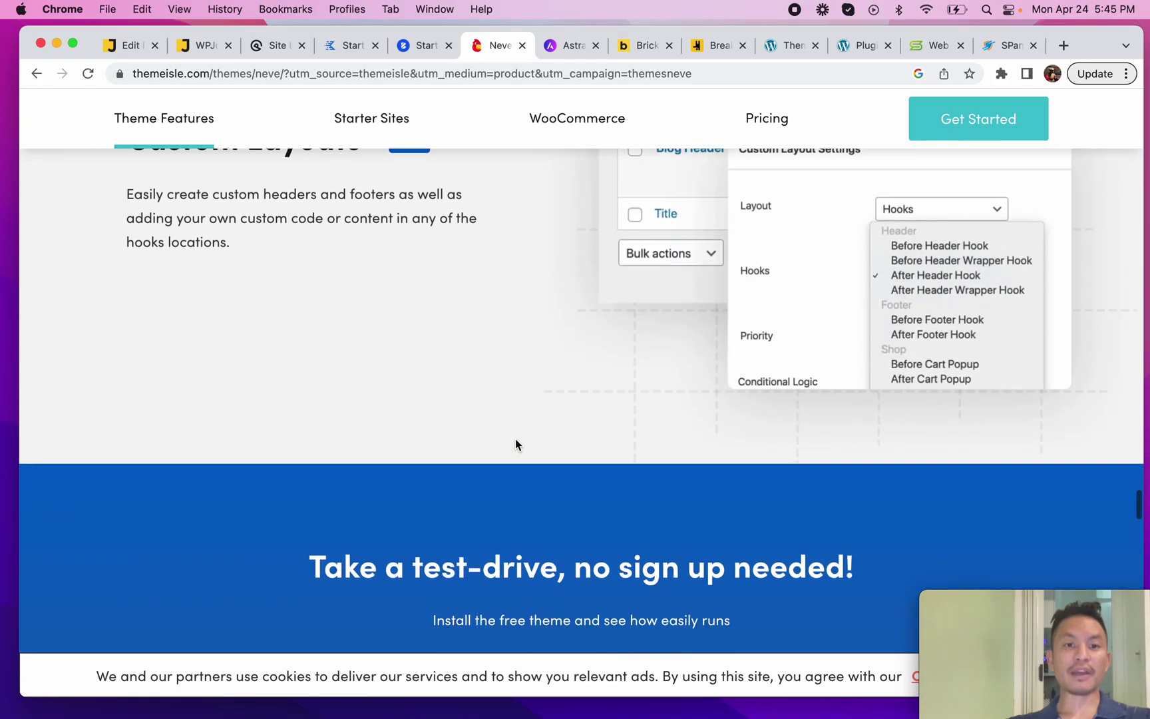
pyautogui.scroll(-15, 515, 444)
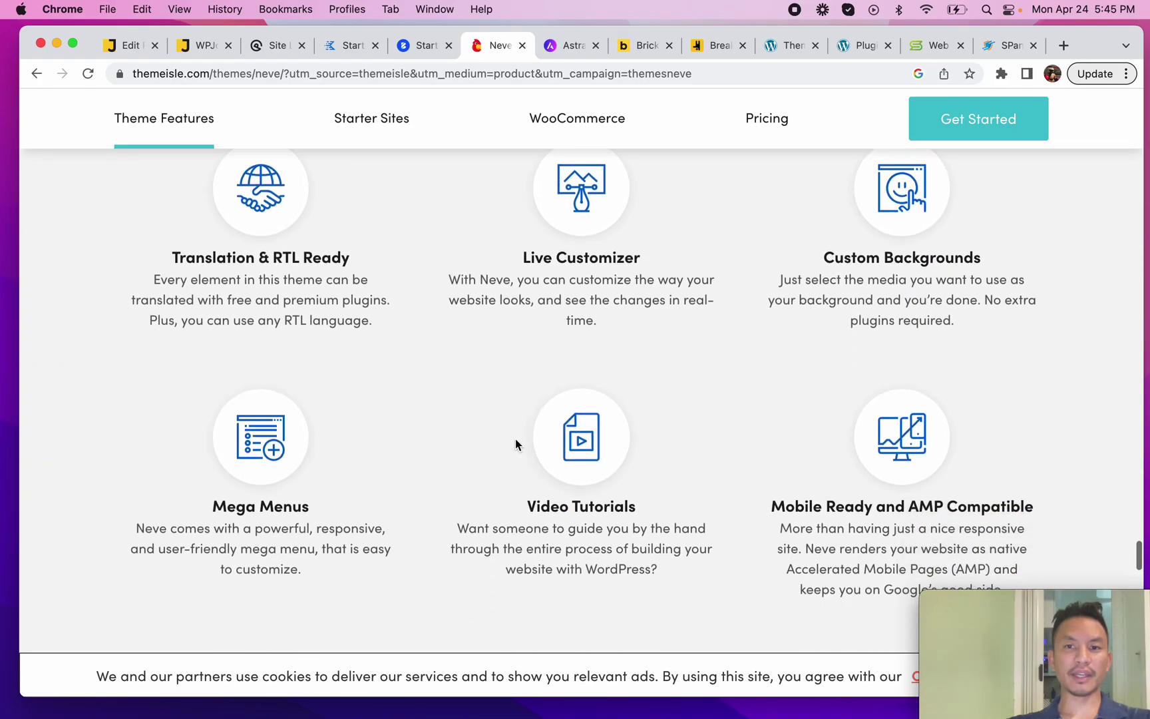
pyautogui.scroll(-10, 515, 444)
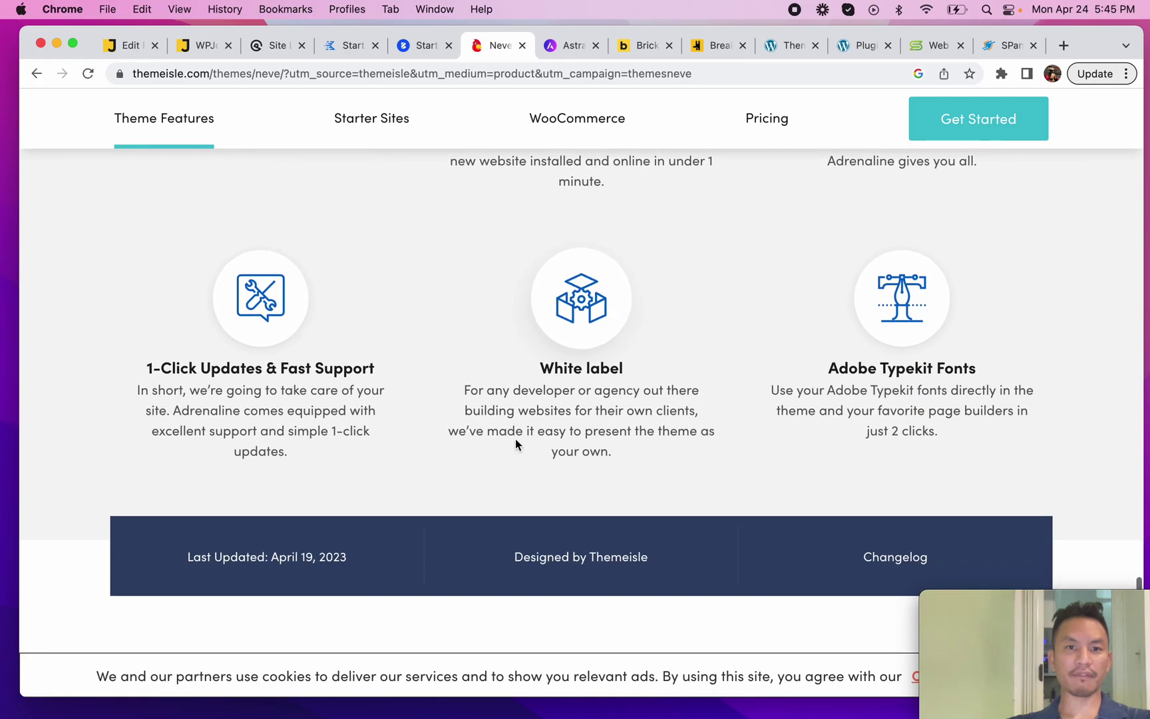
pyautogui.scroll(-3, 515, 445)
pyautogui.scroll(5, 515, 445)
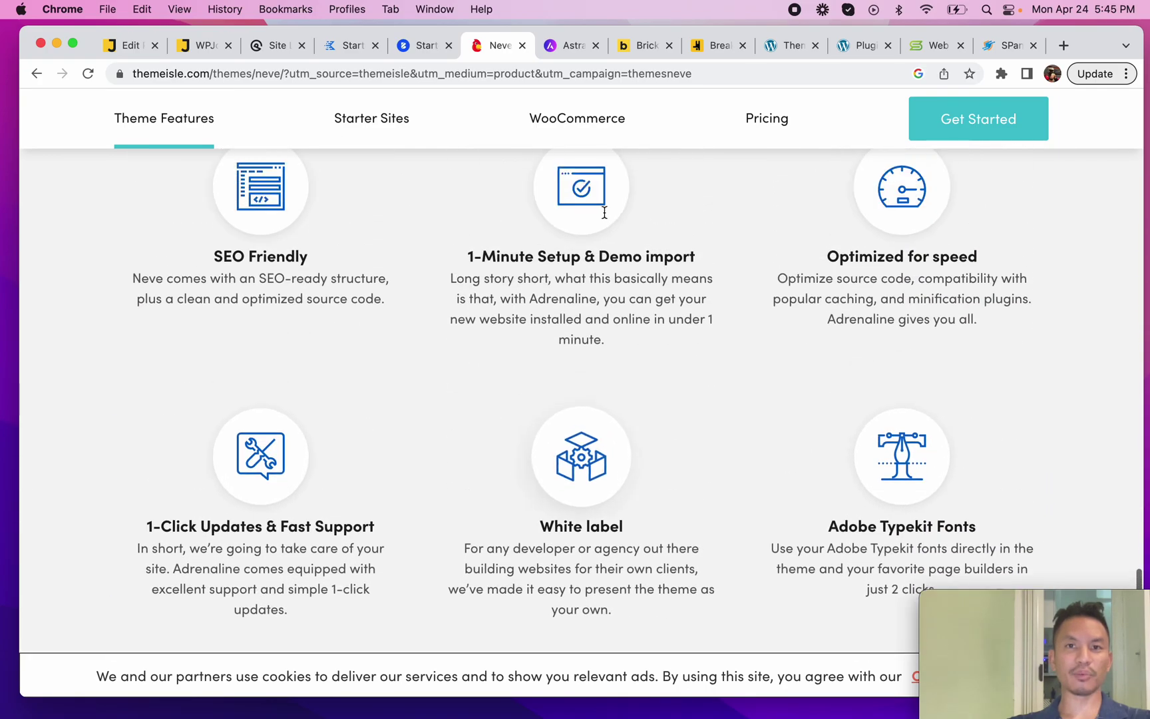
pyautogui.click(787, 48)
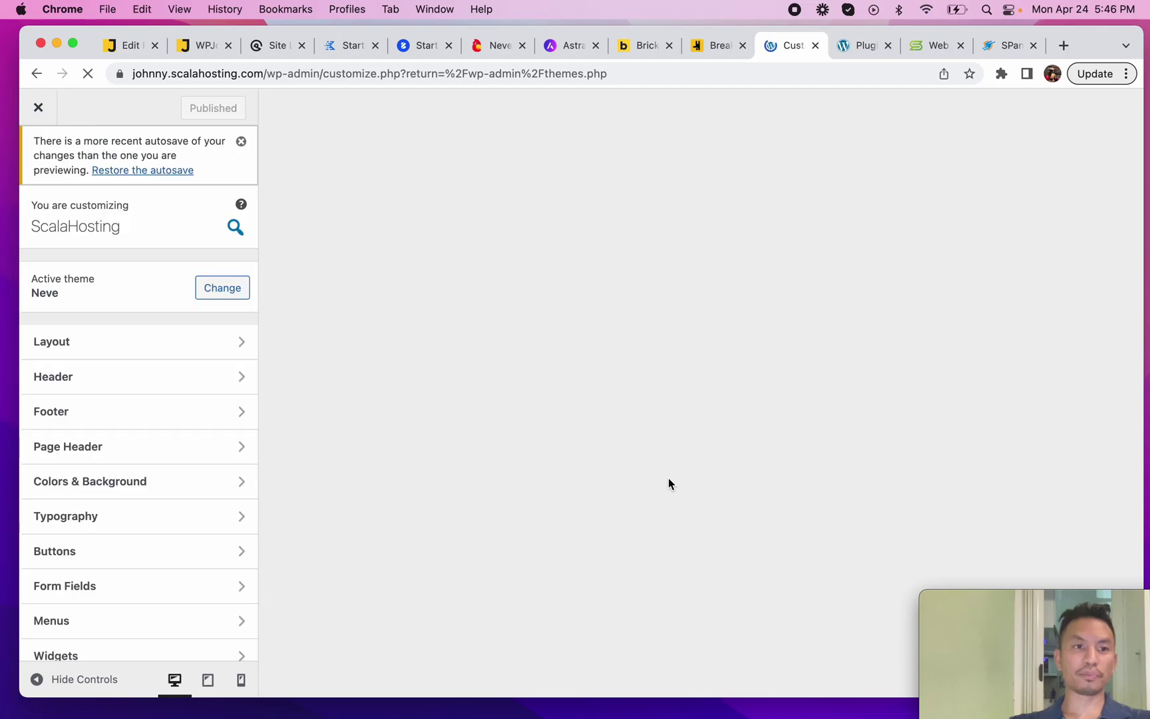
# Look at Neve's Layout > Container and Menus settings in the Customizer.
pyautogui.click(87, 343)
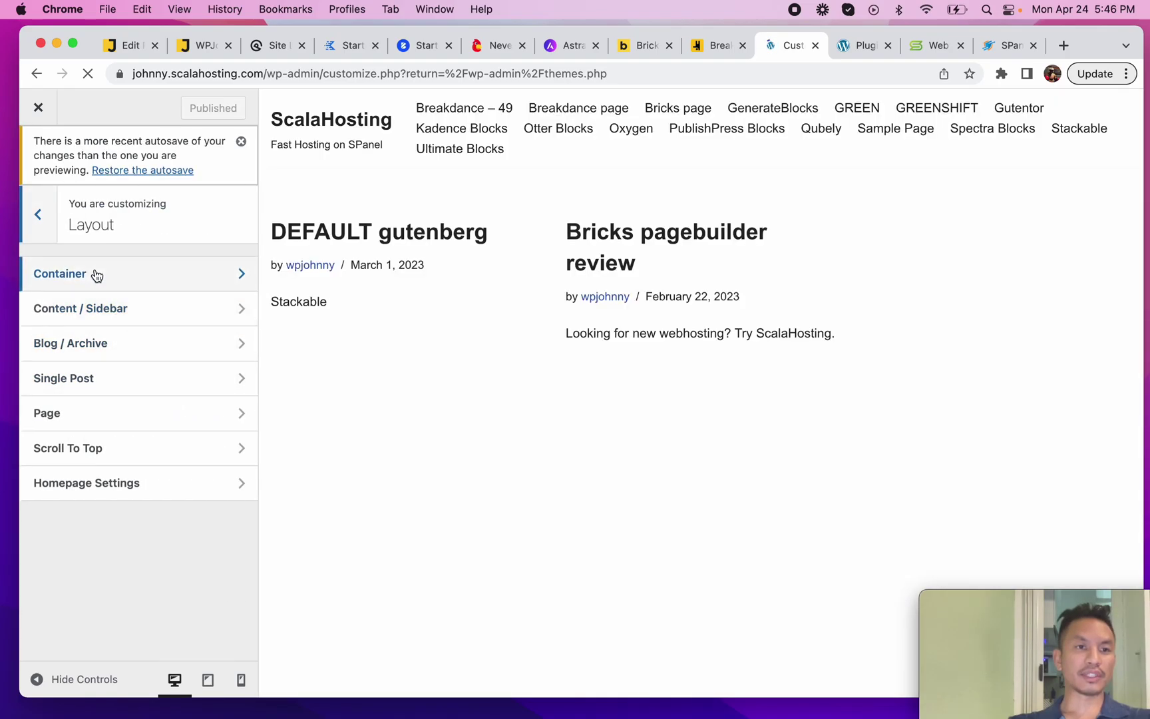
pyautogui.click(95, 273)
pyautogui.click(38, 223)
pyautogui.click(40, 221)
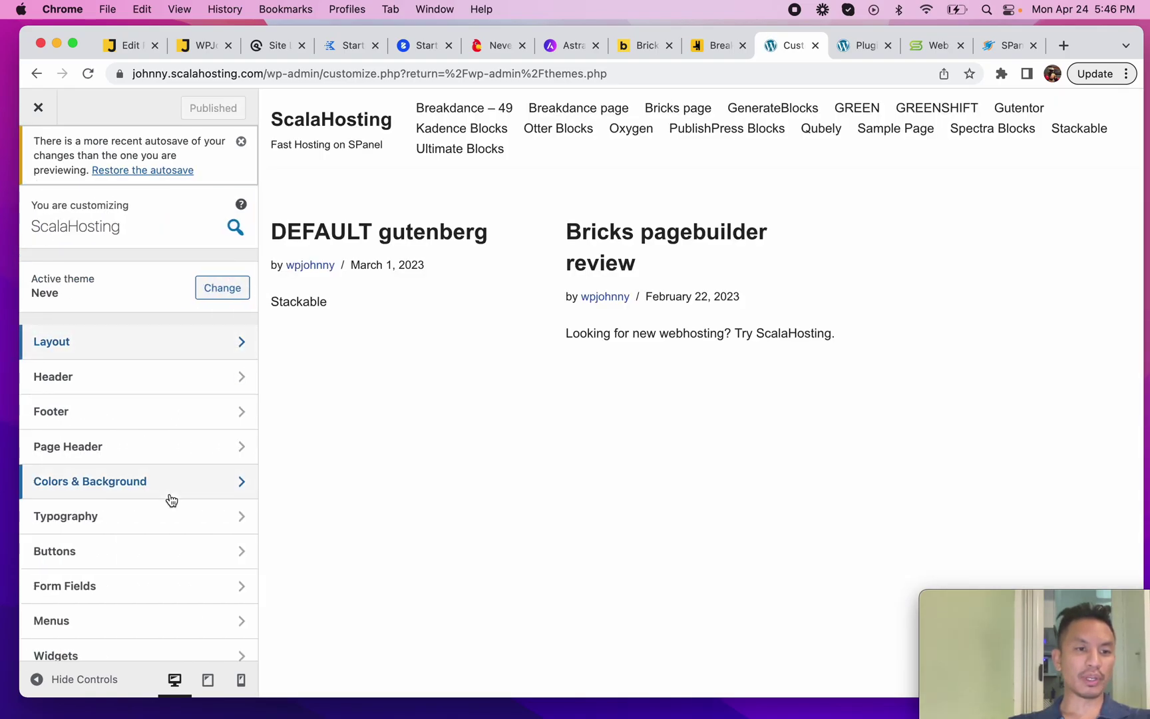
pyautogui.scroll(-2, 154, 506)
pyautogui.click(140, 527)
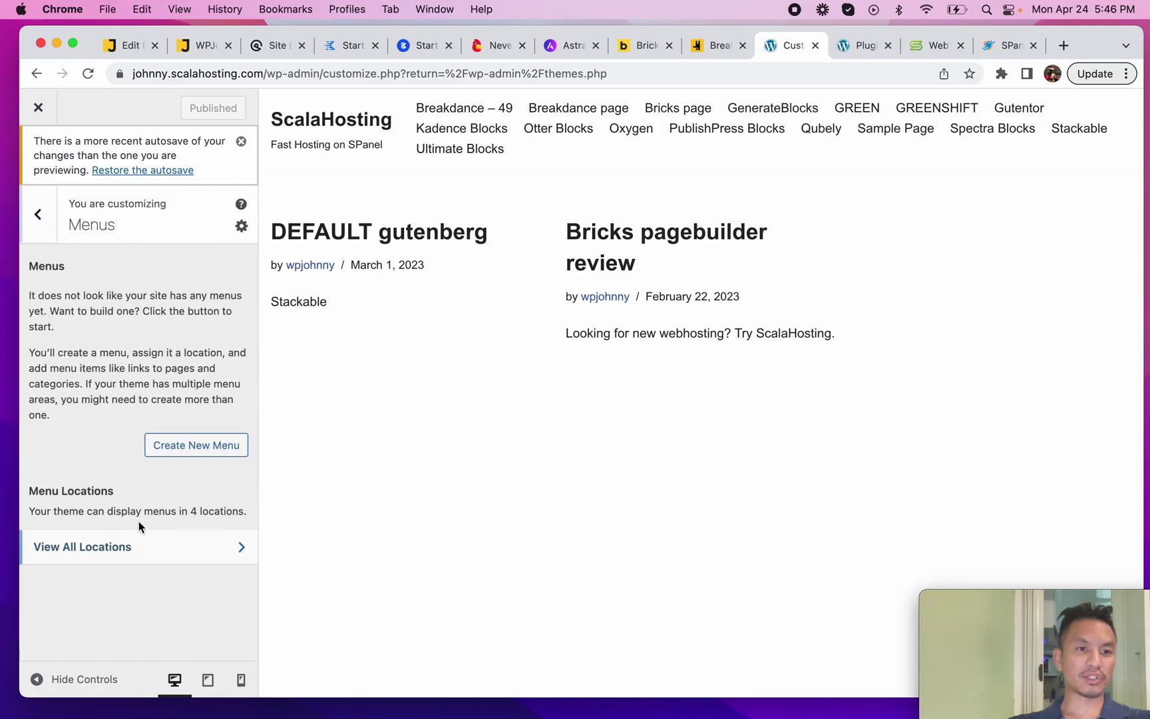
pyautogui.click(35, 212)
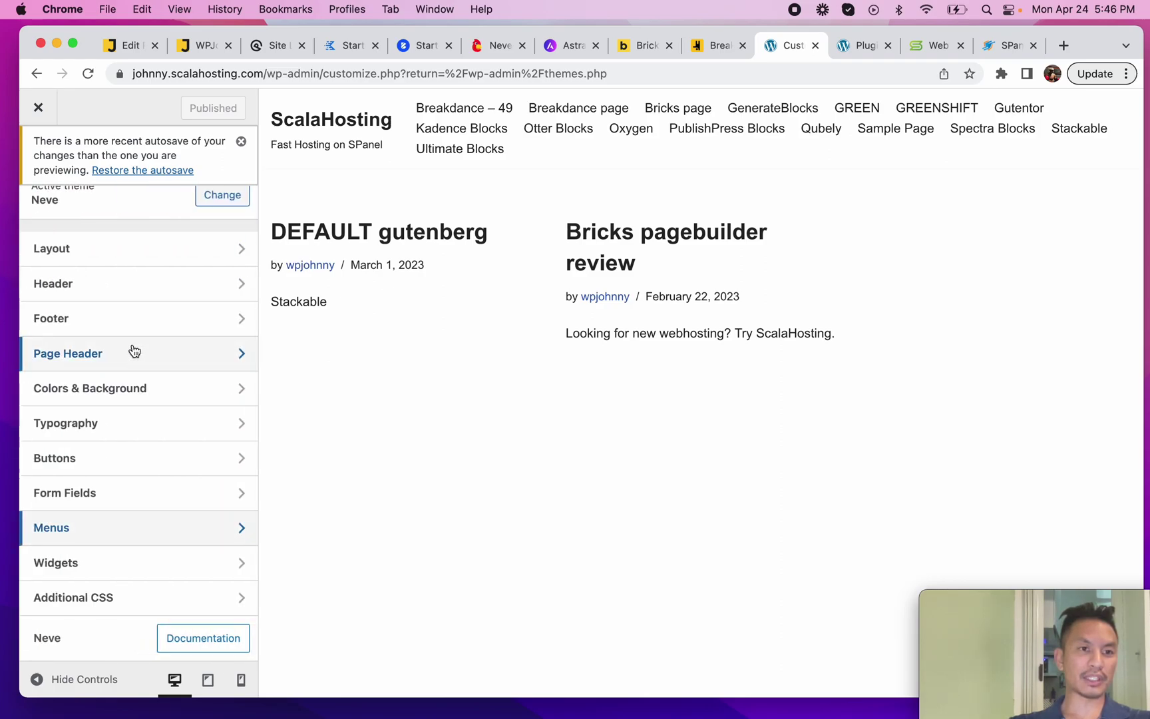
# Review Neve's Page Header > Global Page Header Settings.
pyautogui.click(134, 350)
pyautogui.click(147, 425)
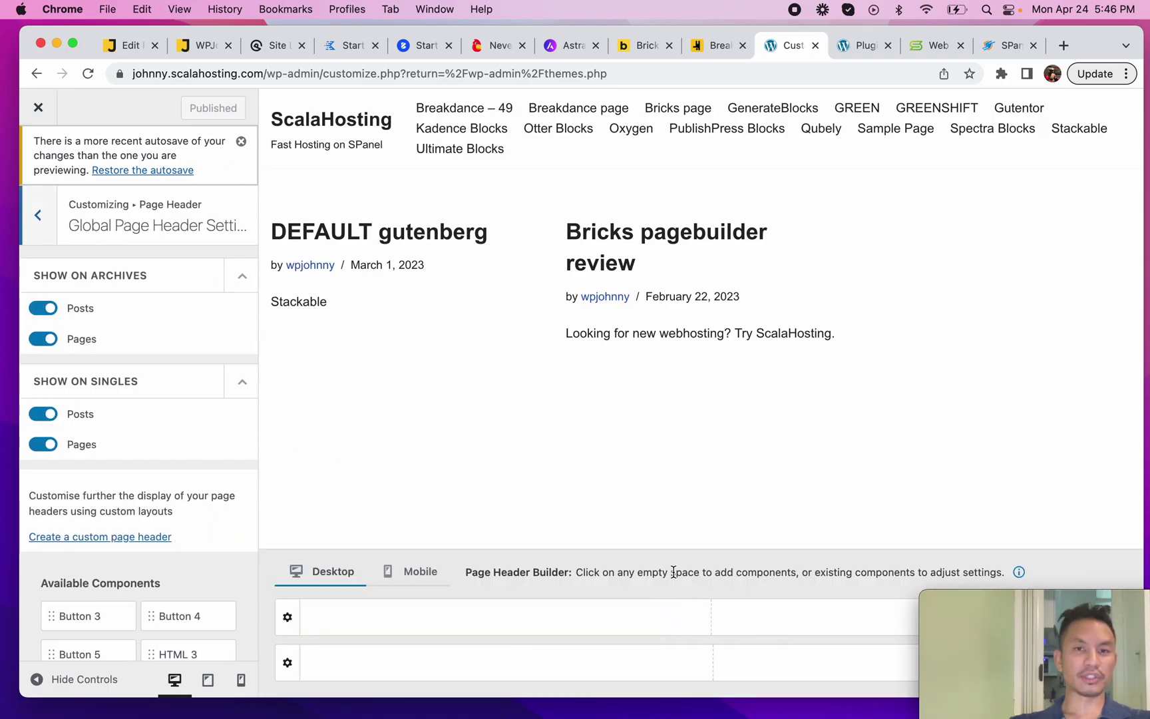
pyautogui.scroll(-5, 146, 475)
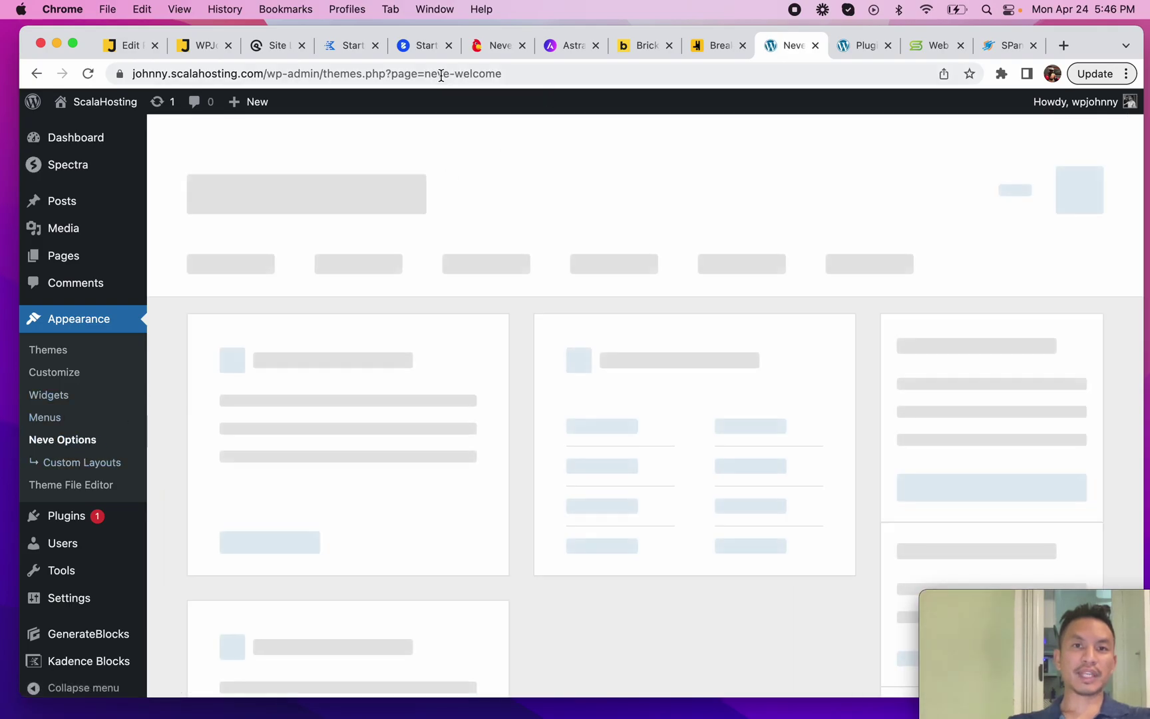
pyautogui.click(483, 50)
# Scroll through Neve's features and Themeisle's Support contact page.
pyautogui.scroll(-10, 444, 349)
pyautogui.scroll(15, 444, 349)
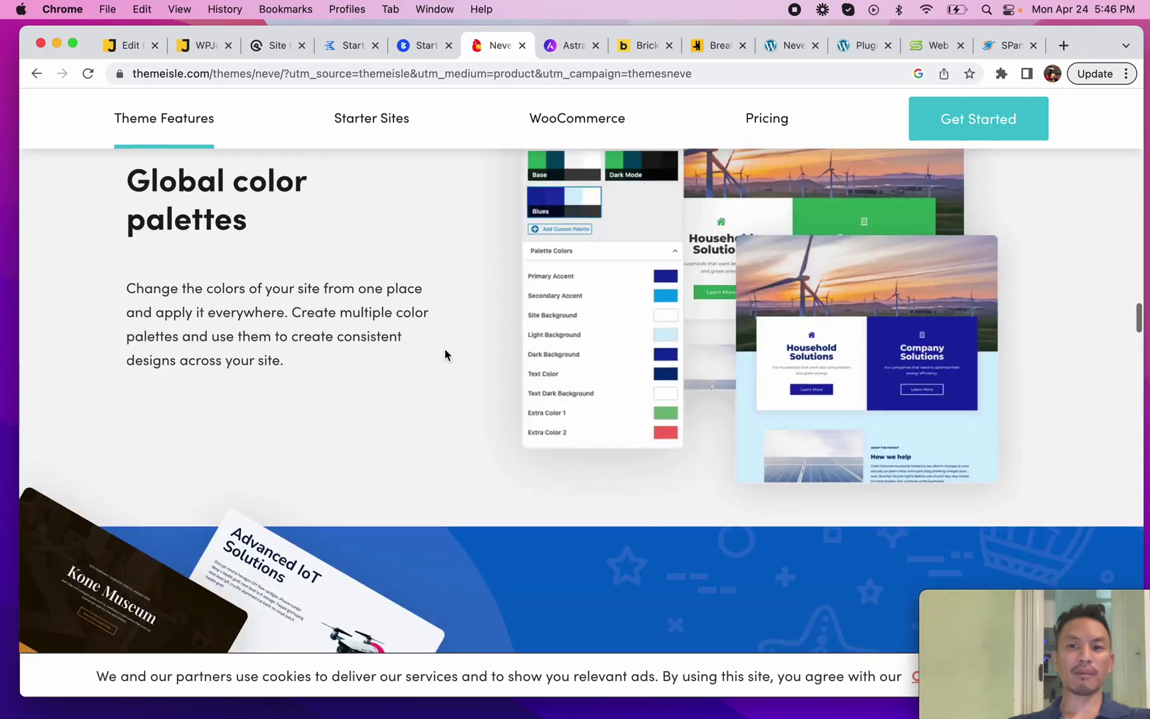
pyautogui.scroll(-8, 444, 349)
pyautogui.scroll(-10, 445, 350)
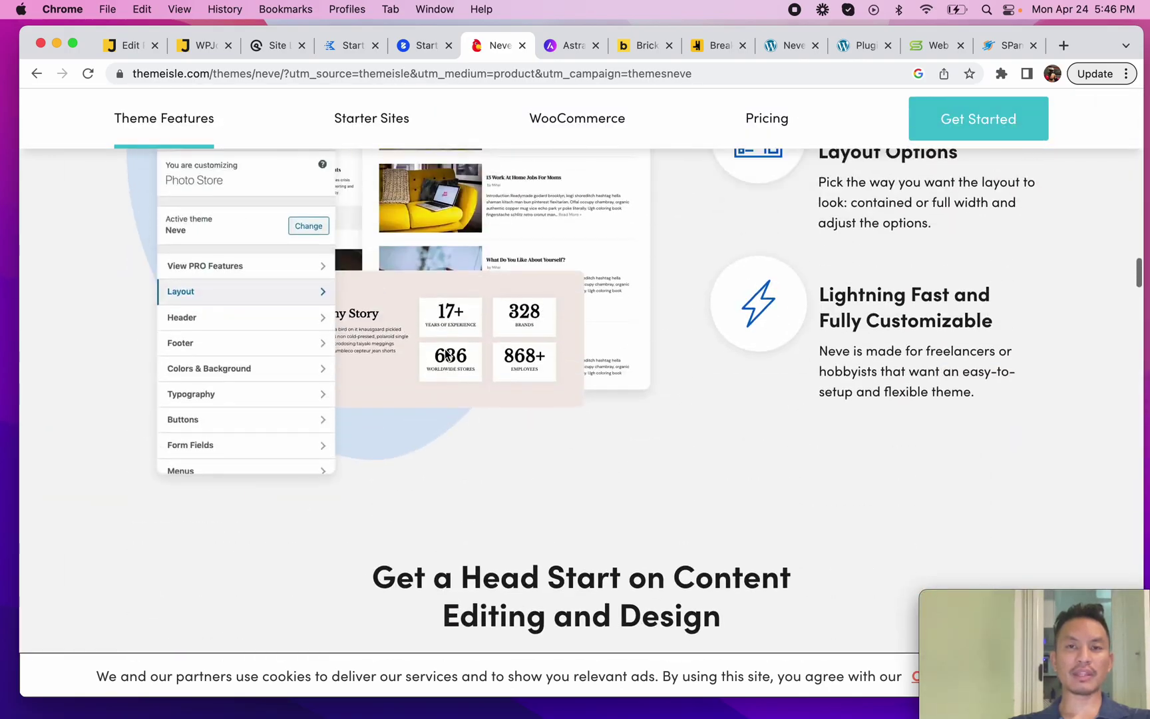
pyautogui.scroll(15, 762, 199)
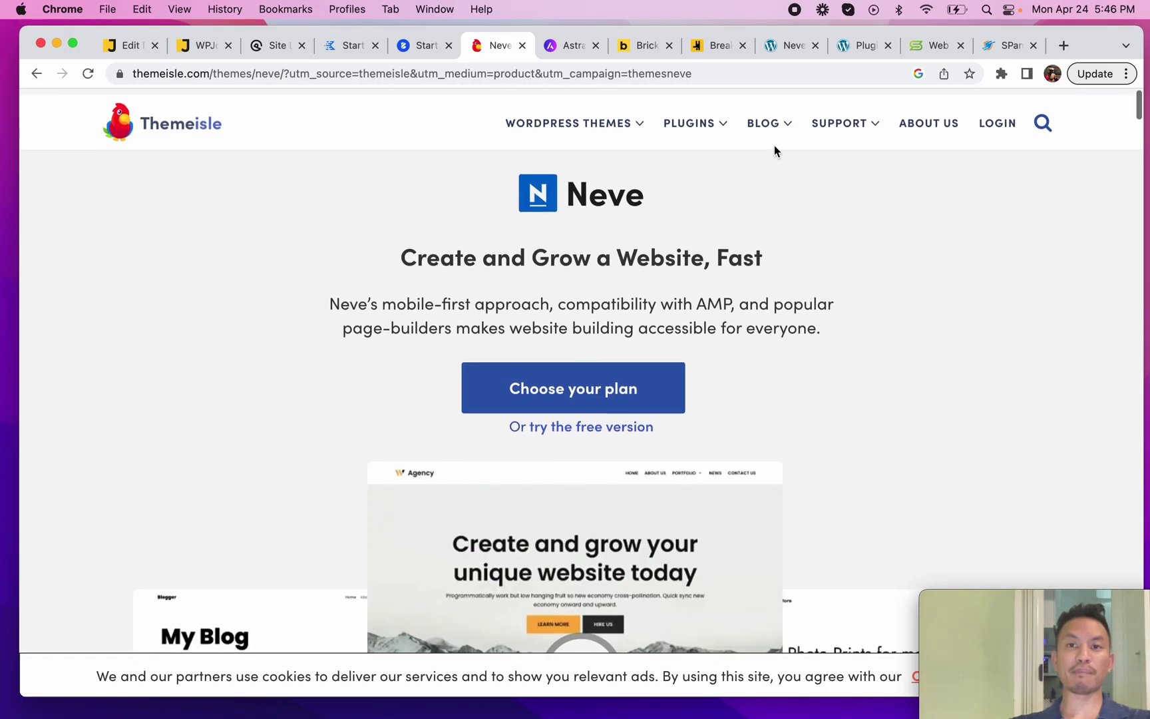
pyautogui.moveTo(847, 113)
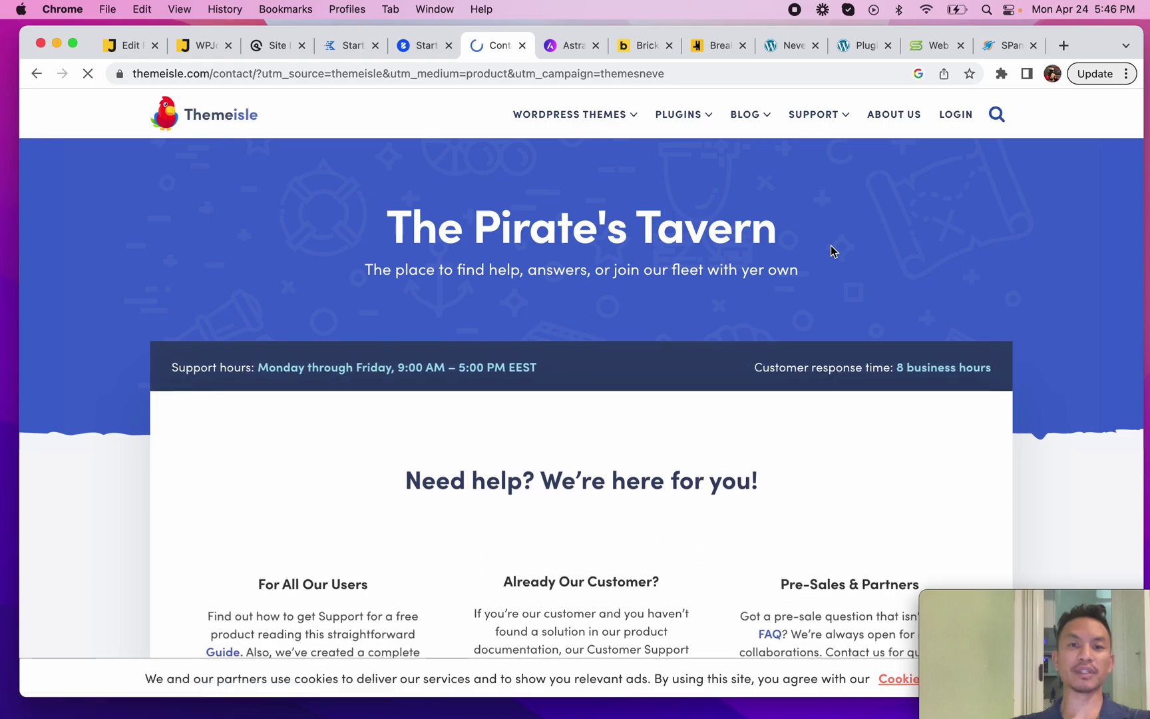
pyautogui.scroll(-5, 516, 521)
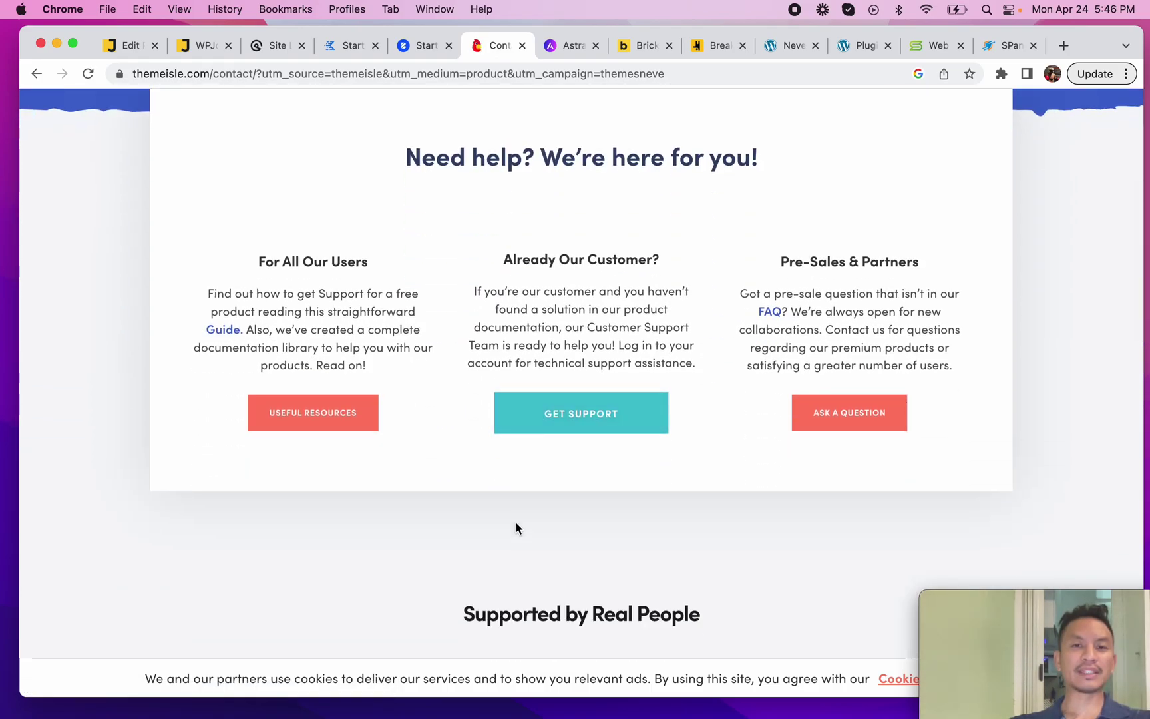
pyautogui.scroll(-6, 515, 526)
pyautogui.scroll(11, 515, 527)
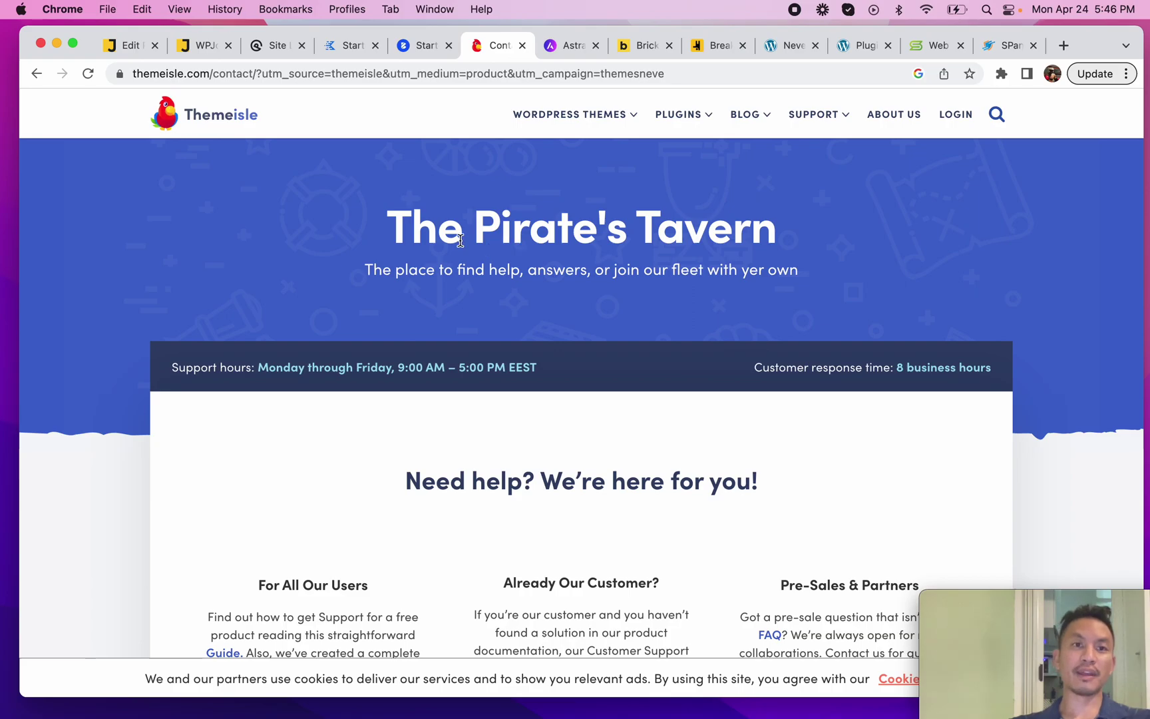
# Scroll the blog write-up preview to the Astra section and highlight its text.
pyautogui.click(201, 45)
pyautogui.scroll(-1, 424, 440)
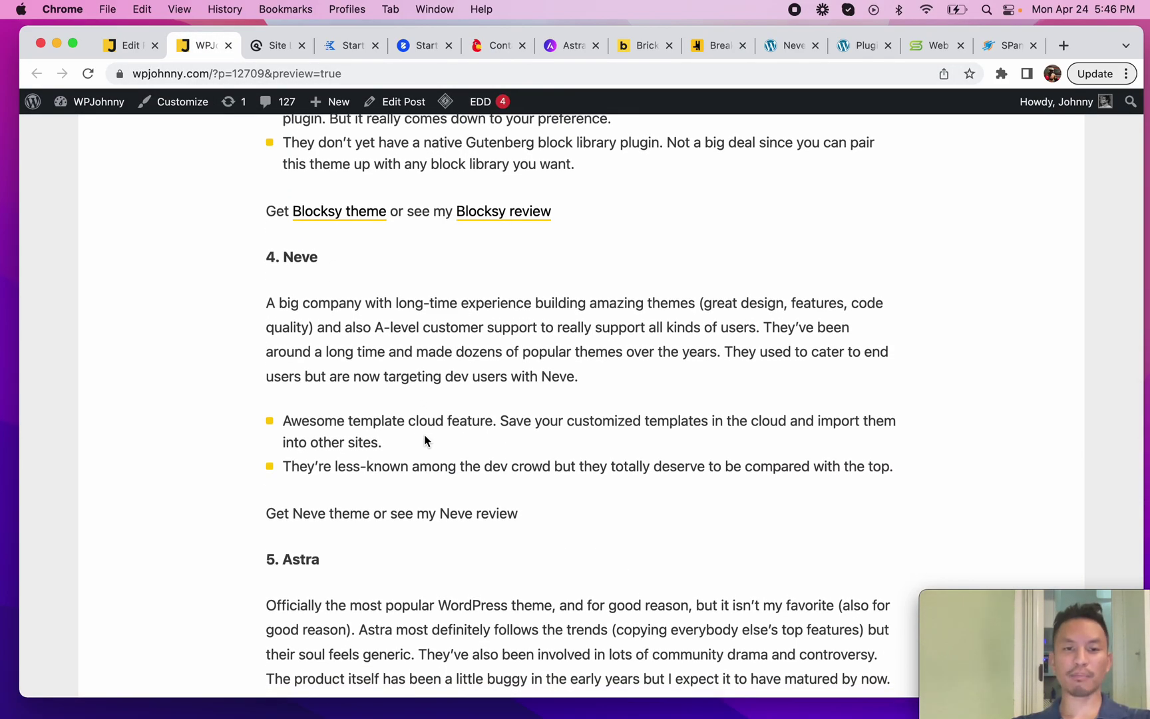
pyautogui.scroll(-10, 424, 433)
pyautogui.scroll(-1, 425, 435)
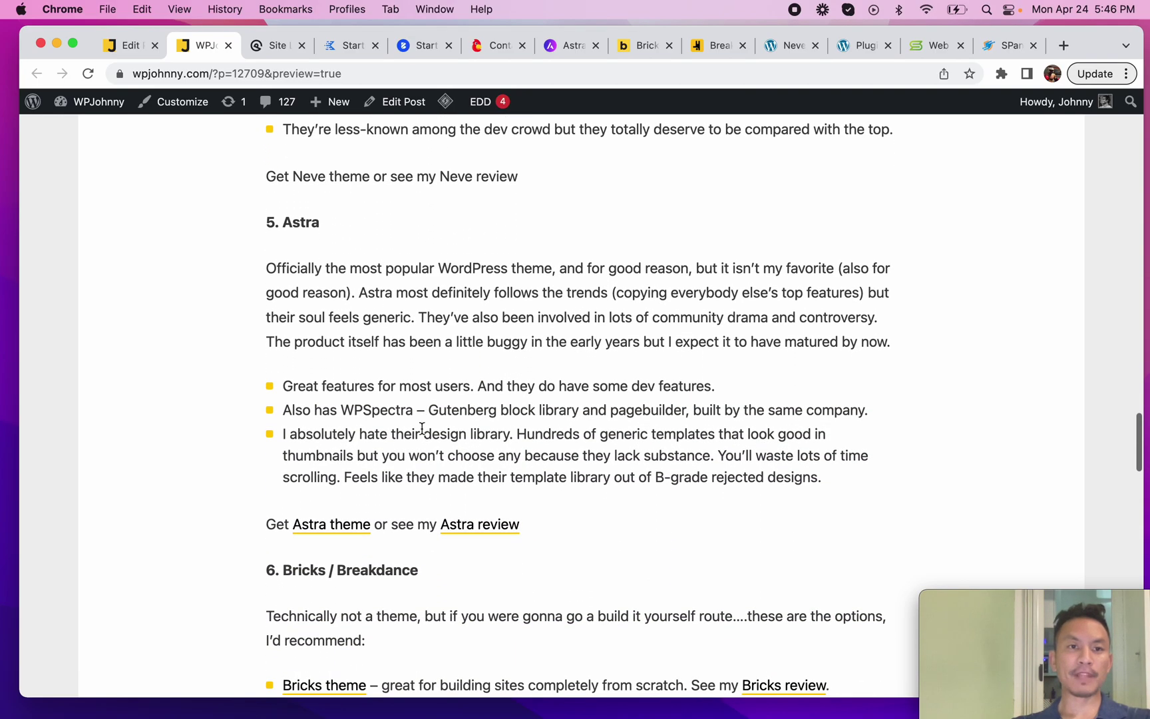
pyautogui.moveTo(264, 226); pyautogui.dragTo(576, 509)
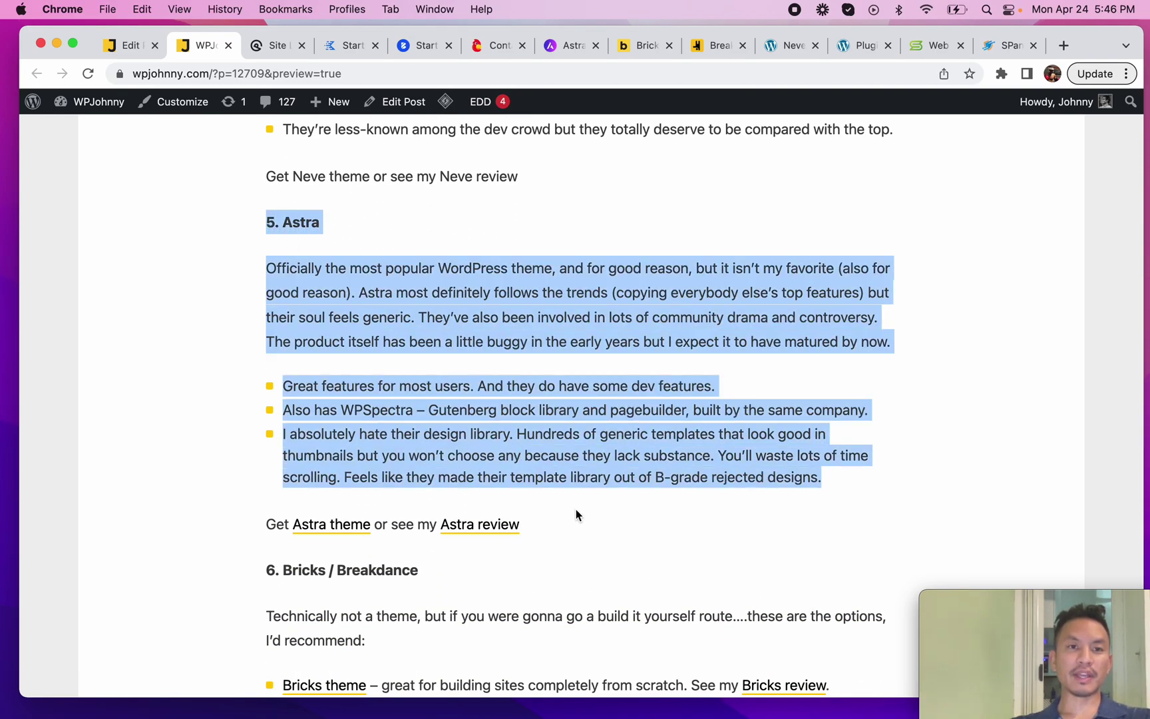
pyautogui.click(575, 509)
# Bring up wpastra.com and highlight the count of websites using Astra.
pyautogui.click(570, 45)
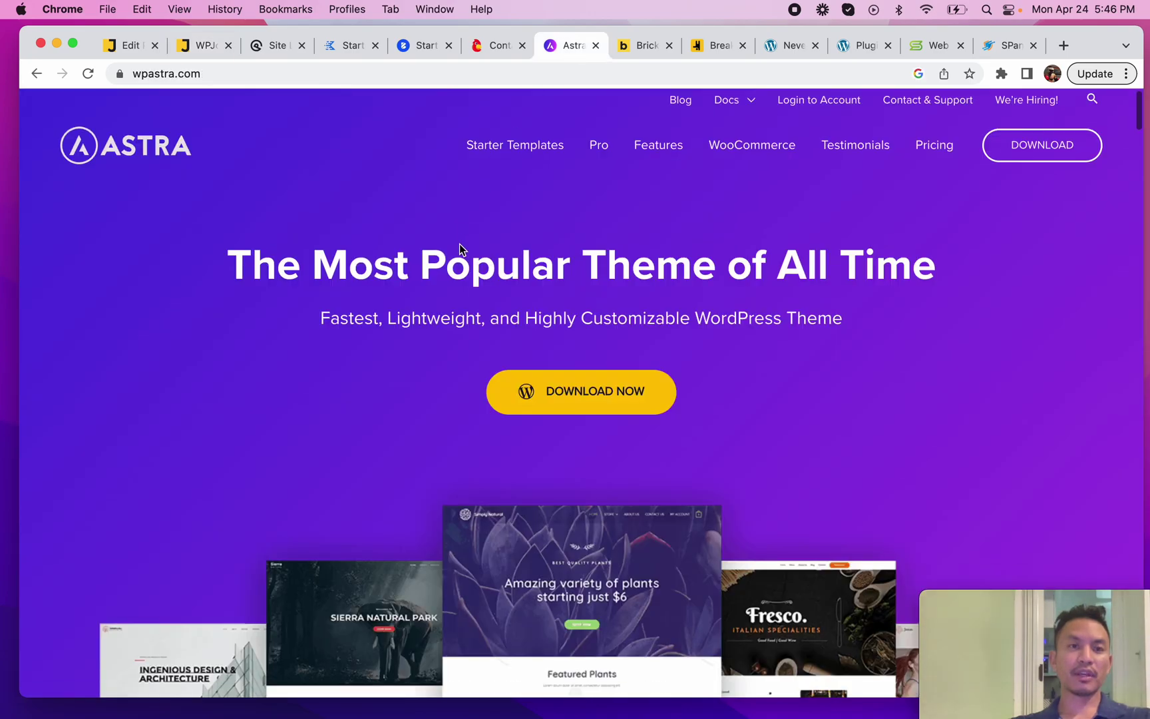
pyautogui.scroll(-5, 459, 248)
pyautogui.scroll(-15, 460, 243)
pyautogui.scroll(8, 459, 249)
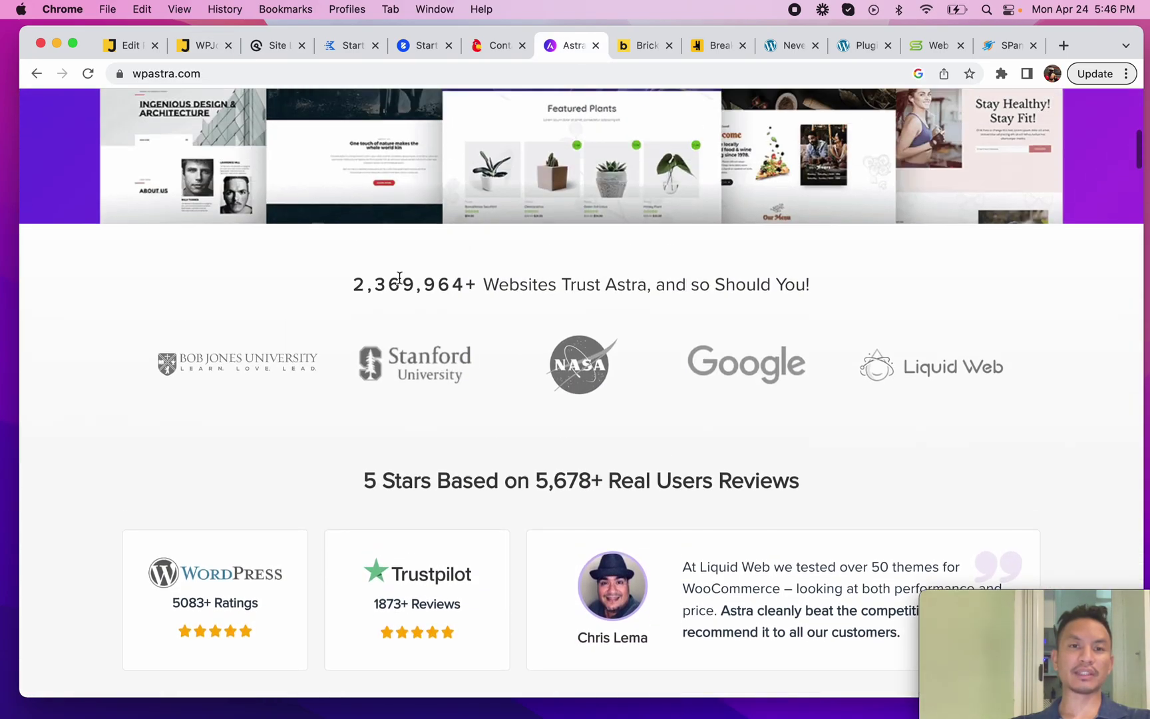
pyautogui.moveTo(353, 285); pyautogui.dragTo(487, 283)
# Scroll through Astra's customization and integration claims down to the performance section.
pyautogui.scroll(-15, 490, 391)
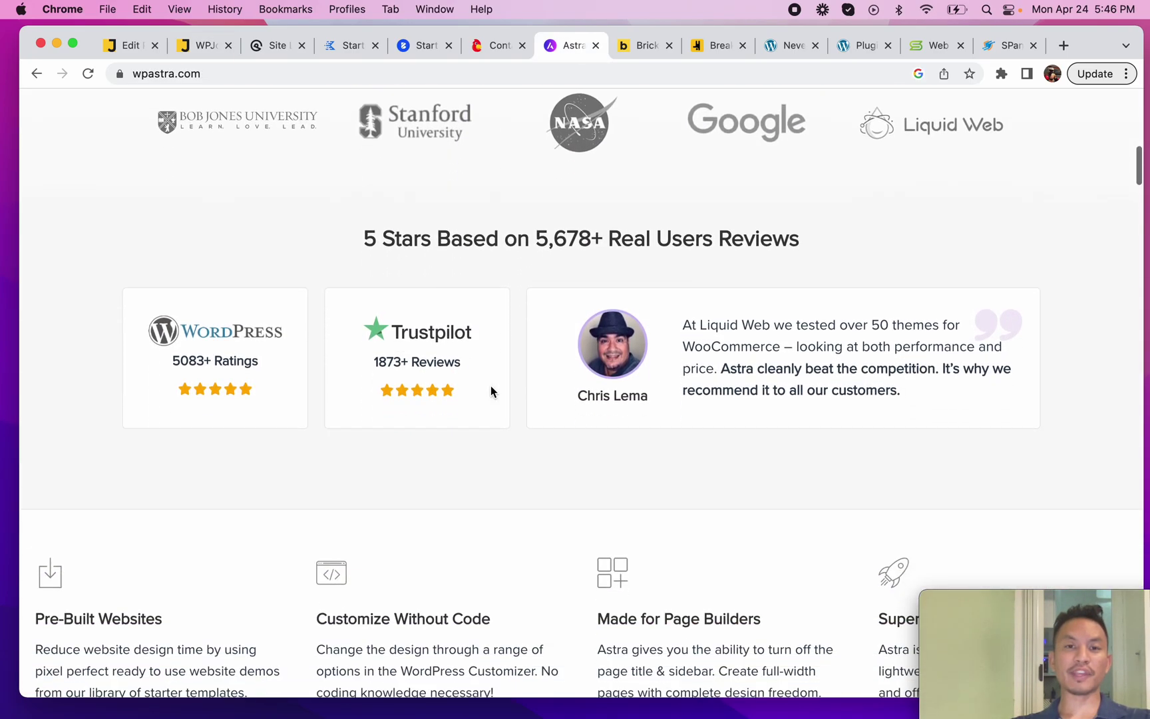
pyautogui.scroll(-3, 491, 391)
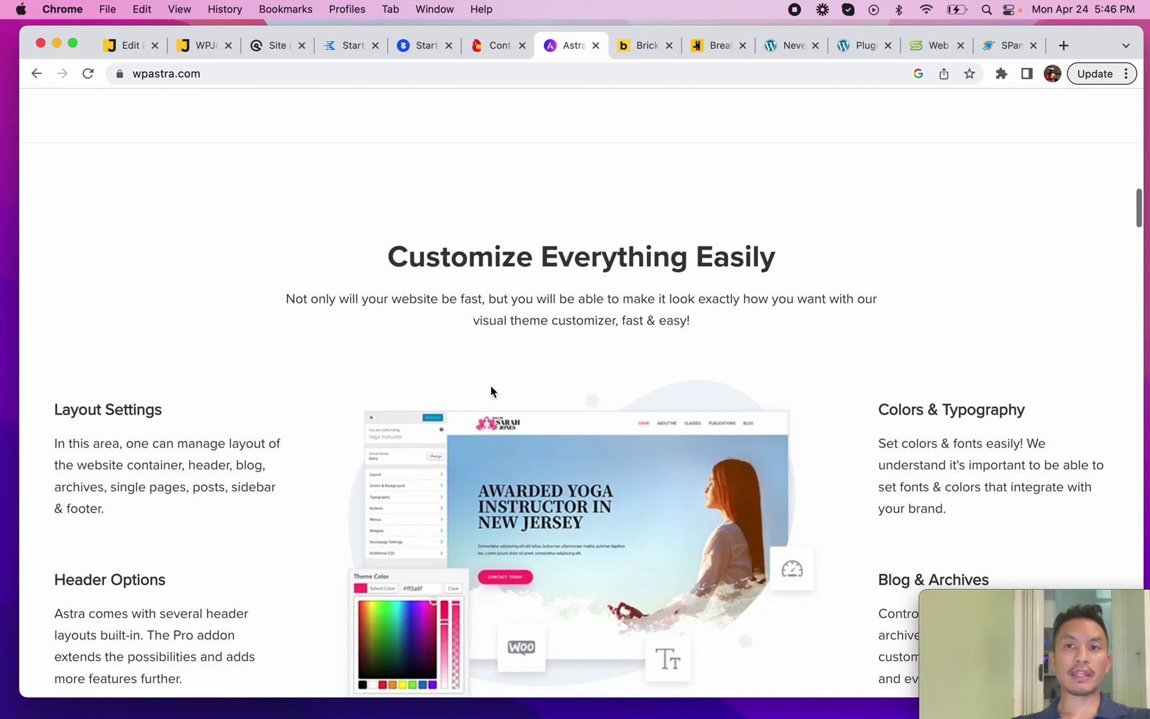
pyautogui.scroll(-5, 583, 435)
pyautogui.scroll(-8, 582, 432)
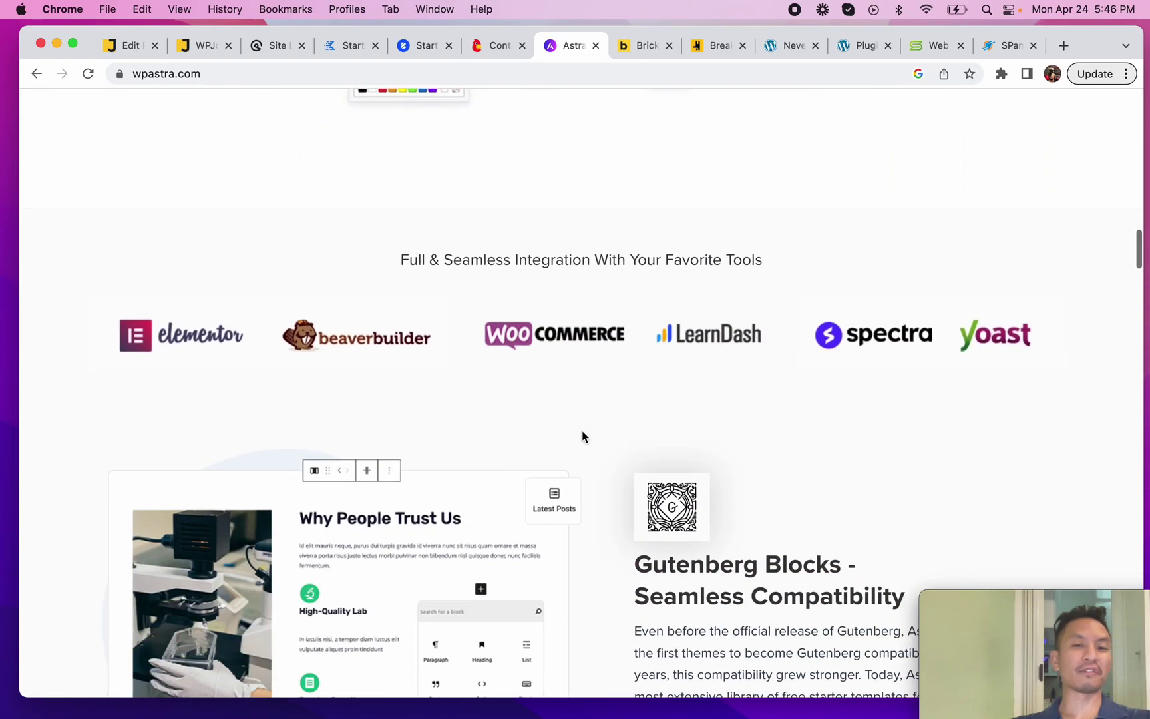
pyautogui.scroll(-20, 583, 437)
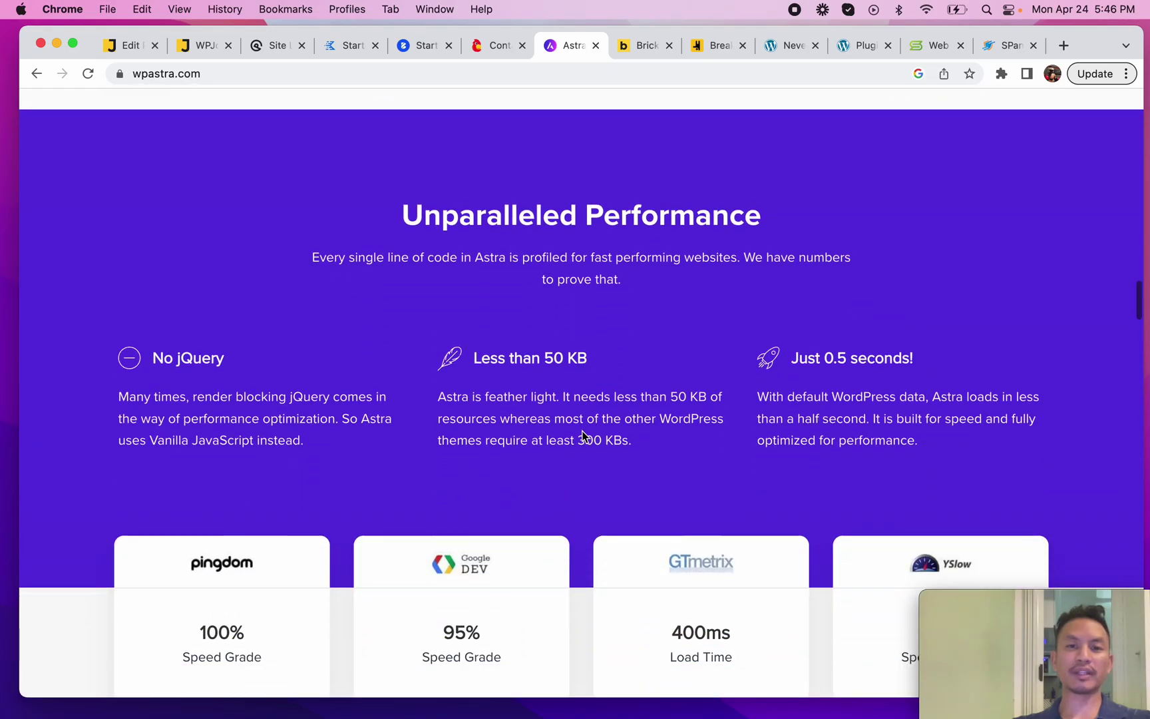
pyautogui.scroll(-20, 582, 426)
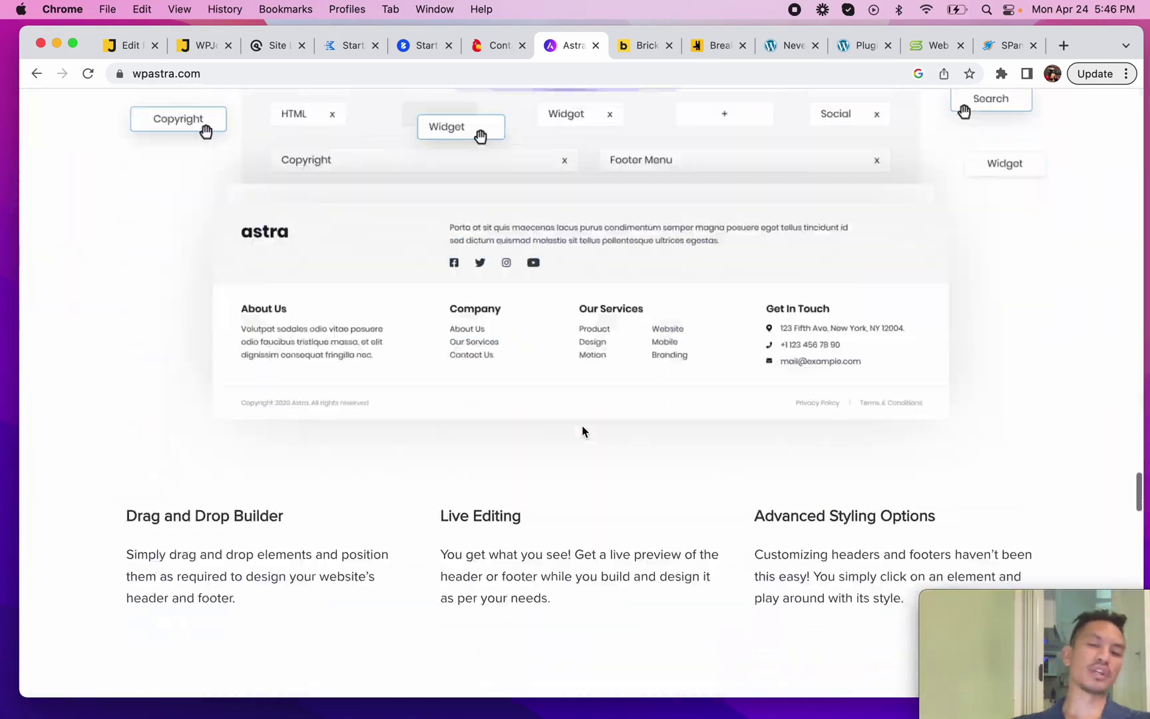
pyautogui.scroll(20, 582, 431)
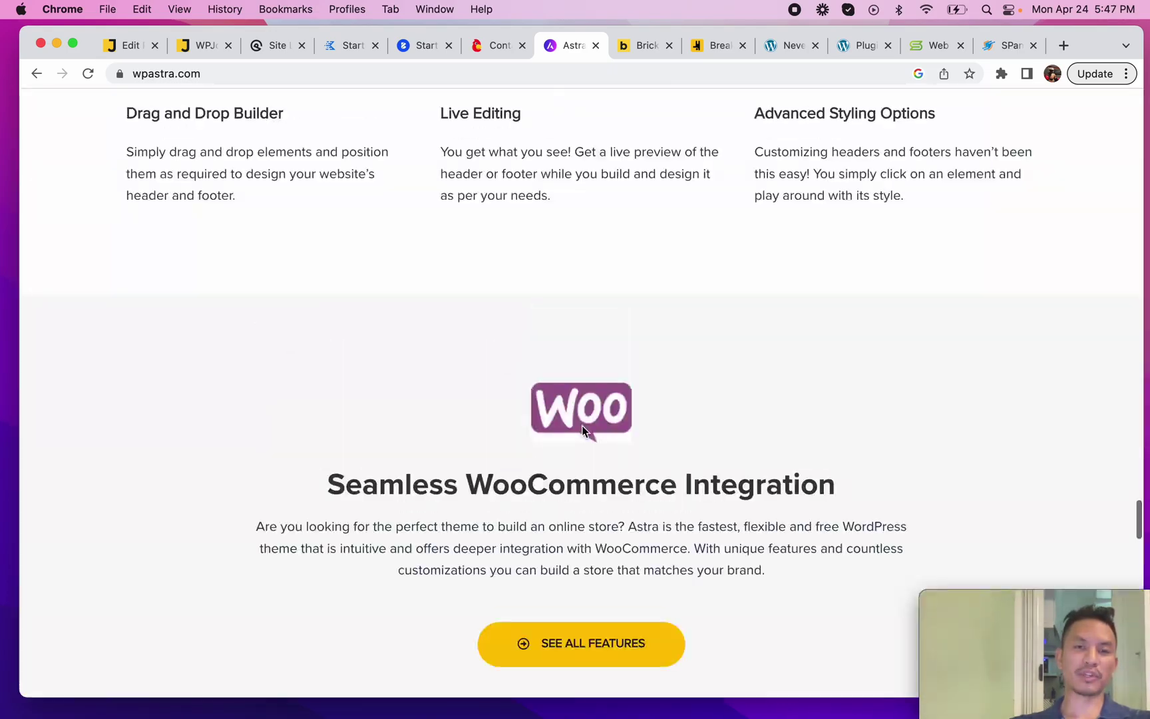
pyautogui.scroll(15, 583, 432)
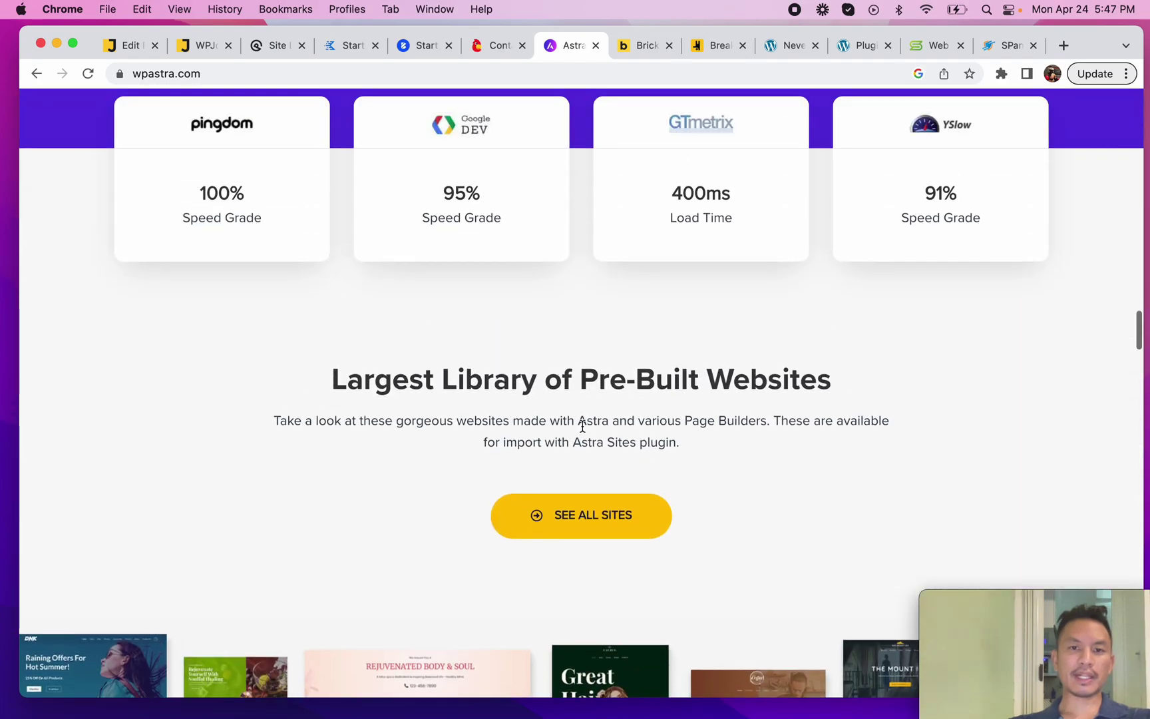
pyautogui.scroll(-5, 577, 418)
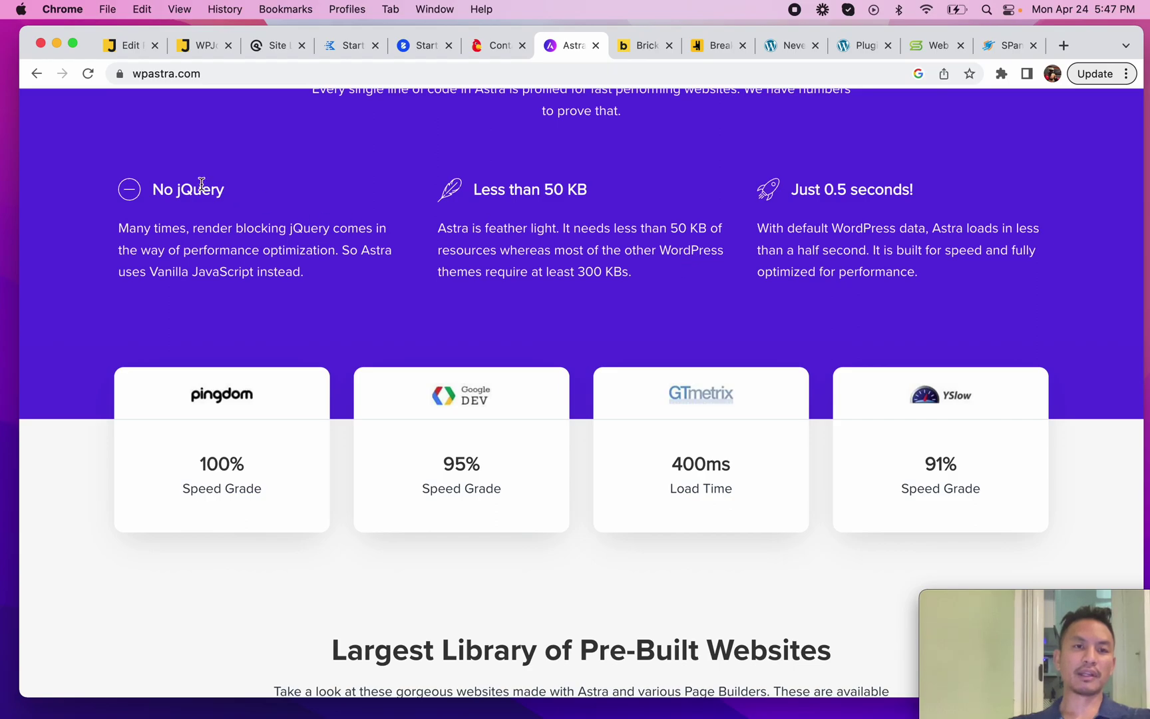
# Highlight the three performance features and the 'Less than 50 KB' heading, then return toward the top.
pyautogui.moveTo(131, 188); pyautogui.dragTo(891, 268)
pyautogui.click(933, 289)
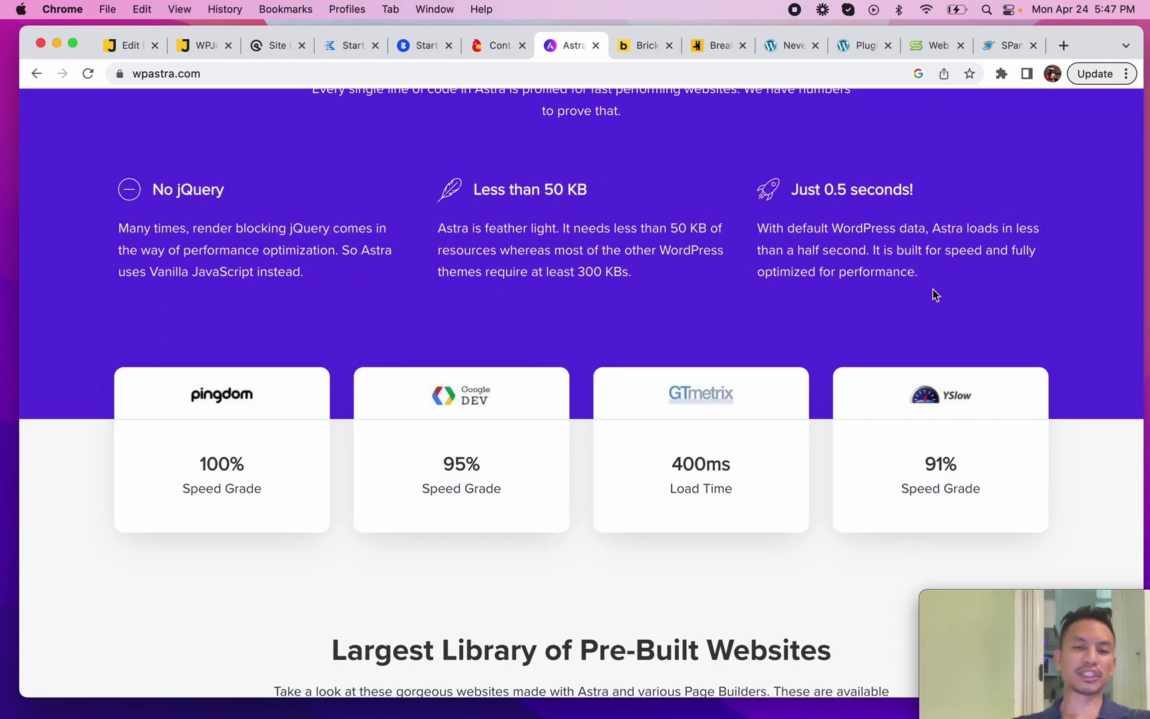
pyautogui.moveTo(475, 191); pyautogui.dragTo(543, 222)
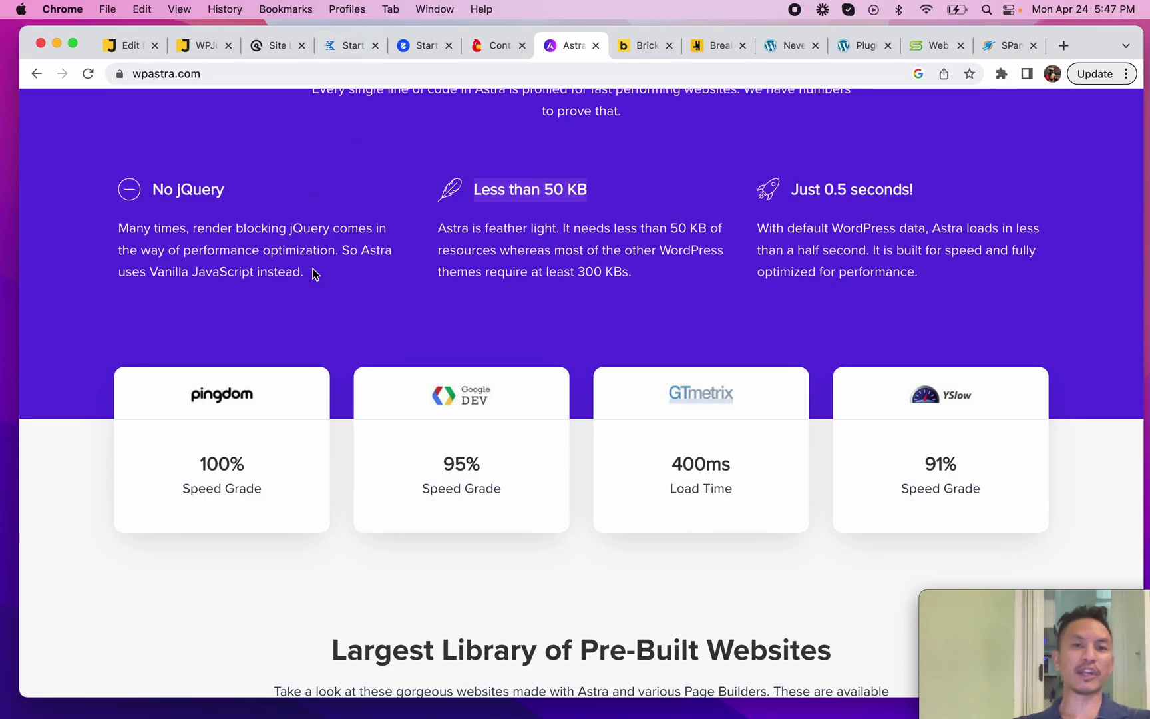
pyautogui.scroll(10, 314, 268)
pyautogui.scroll(15, 311, 256)
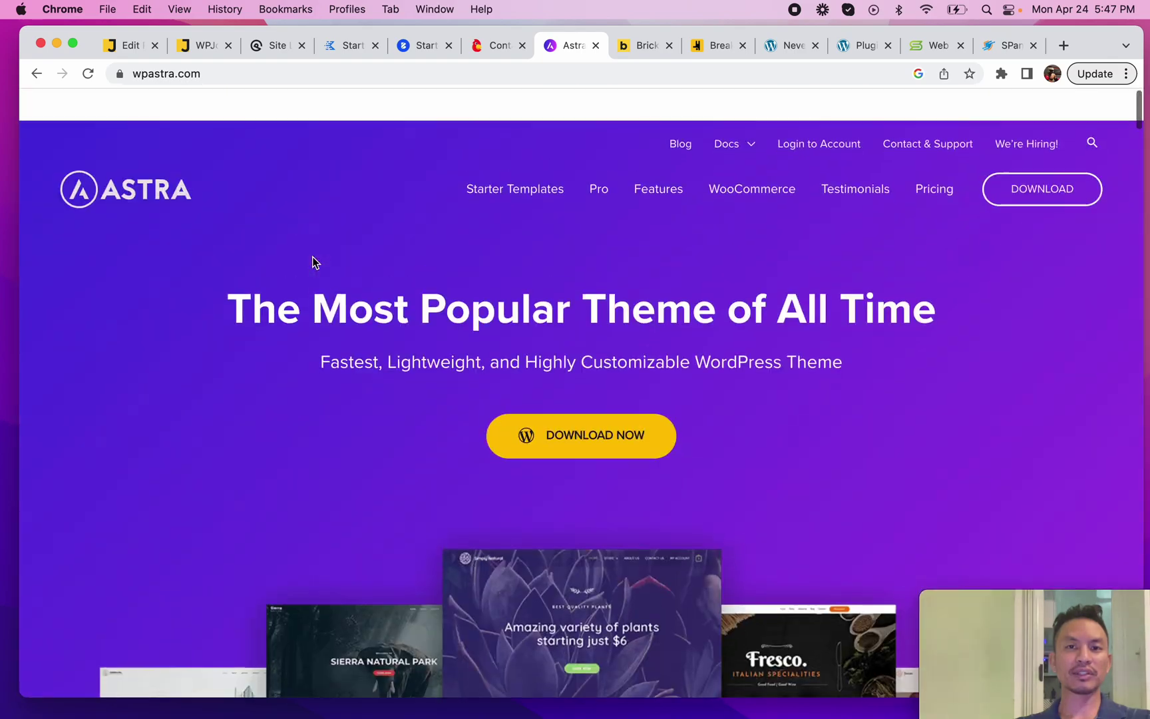
# Open Astra's Starter Templates library and begin scrolling the page.
pyautogui.click(545, 157)
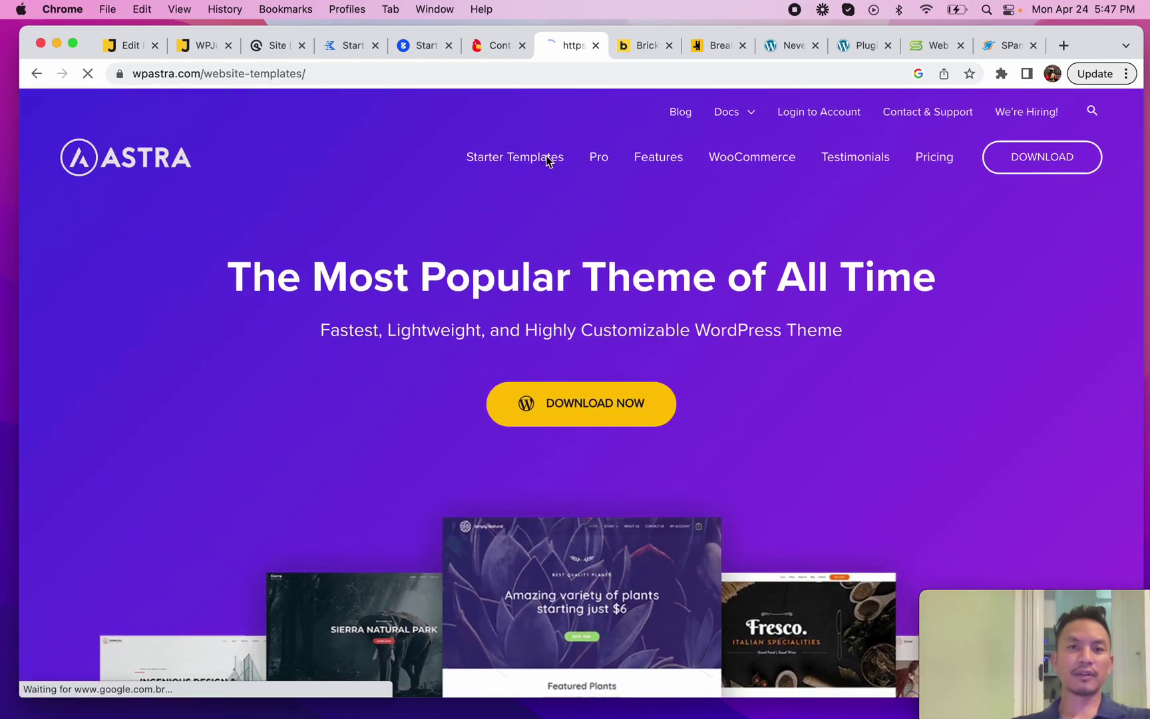
pyautogui.scroll(-6, 449, 364)
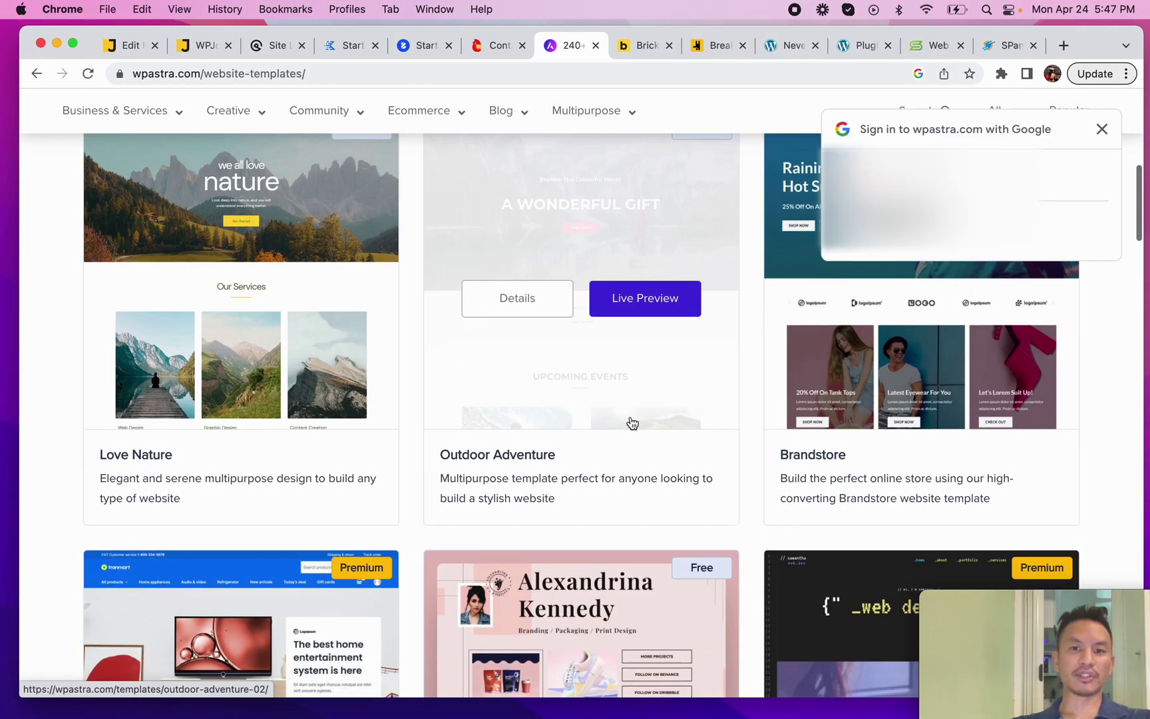
pyautogui.scroll(-10, 629, 424)
pyautogui.scroll(-7, 552, 535)
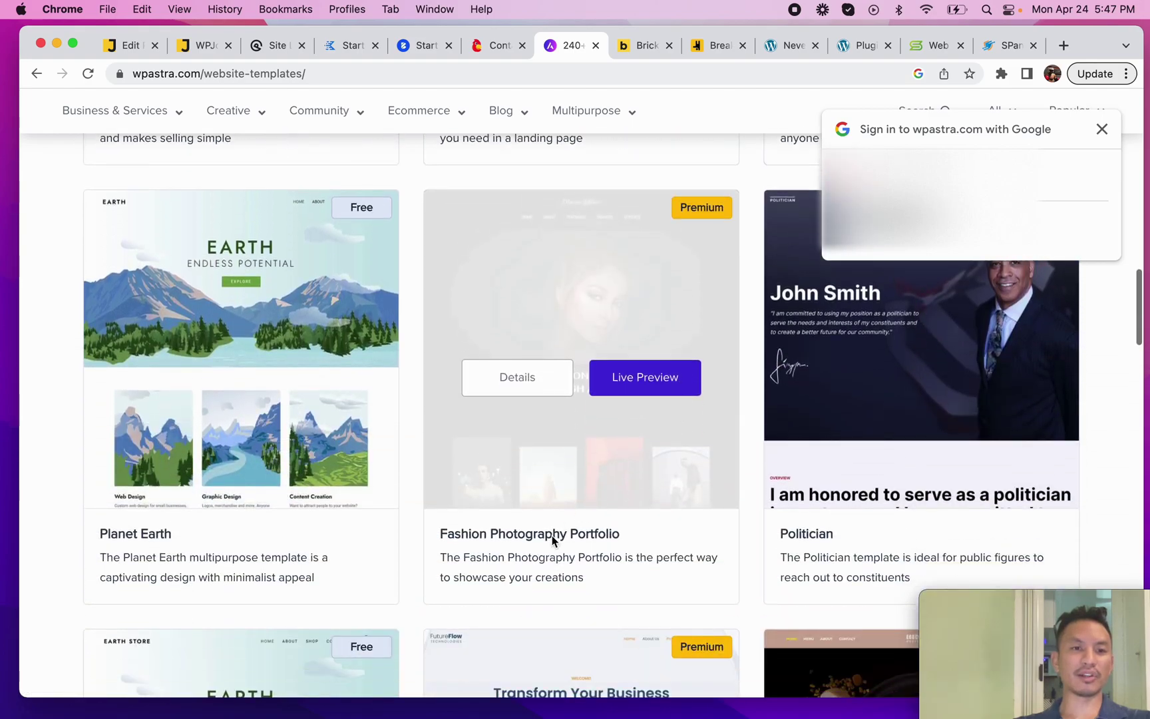
pyautogui.scroll(-7, 532, 522)
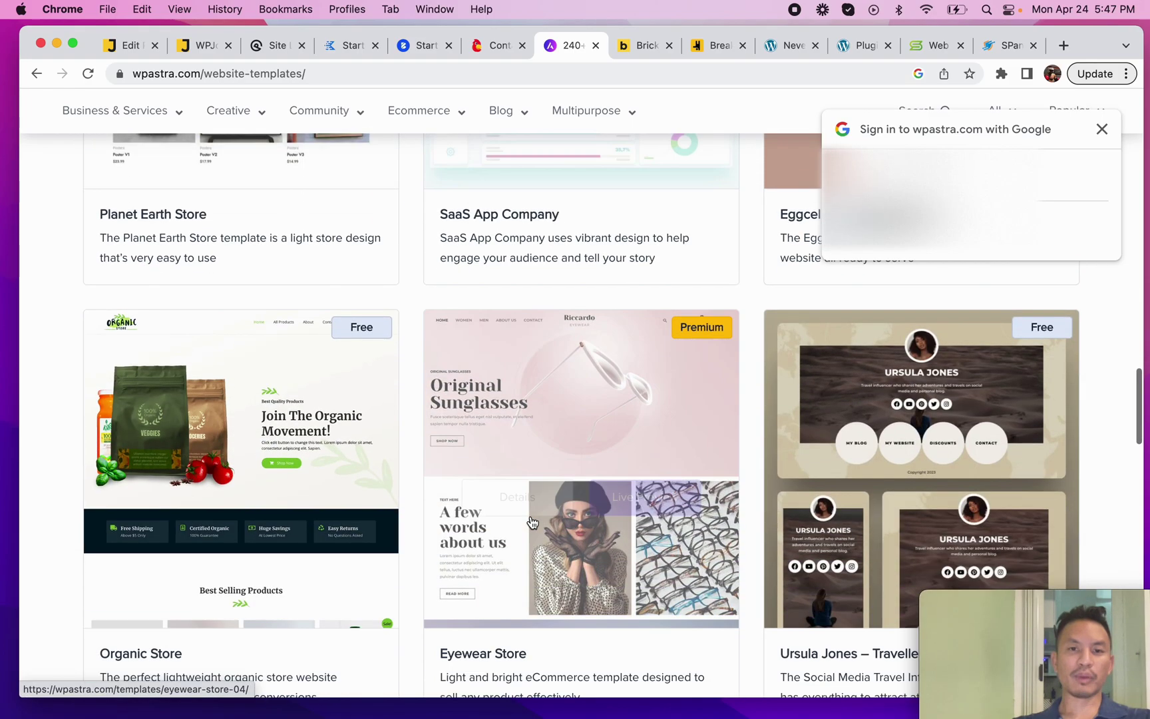
# Dismiss the Google sign-in prompt and browse the template design grid, ending back at the top.
pyautogui.click(1103, 130)
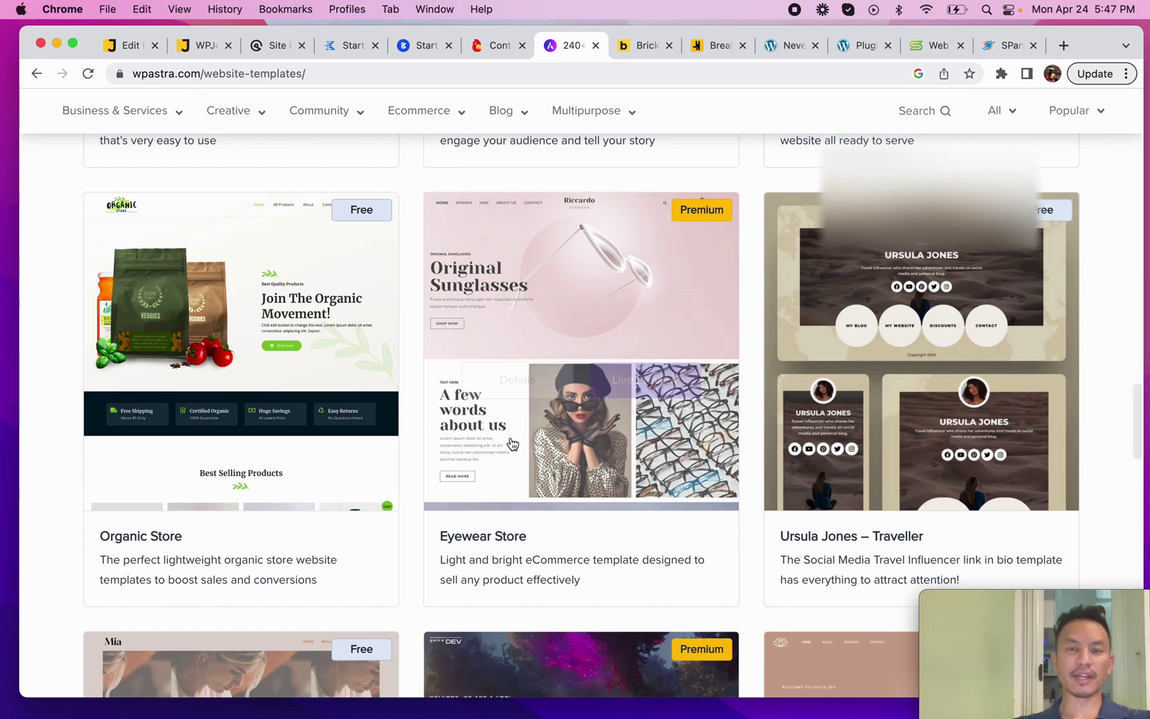
pyautogui.moveTo(513, 455)
pyautogui.scroll(-1, 516, 457)
pyautogui.scroll(-3, 516, 456)
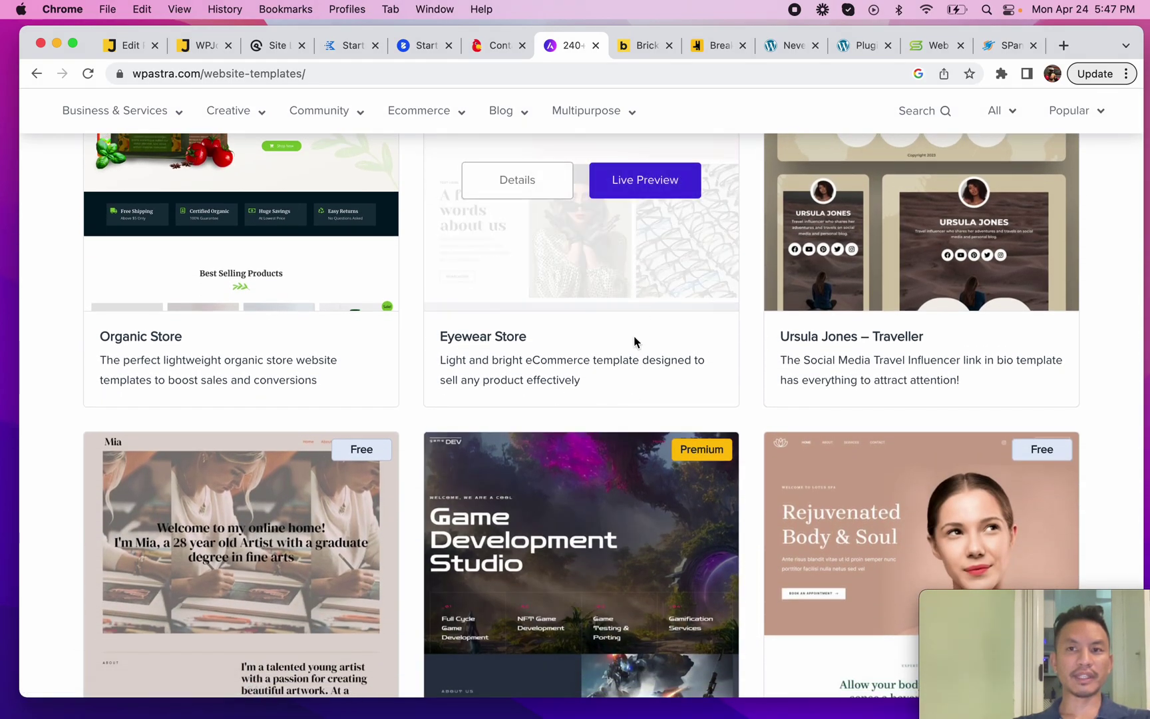
pyautogui.scroll(-7, 596, 413)
pyautogui.scroll(-16, 596, 415)
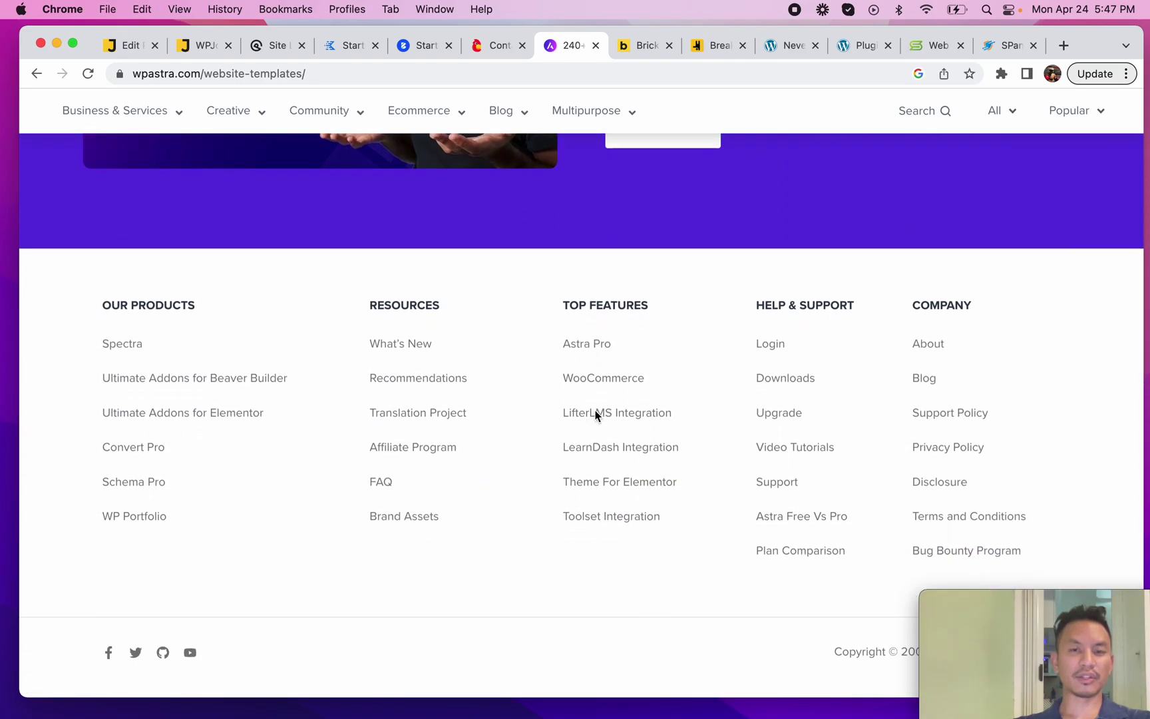
pyautogui.scroll(5, 595, 409)
pyautogui.scroll(-3, 595, 410)
pyautogui.scroll(20, 595, 416)
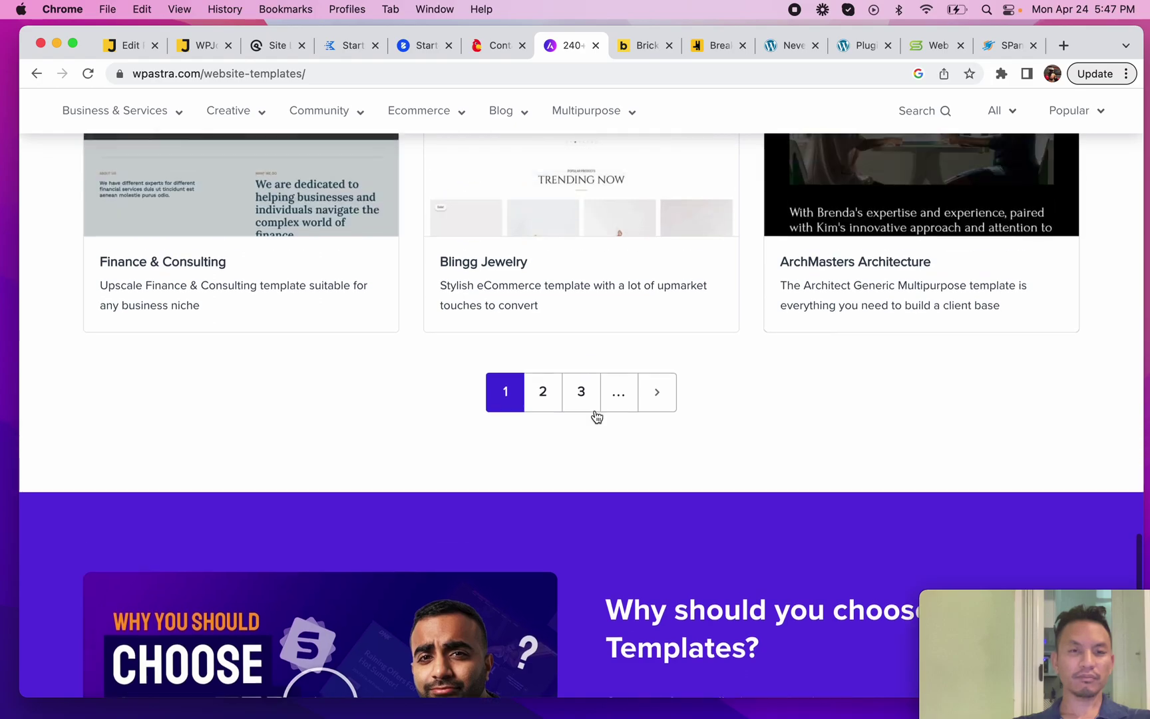
pyautogui.scroll(12, 597, 417)
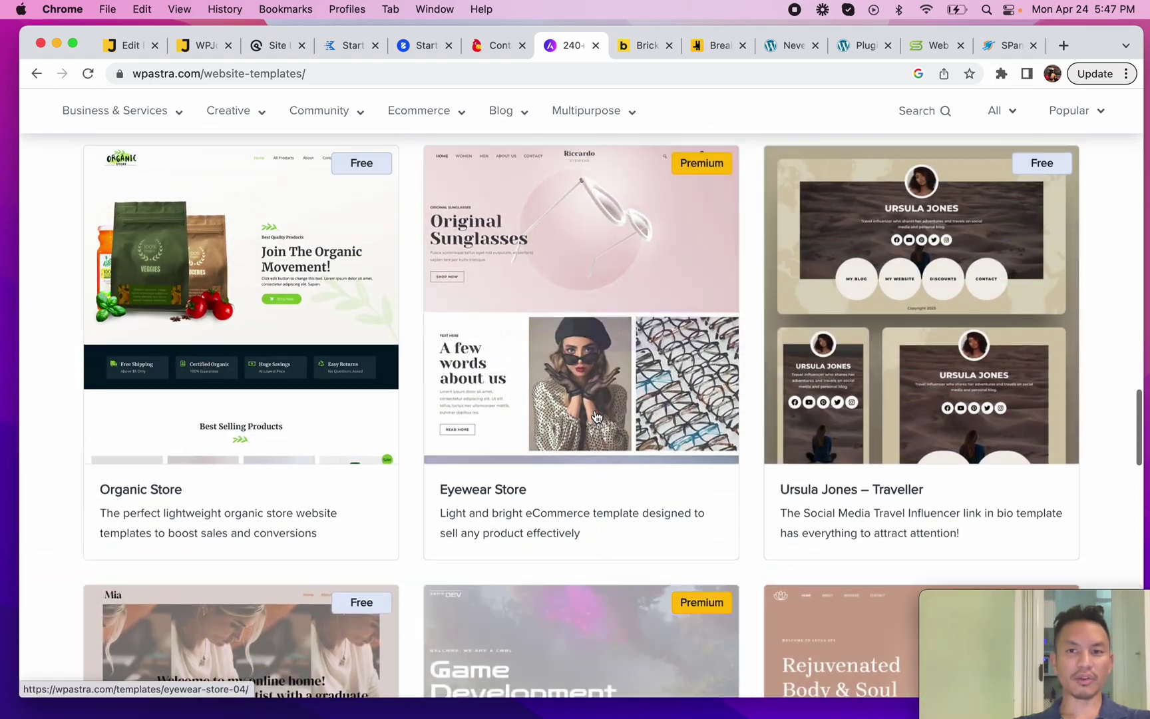
pyautogui.scroll(15, 601, 351)
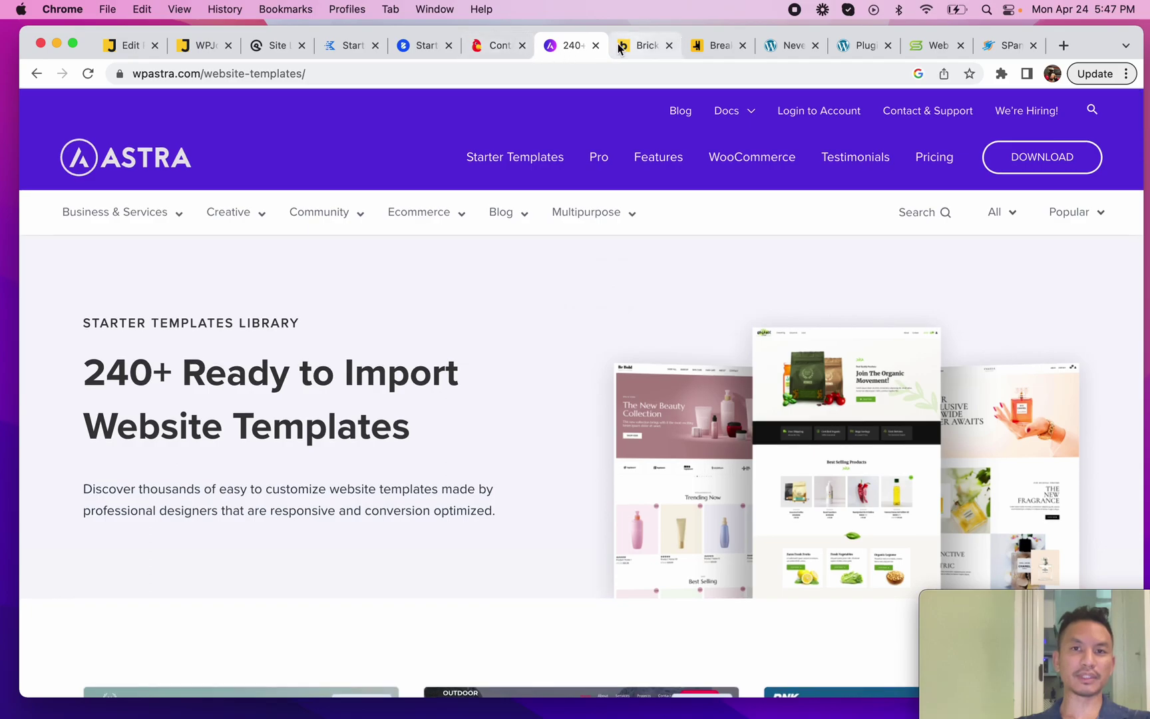
# Activate Astra from Appearance > Themes, glance at its Customizer, and return to Themes.
pyautogui.click(792, 45)
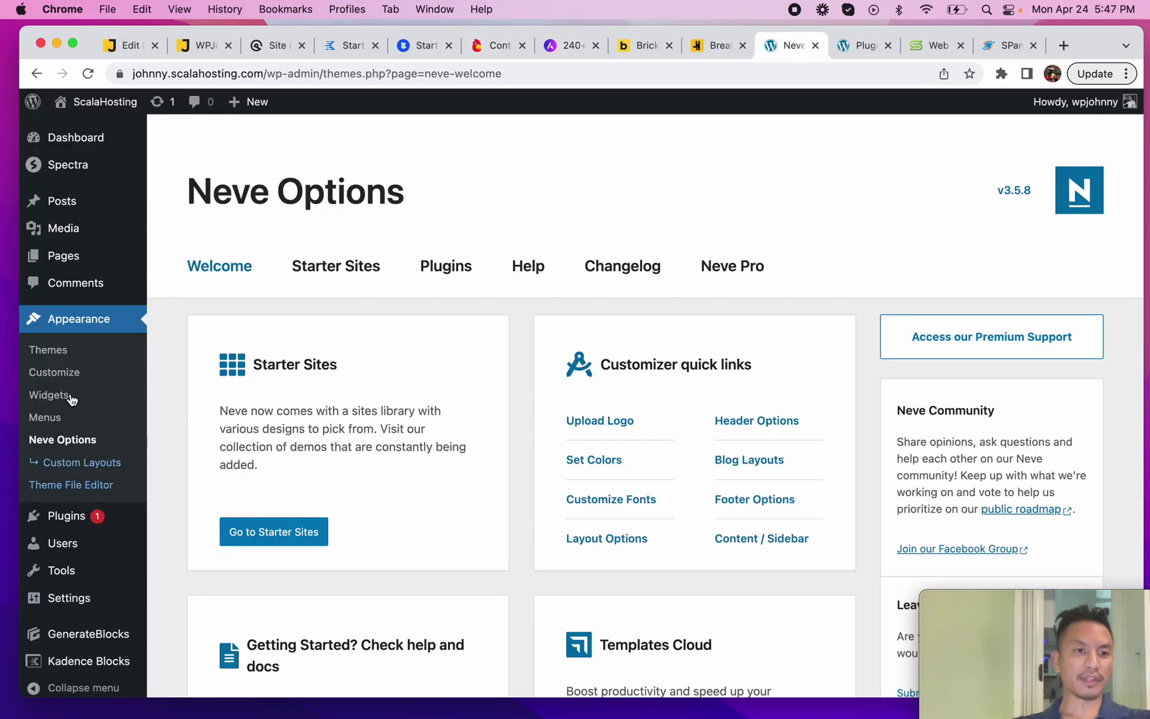
pyautogui.click(60, 360)
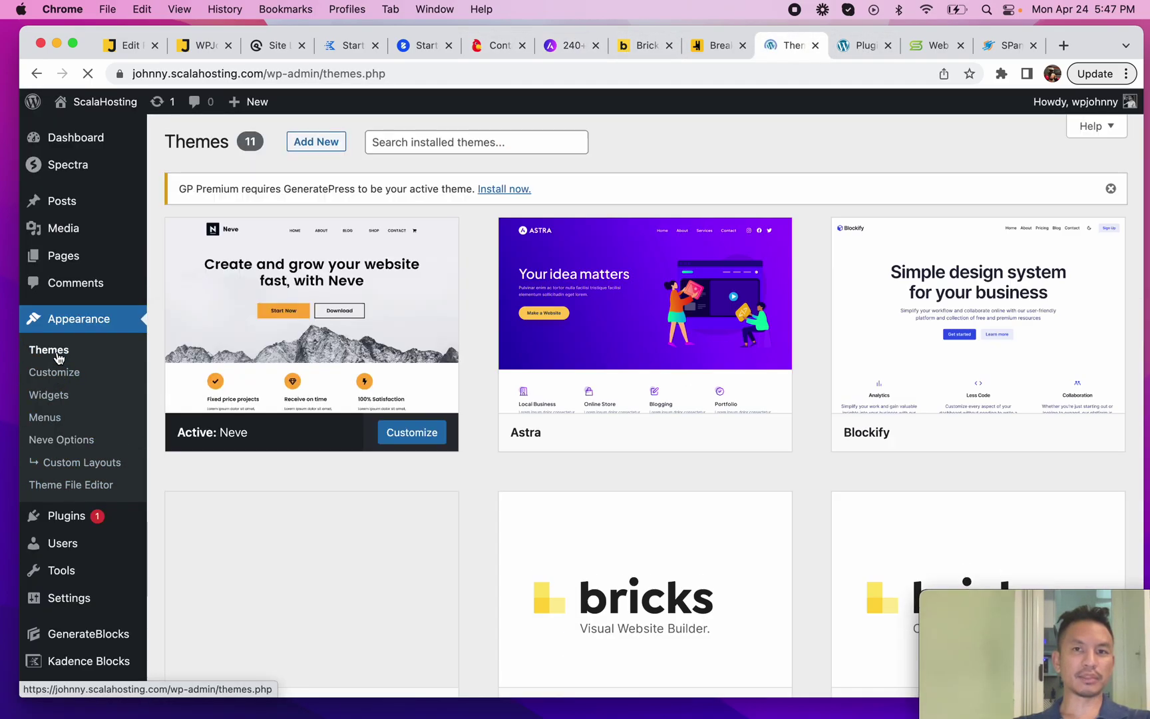
pyautogui.click(657, 432)
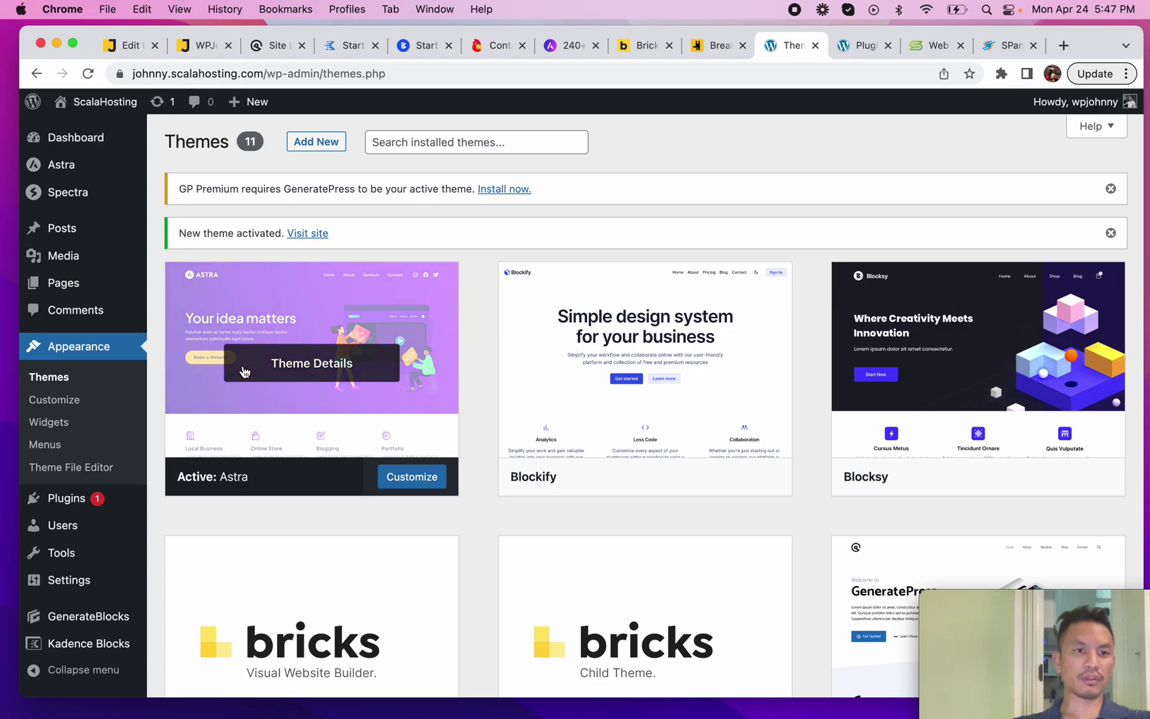
pyautogui.click(54, 399)
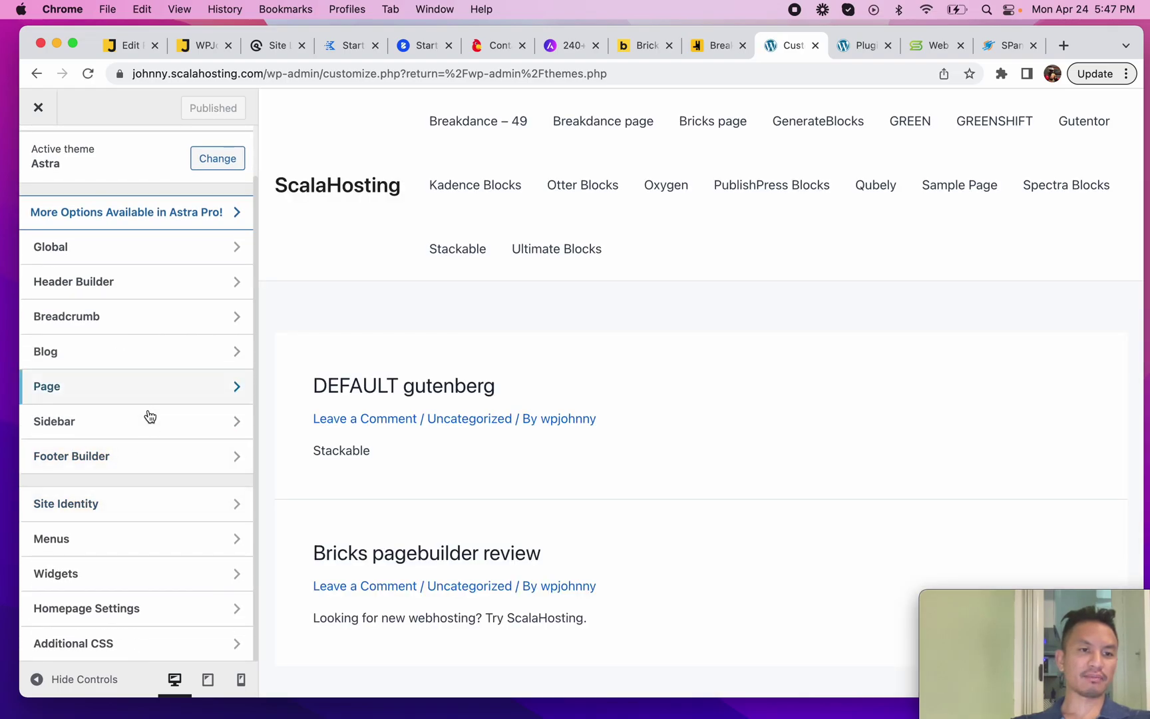
pyautogui.click(38, 109)
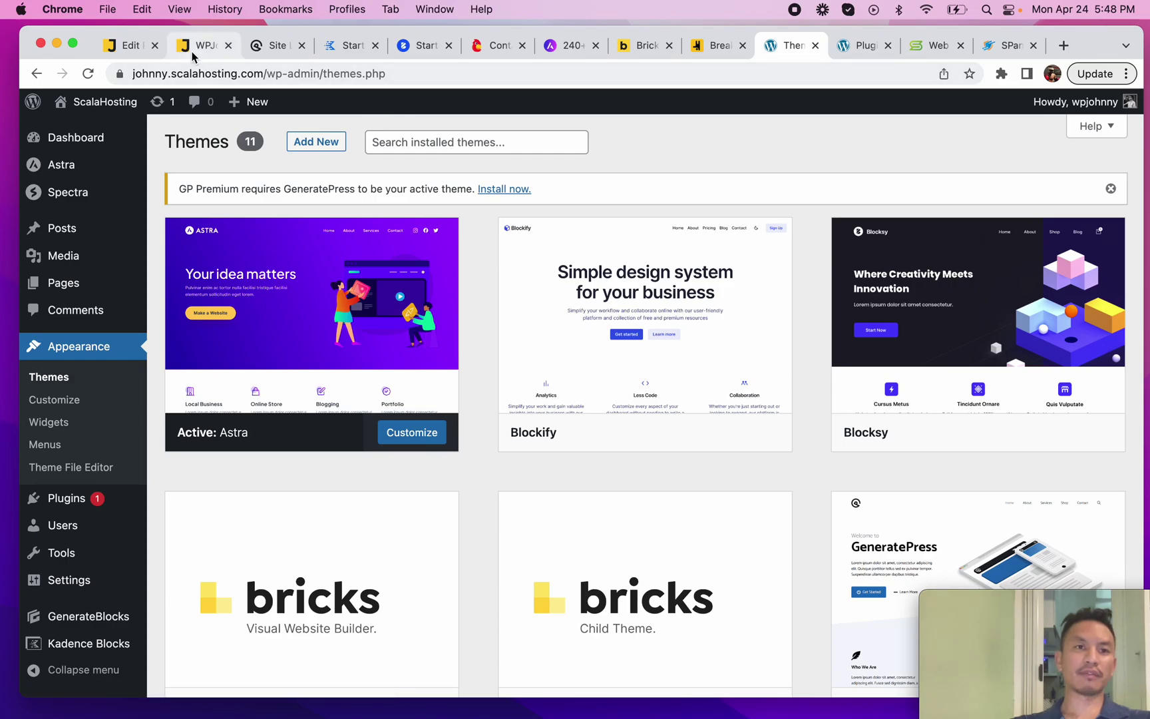
# Highlight 'WPSpectra' in the blog post's Astra bullet, then return to the admin tabs.
pyautogui.click(193, 48)
pyautogui.moveTo(346, 411); pyautogui.dragTo(404, 410)
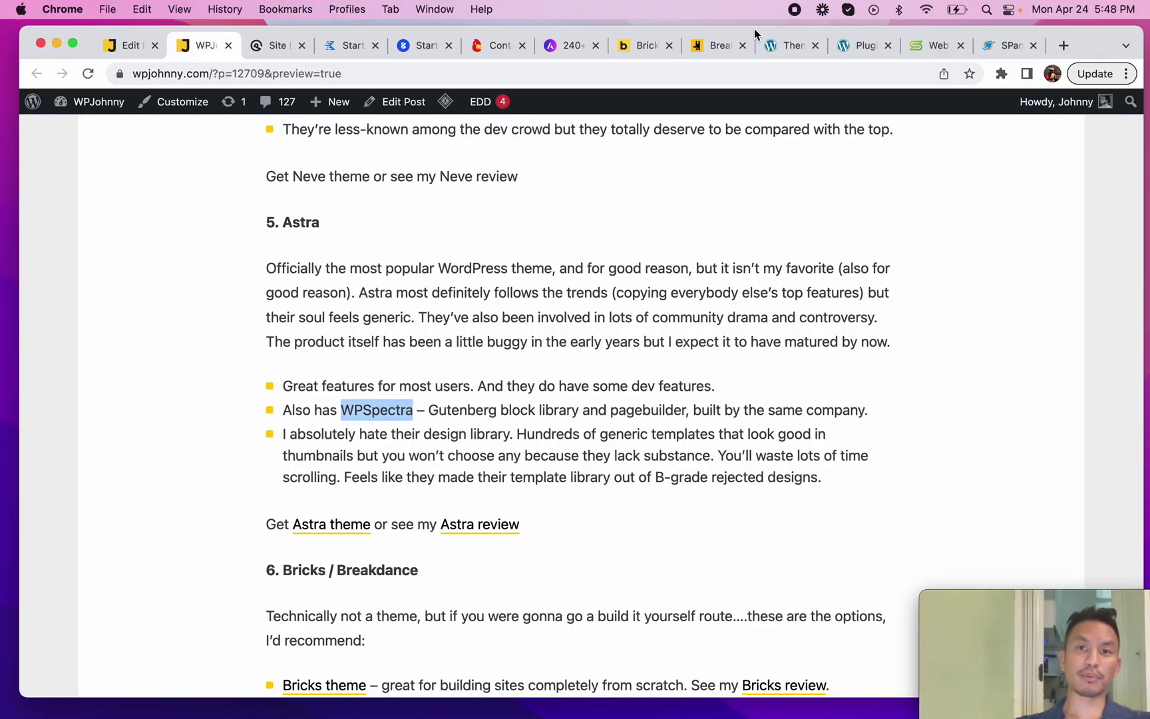
pyautogui.click(804, 48)
pyautogui.click(865, 46)
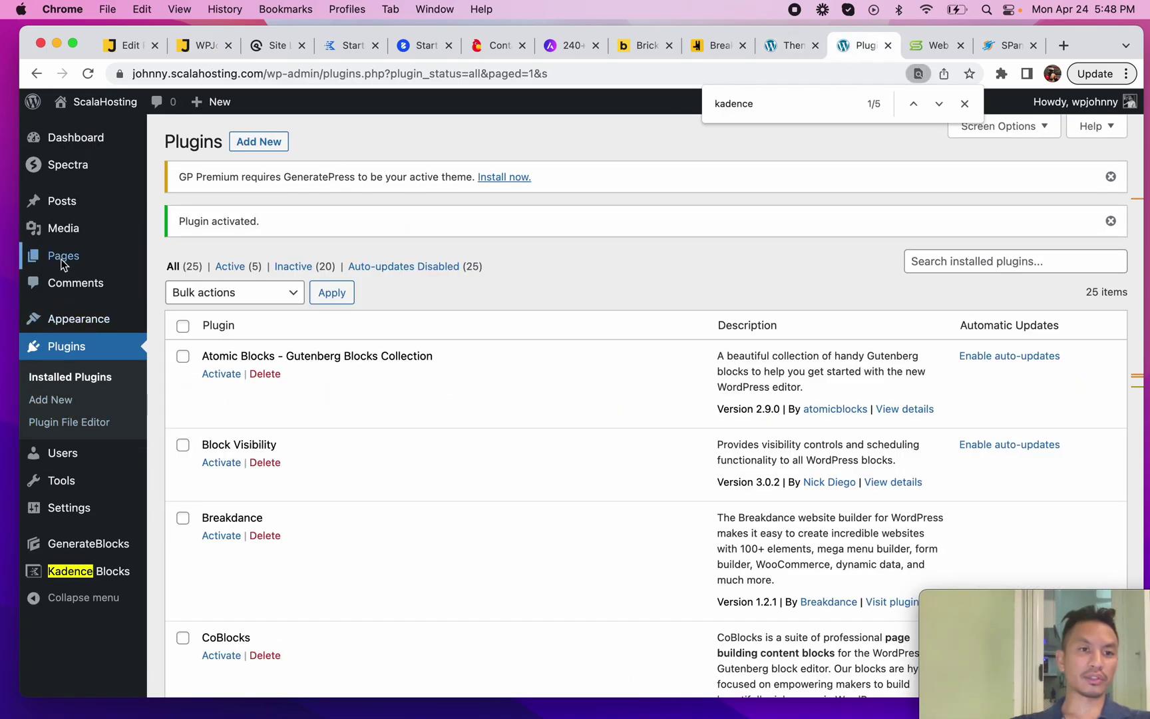
# Start a new page and scroll through the available blocks in the block inserter.
pyautogui.moveTo(64, 260)
pyautogui.click(171, 258)
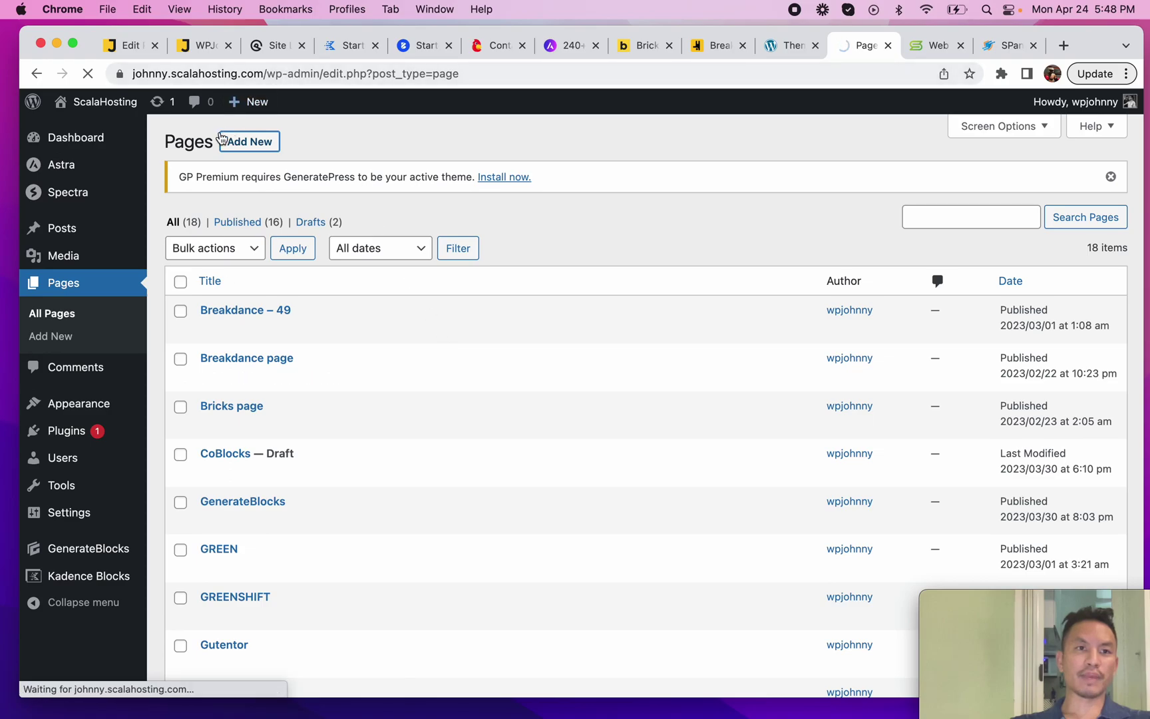
pyautogui.click(223, 141)
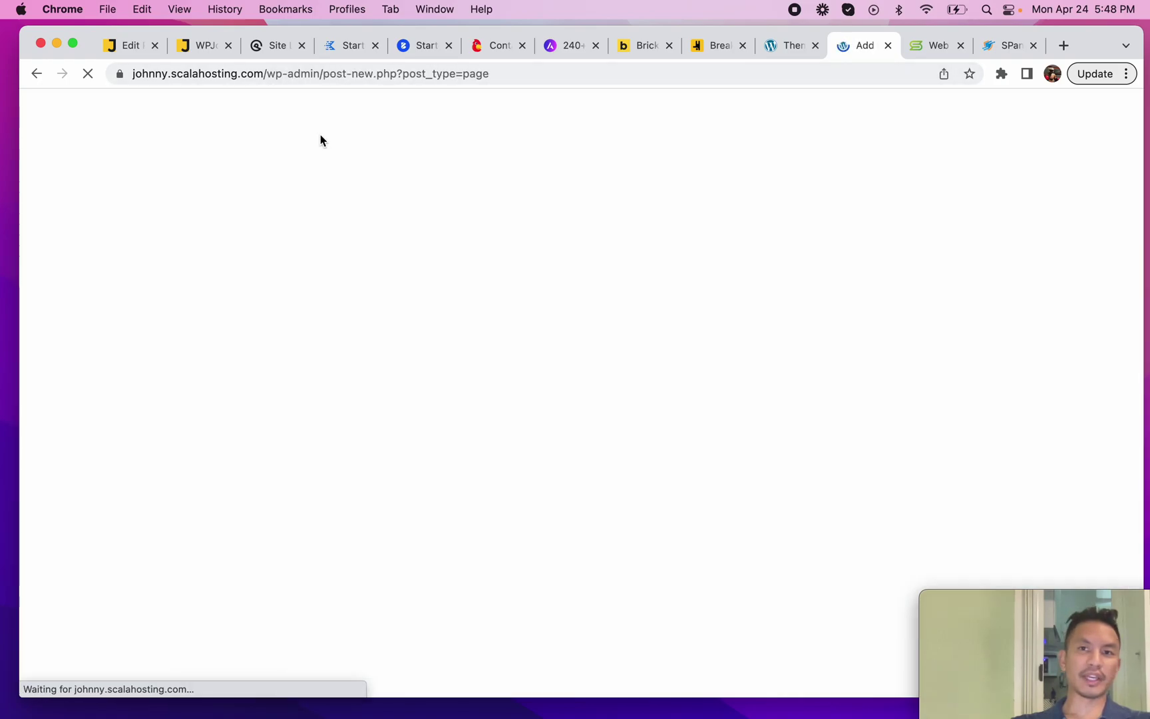
pyautogui.click(100, 113)
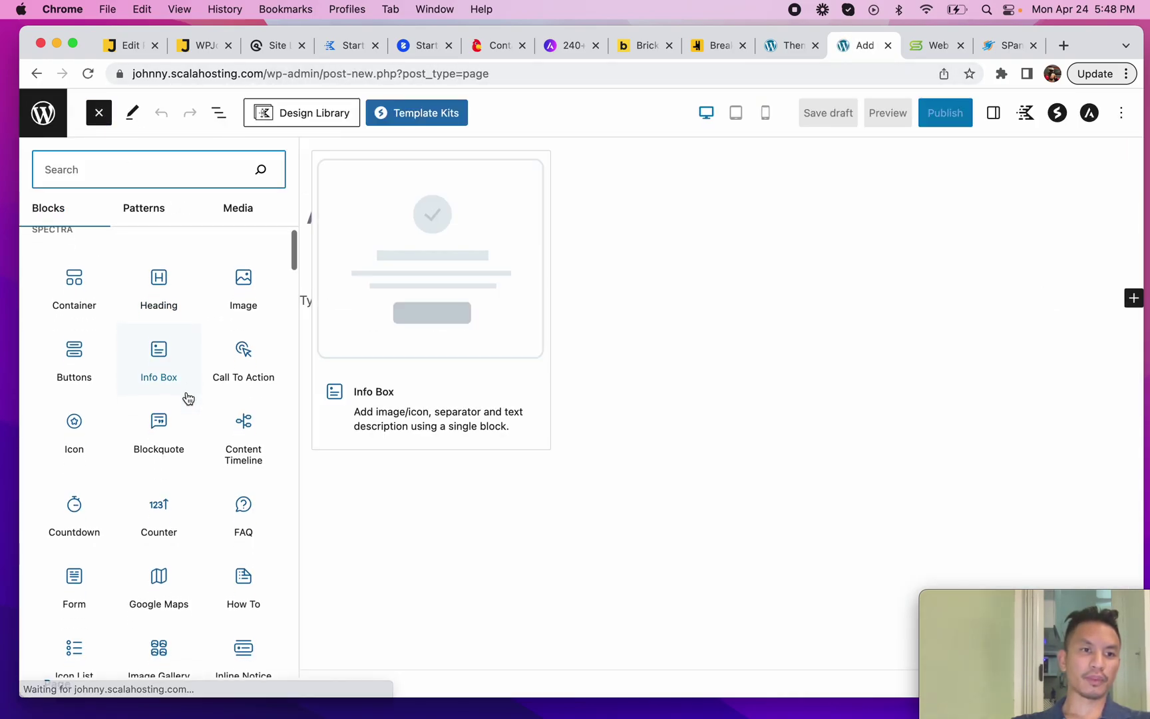
pyautogui.scroll(-1, 206, 513)
pyautogui.scroll(-10, 206, 513)
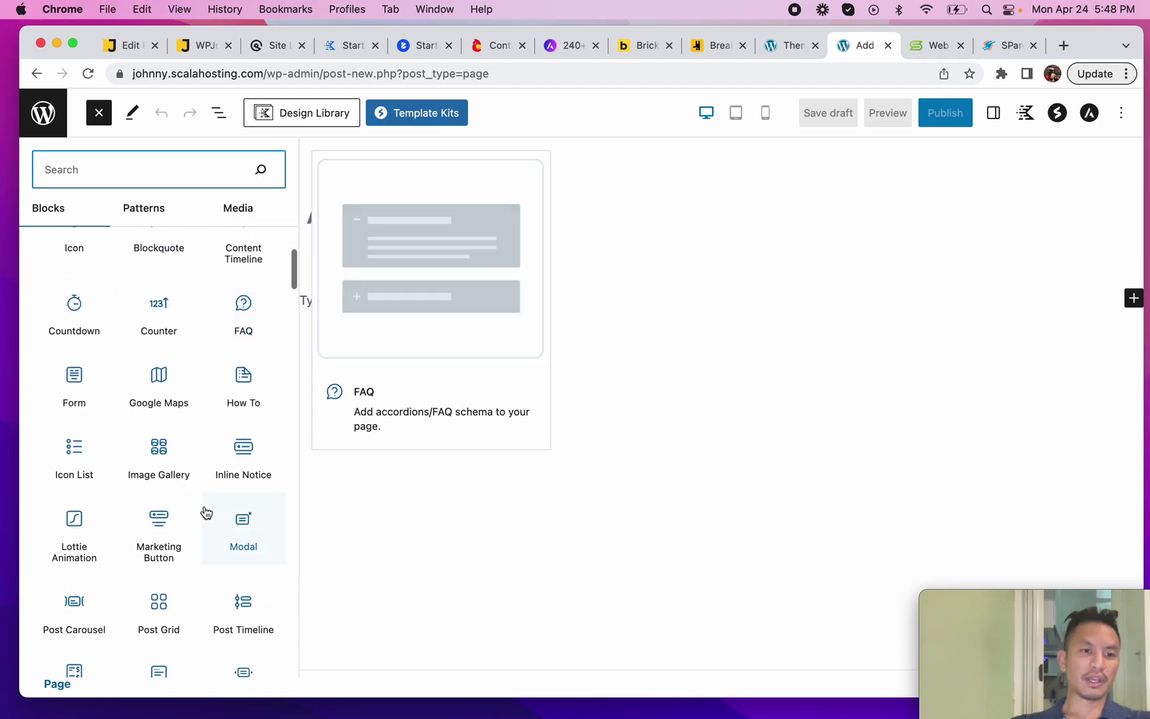
pyautogui.scroll(5, 189, 506)
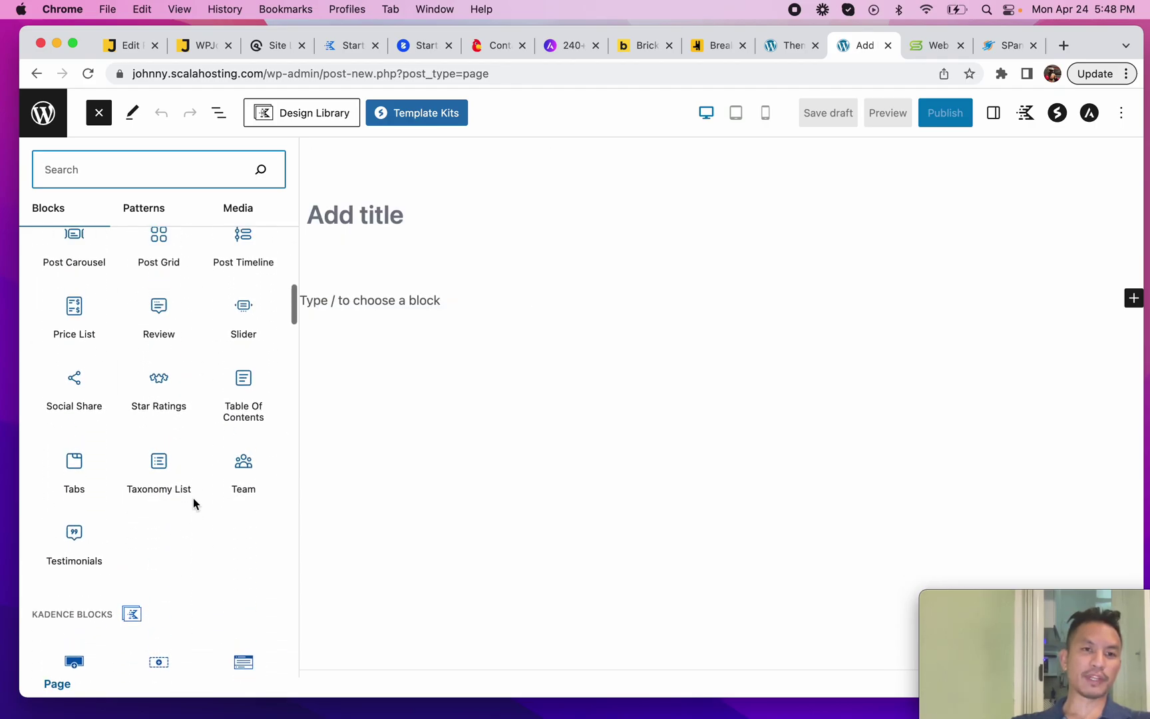
pyautogui.click(212, 46)
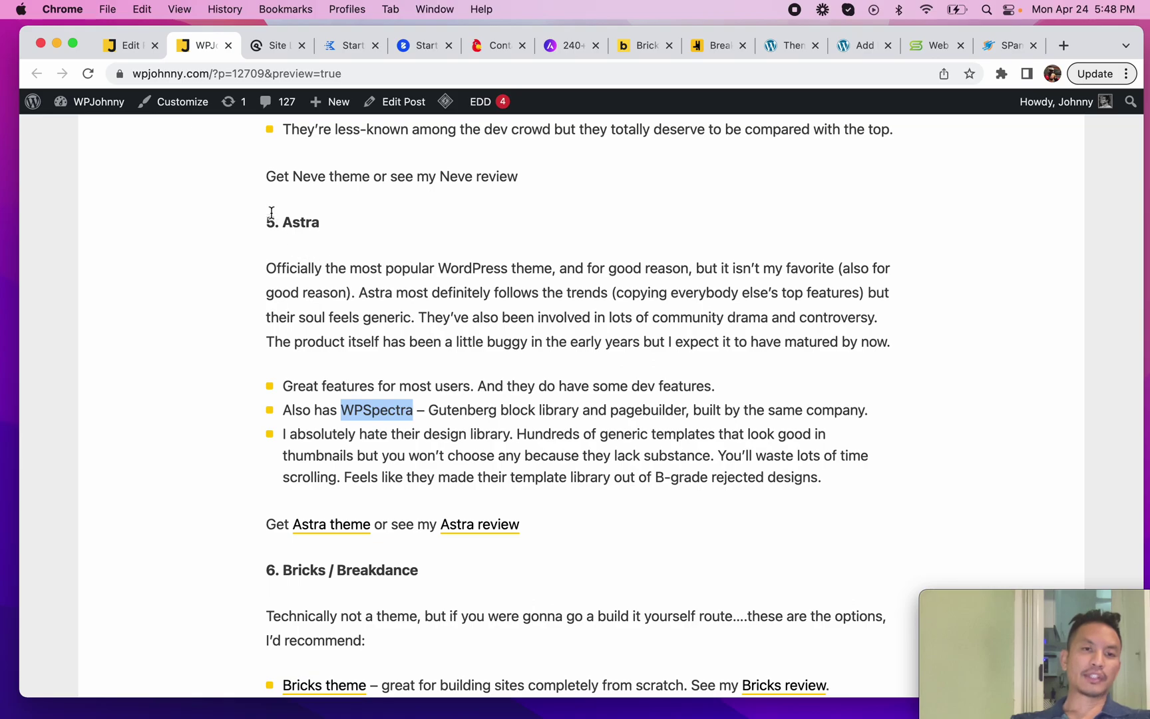
# Select and reread the blog post's Astra section paragraphs several times.
pyautogui.moveTo(269, 218); pyautogui.dragTo(624, 518)
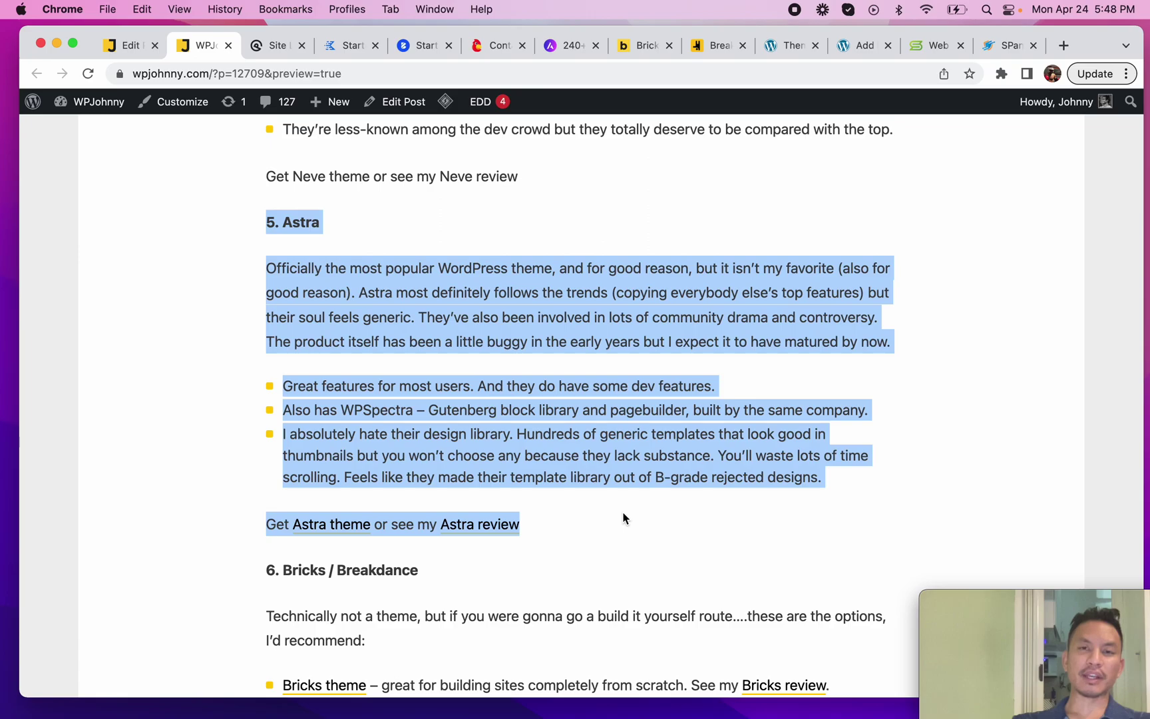
pyautogui.click(623, 518)
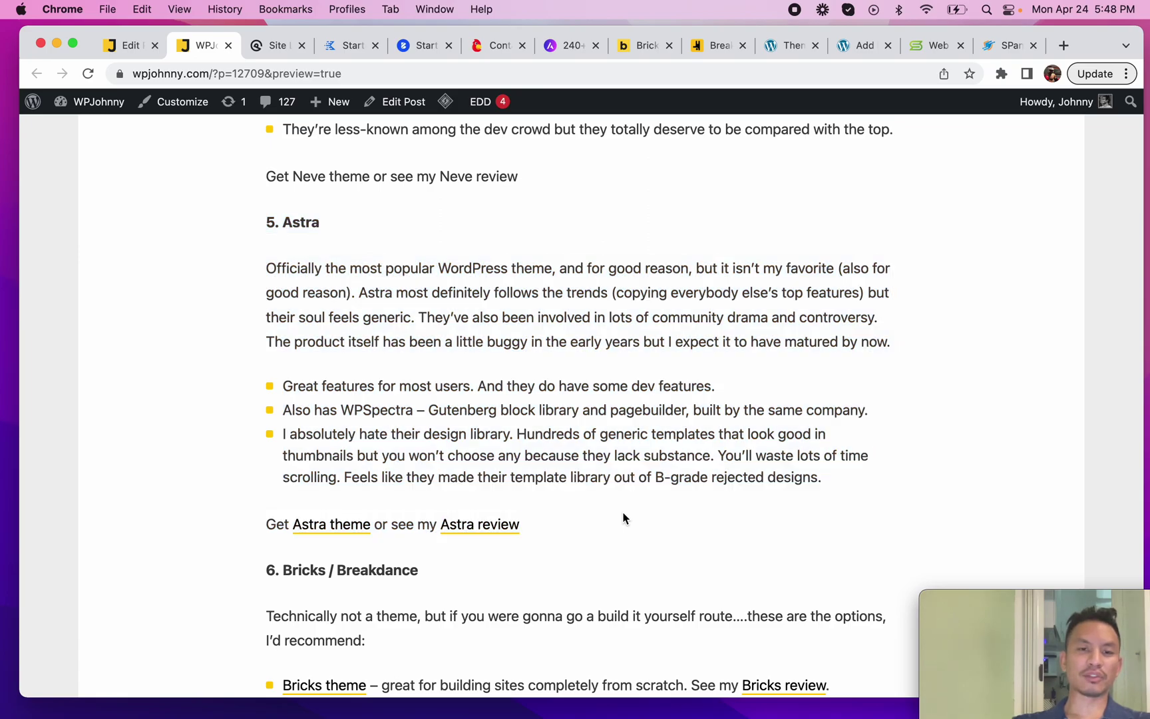
pyautogui.moveTo(605, 521); pyautogui.dragTo(426, 234)
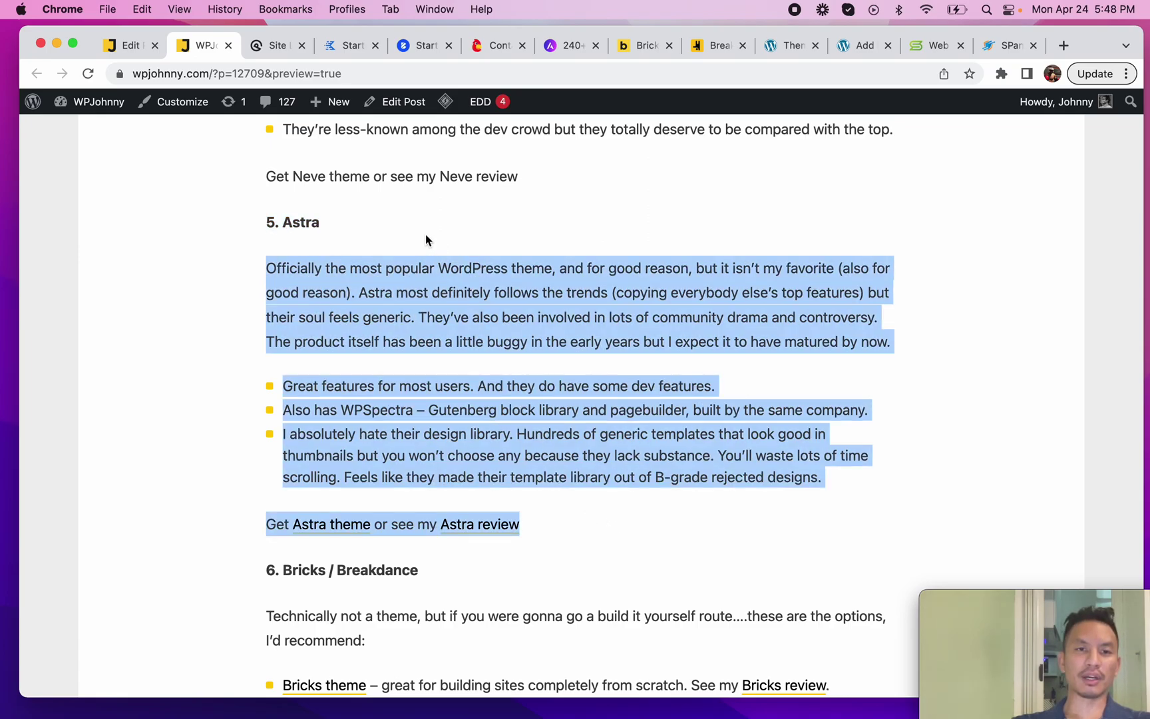
pyautogui.click(426, 234)
pyautogui.moveTo(266, 221)
pyautogui.mouseDown()
pyautogui.moveTo(323, 240)
pyautogui.moveTo(621, 519)
pyautogui.moveTo(269, 265)
pyautogui.moveTo(257, 231)
pyautogui.mouseUp()
pyautogui.click(621, 519)
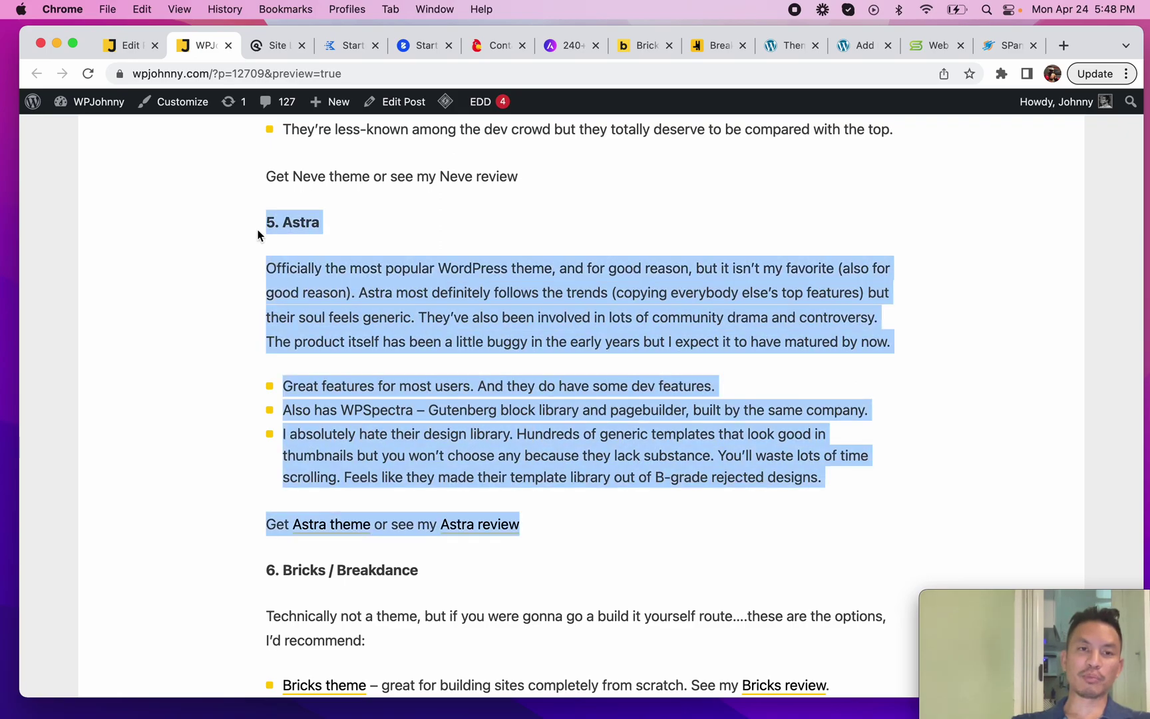
pyautogui.click(258, 234)
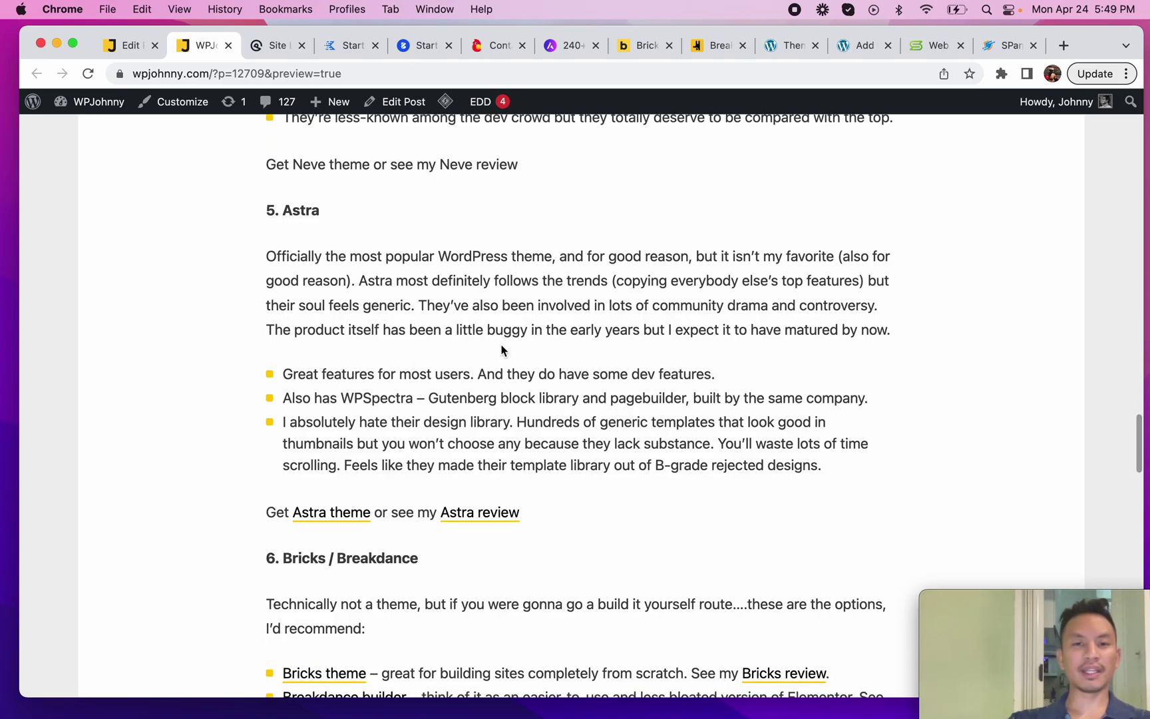
# Go over the Astra section once more, highlighting it from bottom to heading.
pyautogui.scroll(5, 506, 359)
pyautogui.scroll(10, 507, 359)
pyautogui.scroll(-15, 506, 356)
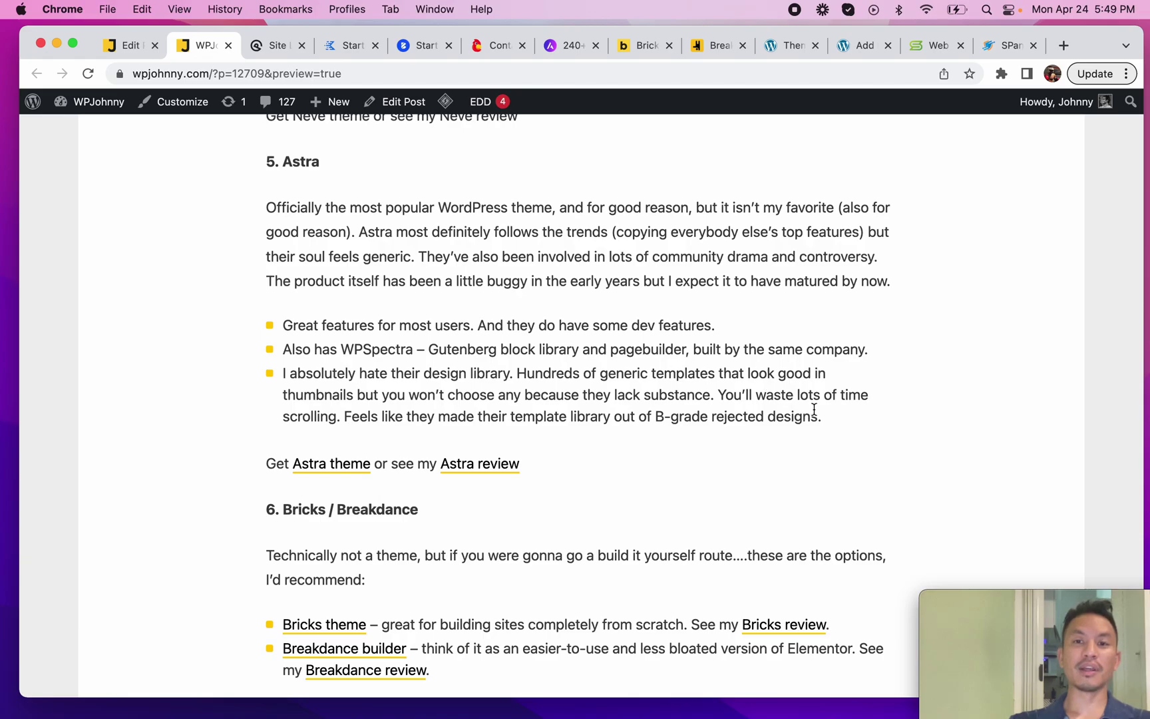
pyautogui.moveTo(828, 416)
pyautogui.mouseDown()
pyautogui.moveTo(485, 326)
pyautogui.moveTo(245, 177)
pyautogui.moveTo(245, 151)
pyautogui.moveTo(759, 395)
pyautogui.moveTo(832, 418)
pyautogui.mouseUp()
pyautogui.click(245, 151)
# Scroll down to the '6. Bricks / Breakdance' entry and bring up the Bricks homepage.
pyautogui.scroll(-2, 833, 416)
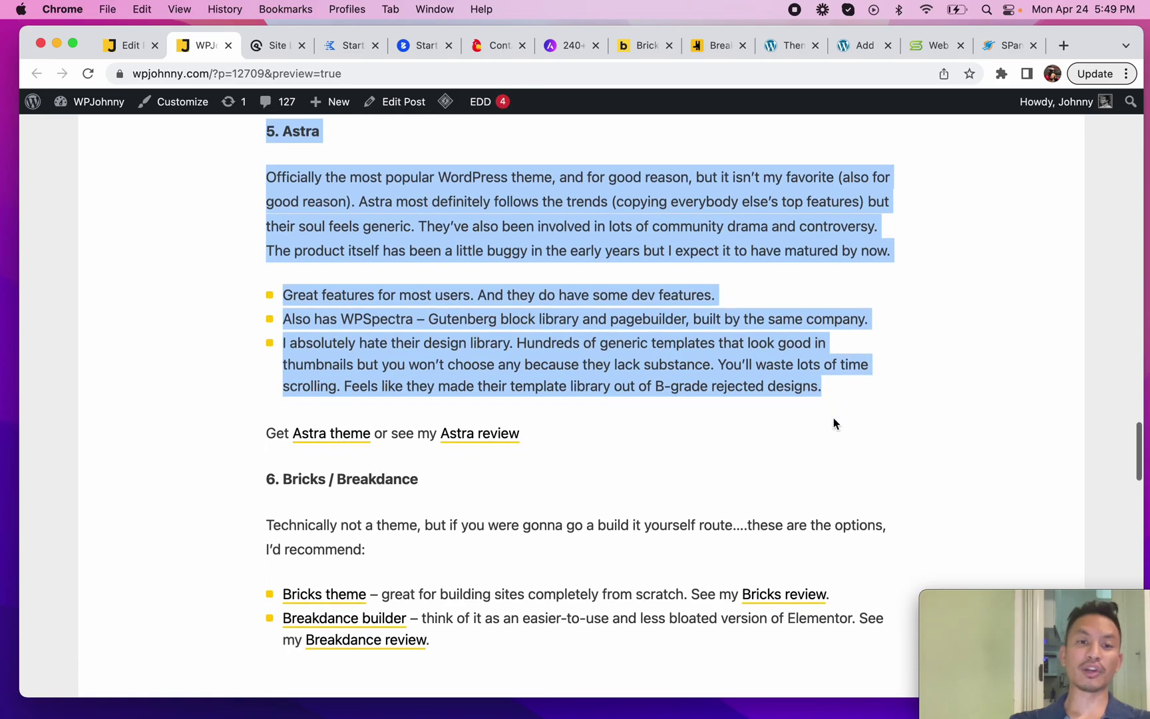
pyautogui.scroll(-3, 833, 419)
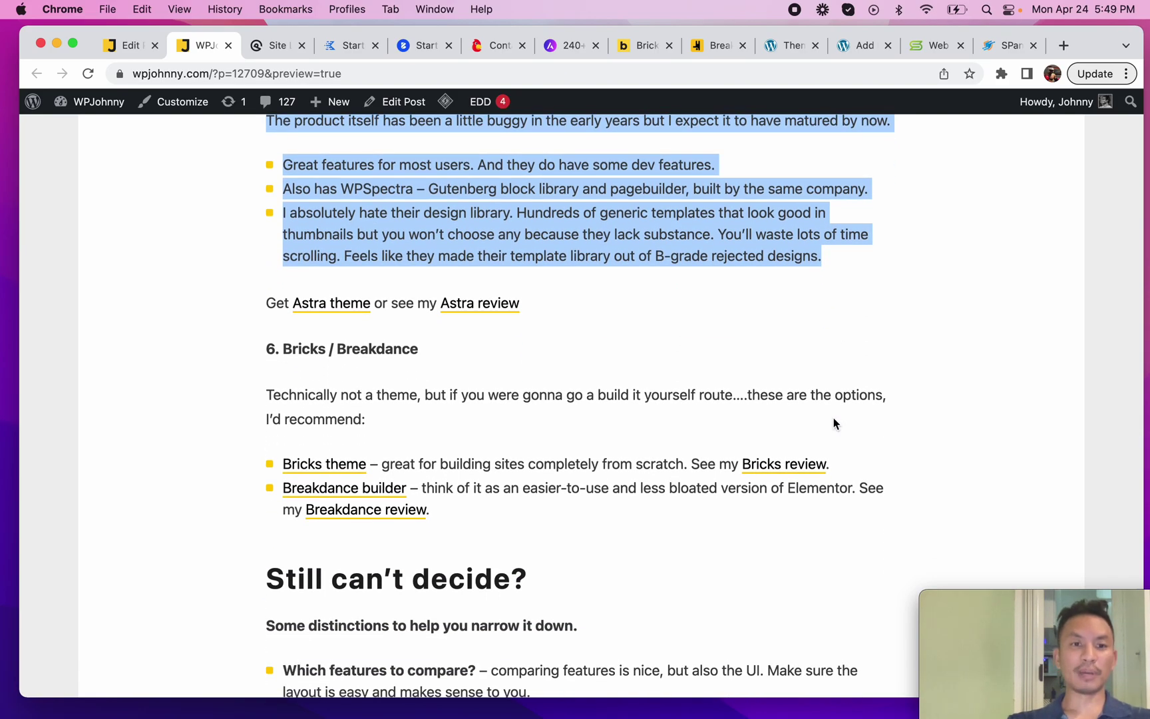
pyautogui.scroll(-1, 833, 418)
pyautogui.moveTo(280, 338); pyautogui.dragTo(454, 343)
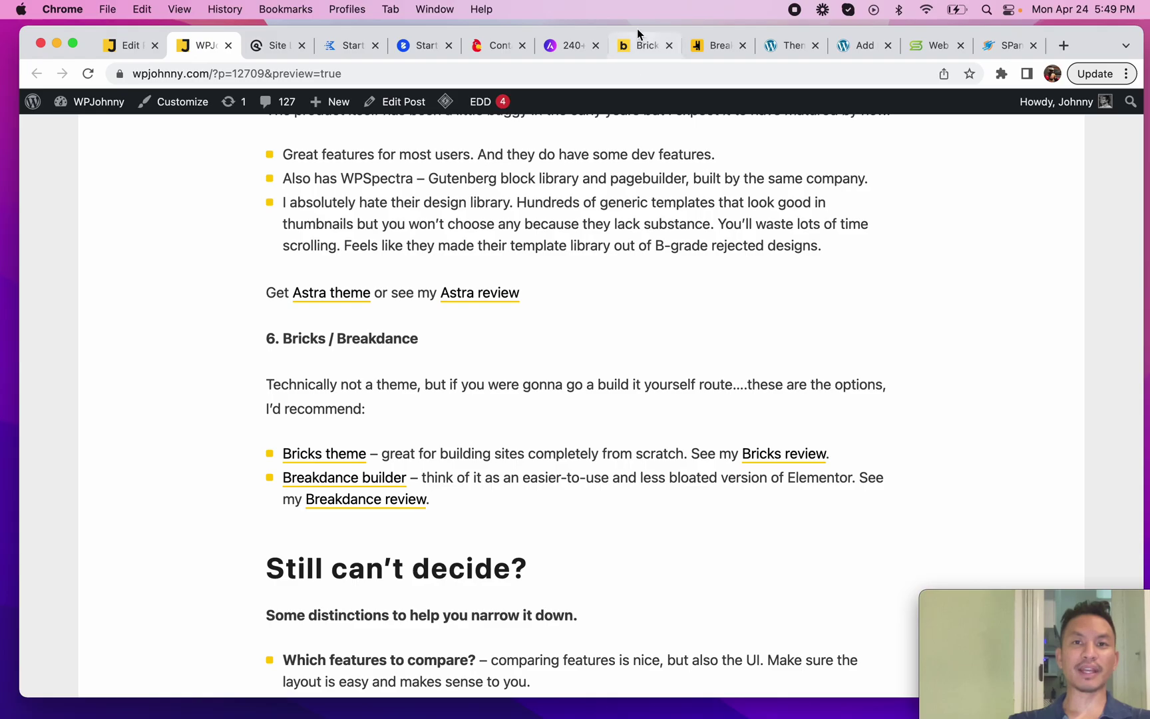
pyautogui.click(628, 44)
# Scroll through the bricksbuilder.io homepage, then return to the test site's WordPress admin.
pyautogui.scroll(-5, 559, 433)
pyautogui.scroll(-20, 559, 434)
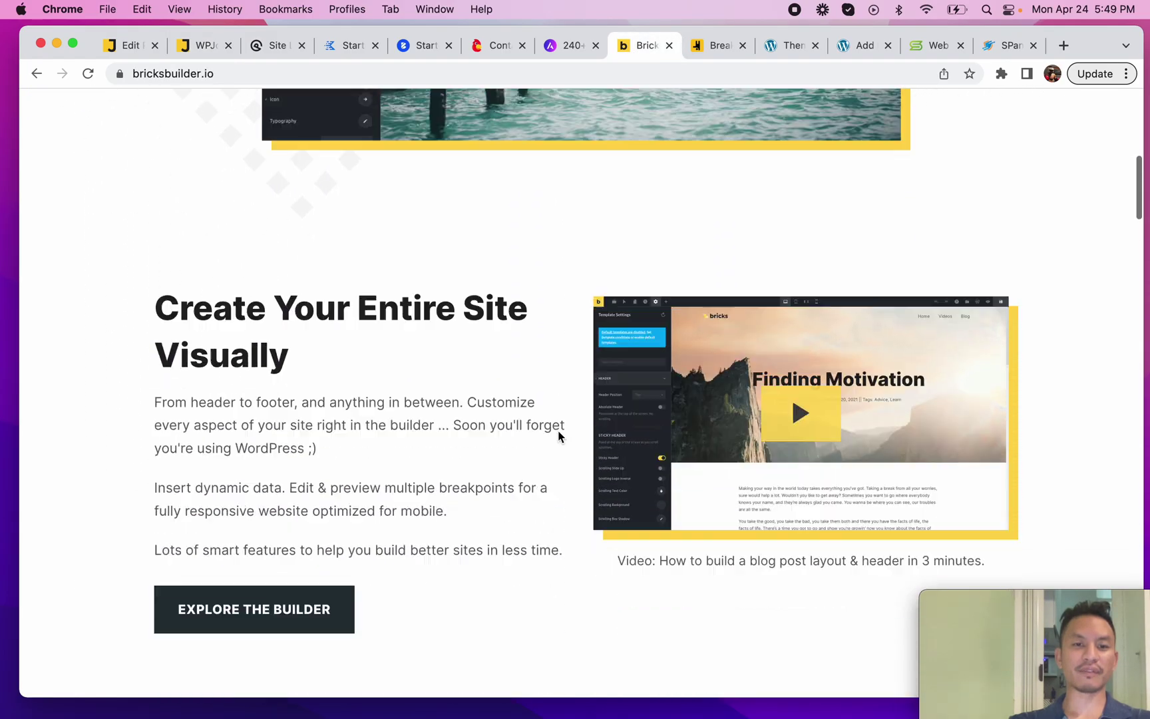
pyautogui.scroll(-5, 559, 435)
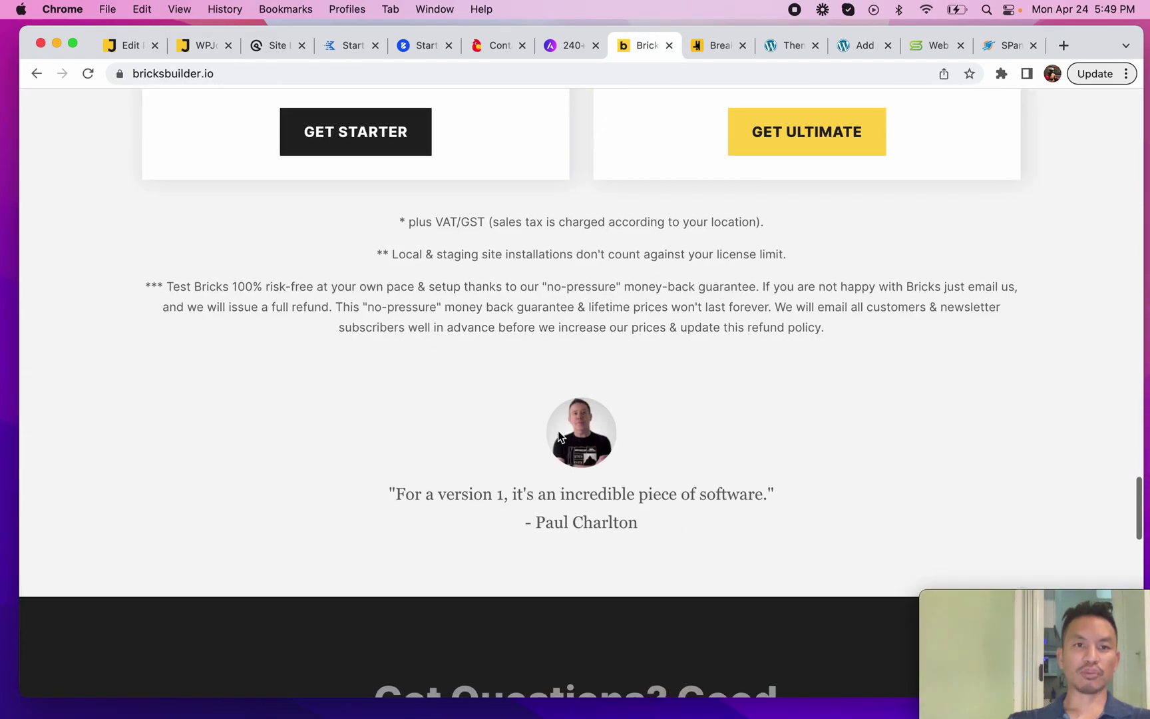
pyautogui.scroll(20, 561, 437)
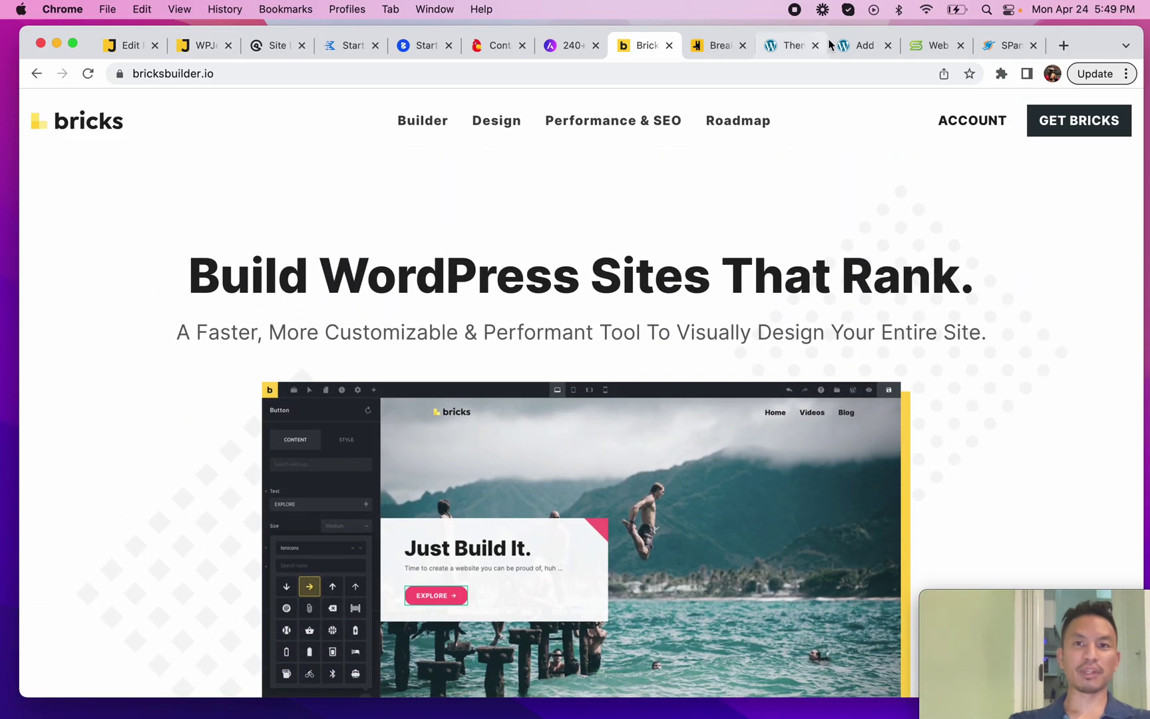
pyautogui.click(797, 52)
pyautogui.click(73, 501)
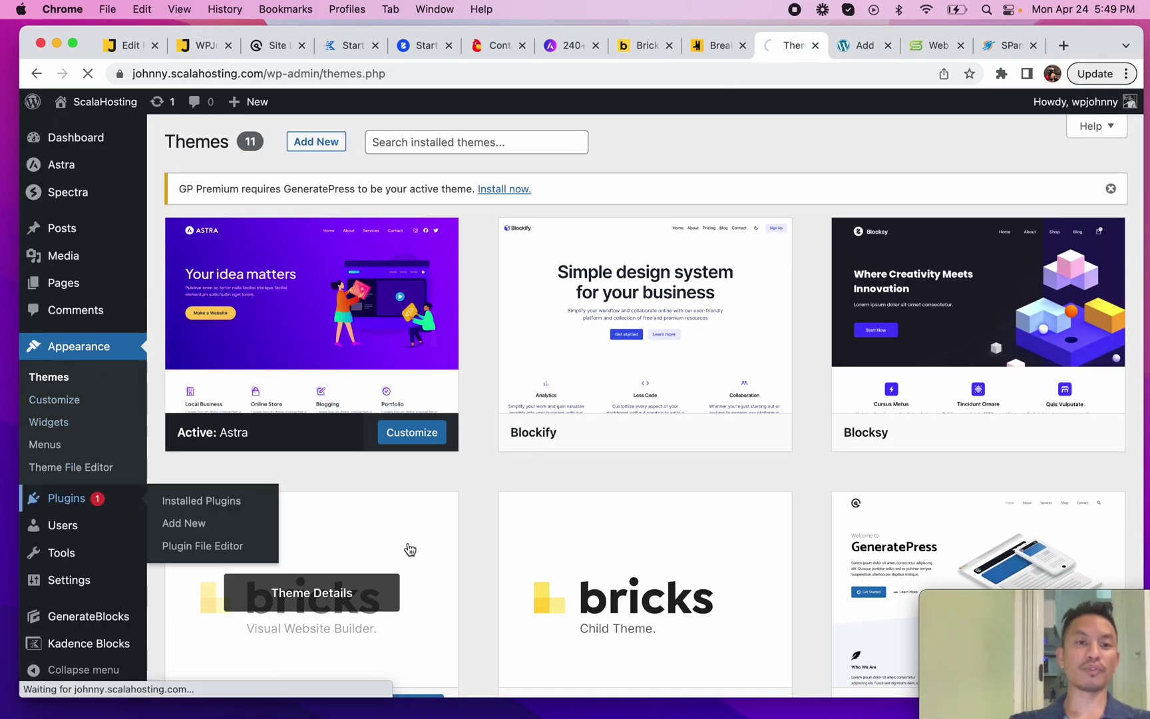
# Activate the Bricks Child Theme from Appearance > Themes.
pyautogui.scroll(-3, 408, 539)
pyautogui.scroll(4, 293, 320)
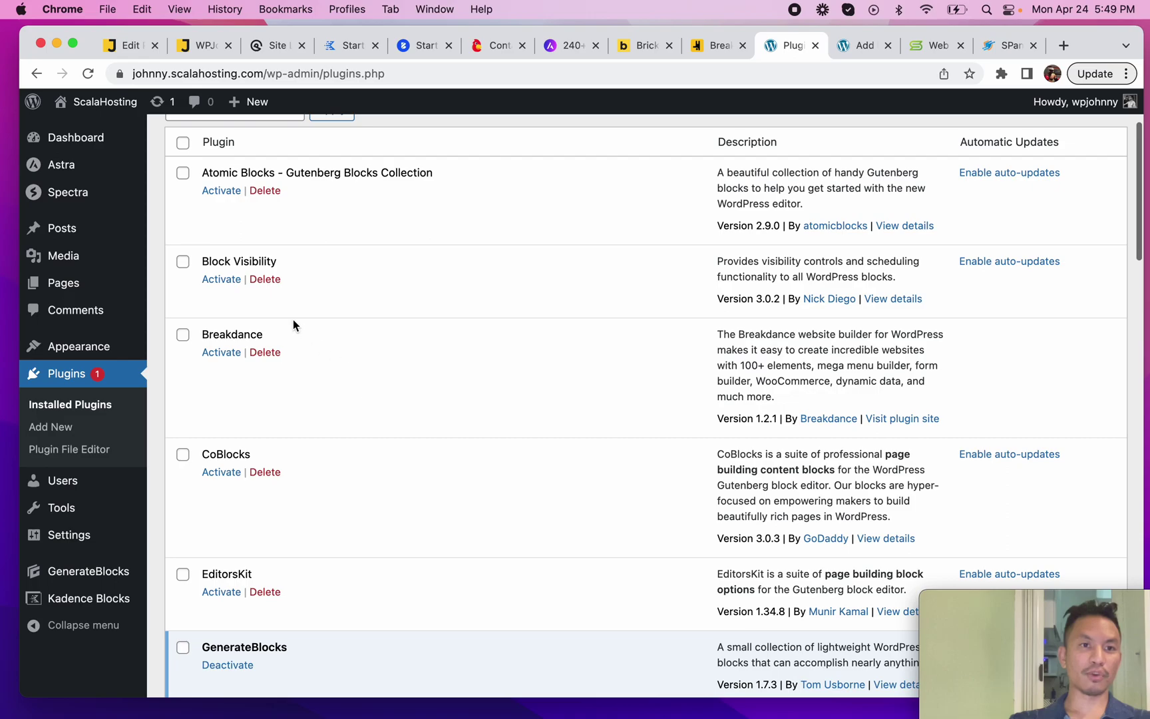
pyautogui.scroll(-3, 293, 322)
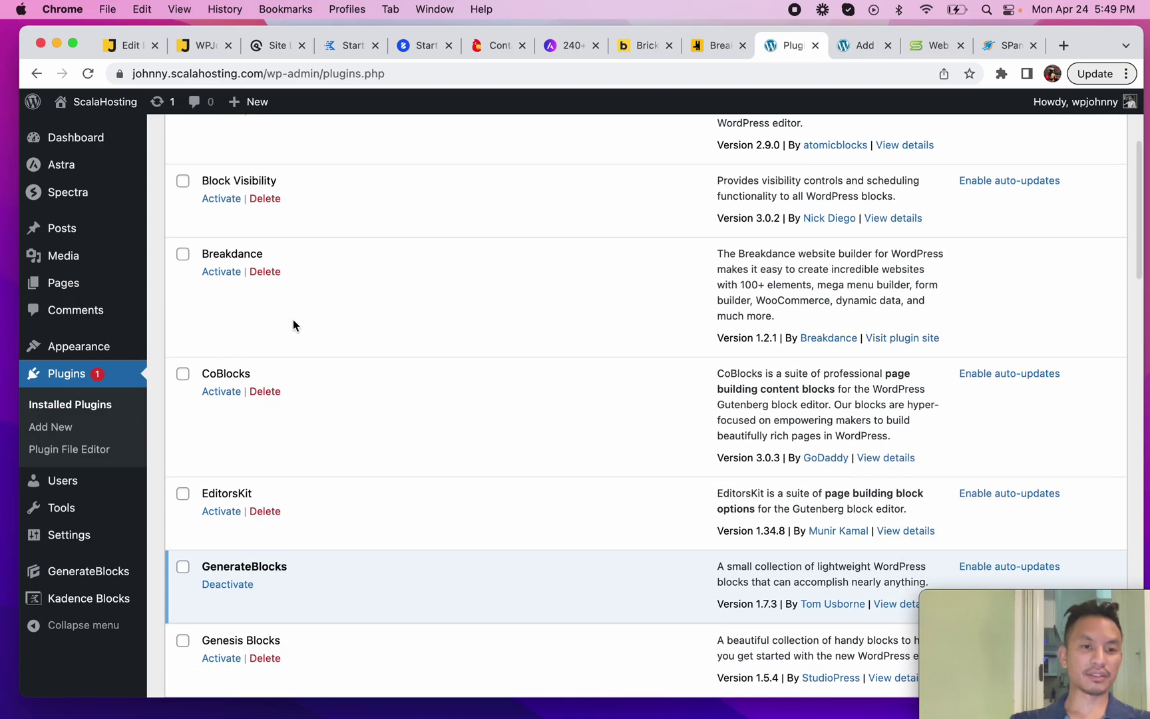
pyautogui.scroll(2, 292, 324)
pyautogui.moveTo(108, 351)
pyautogui.click(181, 349)
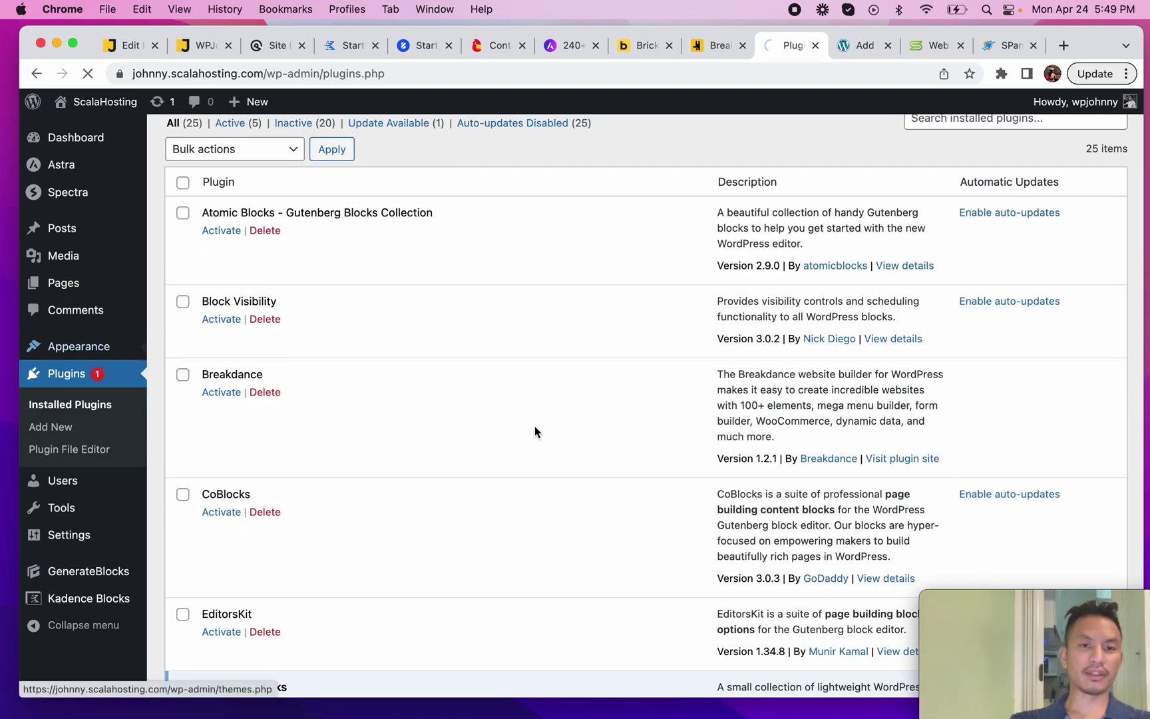
pyautogui.scroll(-4, 536, 432)
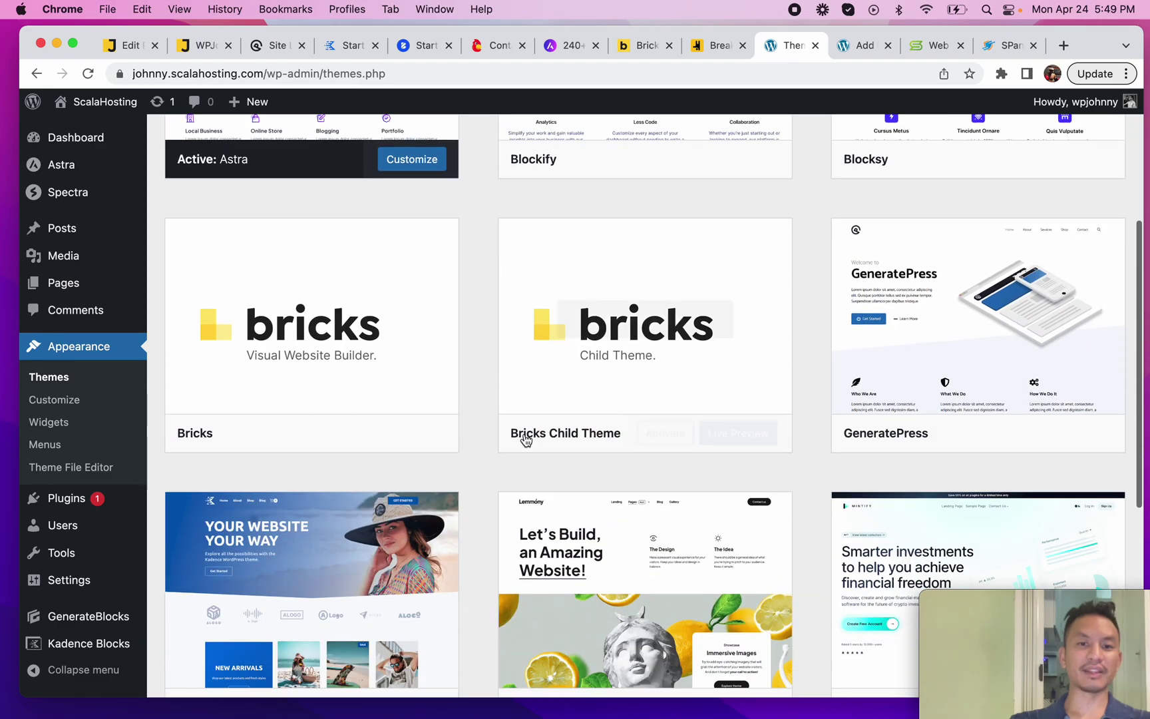
pyautogui.click(656, 438)
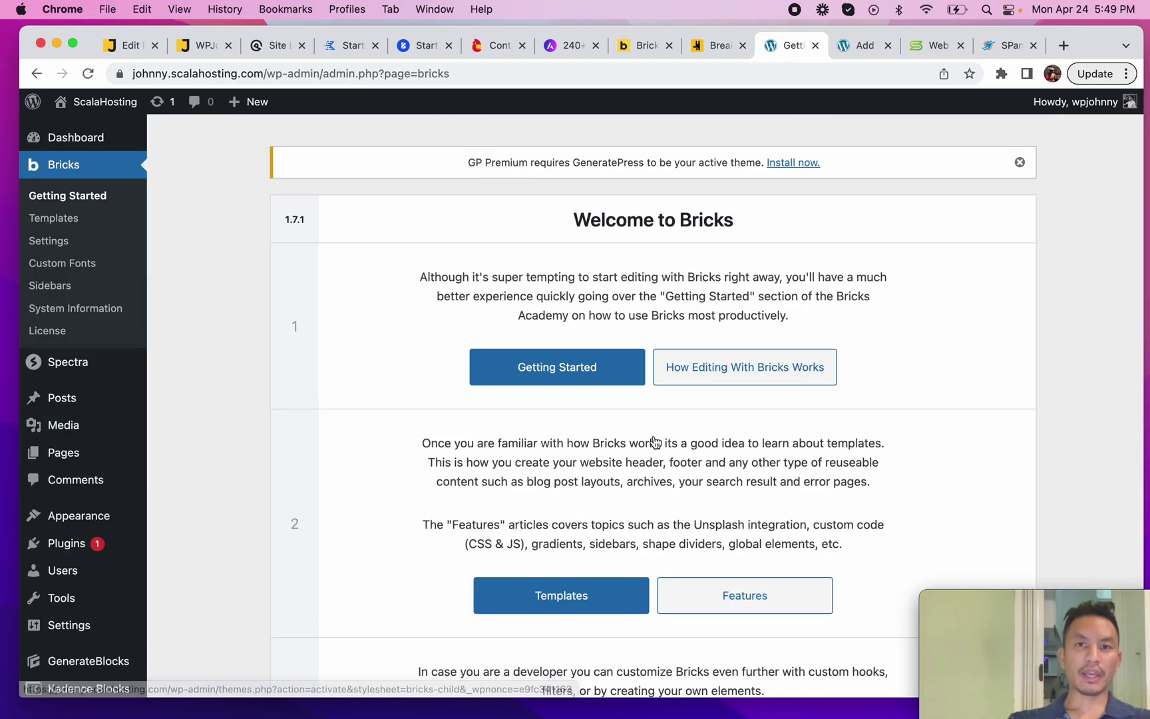
# Check the site's front page in a new tab, close it, and add a new page.
pyautogui.moveTo(97, 103)
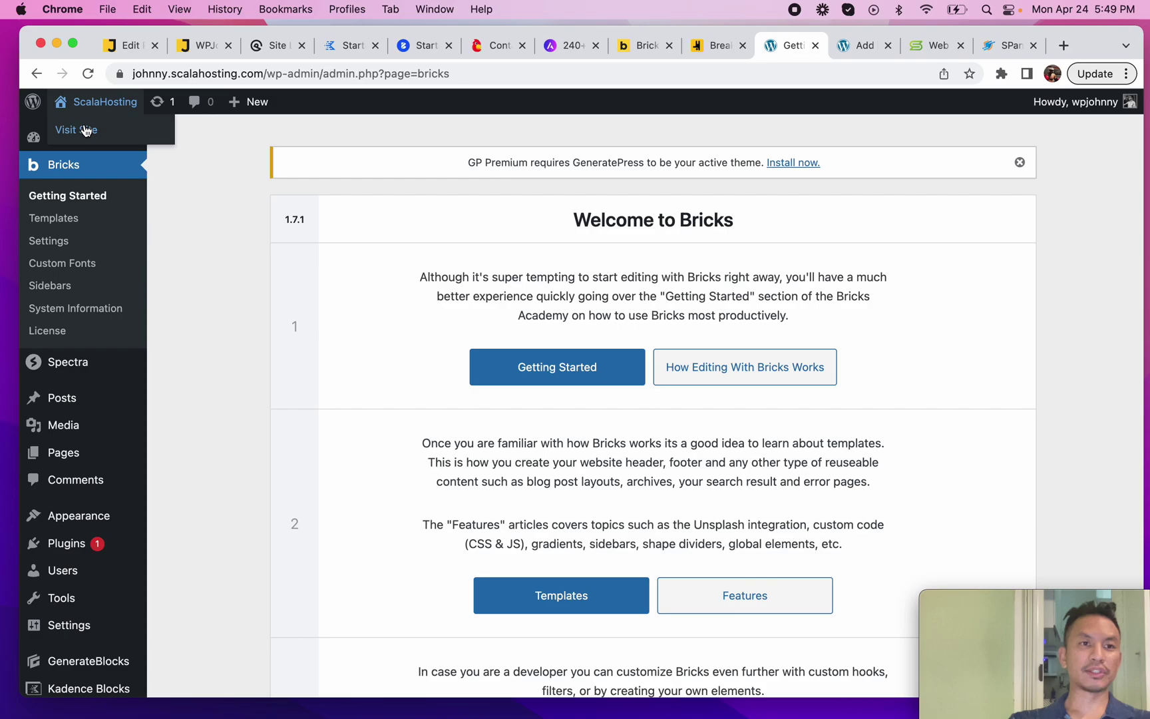
pyautogui.keyDown('super'); pyautogui.click(97, 129); pyautogui.keyUp('super')
pyautogui.click(797, 52)
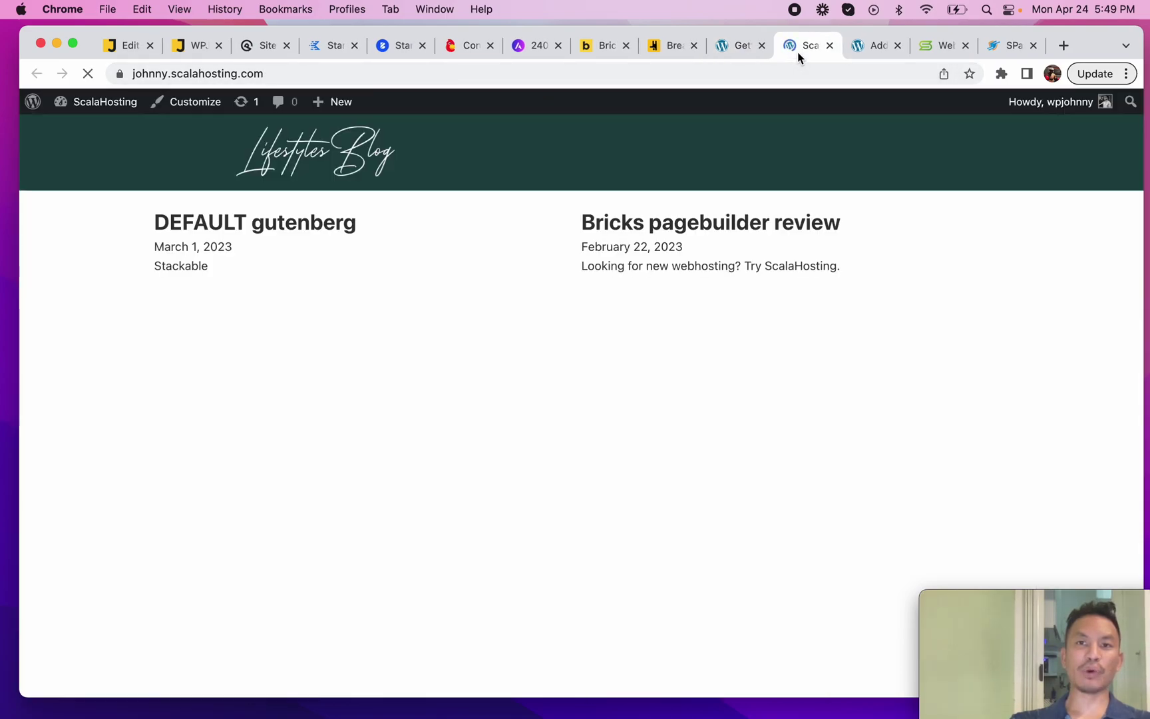
pyautogui.scroll(-1, 585, 483)
pyautogui.scroll(1, 587, 482)
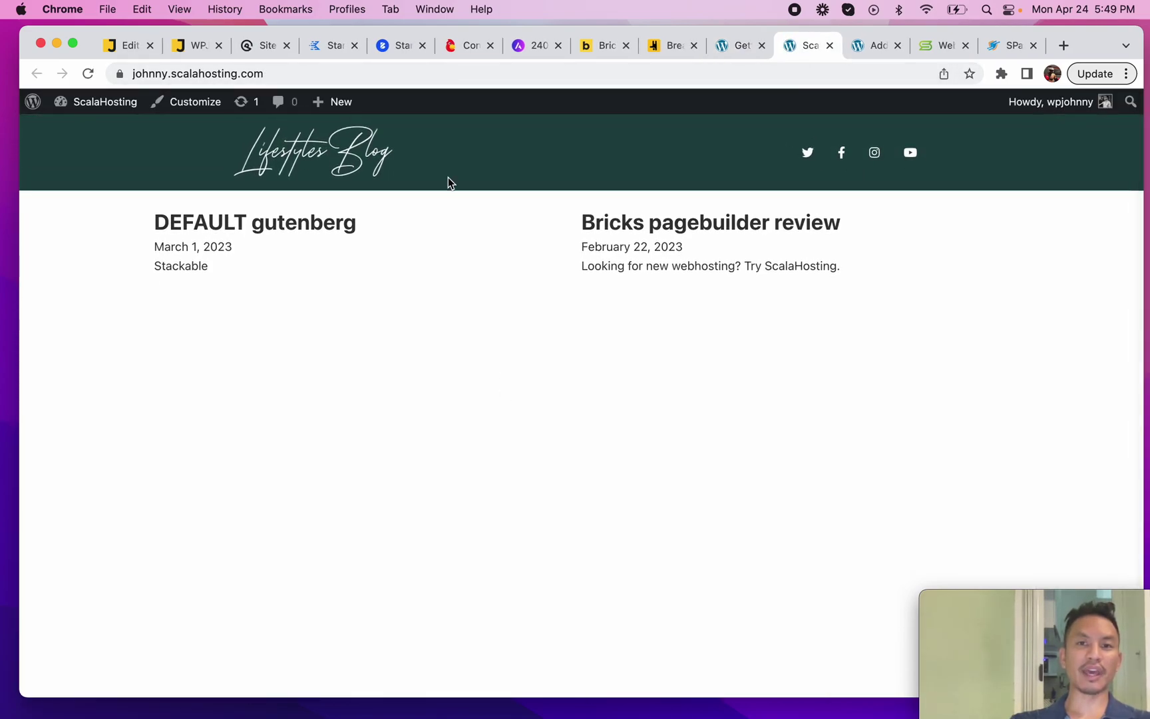
pyautogui.click(829, 45)
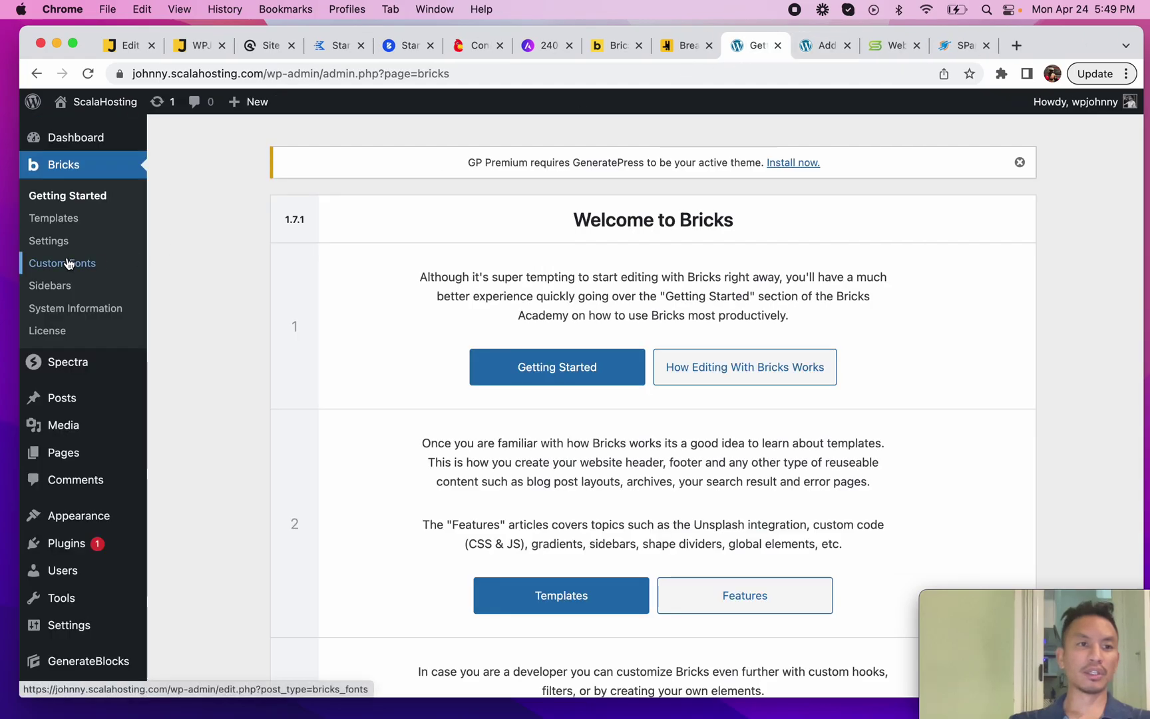
pyautogui.moveTo(65, 455)
pyautogui.click(180, 474)
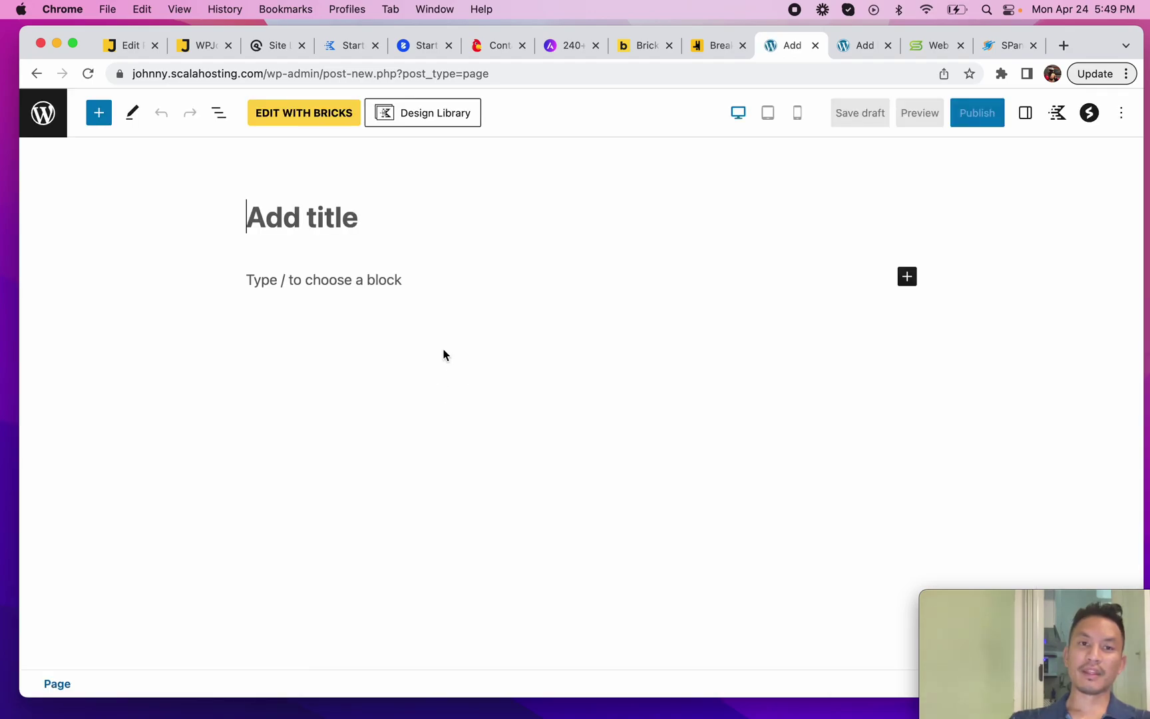
# Open the new page with Edit with Bricks and scroll the elements panel.
pyautogui.click(304, 113)
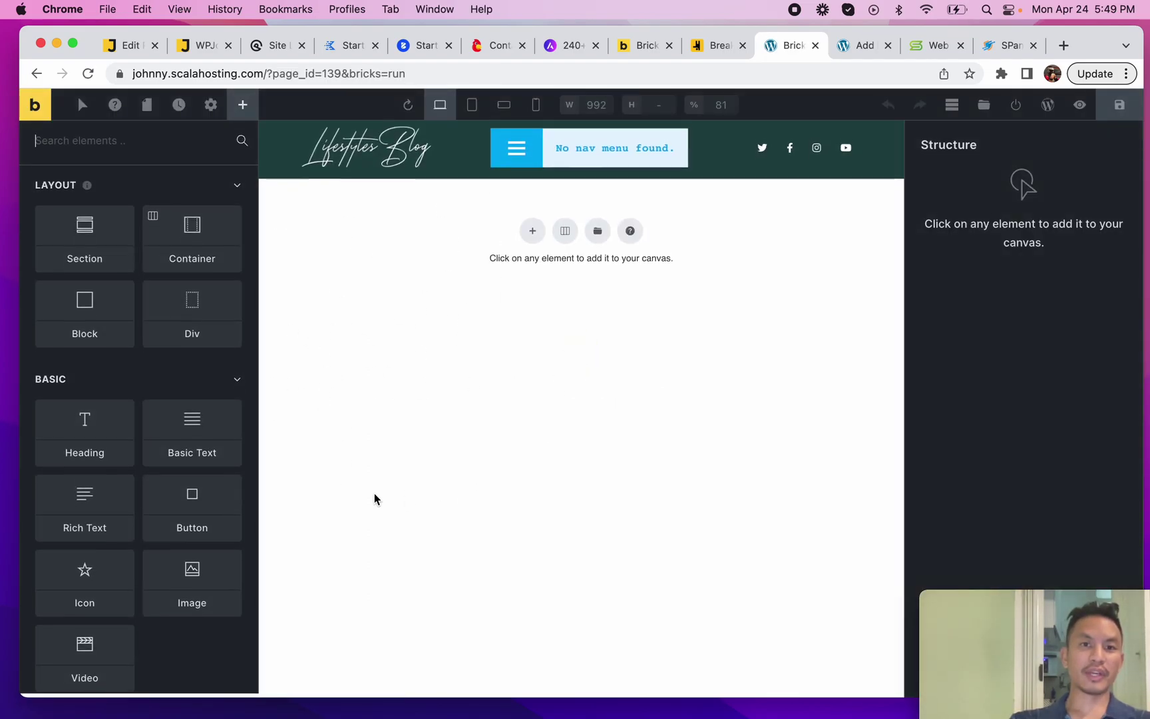
pyautogui.scroll(-10, 113, 467)
pyautogui.scroll(10, 113, 467)
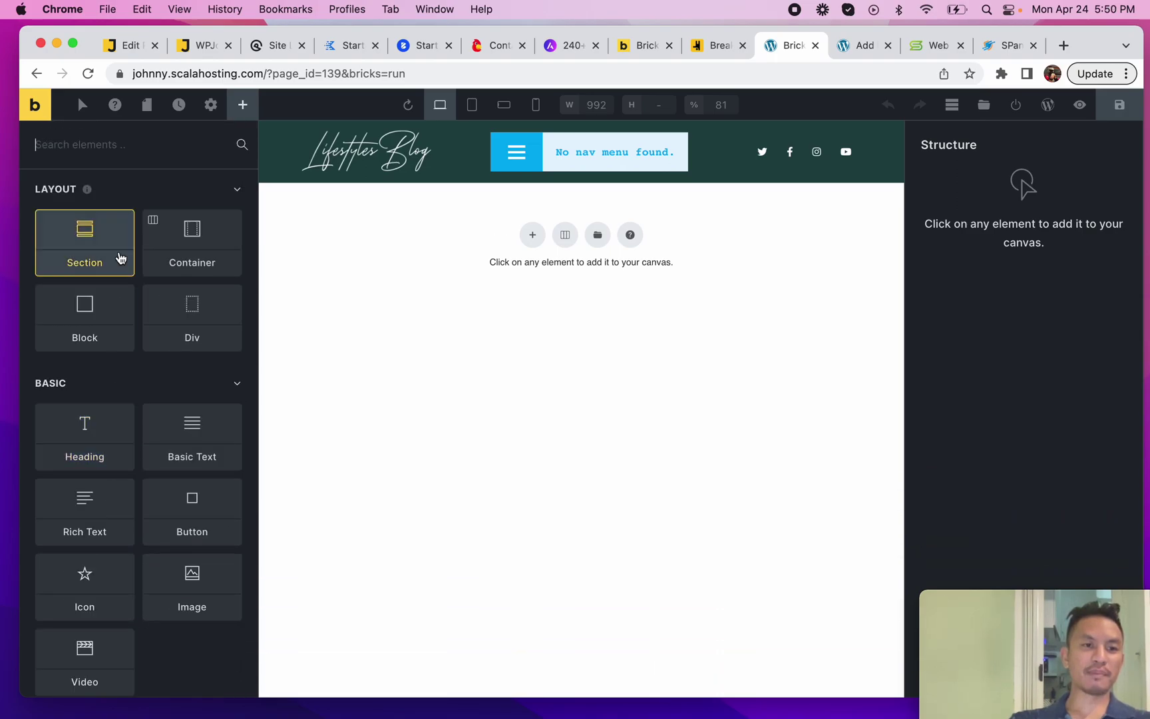
pyautogui.scroll(-3, 185, 554)
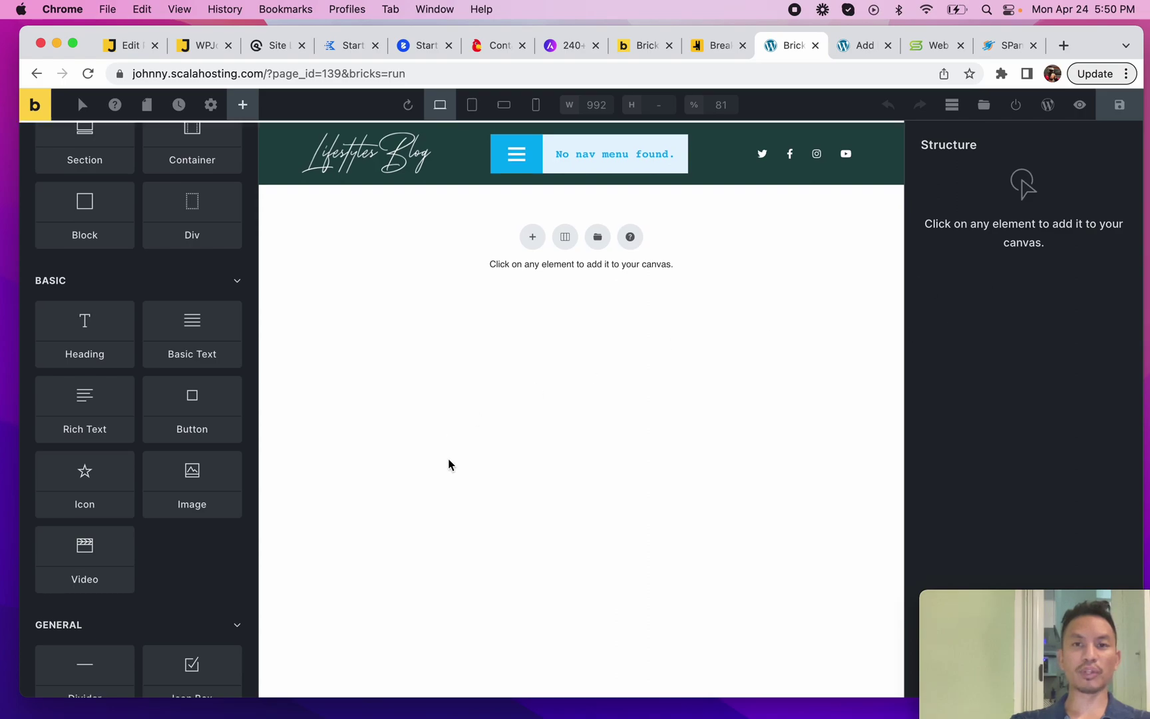
# Preview the empty Bricks page on the site's front end.
pyautogui.click(41, 118)
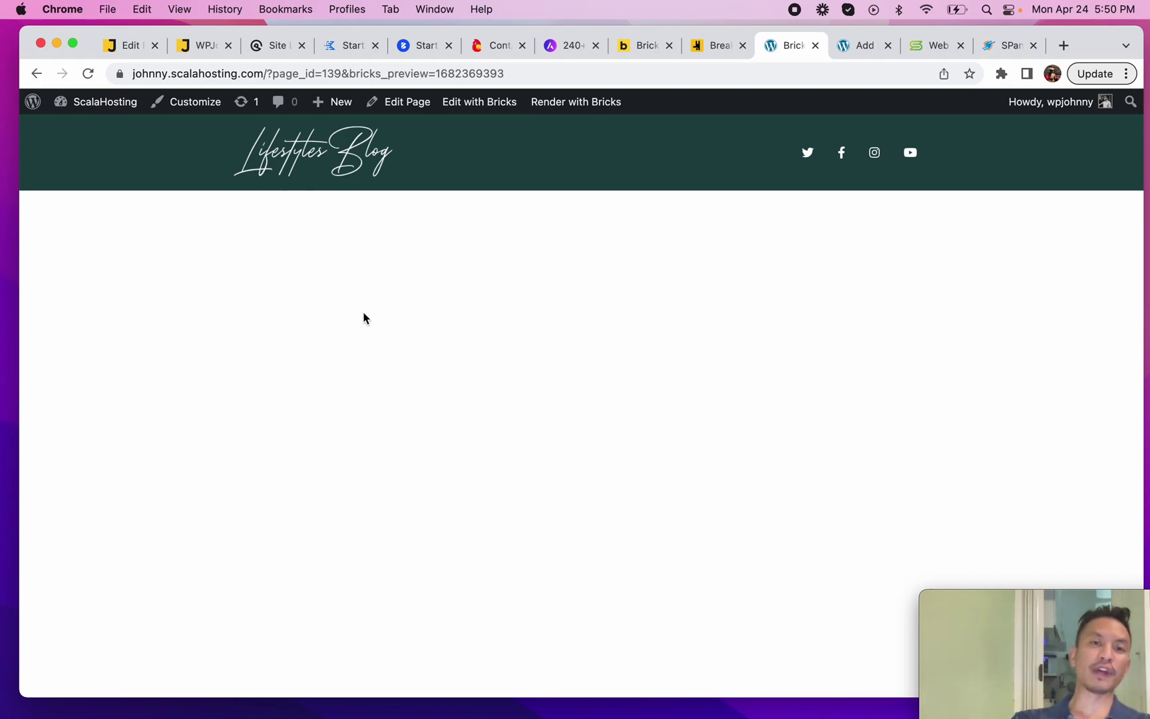
pyautogui.scroll(-1, 559, 466)
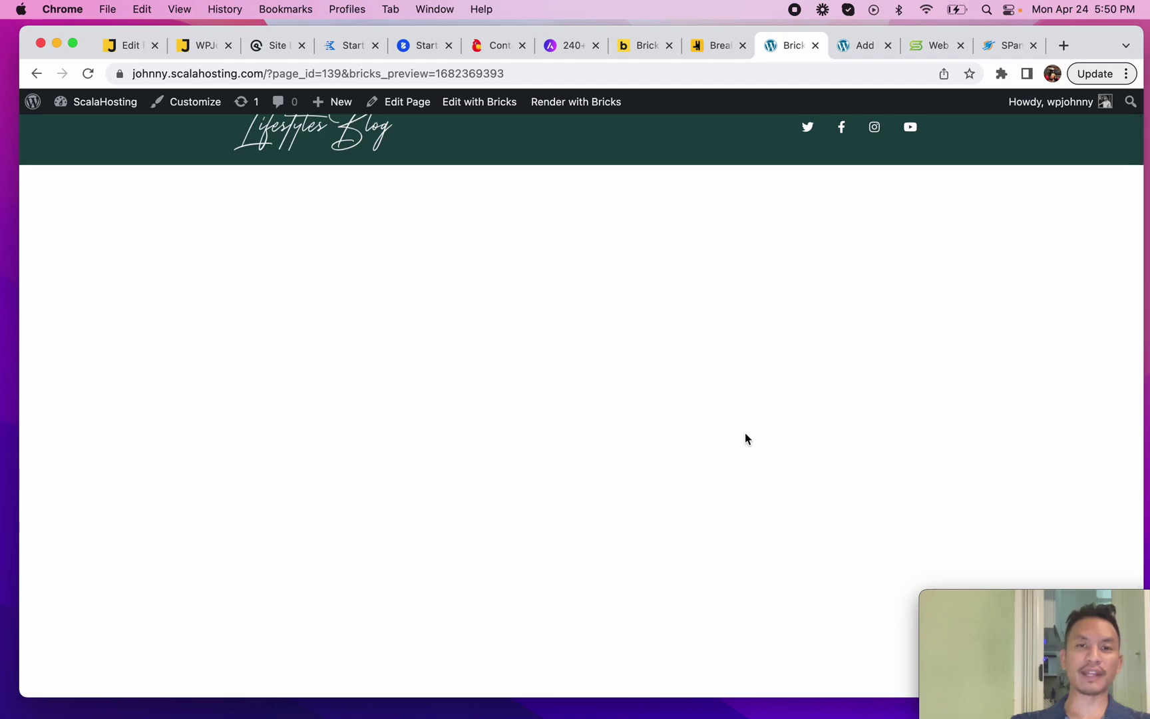
pyautogui.scroll(1, 745, 434)
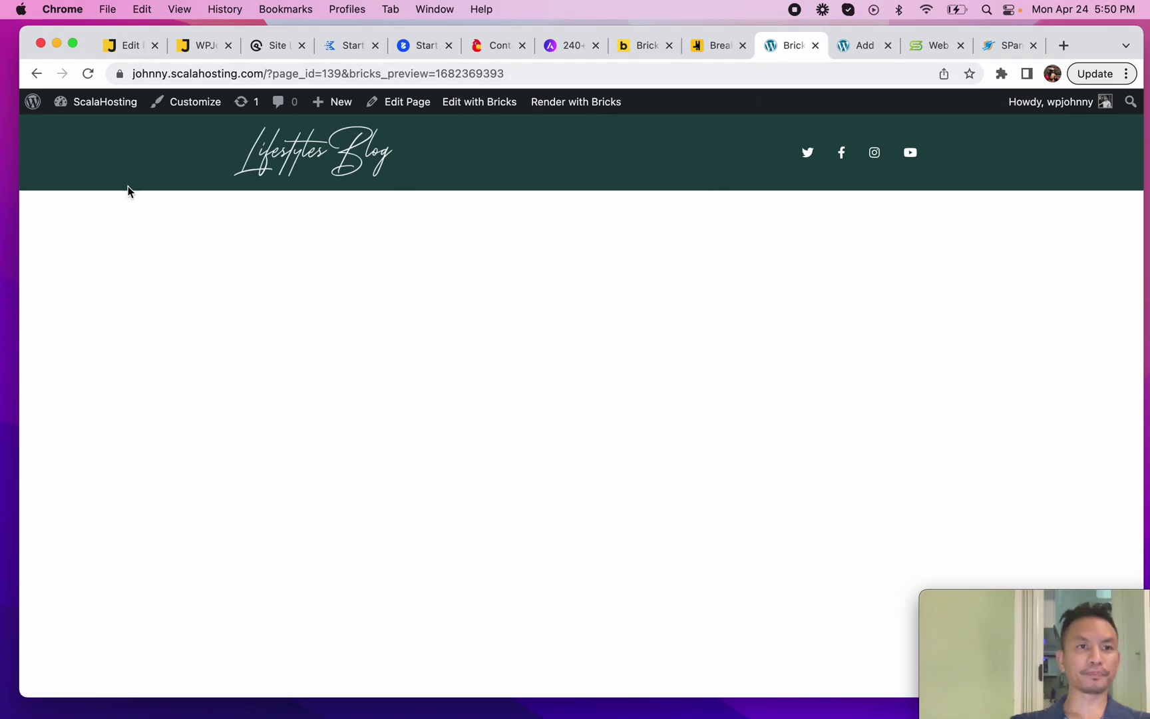
# Activate the Breakdance plugin from the Plugins list.
pyautogui.moveTo(100, 107)
pyautogui.click(80, 128)
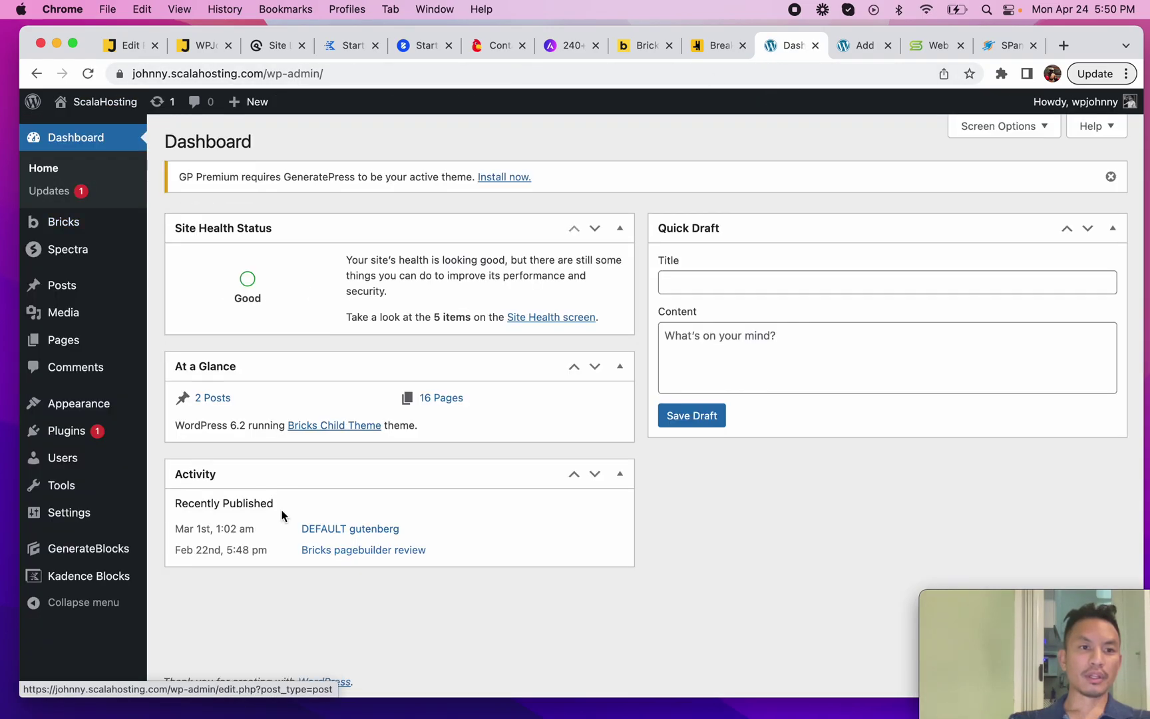
pyautogui.click(60, 431)
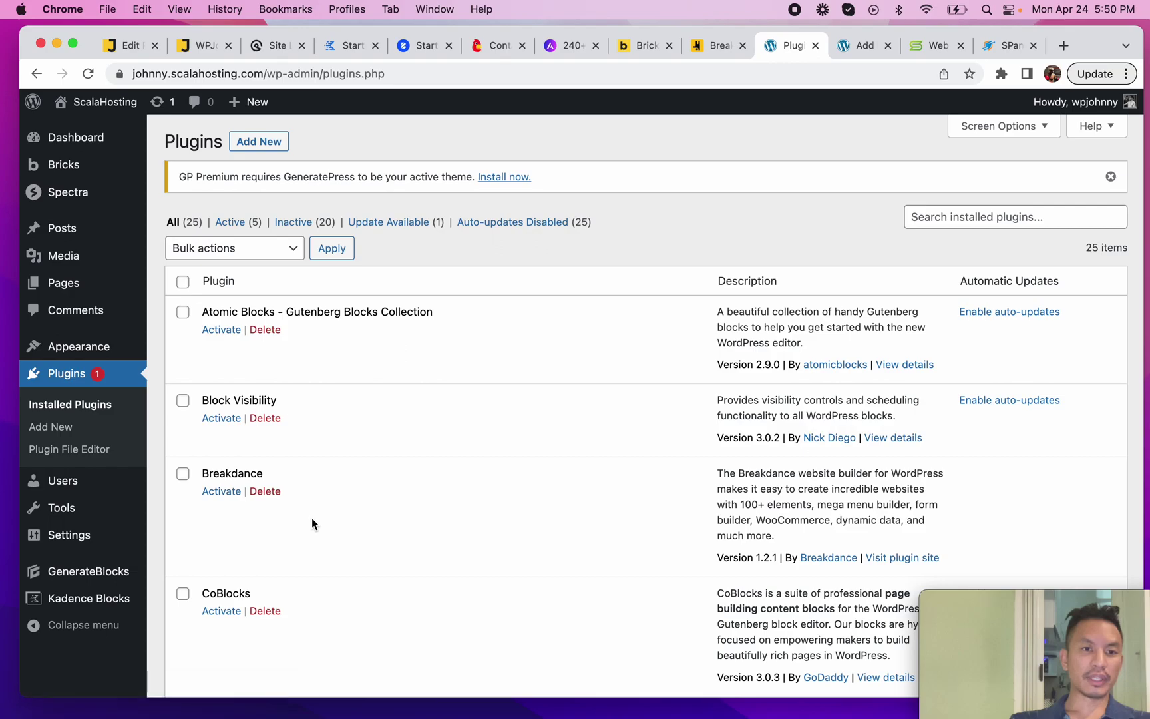
pyautogui.click(213, 492)
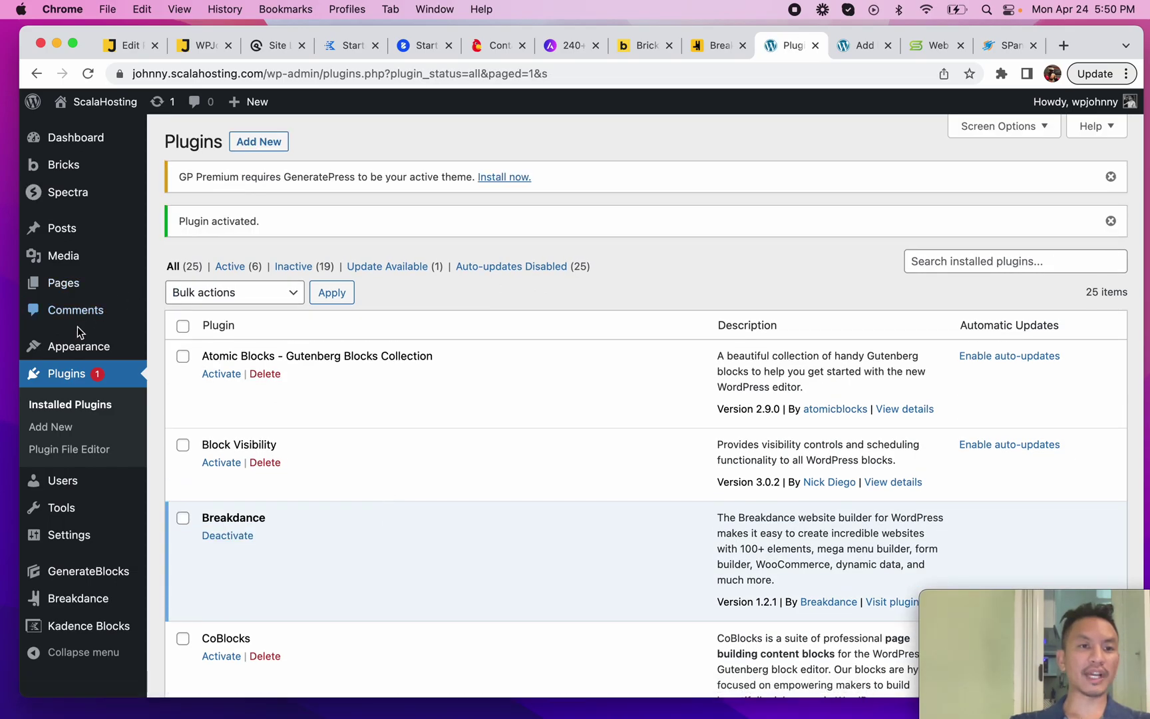
# Activate Astra as the theme, confirming Submit & Deactivate in the Bricks feedback popup.
pyautogui.moveTo(79, 346)
pyautogui.click(163, 353)
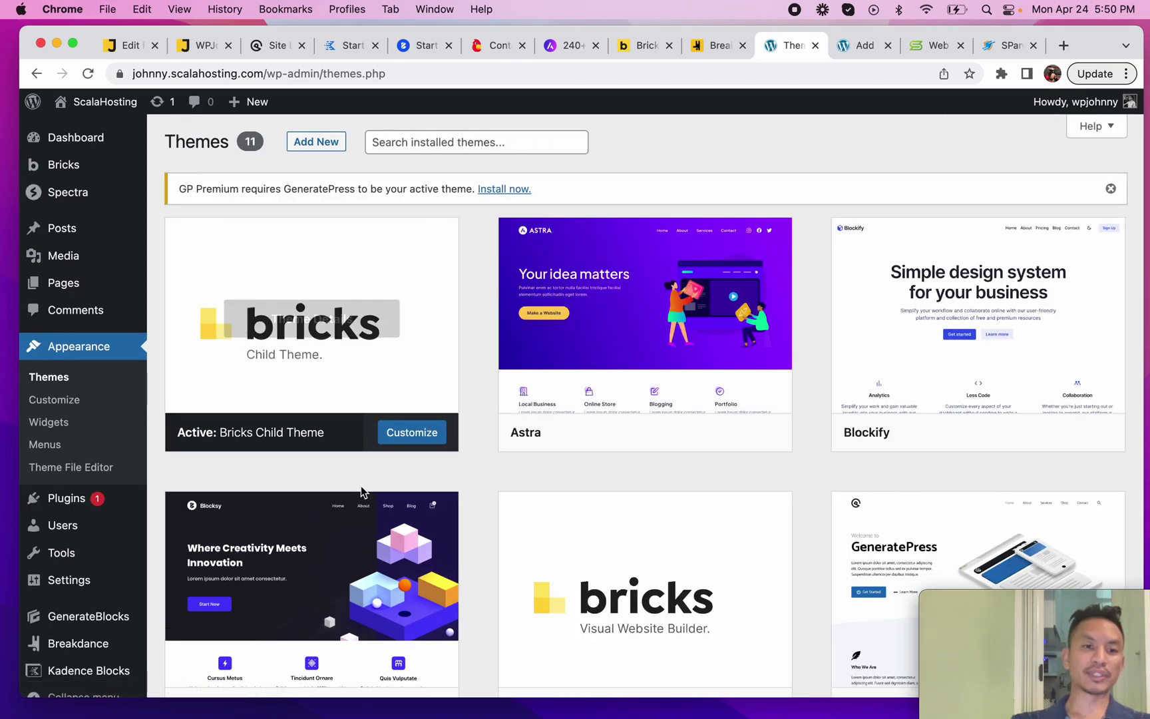
pyautogui.click(666, 433)
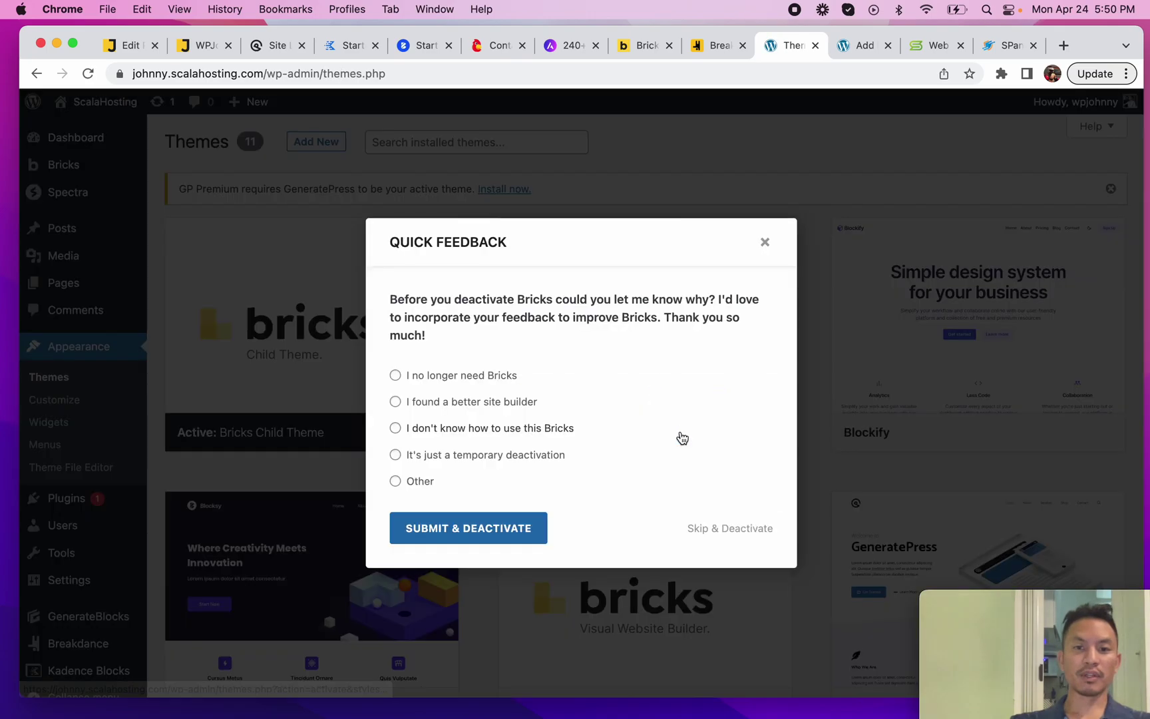
pyautogui.click(478, 536)
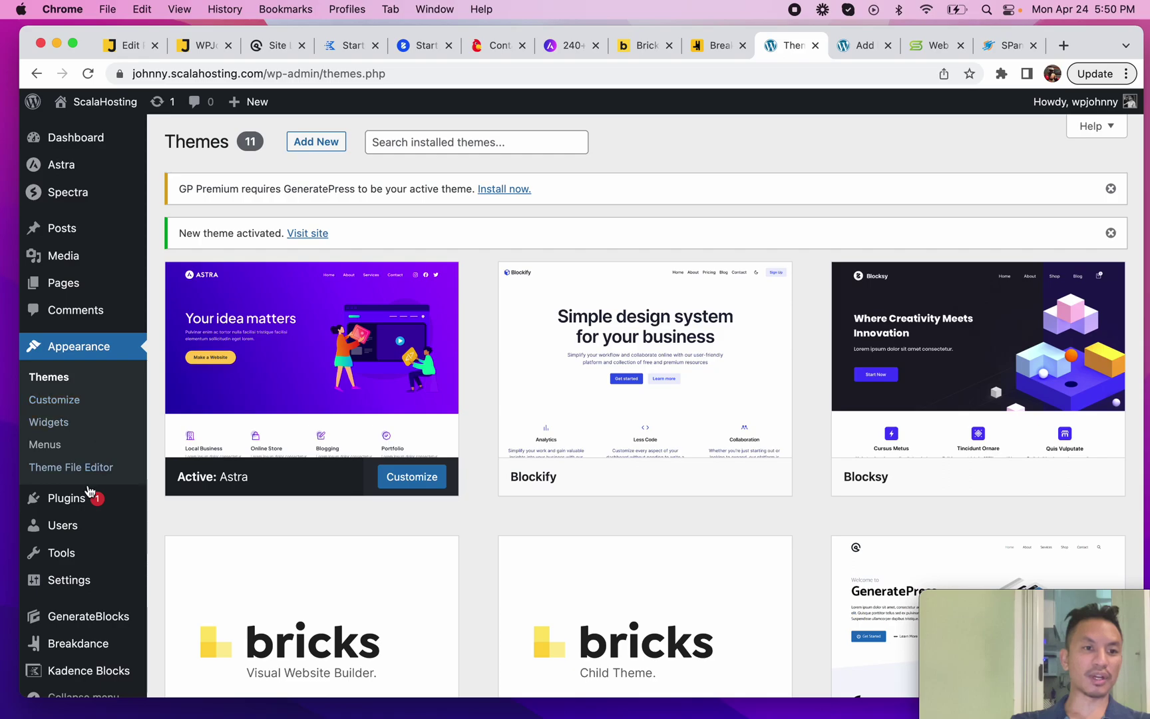
pyautogui.moveTo(59, 283)
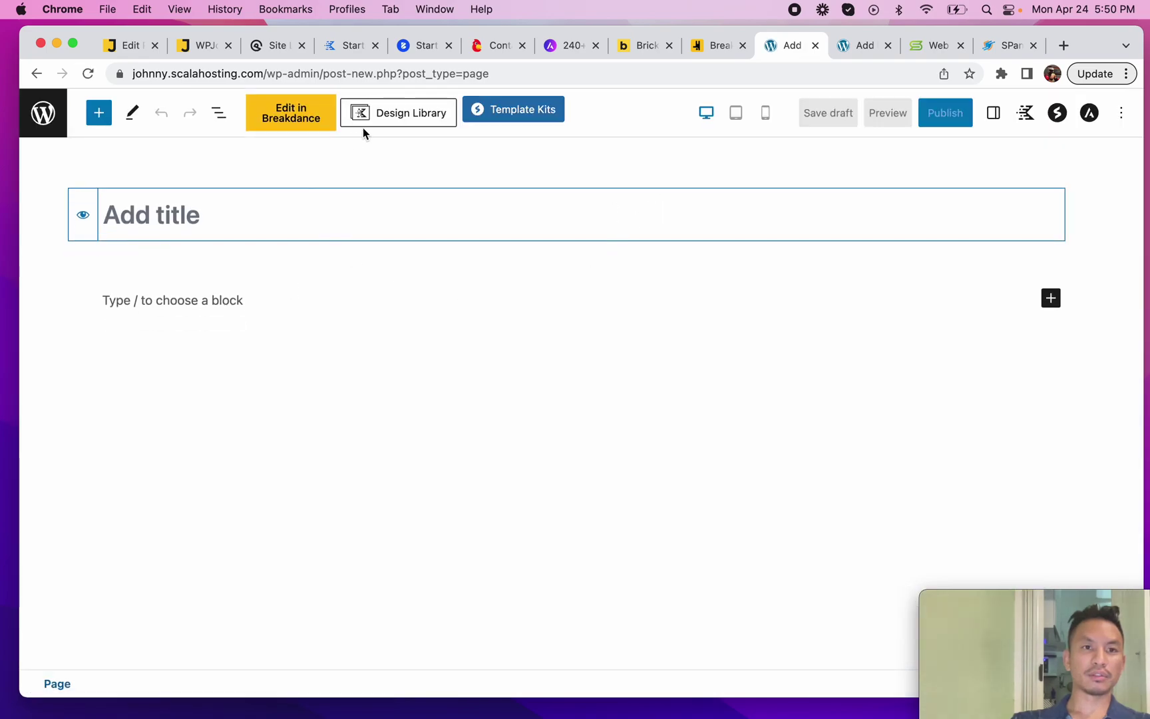
# Open the draft page in Breakdance and scroll through the Add elements list.
pyautogui.click(308, 118)
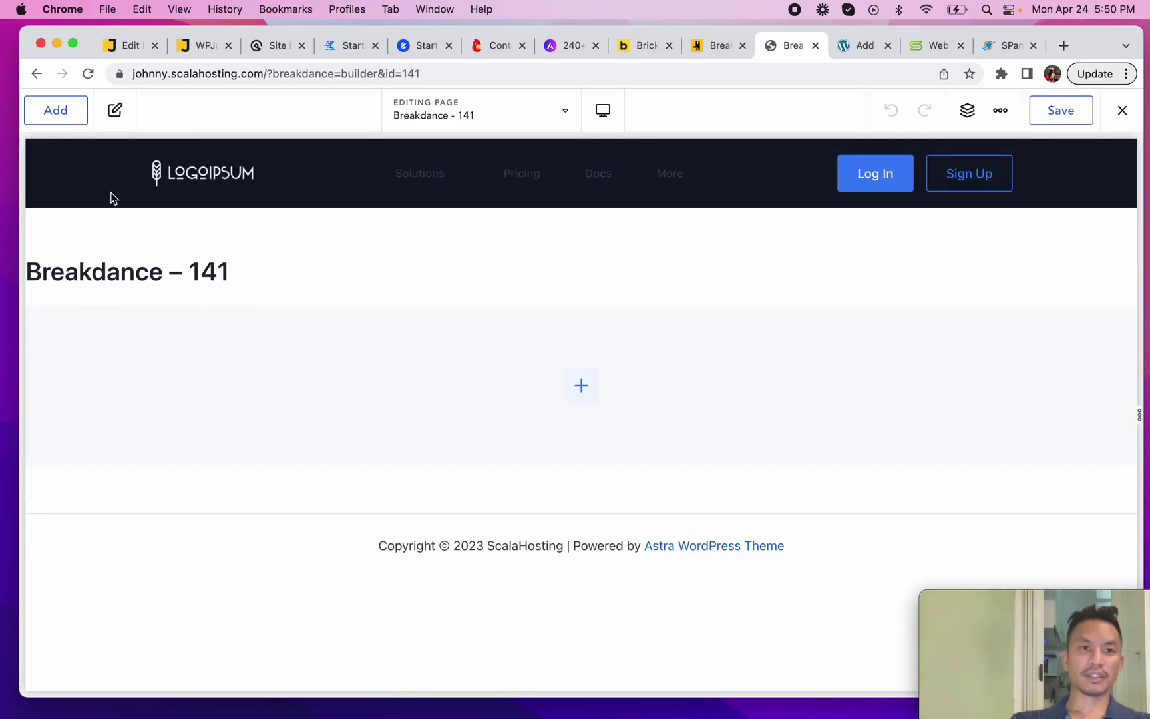
pyautogui.click(56, 111)
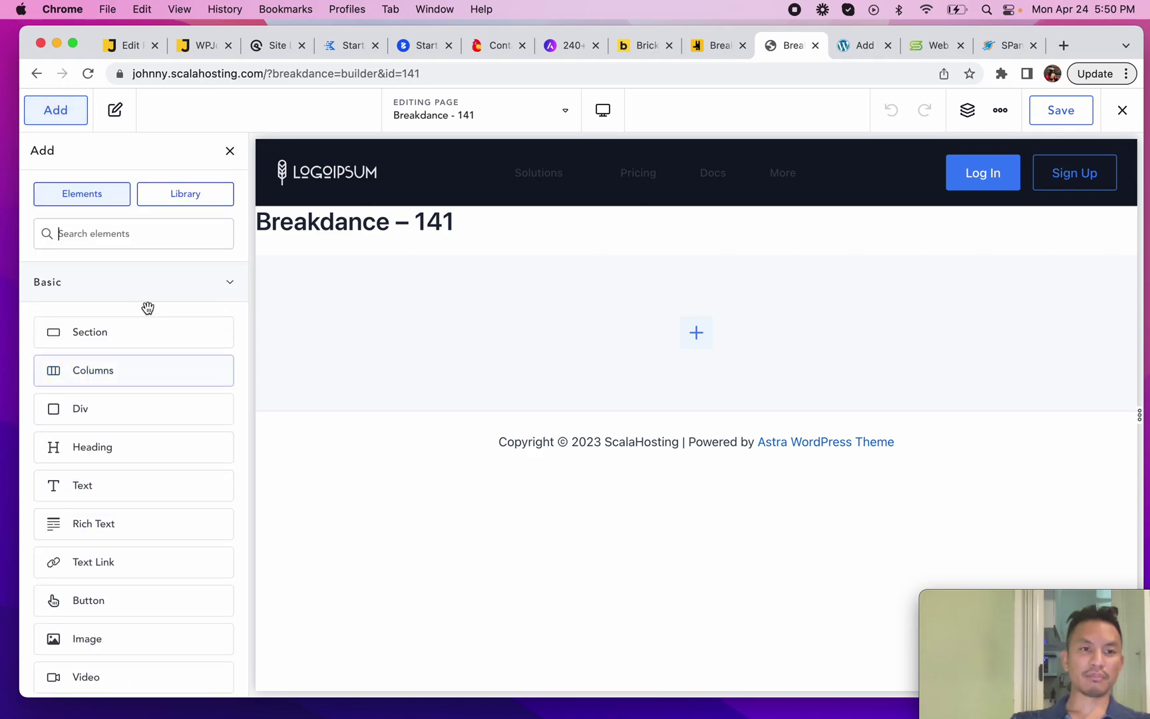
pyautogui.scroll(-5, 146, 308)
pyautogui.scroll(-10, 131, 442)
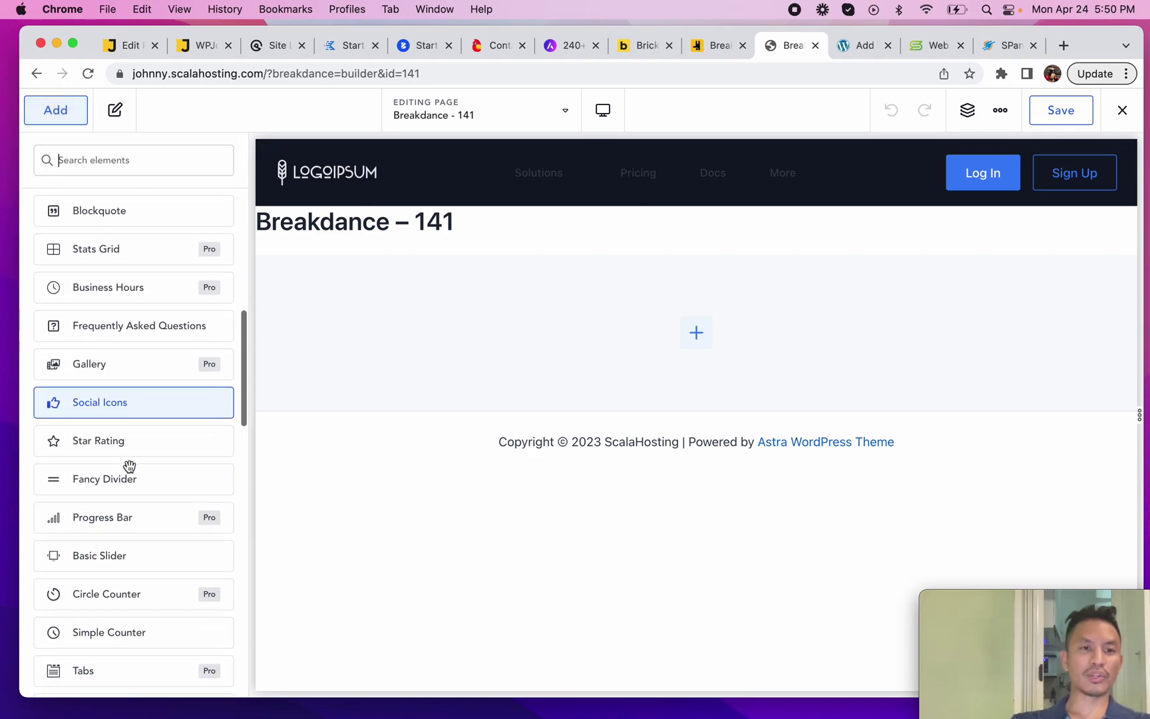
pyautogui.scroll(-5, 192, 595)
pyautogui.scroll(20, 192, 592)
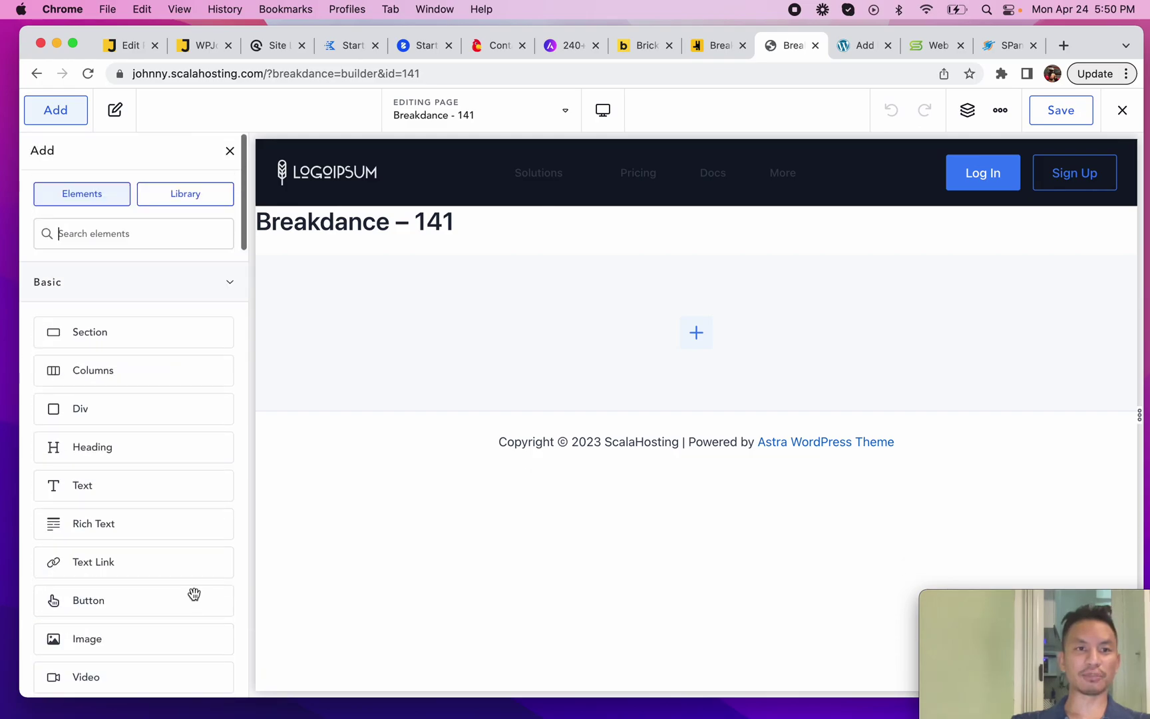
# Look over the builder Preferences from the … menu, then close them and the elements panel.
pyautogui.click(999, 111)
pyautogui.click(1000, 111)
pyautogui.click(1000, 110)
pyautogui.click(1006, 259)
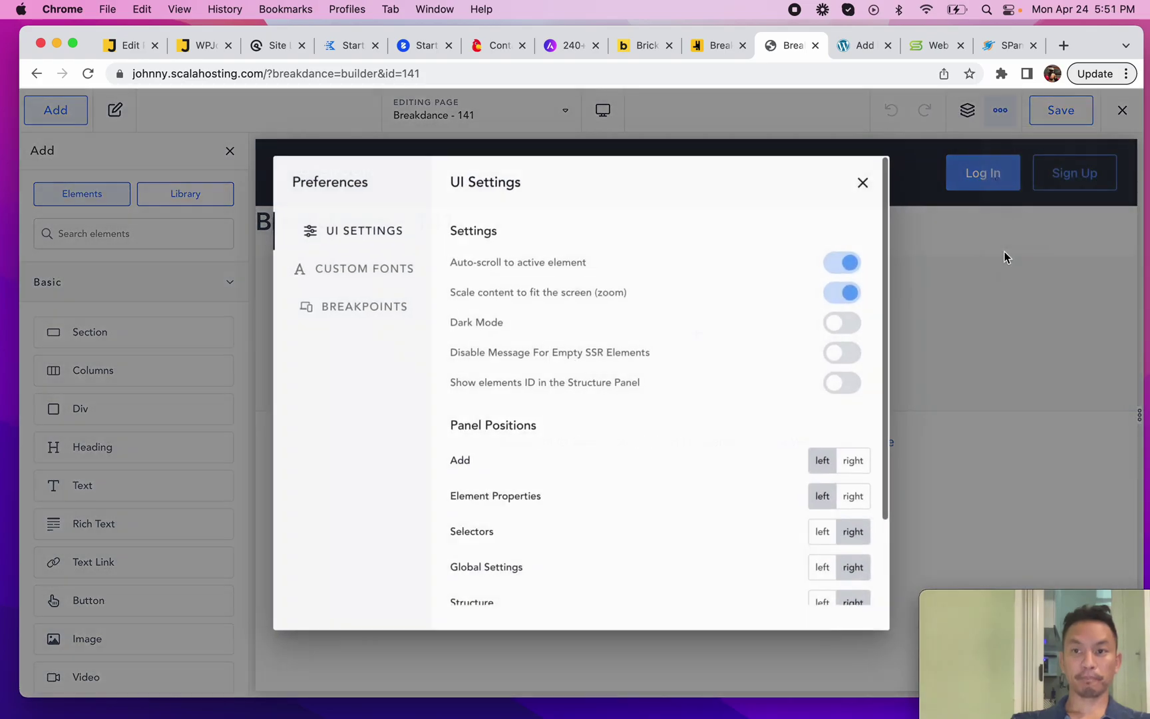
pyautogui.click(865, 181)
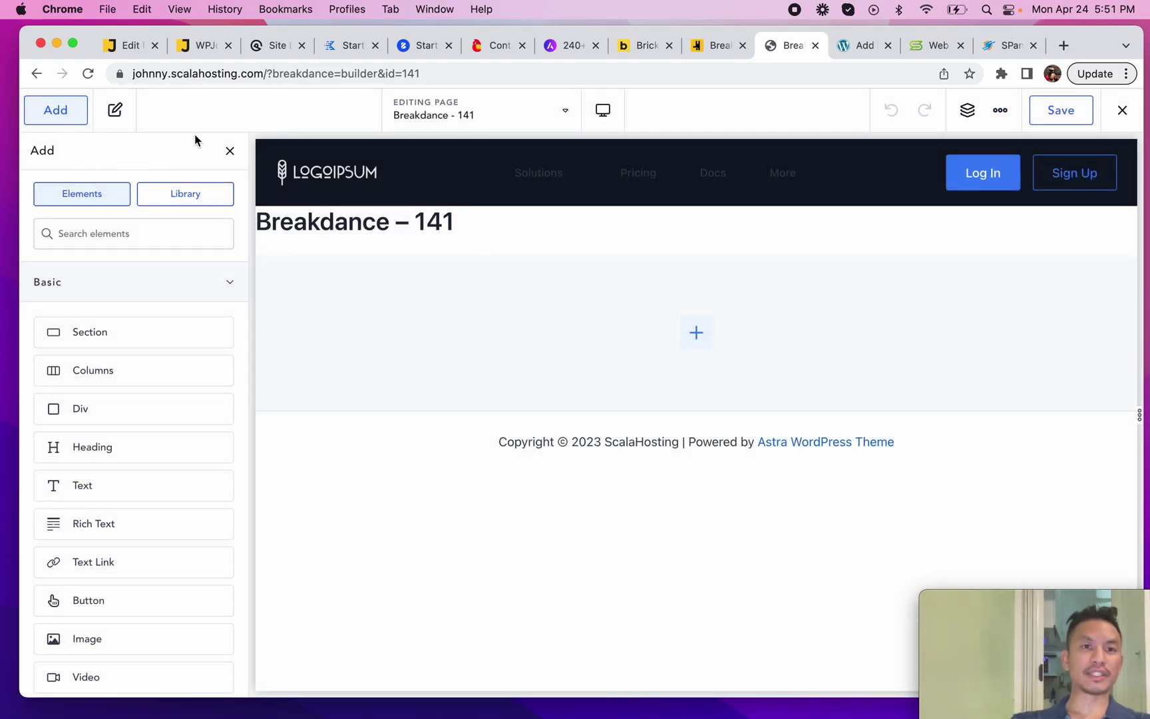
pyautogui.click(230, 151)
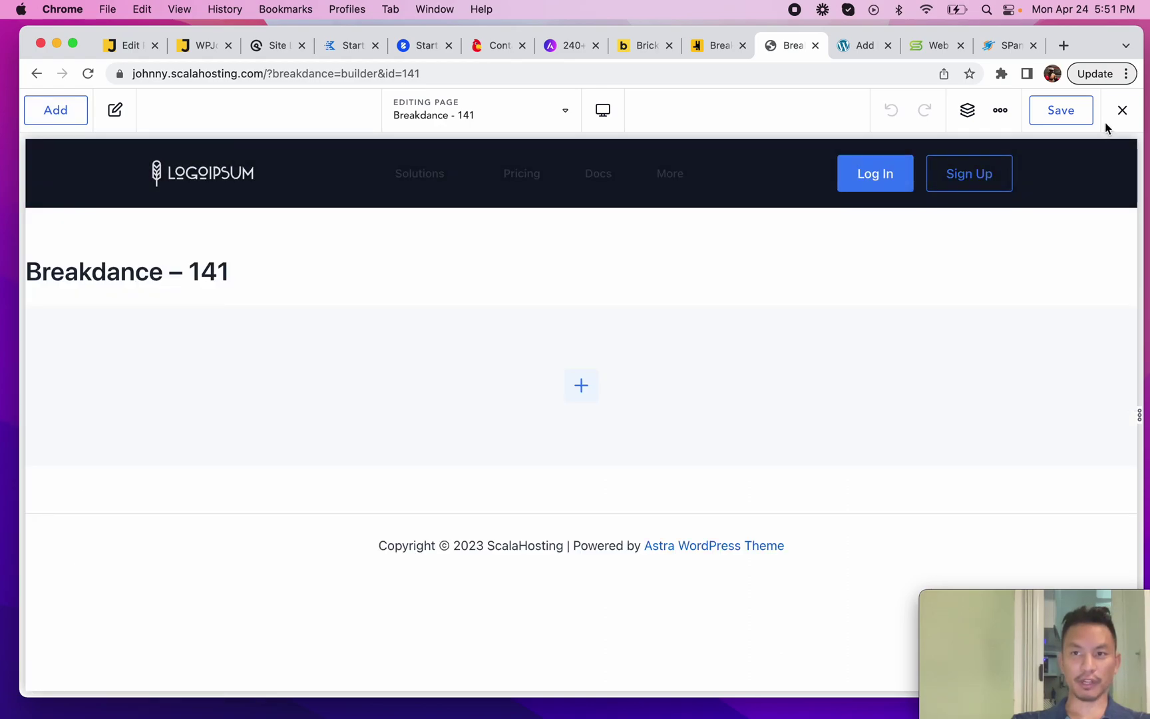
# Exit Breakdance to WordPress and go to All Pages before returning to the write-up.
pyautogui.click(1122, 111)
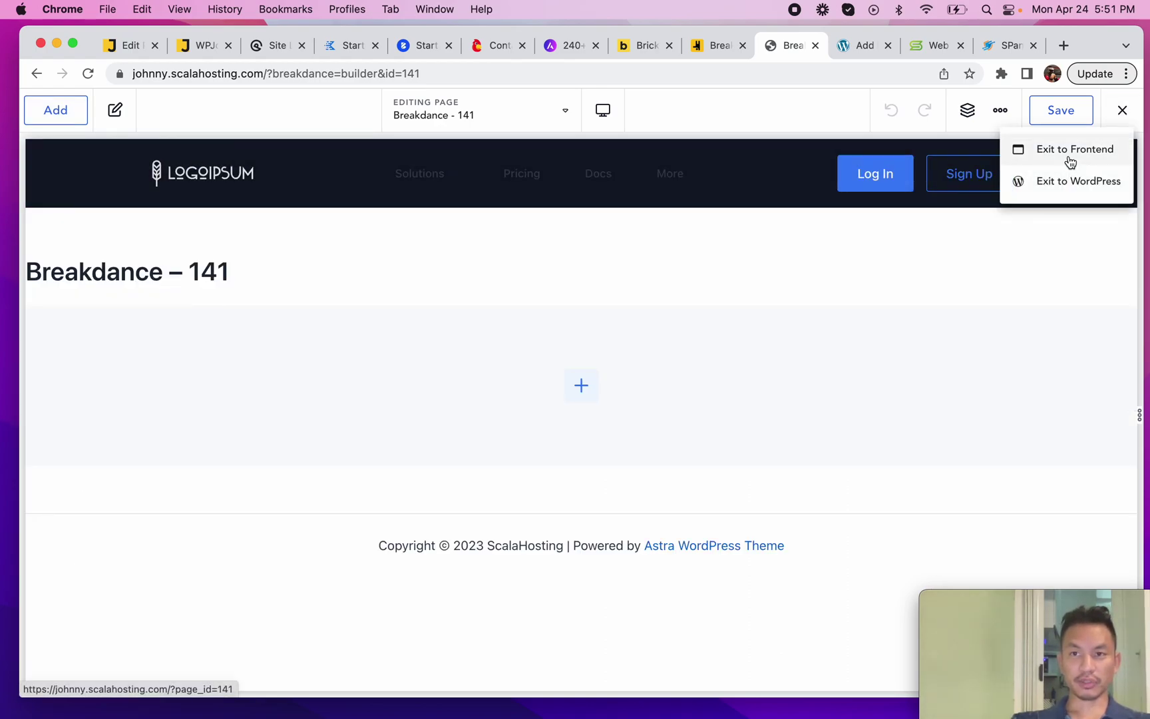
pyautogui.click(1065, 181)
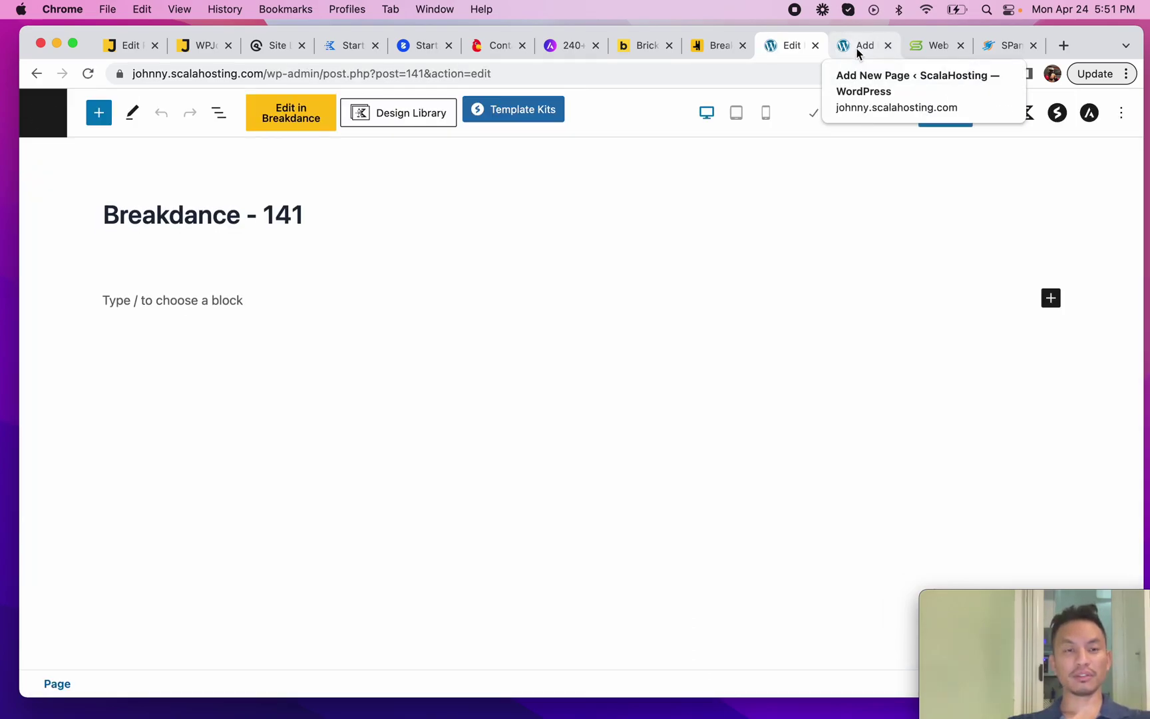
pyautogui.click(41, 122)
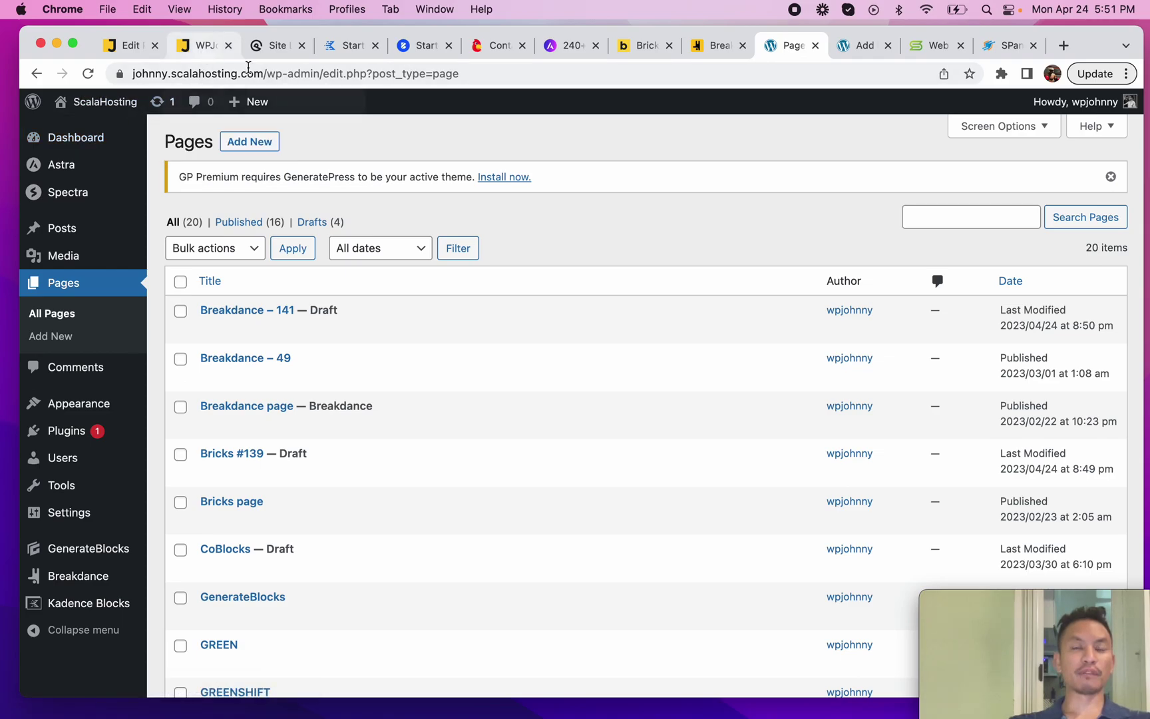
pyautogui.click(195, 46)
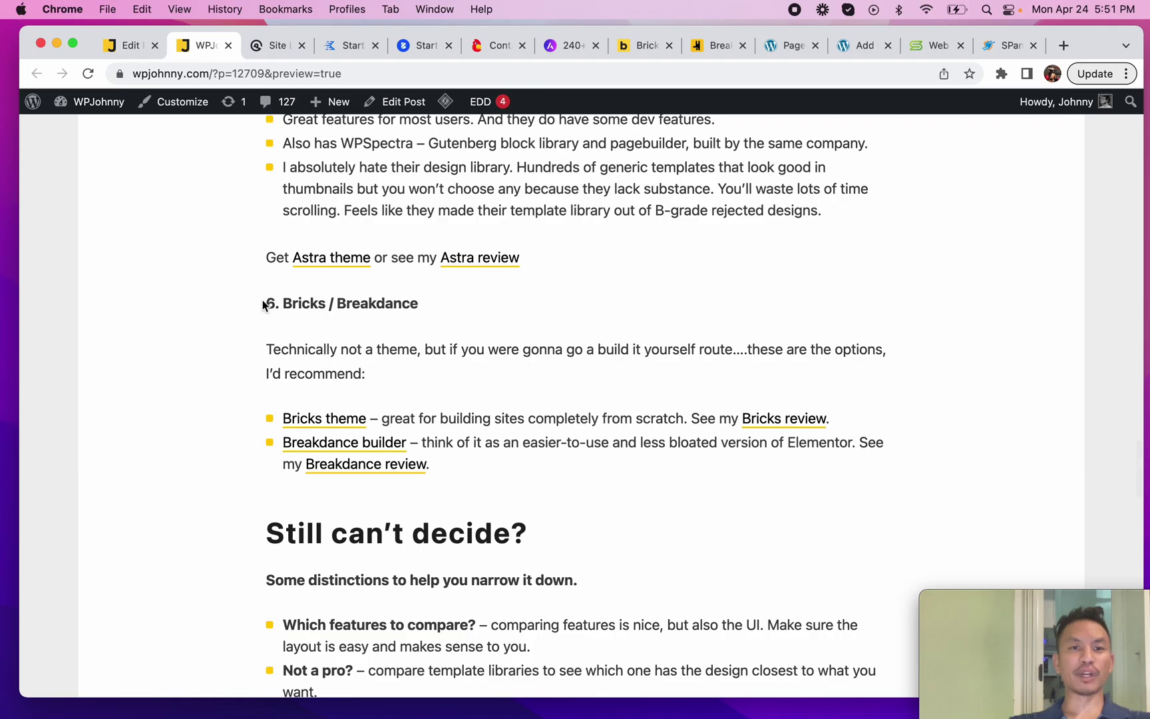
# Highlight the Bricks / Breakdance section, visit the Bricks website, return, and highlight the Elementor mention.
pyautogui.moveTo(263, 304); pyautogui.dragTo(523, 460)
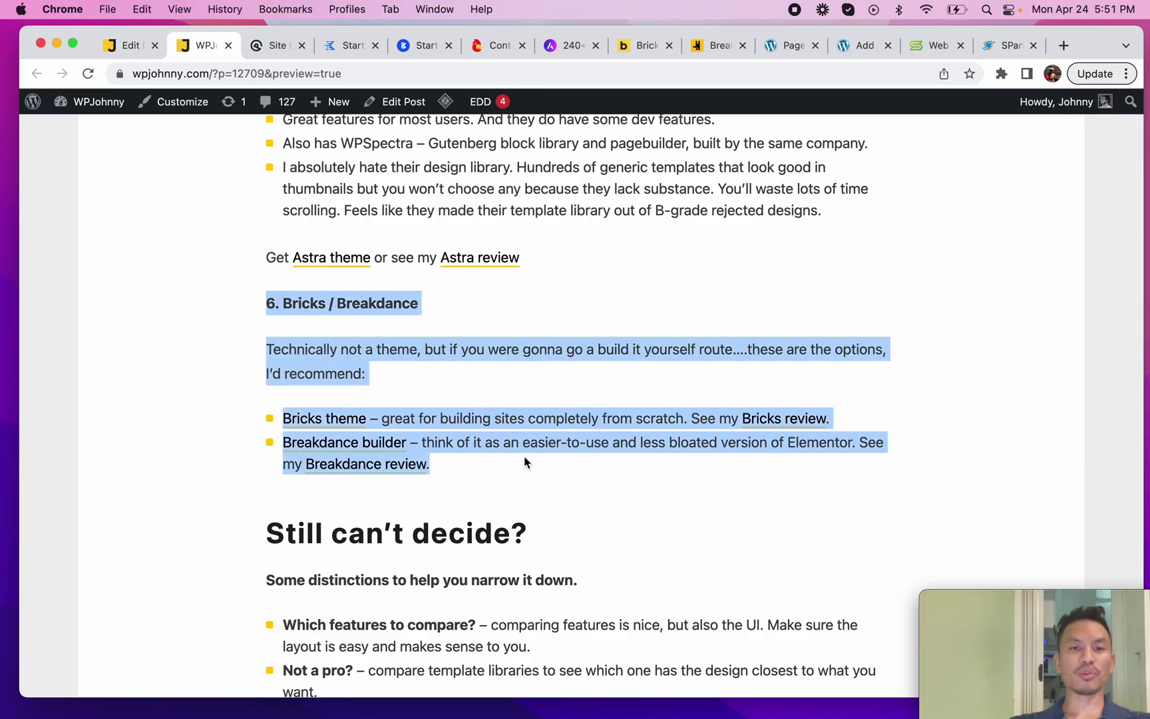
pyautogui.click(300, 416)
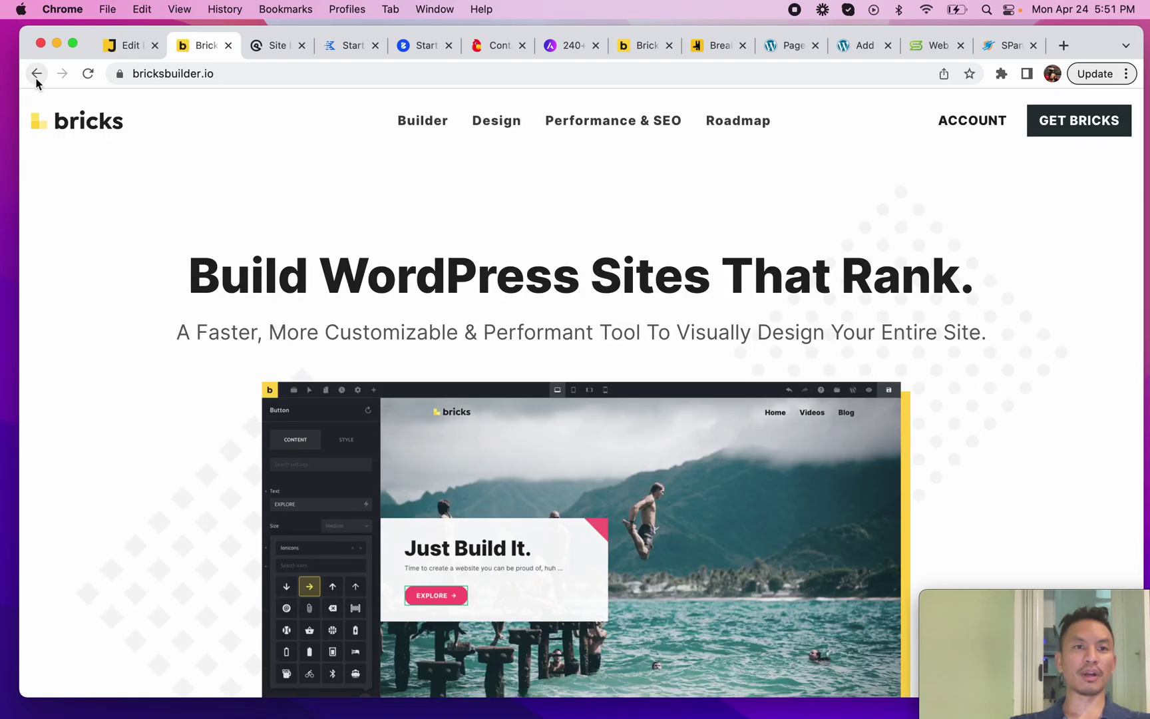
pyautogui.click(36, 75)
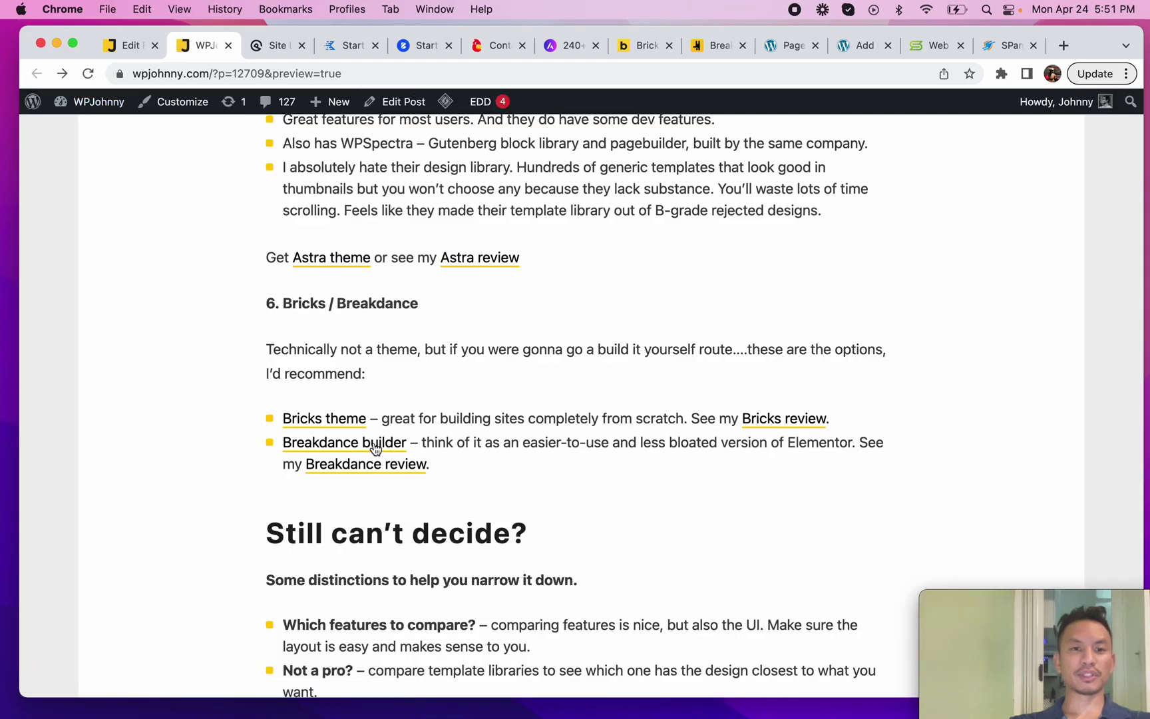
pyautogui.scroll(1, 570, 446)
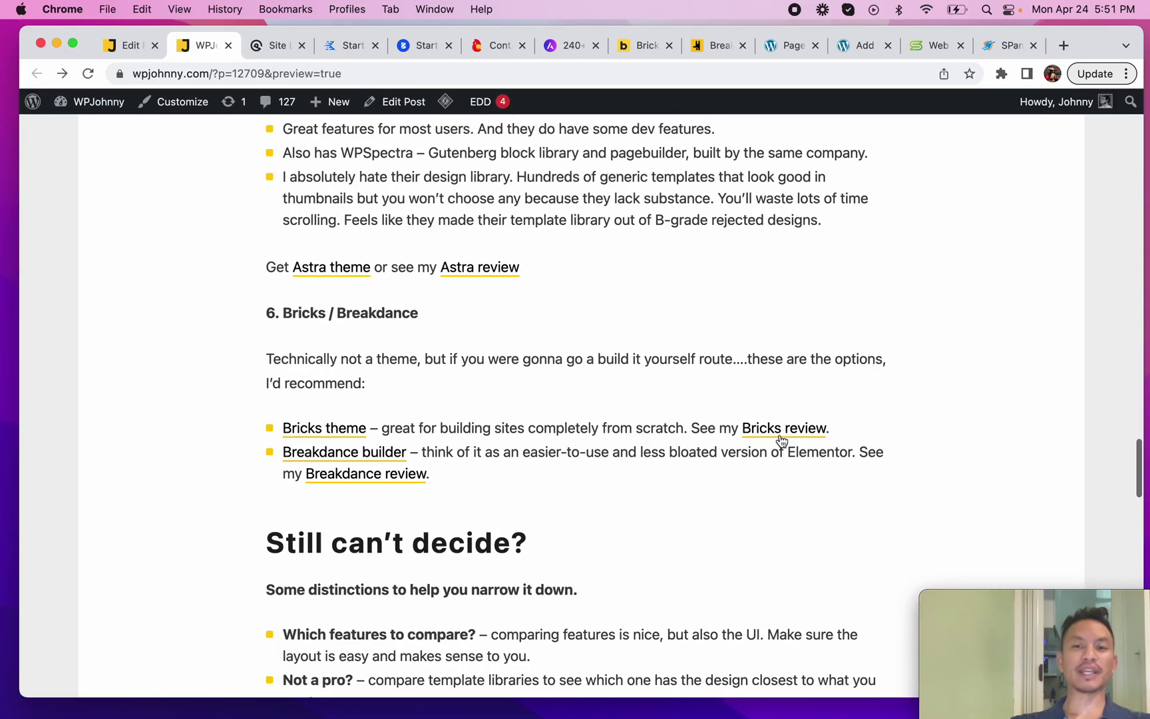
pyautogui.doubleClick(802, 451)
pyautogui.click(646, 336)
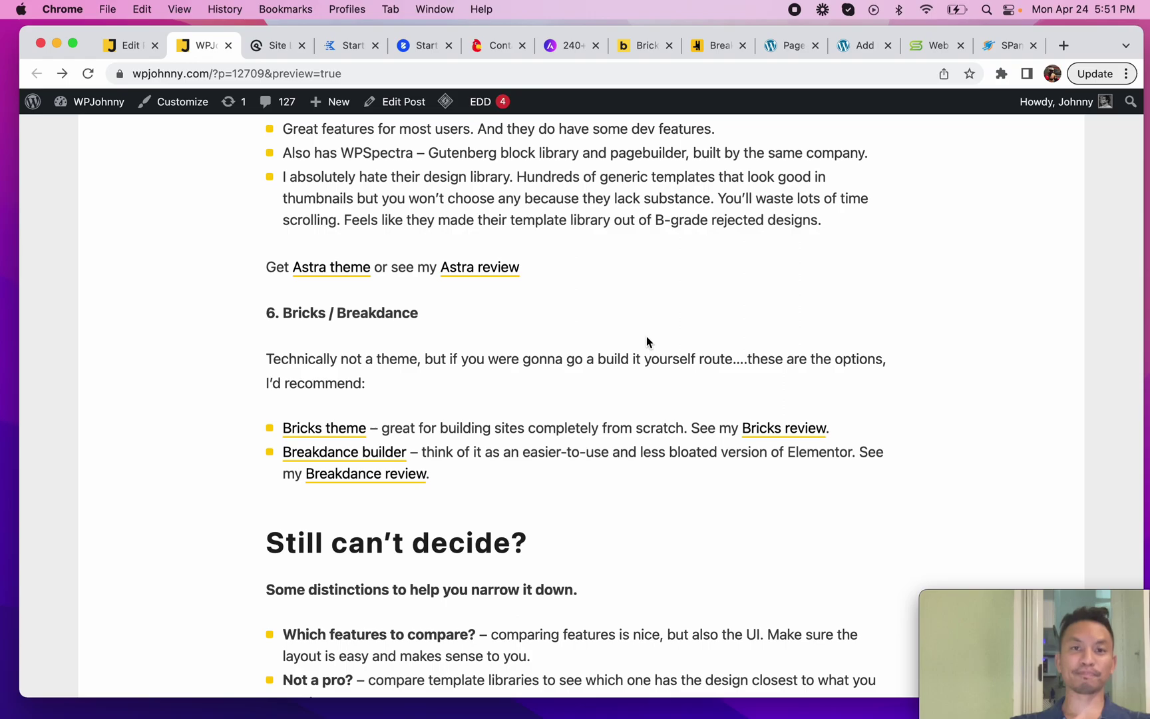
# Switch to the ScalaHosting site and reload its home page.
pyautogui.scroll(15, 646, 336)
pyautogui.scroll(15, 646, 342)
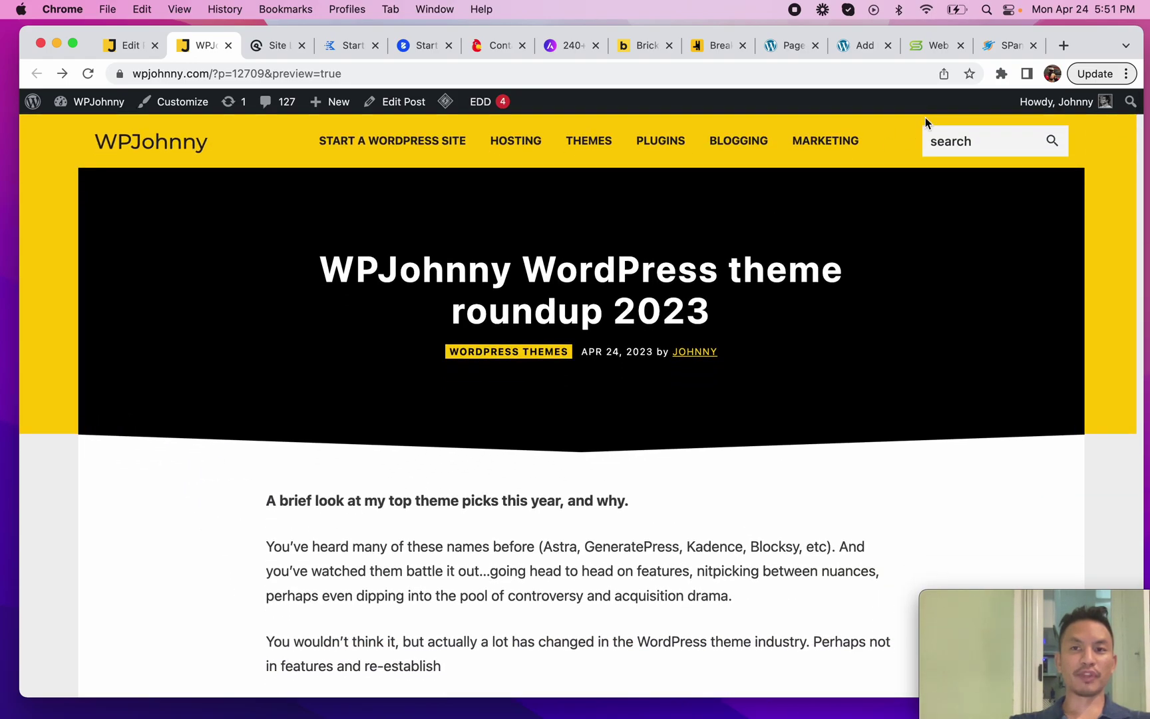
pyautogui.click(935, 46)
pyautogui.scroll(8, 714, 221)
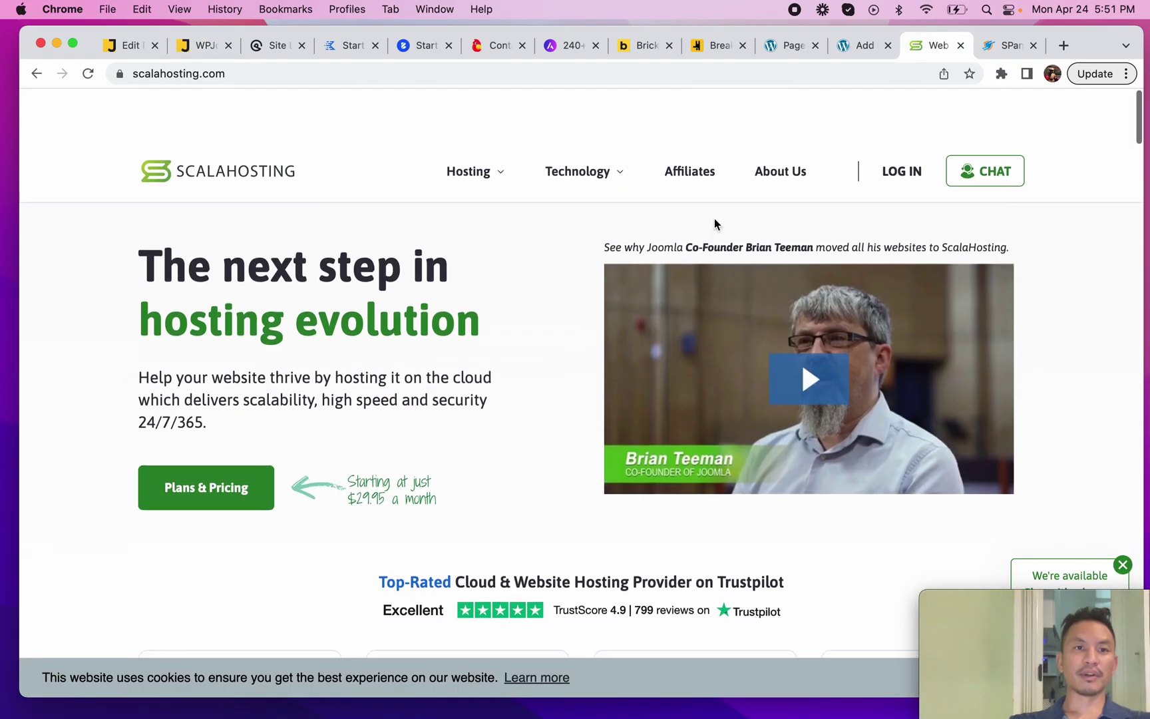
pyautogui.click(206, 133)
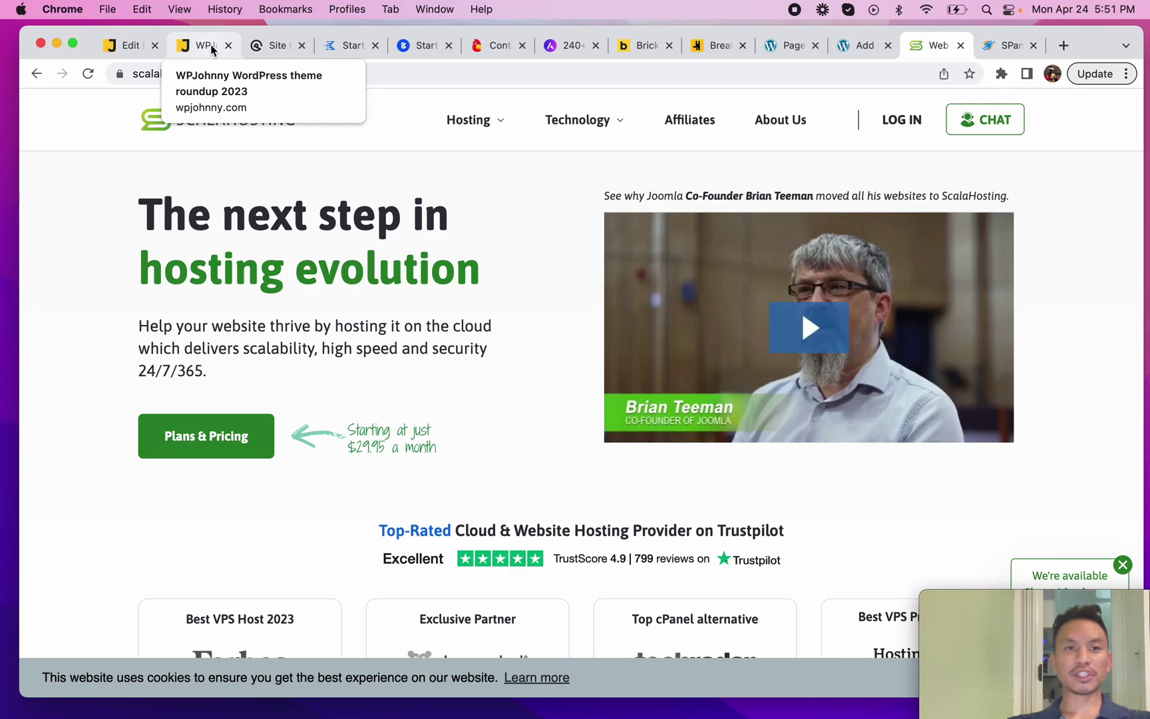
# Return to the theme roundup post and scroll down to its closing advice about free versions.
pyautogui.click(212, 51)
pyautogui.scroll(-20, 541, 484)
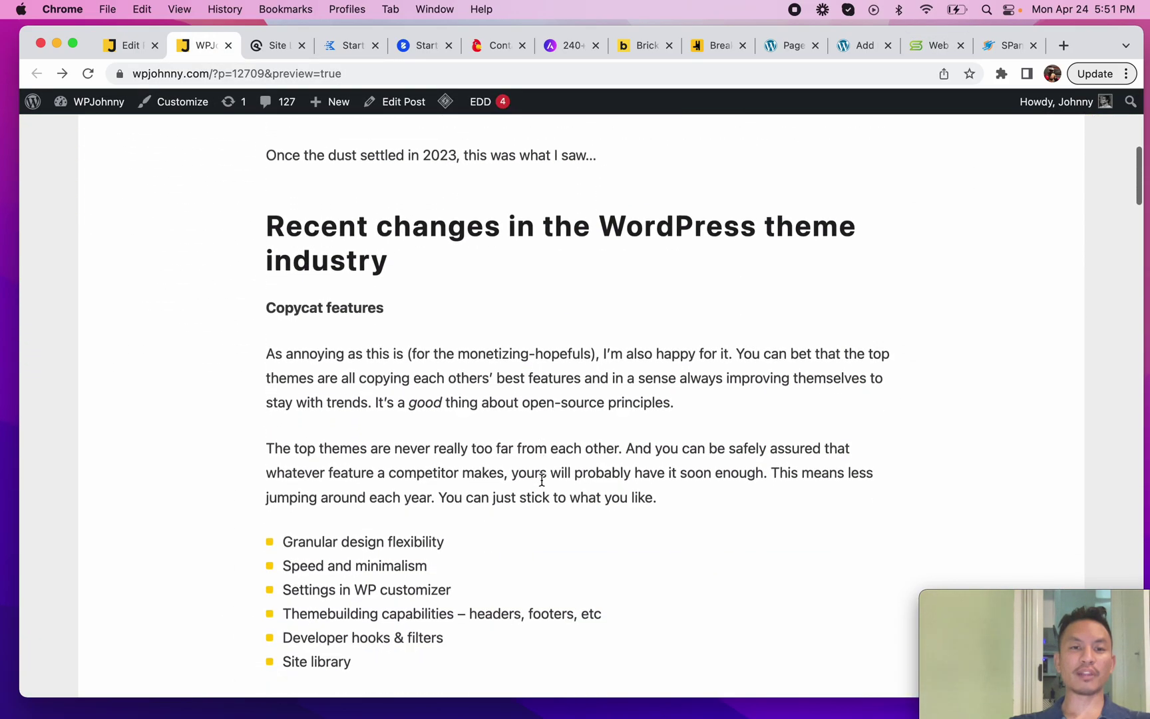
pyautogui.scroll(-20, 541, 479)
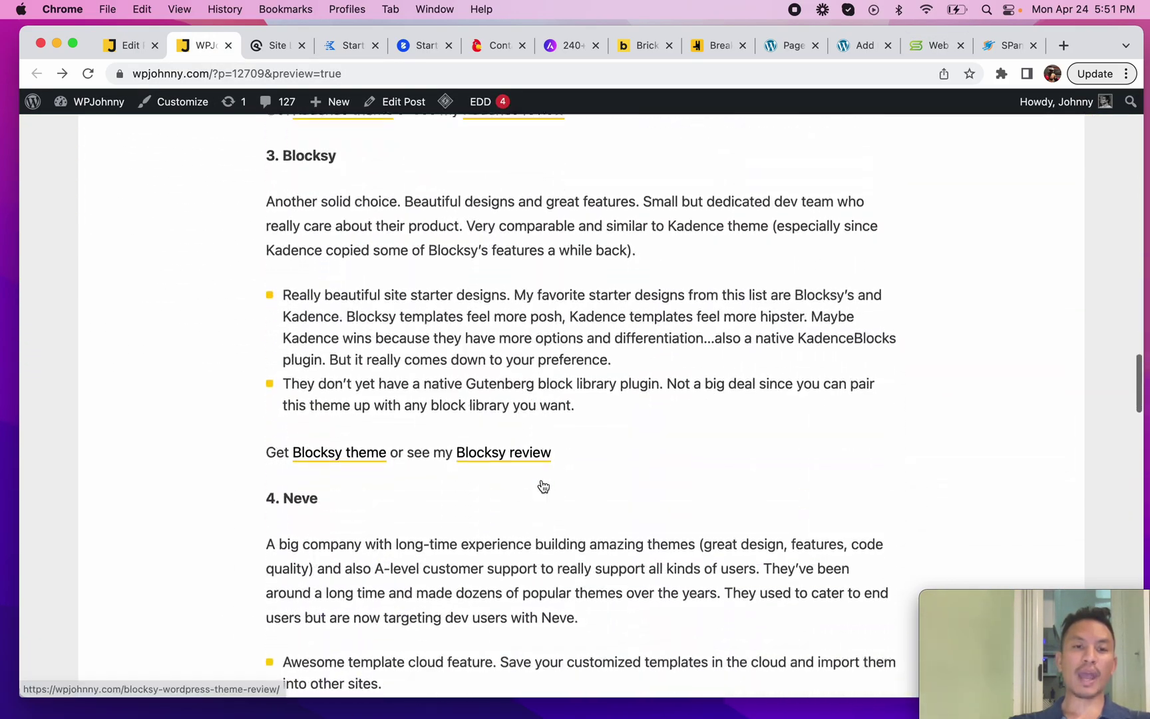
pyautogui.scroll(-15, 541, 484)
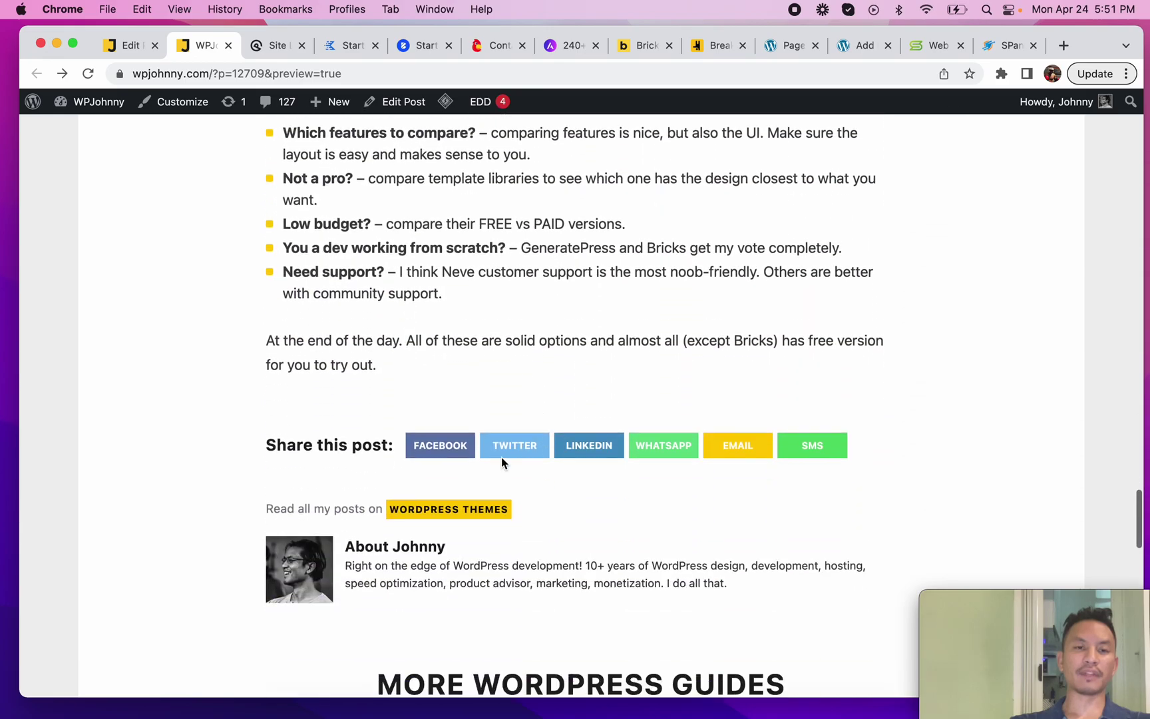